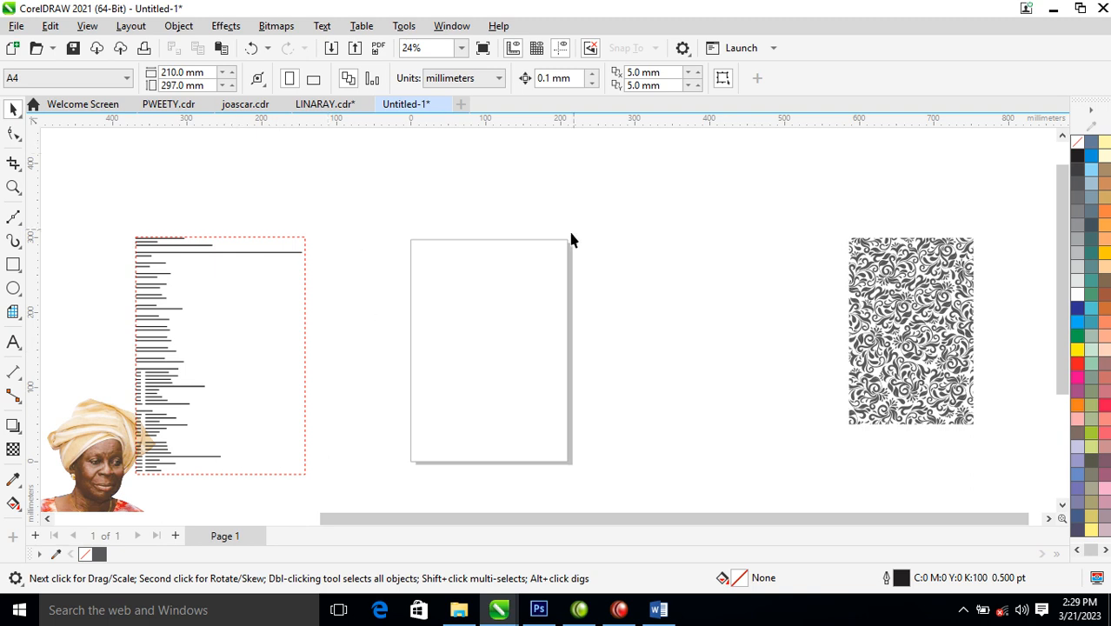
# - Switch units to inches and make the page a custom 8 × 9.75 inch portrait page
pyautogui.click(498, 78)
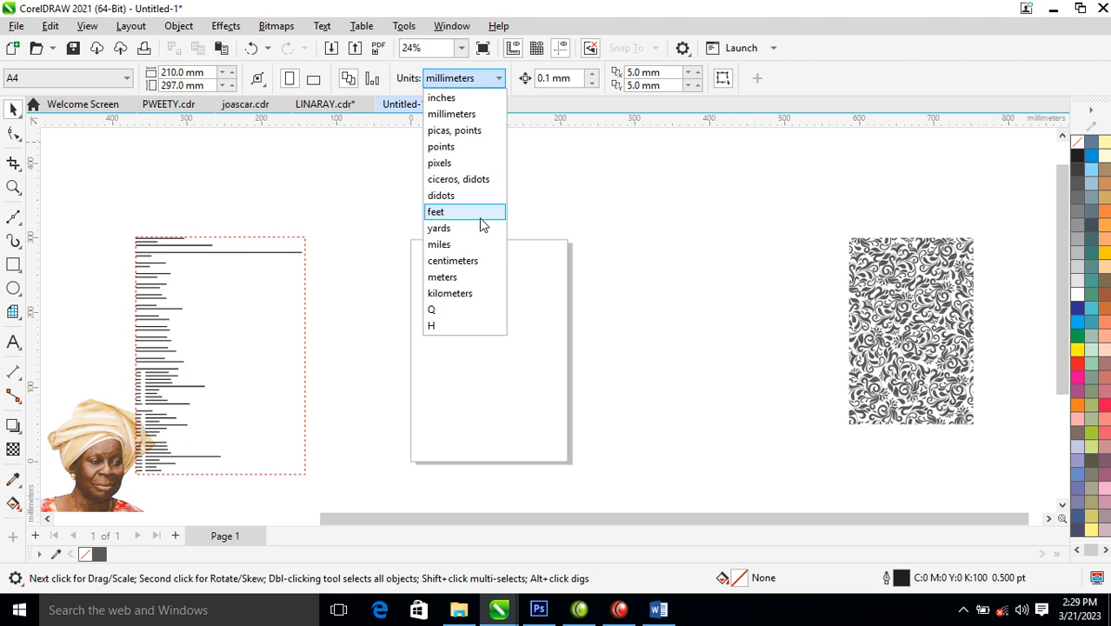
pyautogui.click(446, 94)
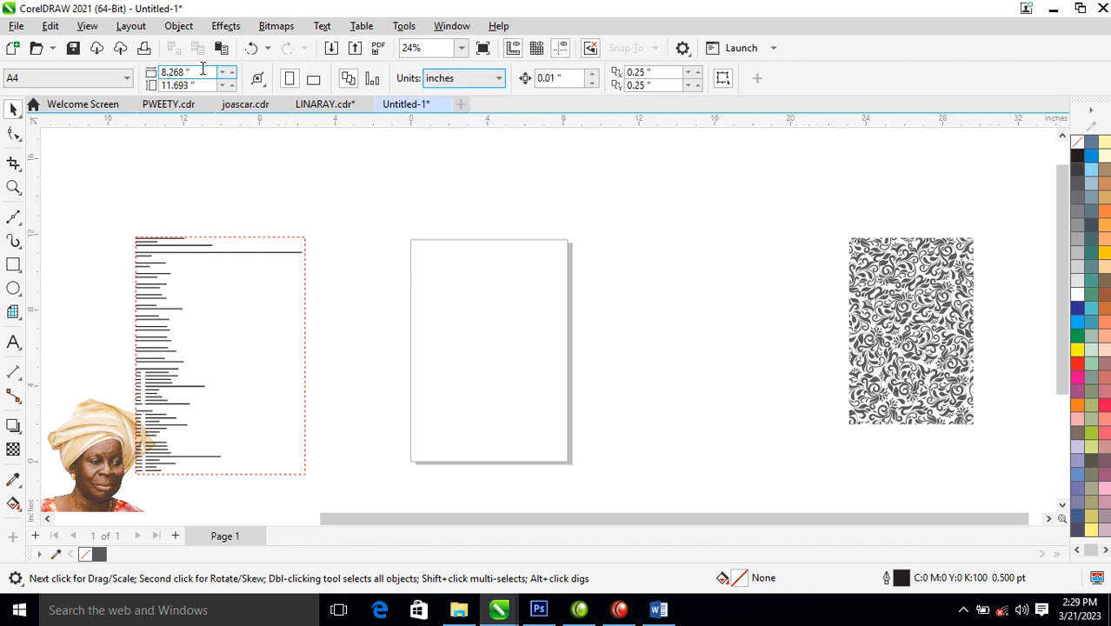
pyautogui.moveTo(201, 74); pyautogui.dragTo(166, 73)
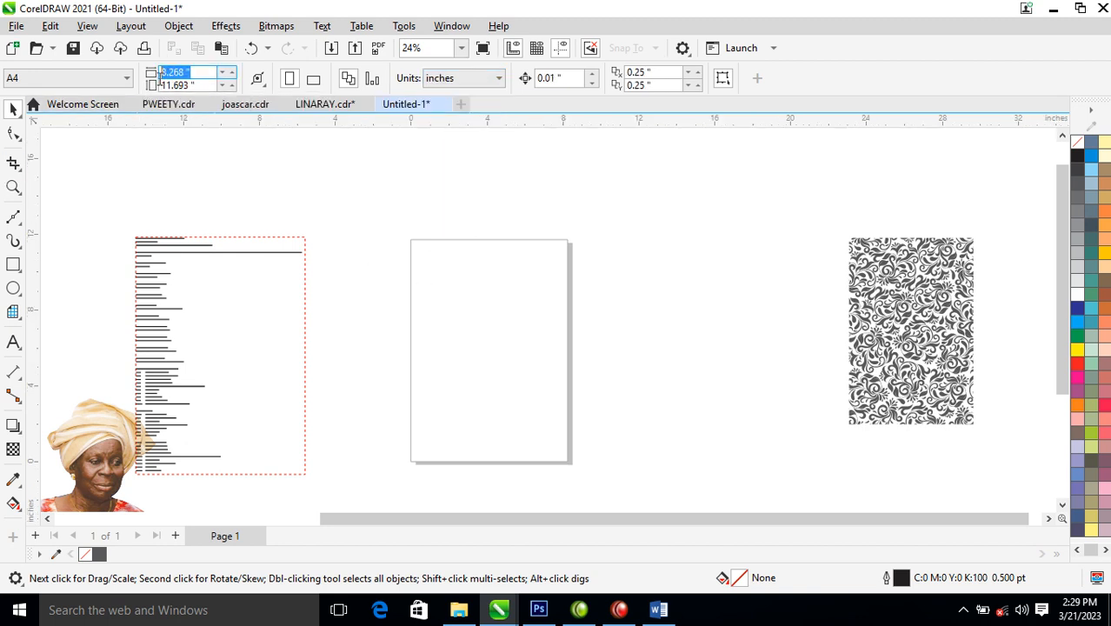
pyautogui.write('9.75')
pyautogui.press('Tab')
pyautogui.write('8')
pyautogui.press('Return')
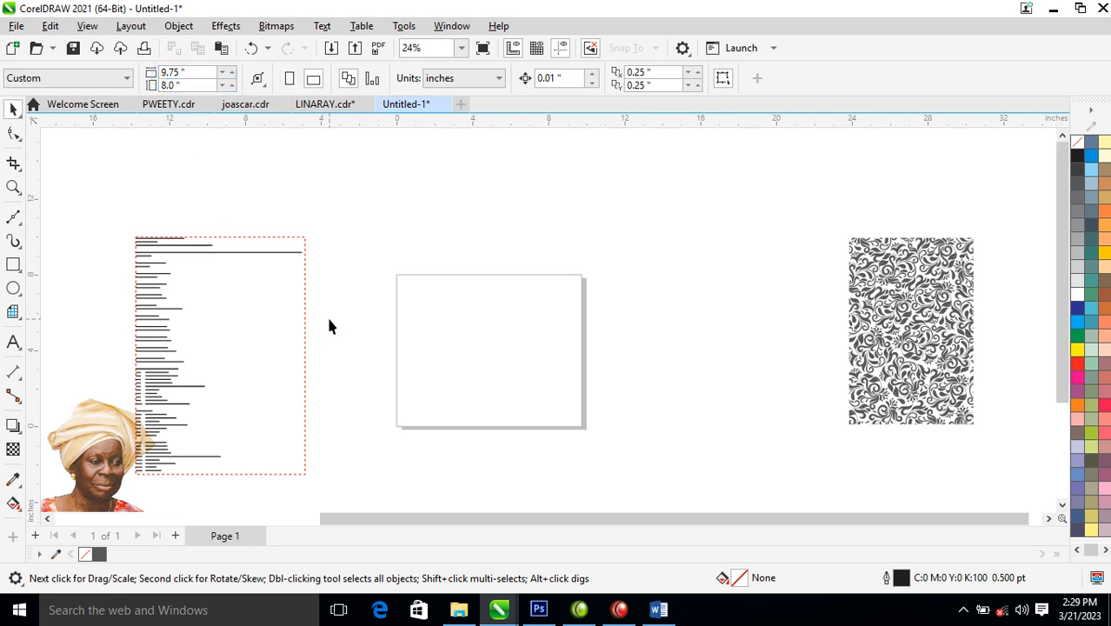
pyautogui.click(291, 80)
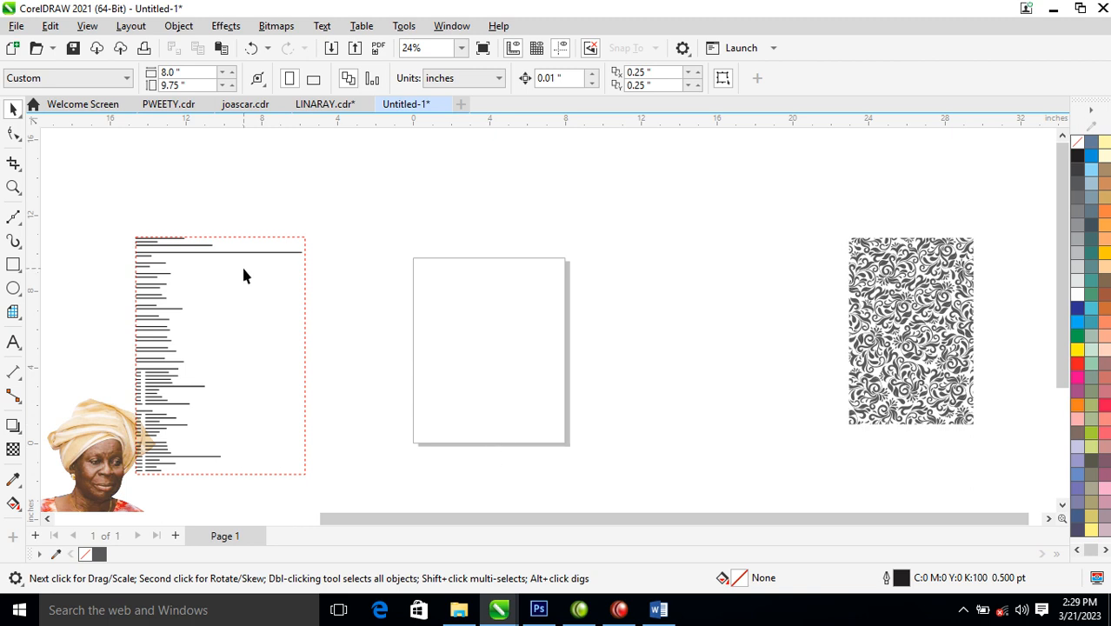
# - Draw a rectangle over the page with the Rectangle tool
pyautogui.click(13, 265)
pyautogui.moveTo(414, 258)
pyautogui.mouseDown()
pyautogui.moveTo(527, 424)
pyautogui.moveTo(568, 444)
pyautogui.mouseUp()
pyautogui.press('space')
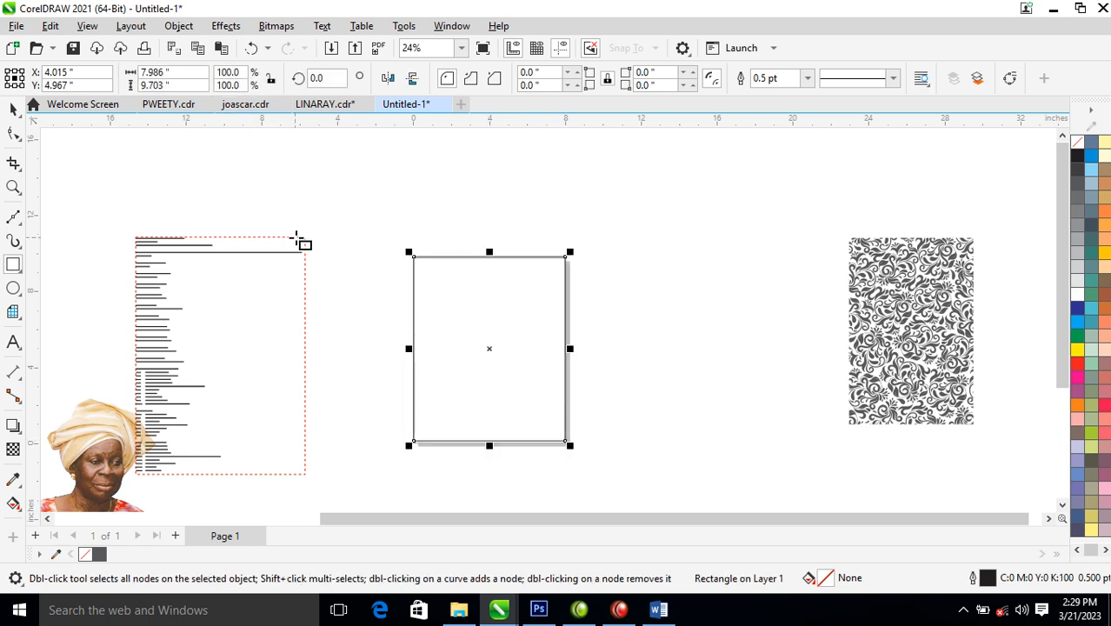
# - Size the rectangle to 8 inches wide by 9.75 inches tall
pyautogui.click(169, 72)
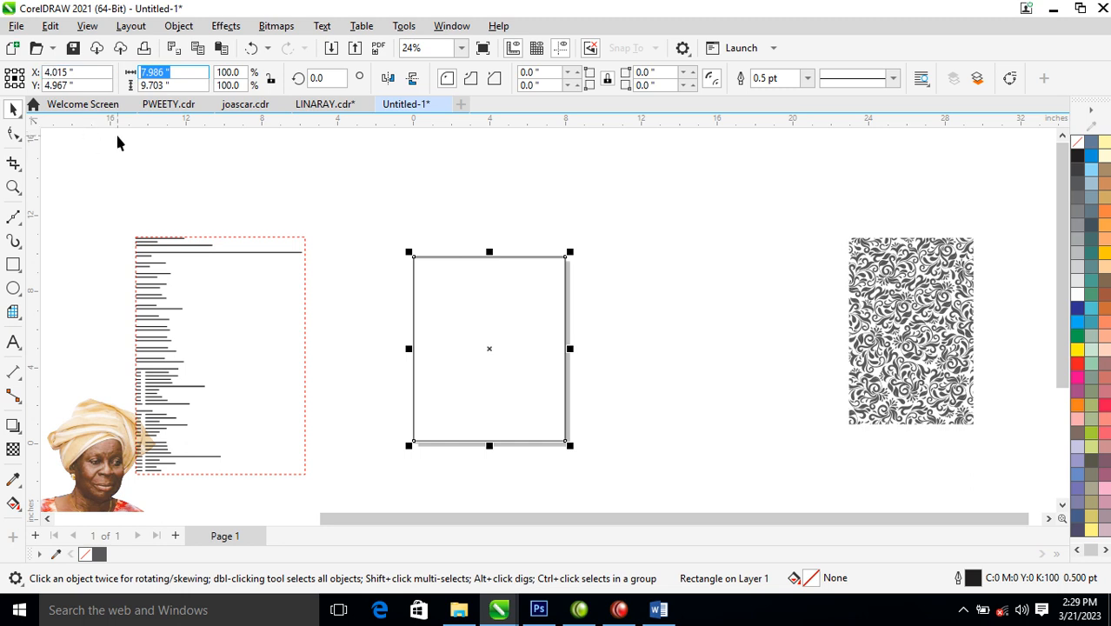
pyautogui.write('8')
pyautogui.press('Tab')
pyautogui.write('9')
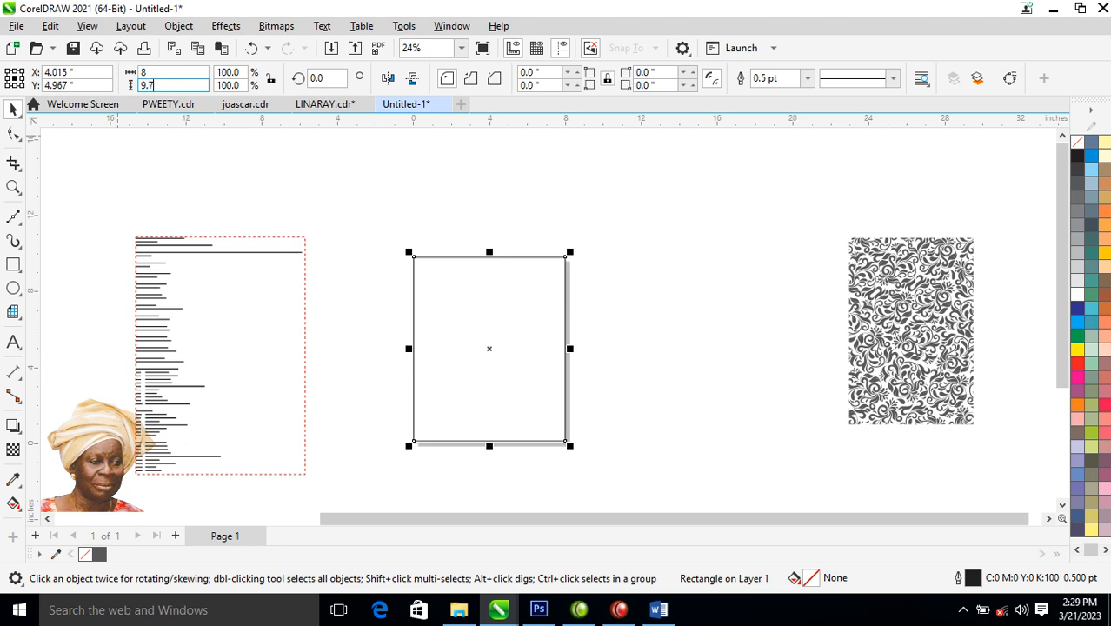
pyautogui.write('.75')
pyautogui.press('Return')
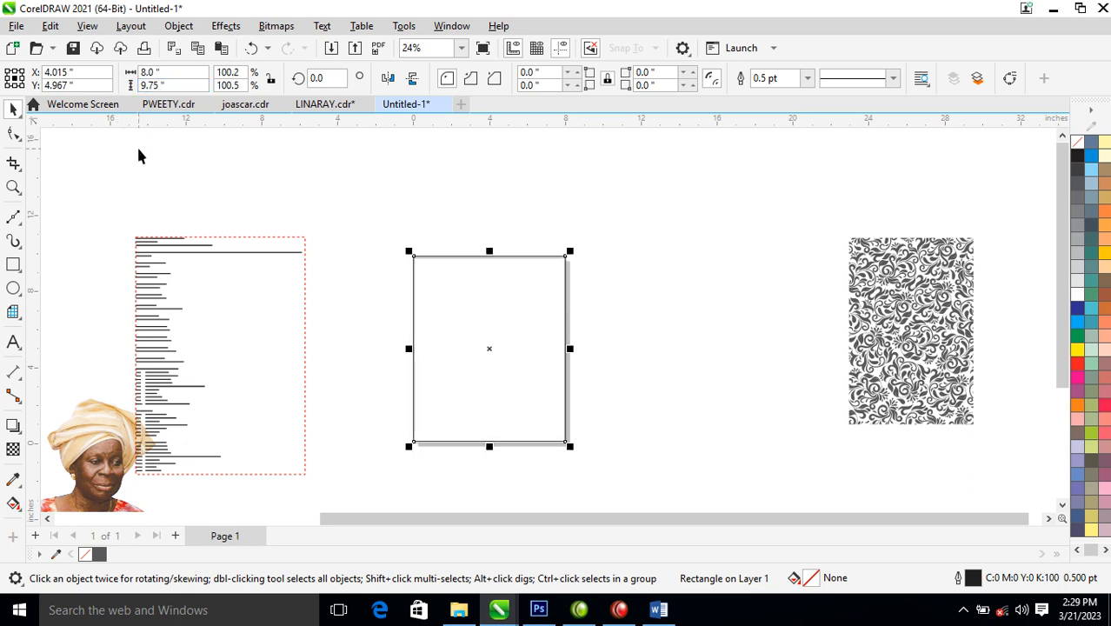
pyautogui.press('F6')
pyautogui.press('space')
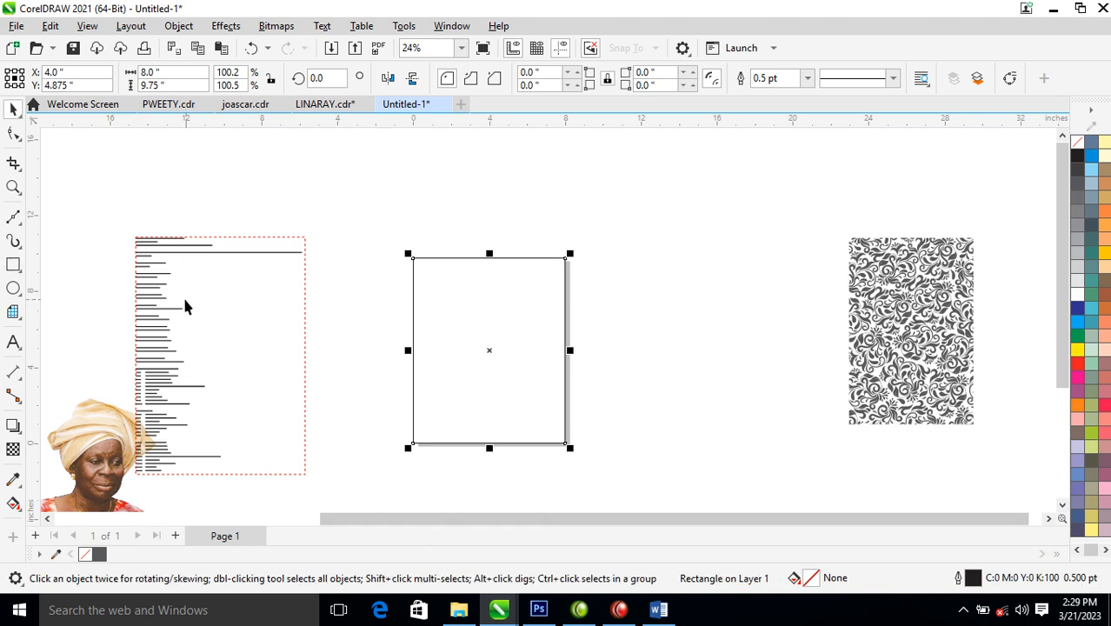
pyautogui.press('F2')
# - Move the portrait photo to the right of the page and shrink it to about 64%
pyautogui.moveTo(178, 165); pyautogui.dragTo(641, 451)
pyautogui.moveTo(181, 444); pyautogui.dragTo(937, 256)
pyautogui.moveTo(1019, 218); pyautogui.dragTo(943, 337)
pyautogui.moveTo(876, 433); pyautogui.dragTo(820, 392)
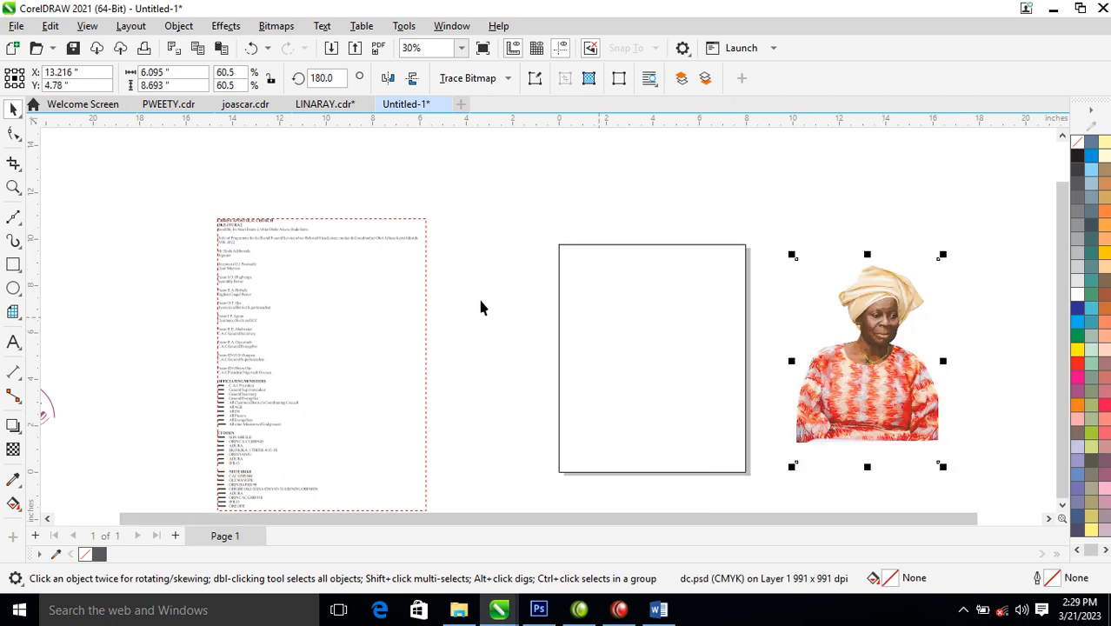
pyautogui.scroll(-2, 536, 313)
pyautogui.press('z')
pyautogui.moveTo(92, 154); pyautogui.dragTo(769, 395)
# - Move the faded floral background image over the page
pyautogui.click(735, 272)
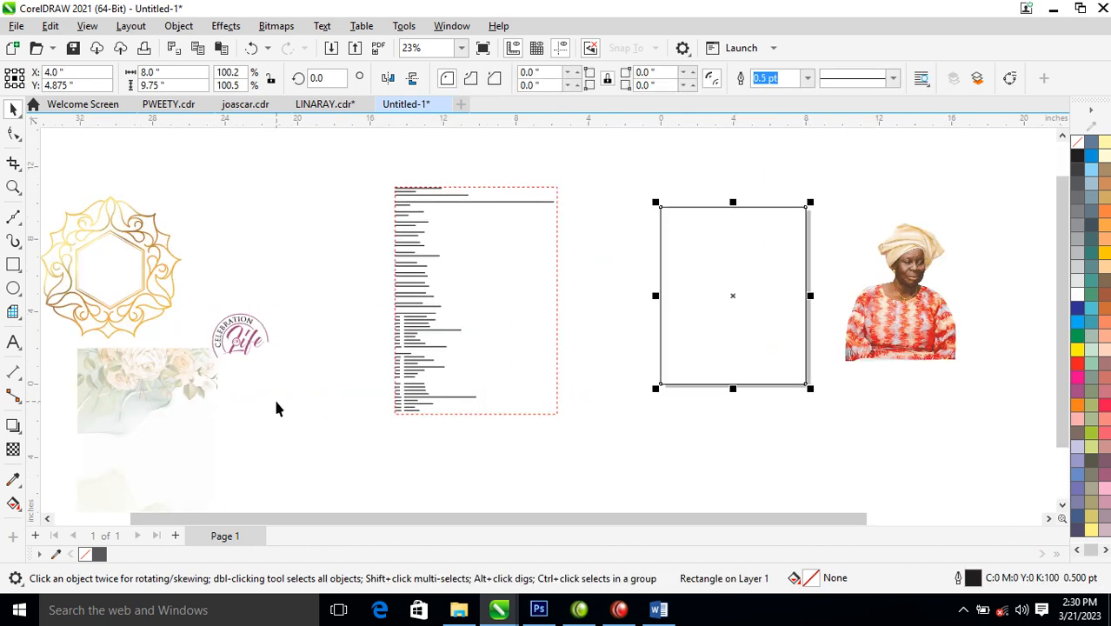
pyautogui.moveTo(123, 384); pyautogui.dragTo(663, 237)
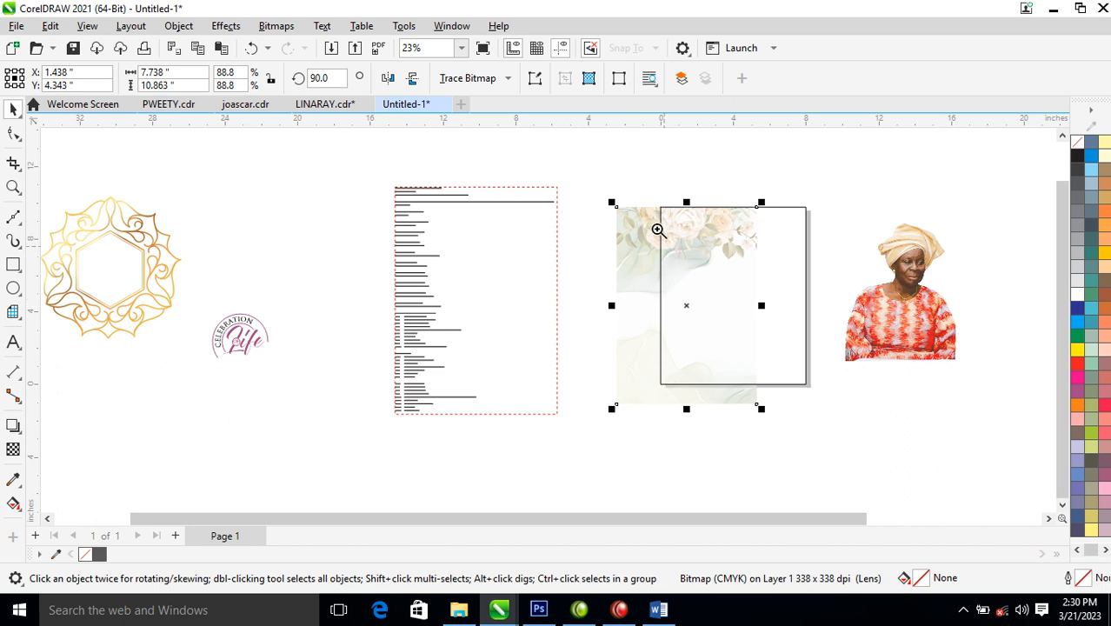
pyautogui.press('z')
pyautogui.moveTo(603, 174); pyautogui.dragTo(965, 428)
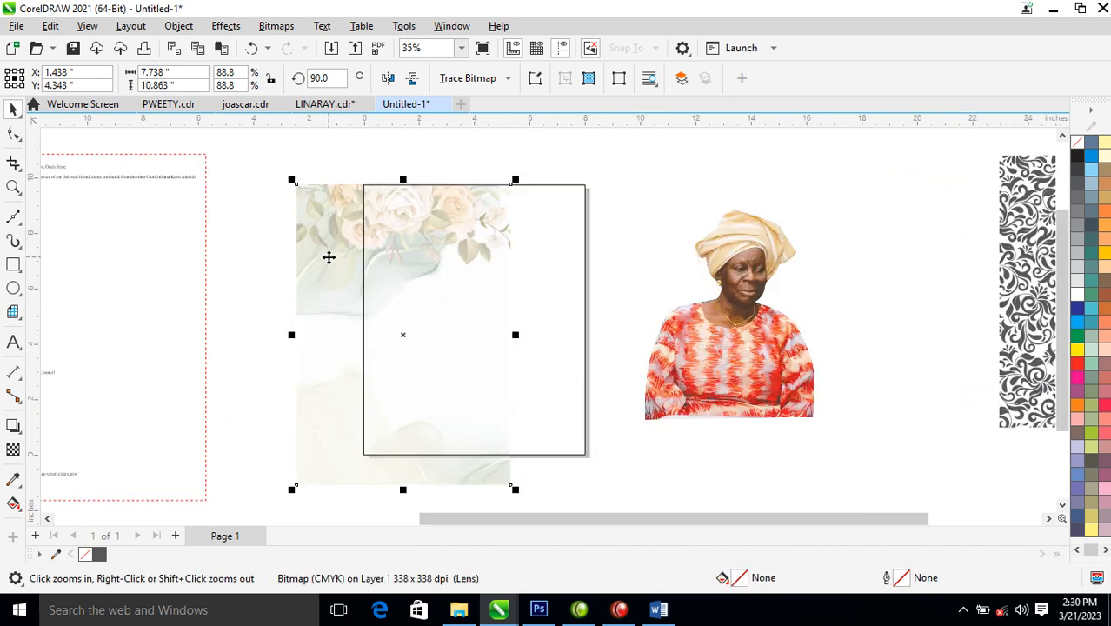
pyautogui.moveTo(328, 259); pyautogui.dragTo(308, 277)
# - Convert the floral background to a 300 dpi bitmap
pyautogui.click(277, 26)
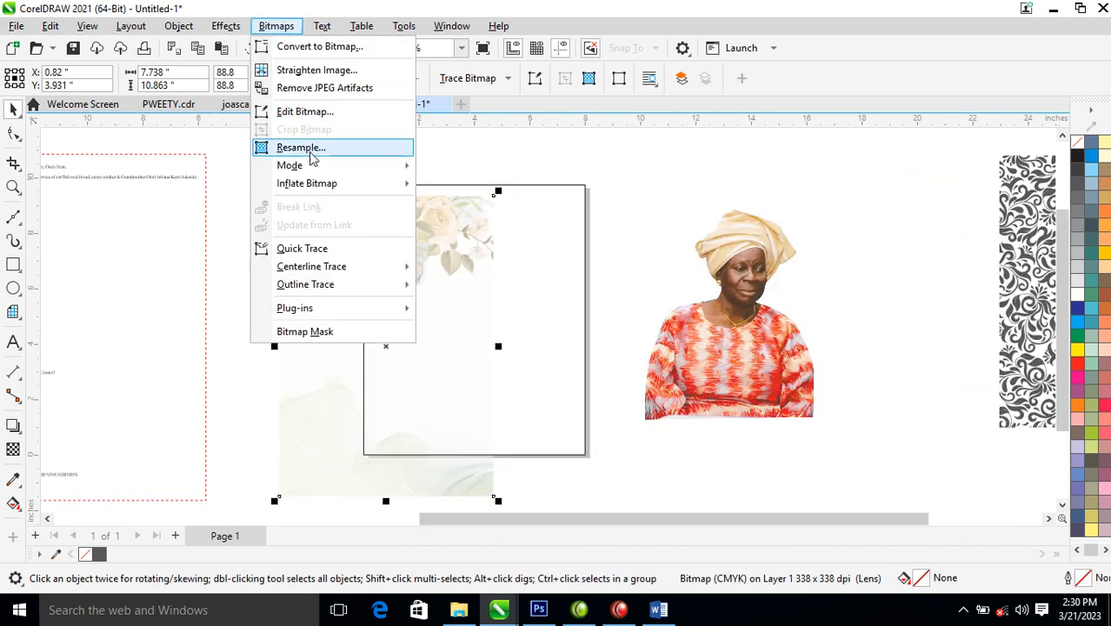
pyautogui.click(320, 44)
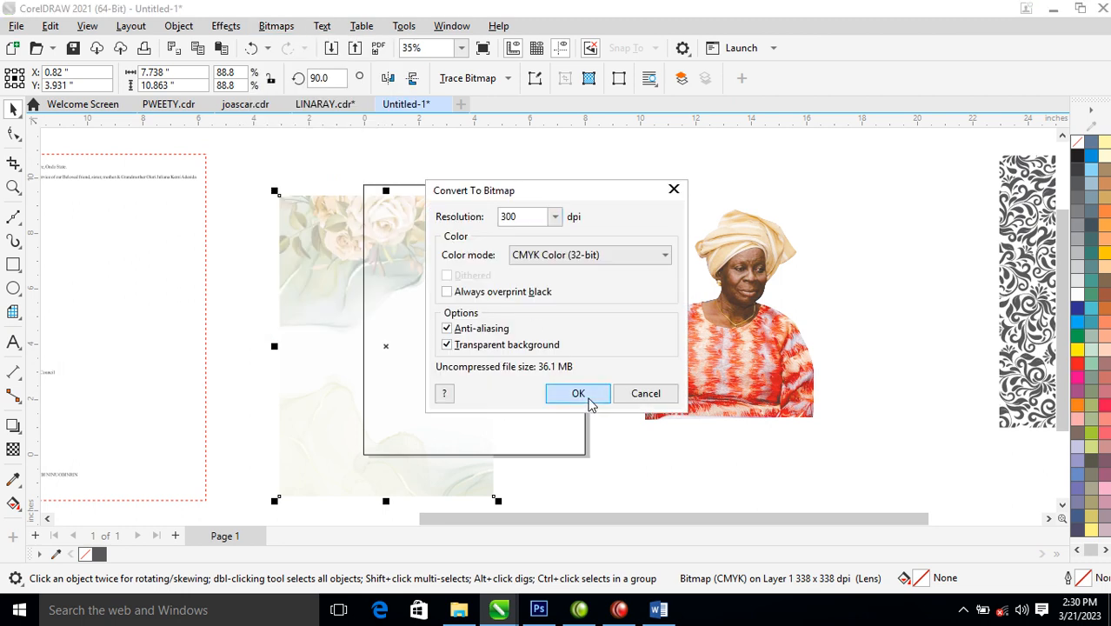
pyautogui.click(581, 393)
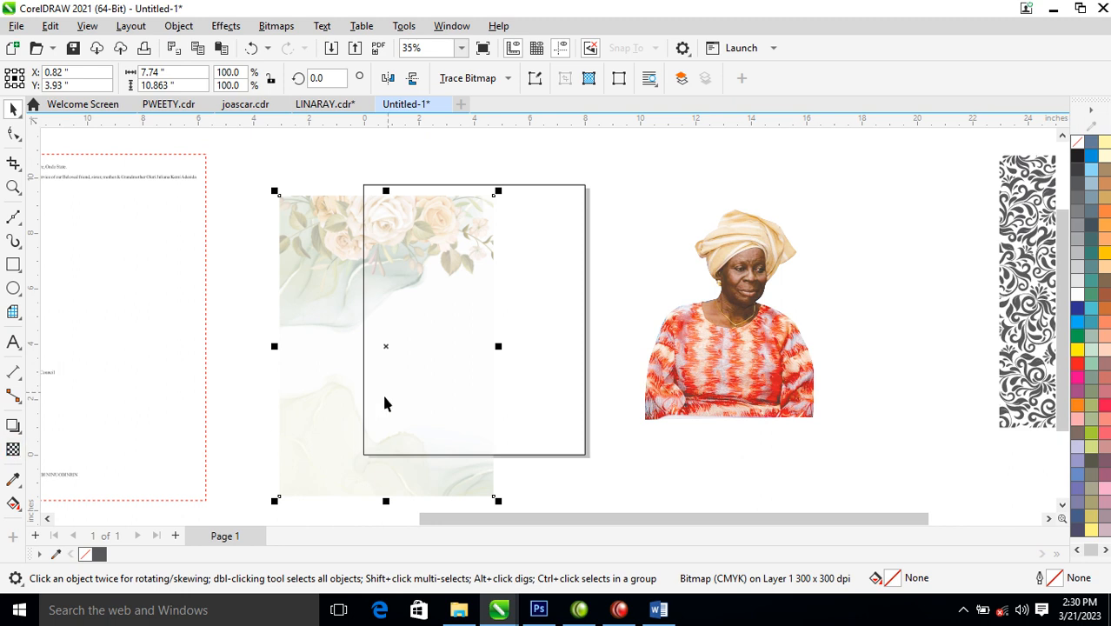
# - Give the floral background a uniform 50% transparency
pyautogui.click(13, 450)
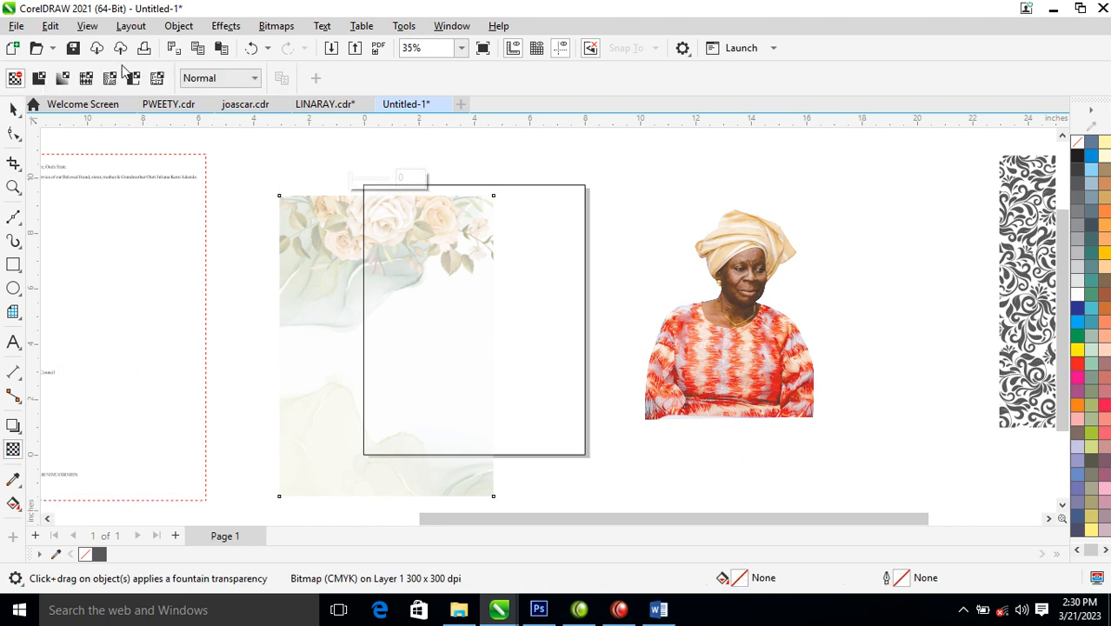
pyautogui.click(39, 78)
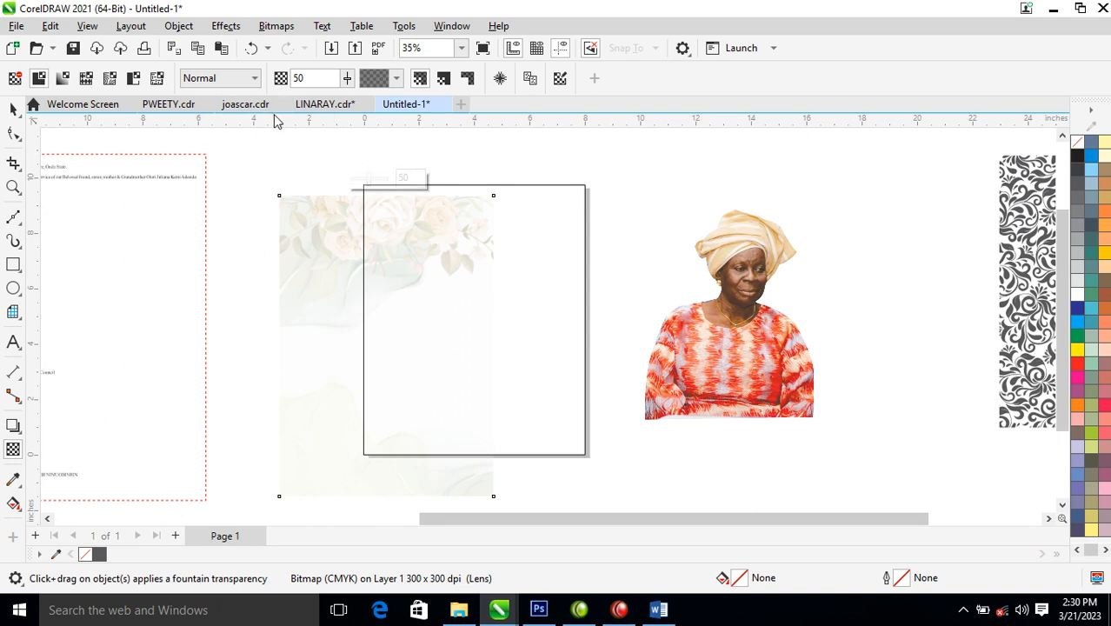
pyautogui.click(277, 26)
pyautogui.click(320, 248)
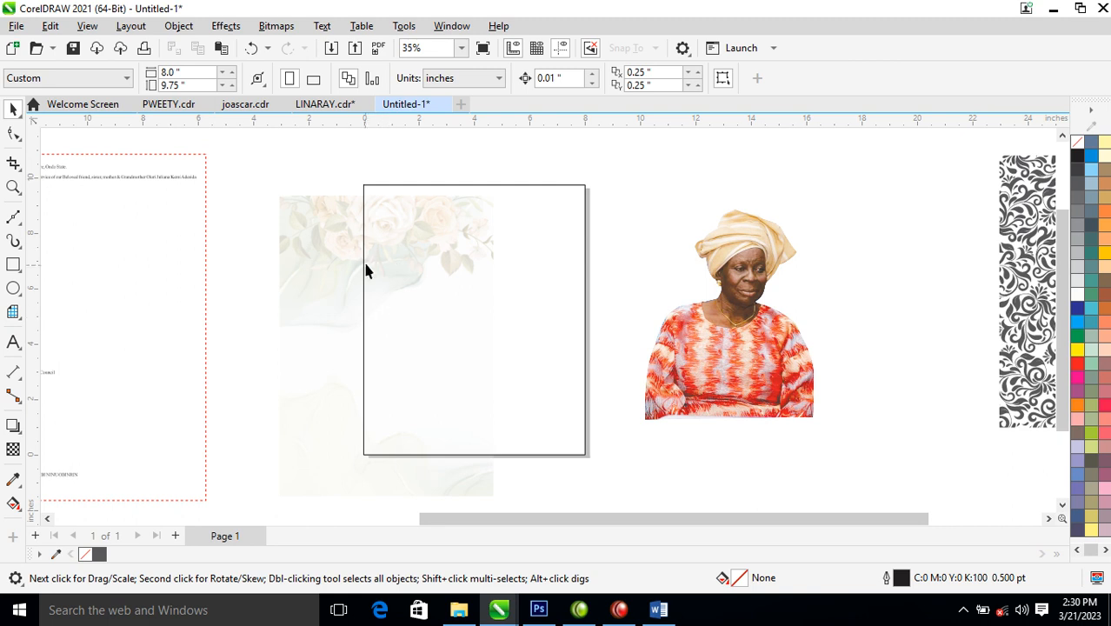
# - Flatten the faded floral image into a bitmap with Convert to Bitmap
pyautogui.click(350, 249)
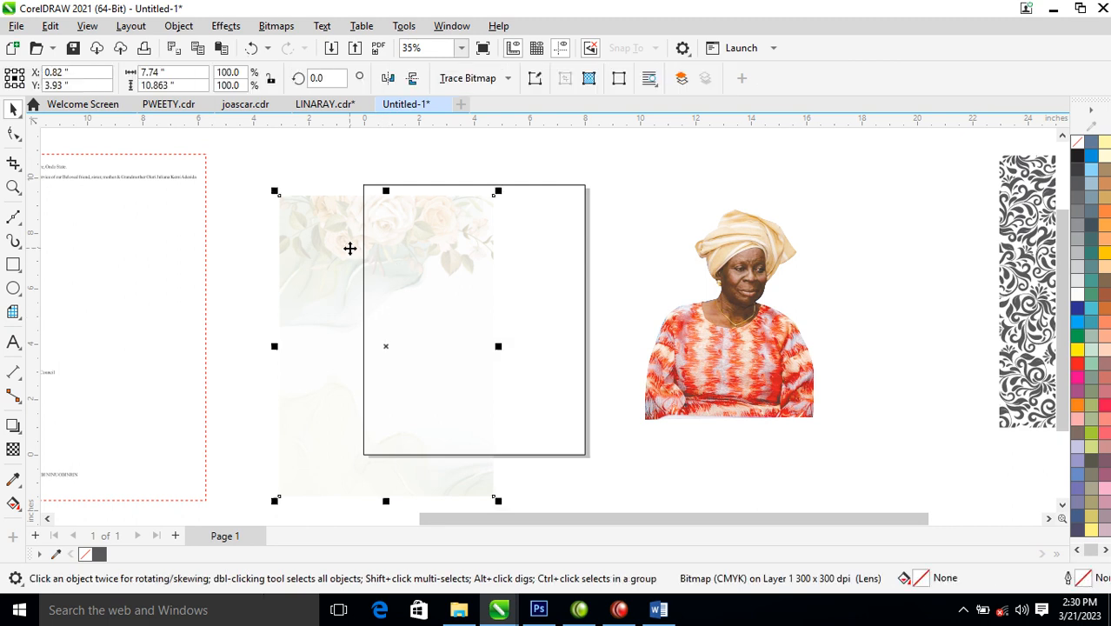
pyautogui.click(277, 27)
pyautogui.click(321, 52)
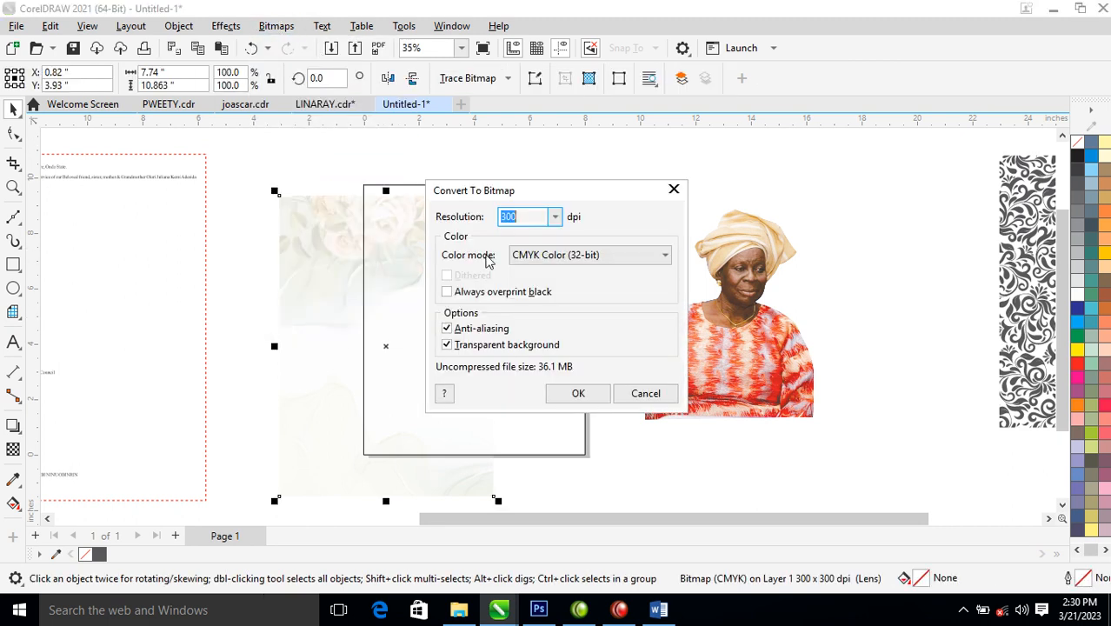
pyautogui.click(577, 389)
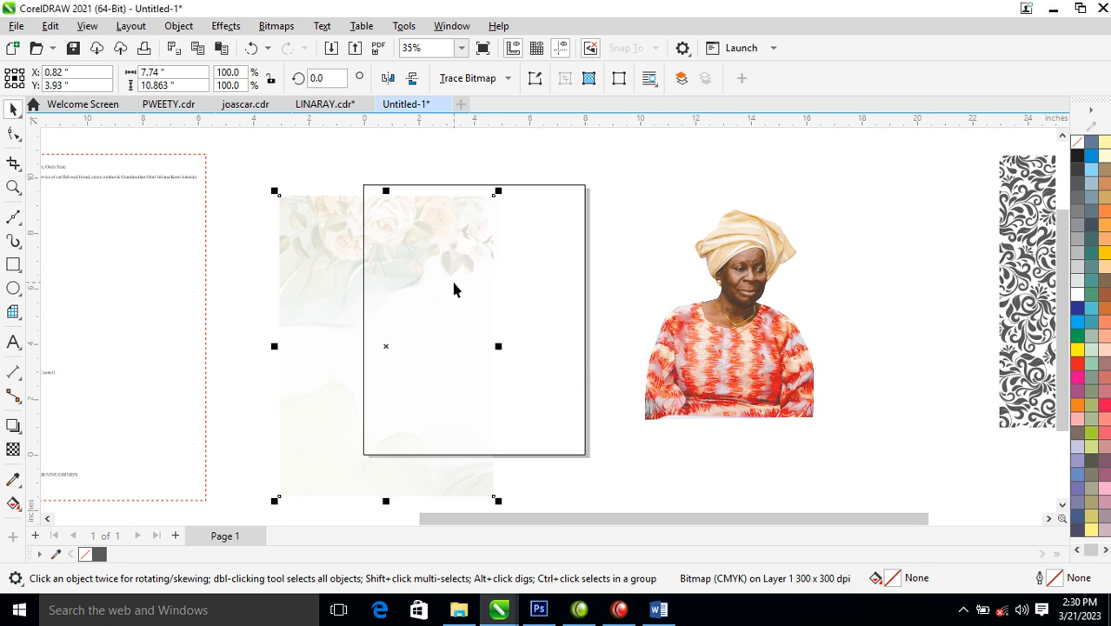
# - Fill the page rectangle with white and shift the floral bitmap to the left
pyautogui.click(535, 211)
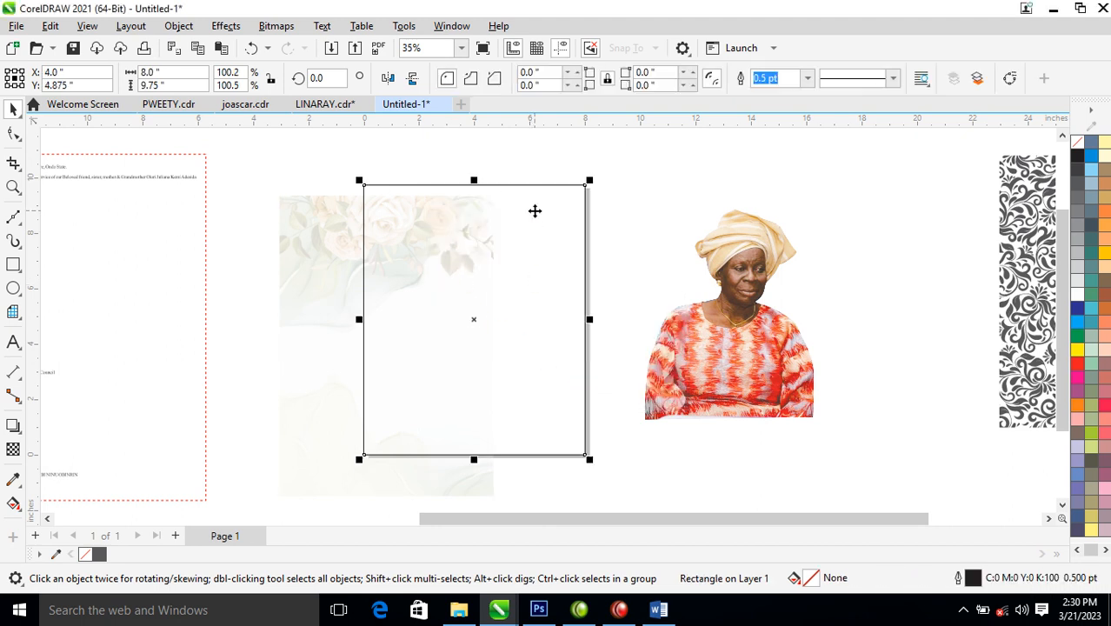
pyautogui.click(1077, 293)
pyautogui.moveTo(313, 267); pyautogui.dragTo(252, 305)
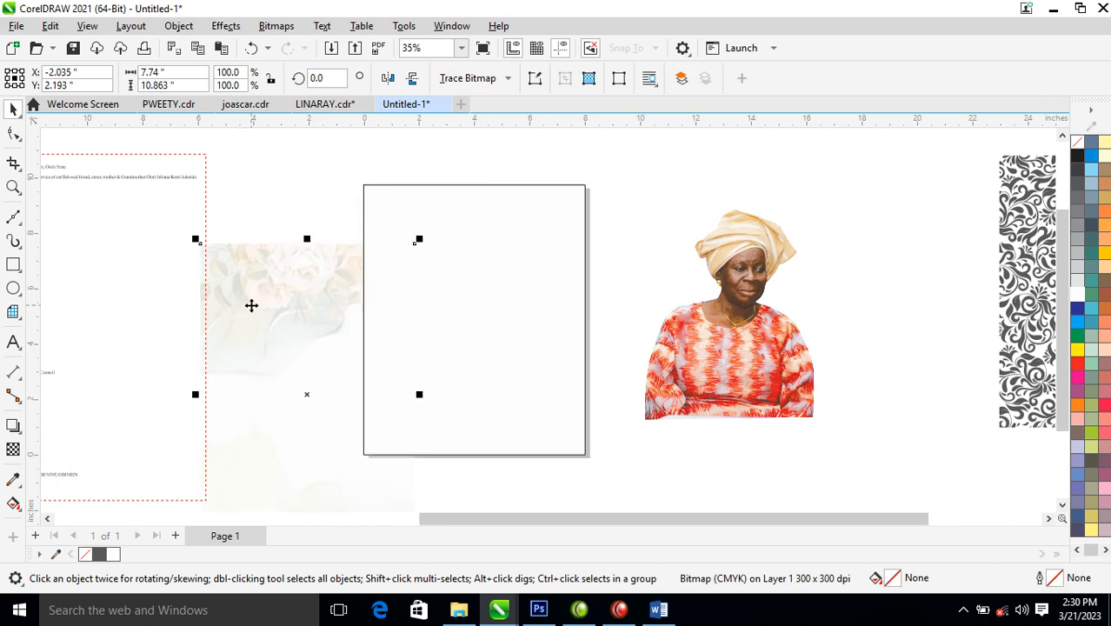
# - PowerClip the floral image inside the page rectangle
pyautogui.click(179, 25)
pyautogui.moveTo(281, 56)
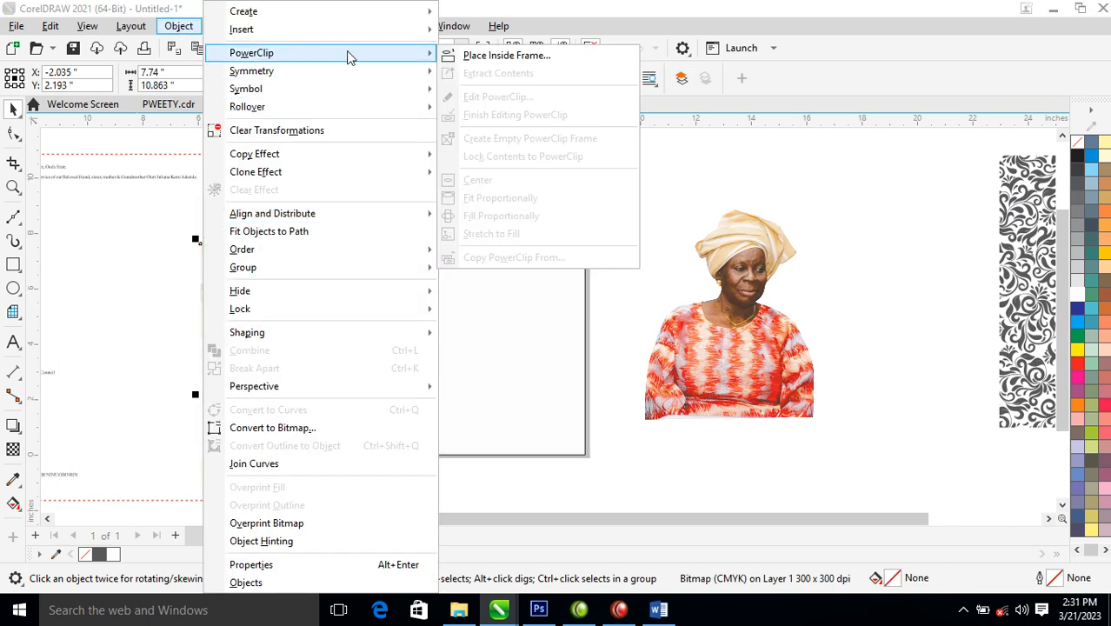
pyautogui.click(472, 54)
pyautogui.click(442, 311)
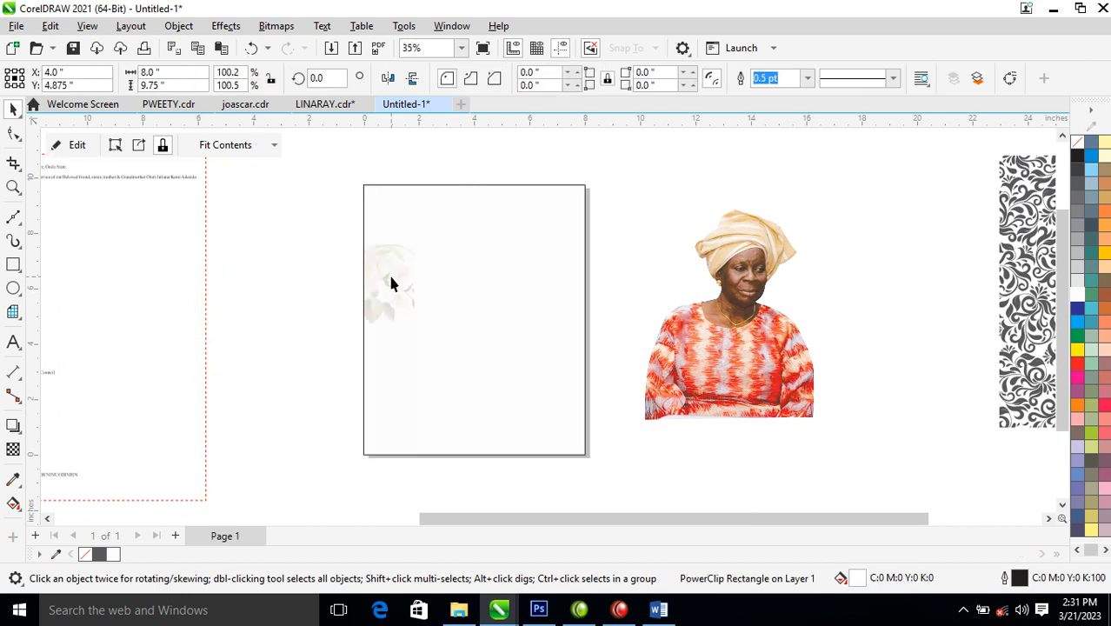
# - Enlarge and shift the clipped floral image down-right, then tint the frame pale cream
pyautogui.keyDown('ctrl'); pyautogui.click(394, 285); pyautogui.keyUp('ctrl')
pyautogui.moveTo(391, 280); pyautogui.dragTo(555, 221)
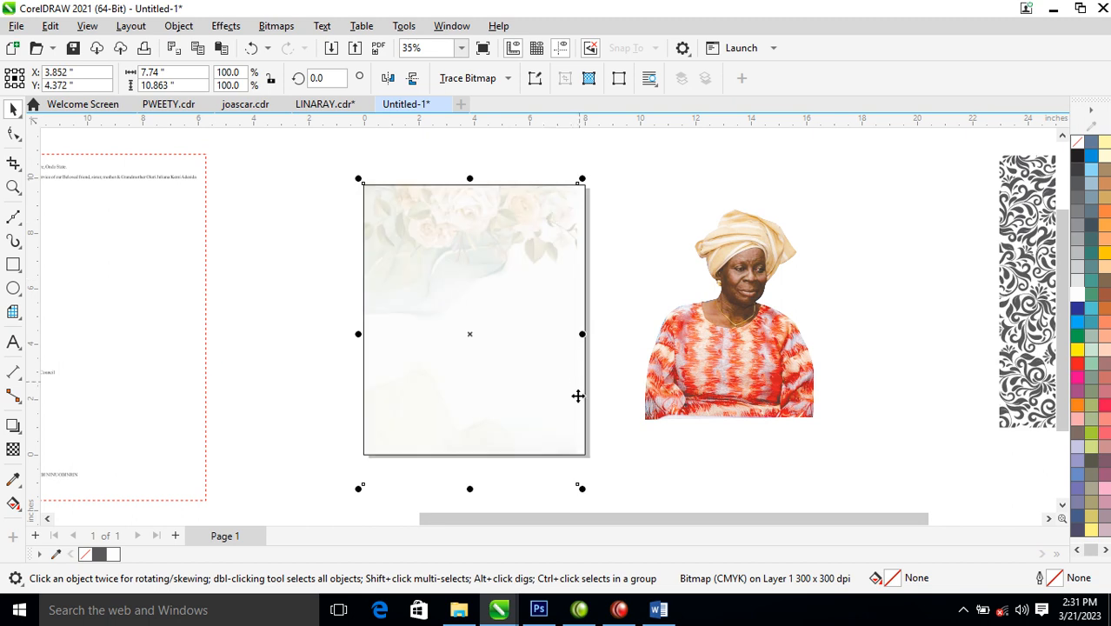
pyautogui.moveTo(581, 494); pyautogui.dragTo(641, 467)
pyautogui.moveTo(502, 195); pyautogui.dragTo(483, 233)
pyautogui.scroll(-1, 521, 216)
pyautogui.scroll(-1, 520, 203)
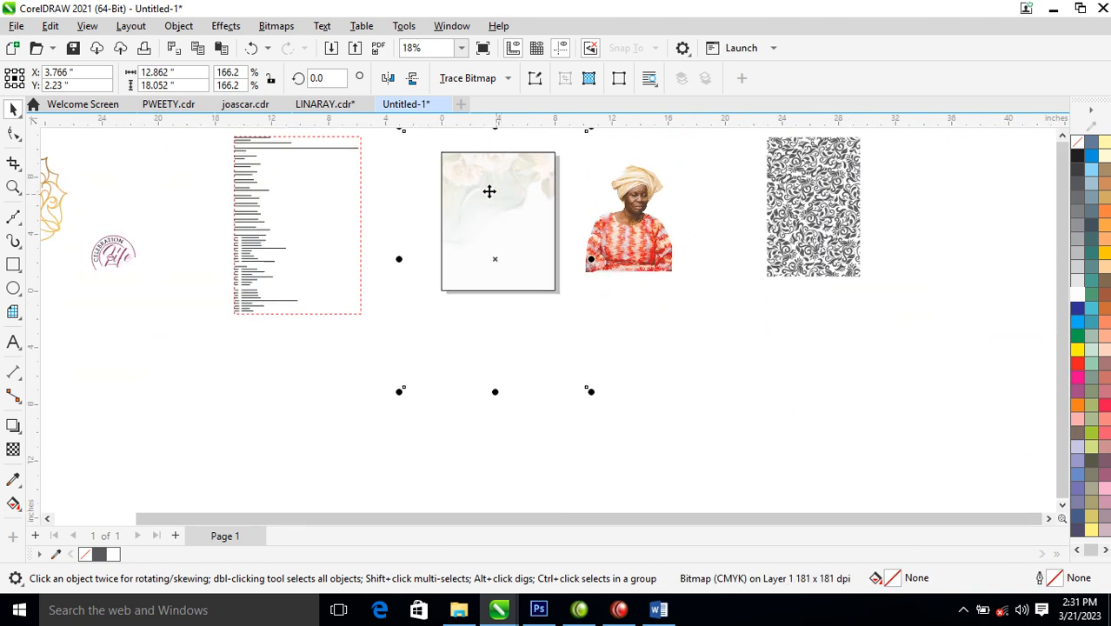
pyautogui.press('z')
pyautogui.moveTo(392, 139); pyautogui.dragTo(708, 320)
pyautogui.moveTo(471, 213); pyautogui.dragTo(497, 219)
pyautogui.click(609, 238)
pyautogui.click(517, 285)
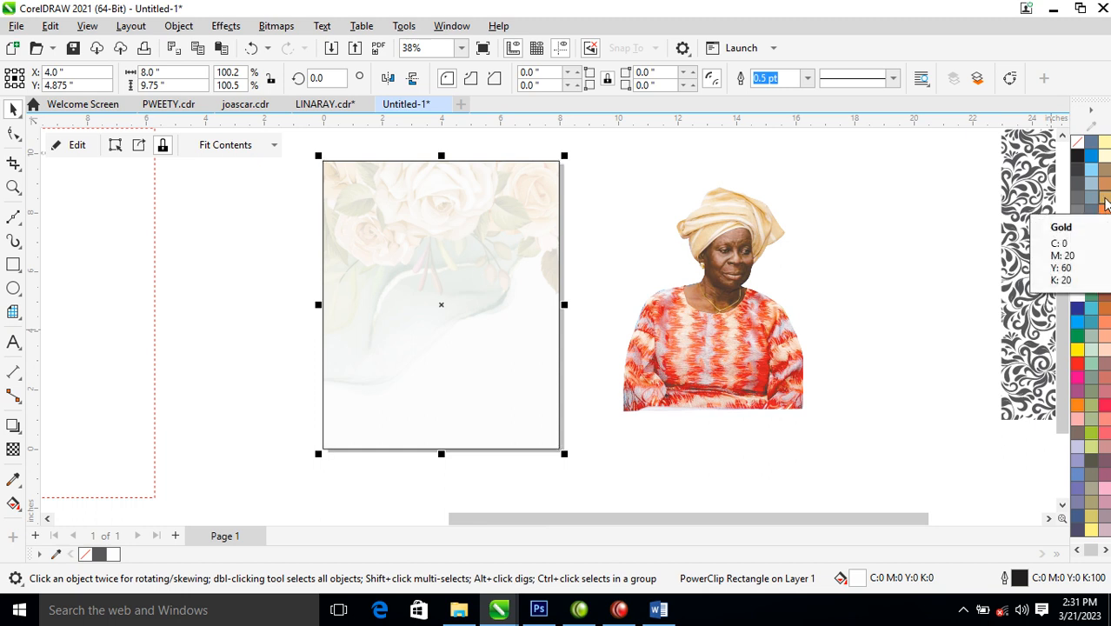
pyautogui.keyDown('ctrl'); pyautogui.click(1104, 201); pyautogui.keyUp('ctrl')
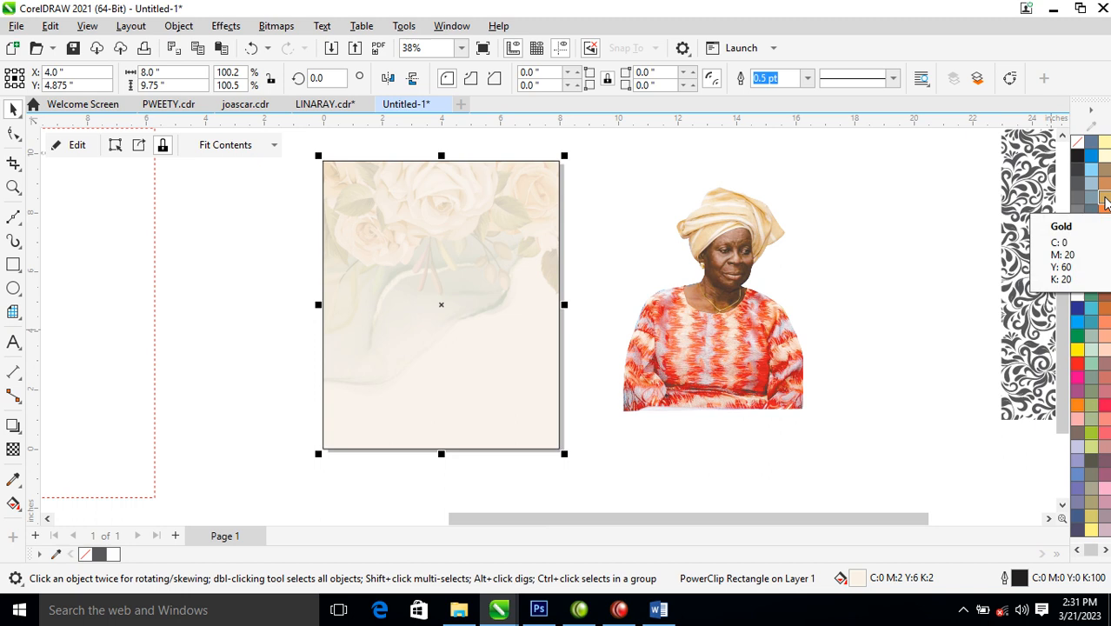
# - PowerClip the woman's portrait into the cream frame and shift it lower and right
pyautogui.moveTo(723, 307); pyautogui.dragTo(748, 368)
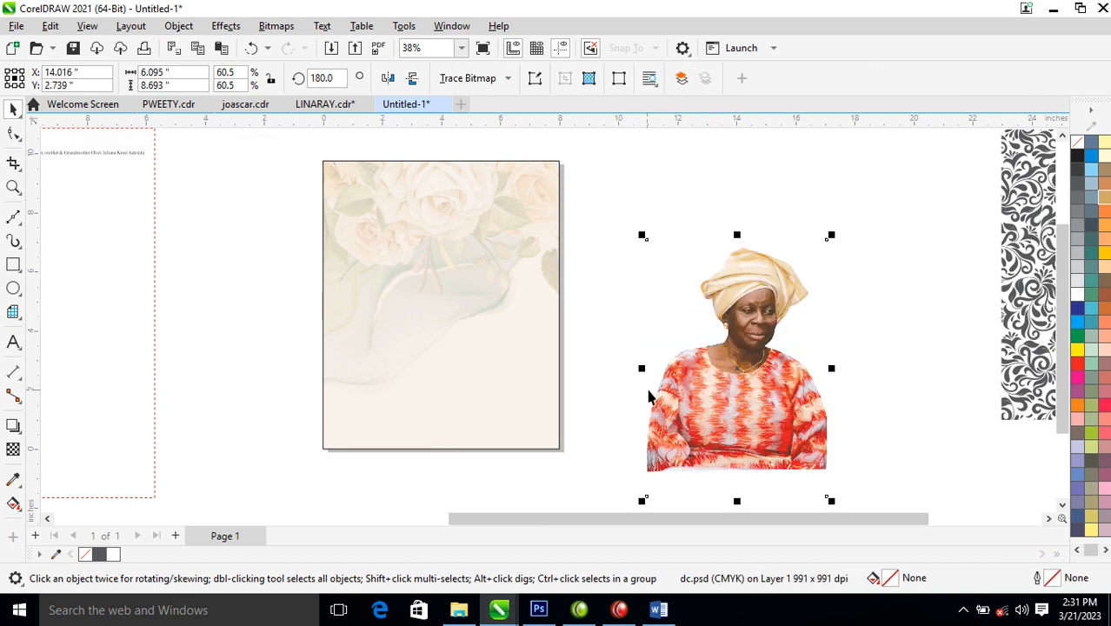
pyautogui.moveTo(780, 401); pyautogui.dragTo(422, 294)
pyautogui.click(492, 344)
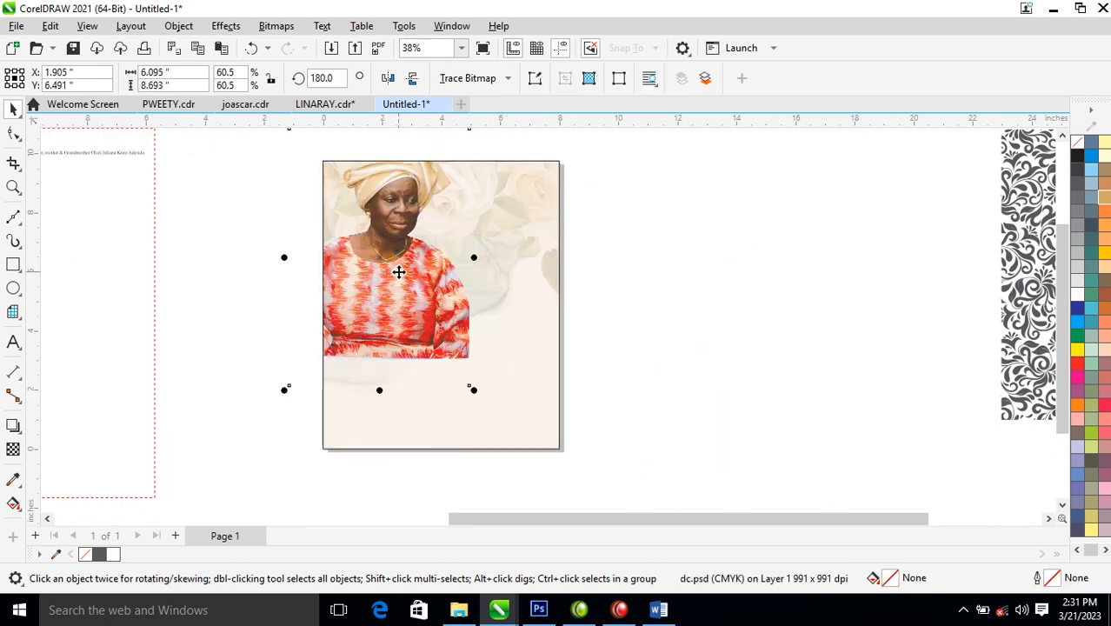
pyautogui.moveTo(396, 269); pyautogui.dragTo(504, 356)
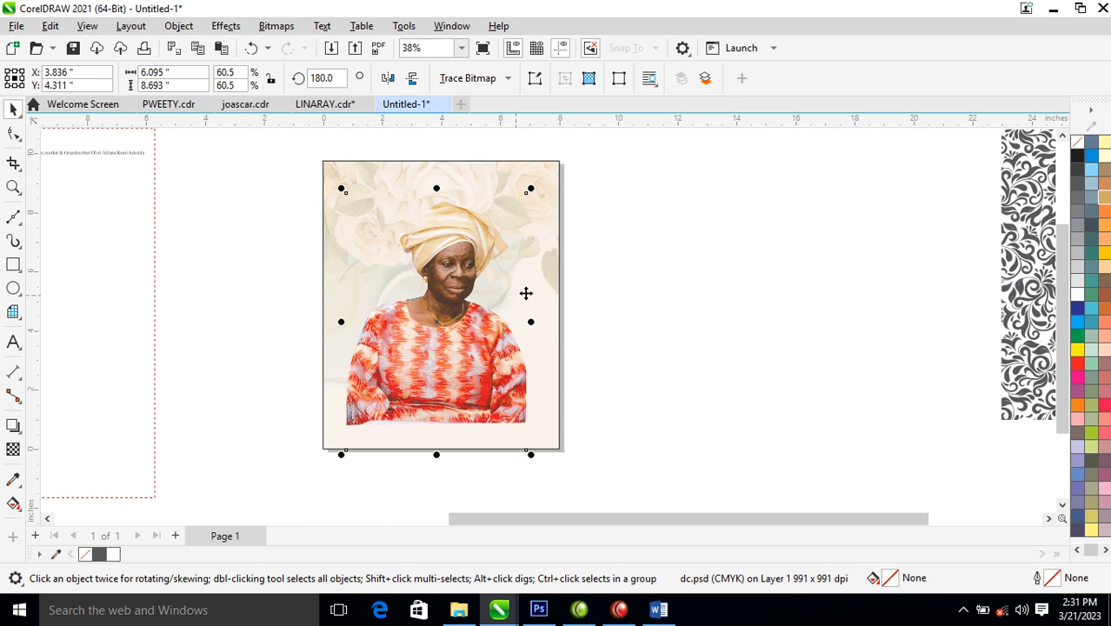
# - Drag the Celebration of Life logo onto the cover photo
pyautogui.scroll(-2, 520, 220)
pyautogui.press('z')
pyautogui.moveTo(622, 168); pyautogui.dragTo(47, 433)
pyautogui.moveTo(137, 254); pyautogui.dragTo(243, 353)
pyautogui.moveTo(185, 313); pyautogui.dragTo(734, 186)
# - Scale the logo down to about 1.62 inches wide and place it at the cover's top right
pyautogui.rightClick(735, 186)
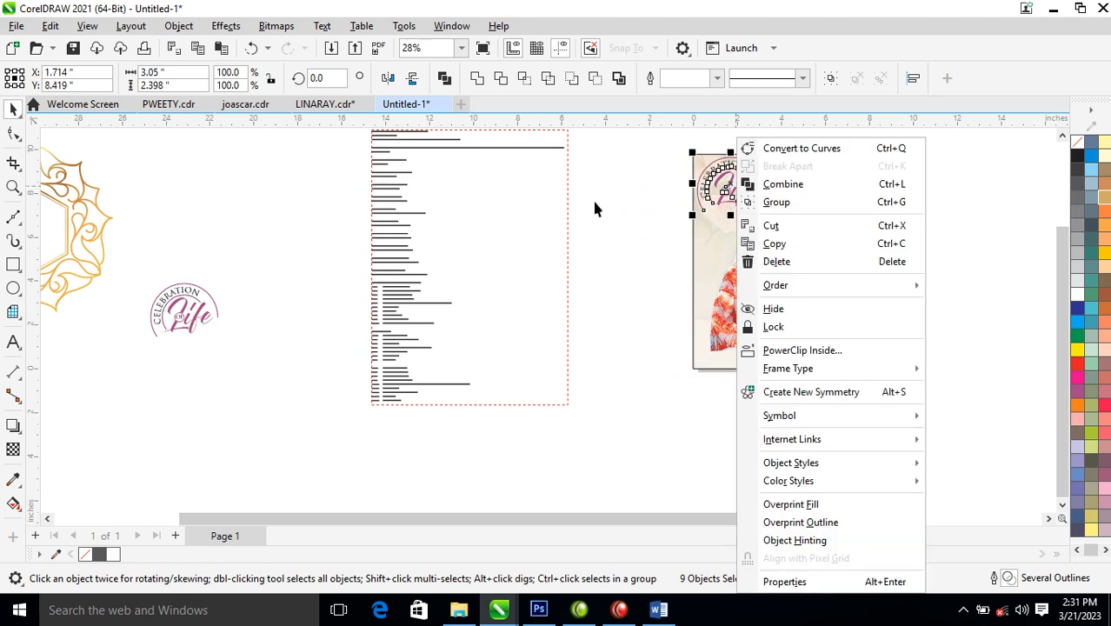
pyautogui.press('Escape')
pyautogui.press('z')
pyautogui.moveTo(641, 135); pyautogui.dragTo(956, 406)
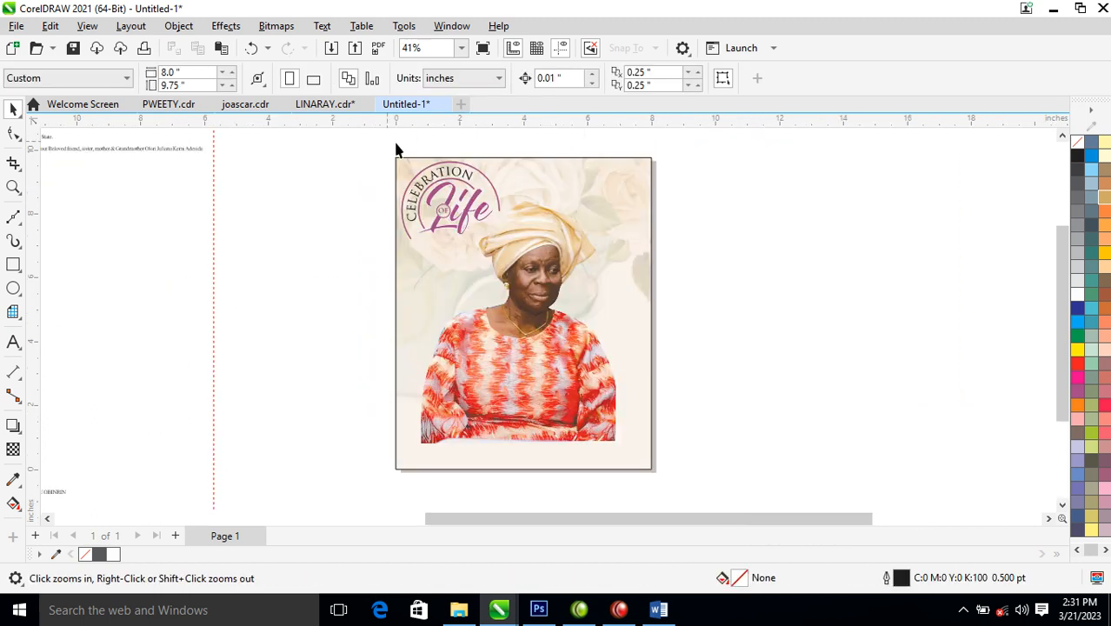
pyautogui.moveTo(345, 146); pyautogui.dragTo(512, 249)
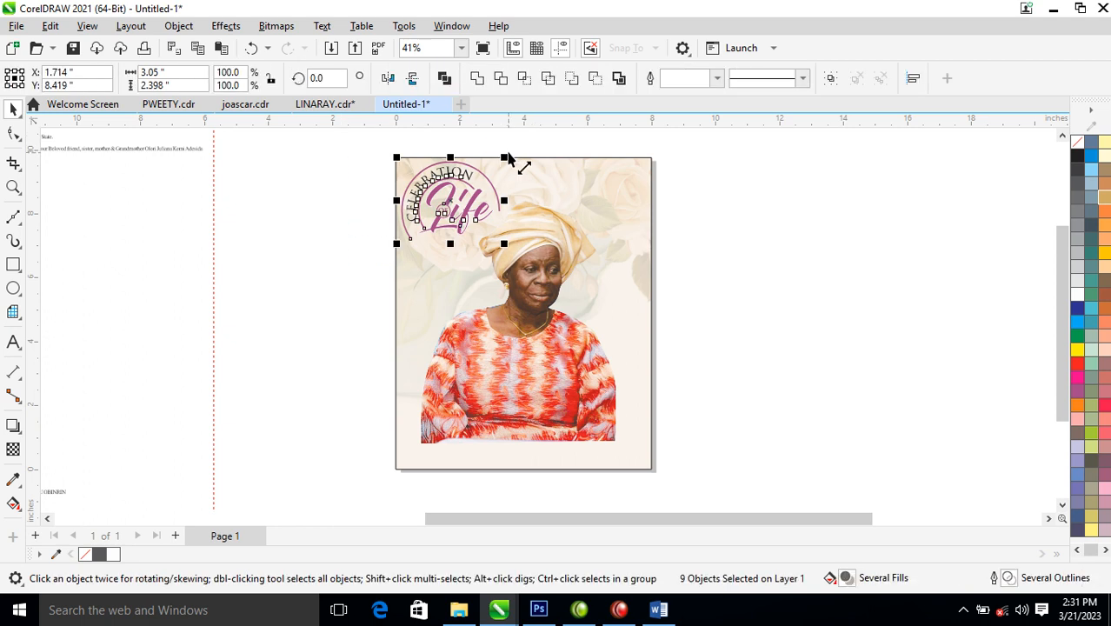
pyautogui.moveTo(506, 161); pyautogui.dragTo(482, 170)
pyautogui.moveTo(452, 208); pyautogui.dragTo(599, 204)
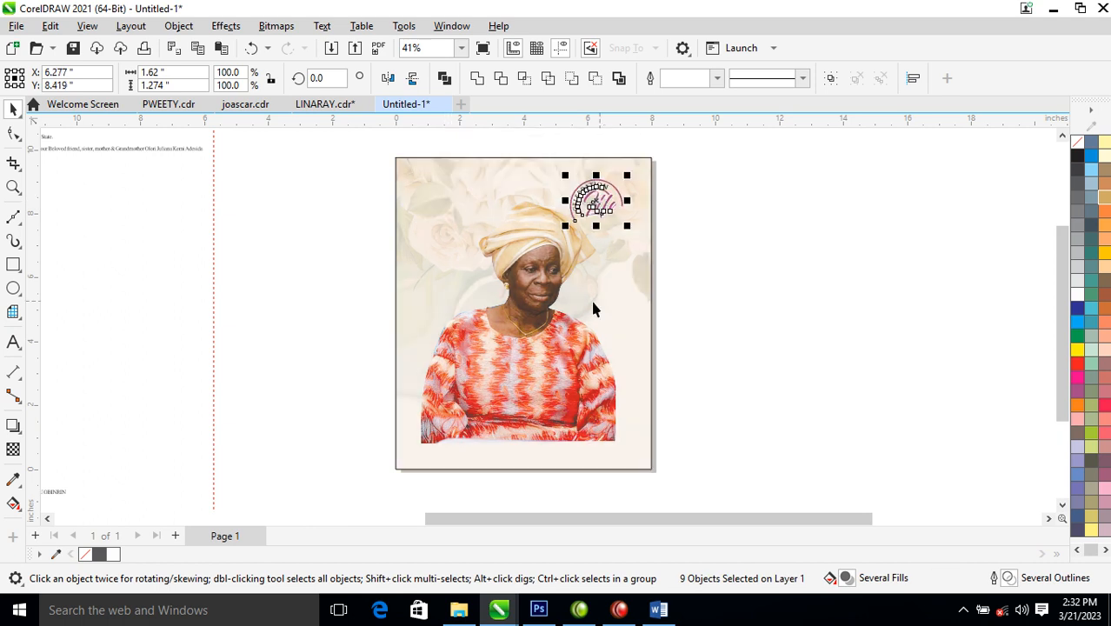
pyautogui.click(730, 346)
pyautogui.click(509, 344)
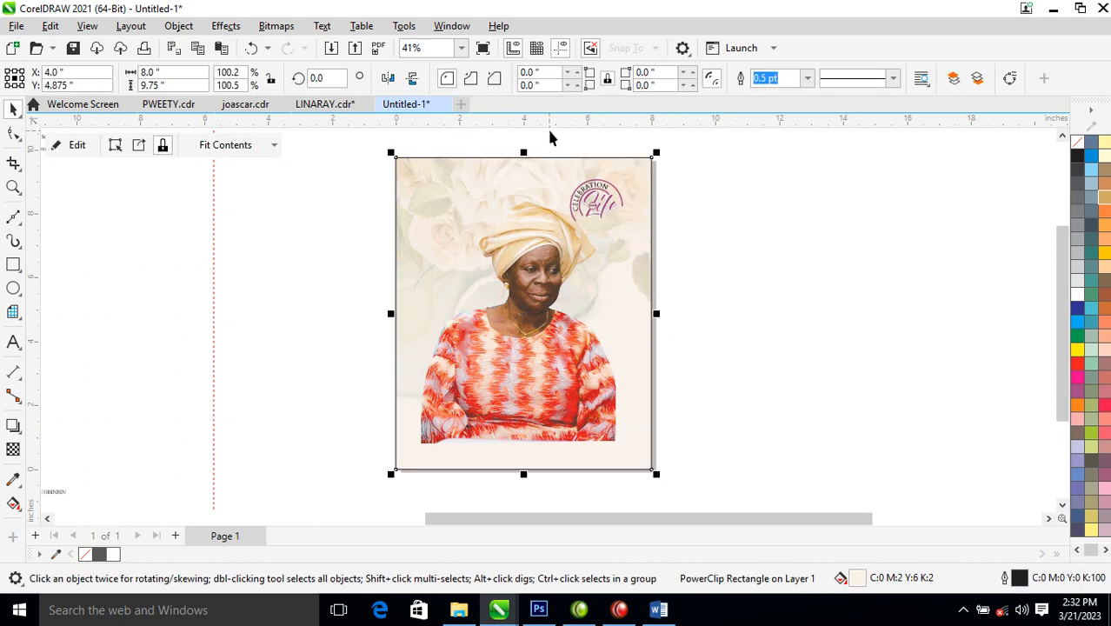
# - Shrink the frame to an 8 × 2.647 inch bottom strip, delete its image, and remove the frame
pyautogui.moveTo(523, 157); pyautogui.dragTo(525, 385)
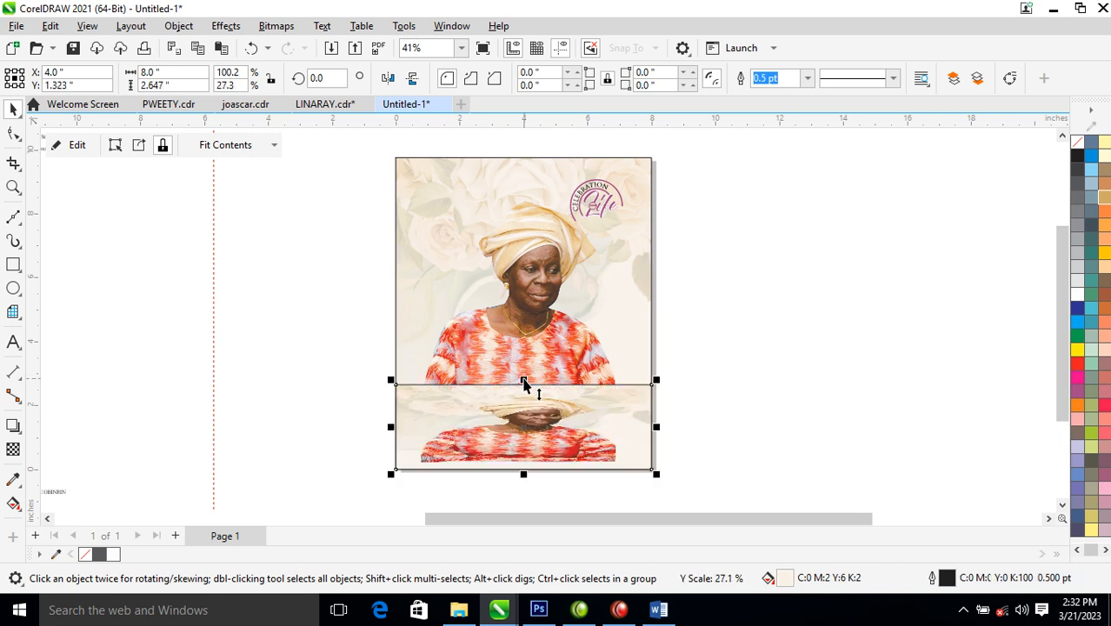
pyautogui.rightClick(572, 417)
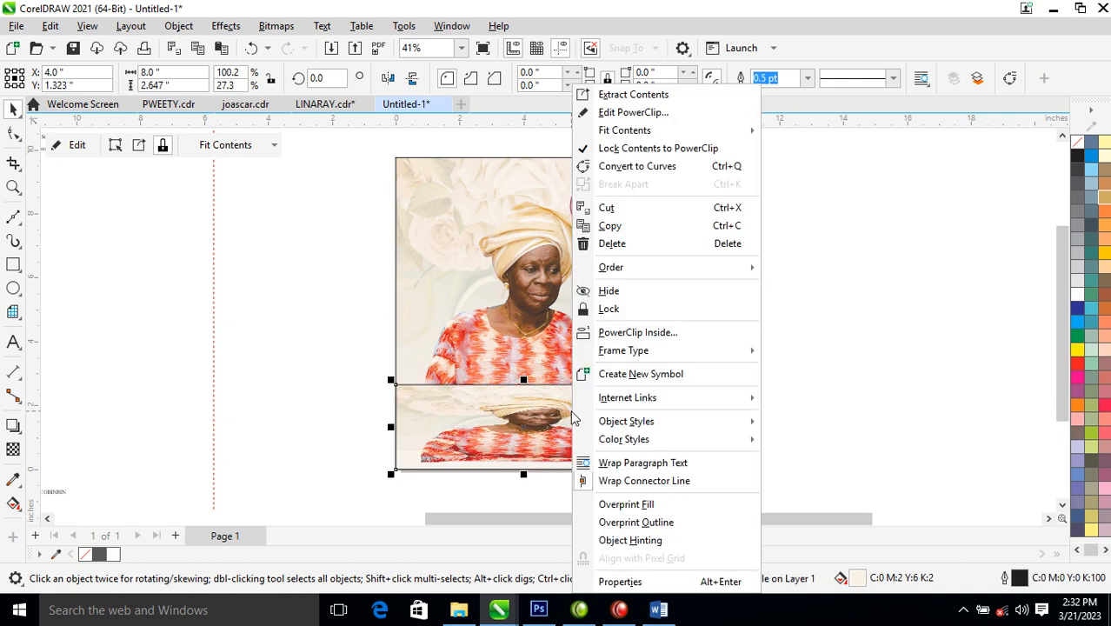
pyautogui.click(653, 97)
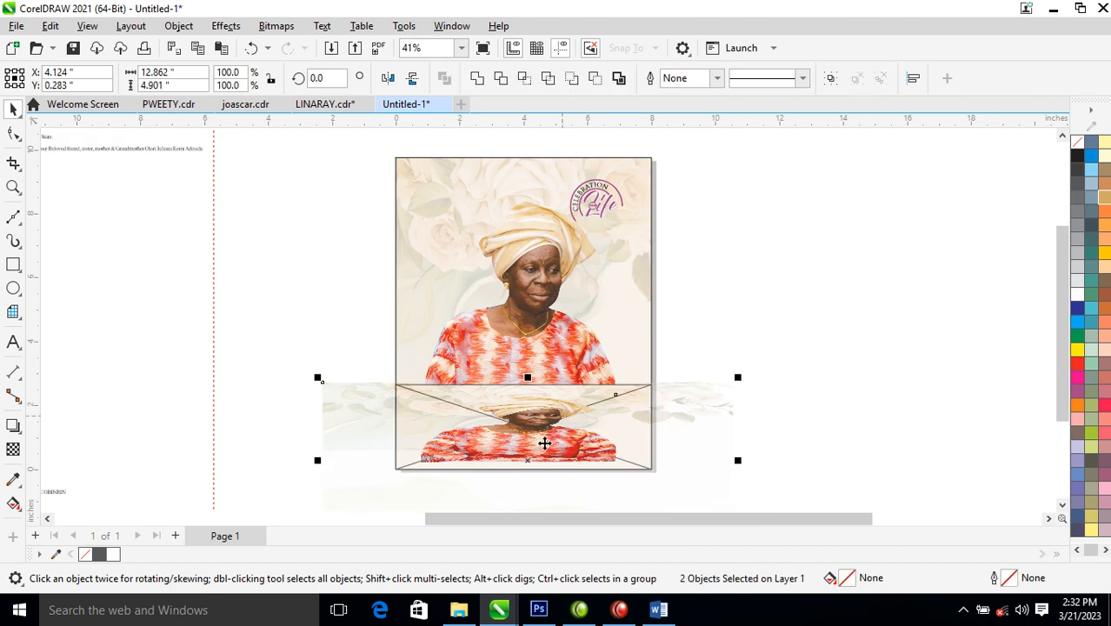
pyautogui.press('Delete')
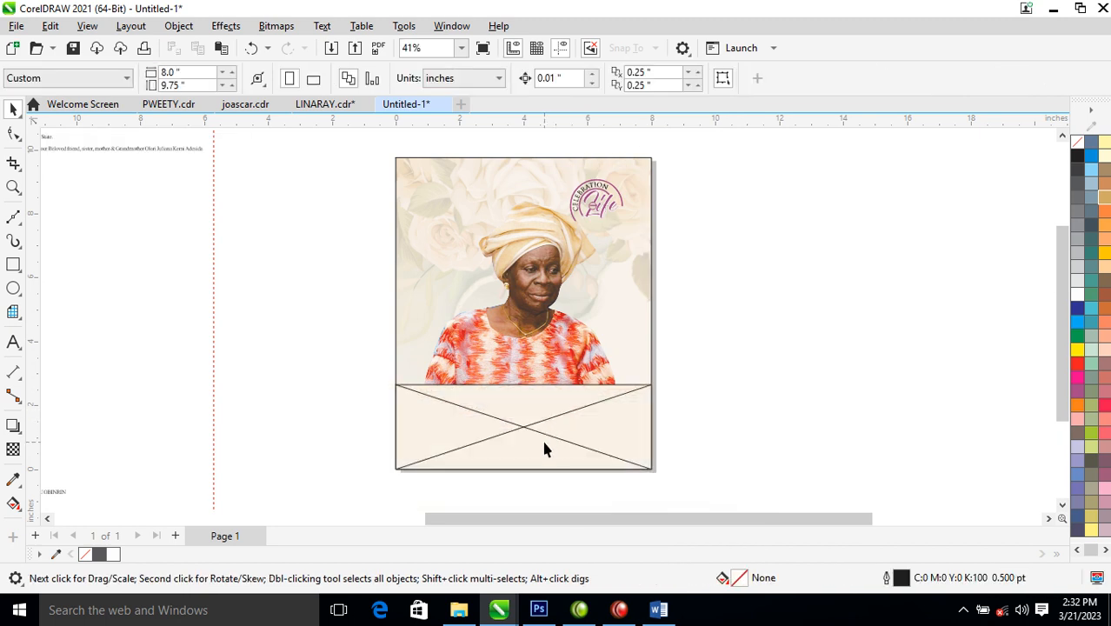
pyautogui.rightClick(533, 434)
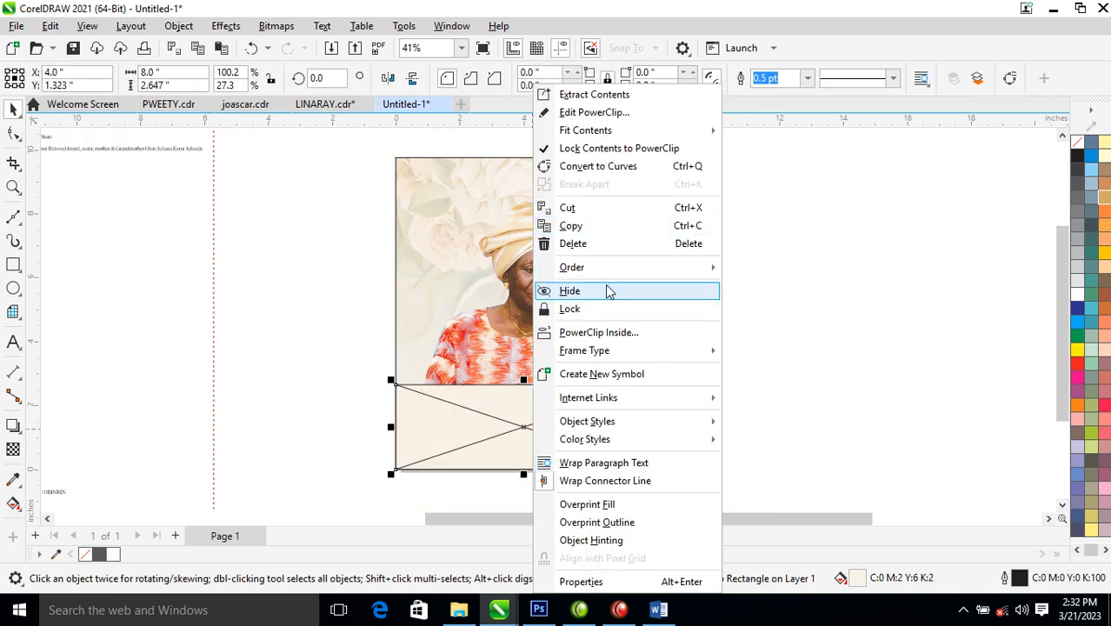
pyautogui.moveTo(628, 356)
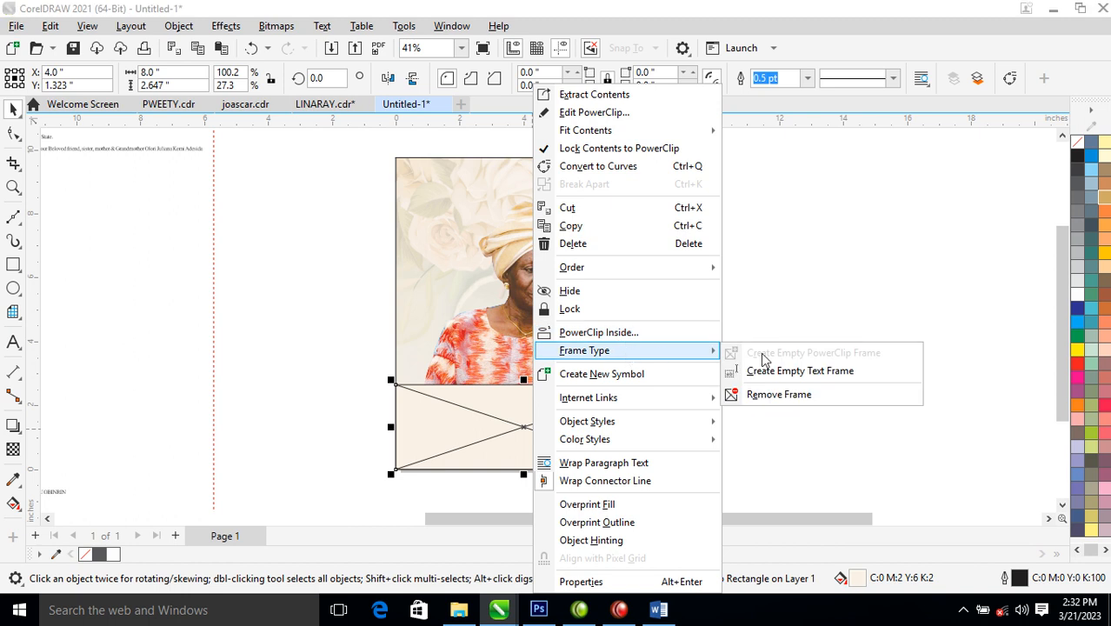
pyautogui.click(582, 407)
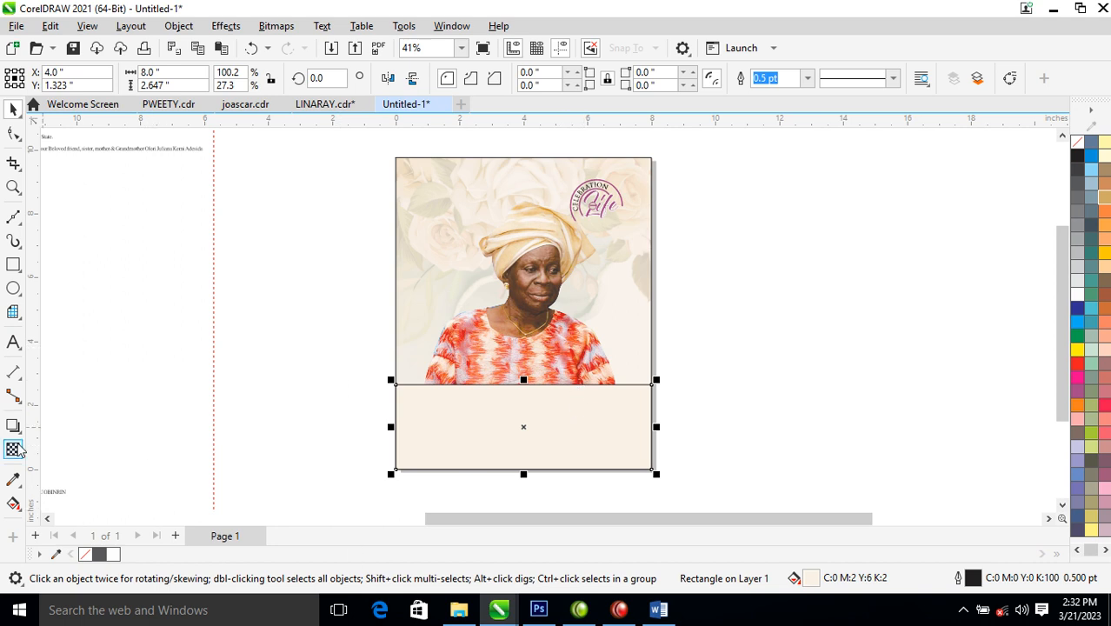
# - Fill the bottom panel with headwrap tan lightened to C4 M11 Y22 K1, with no outline
pyautogui.click(13, 480)
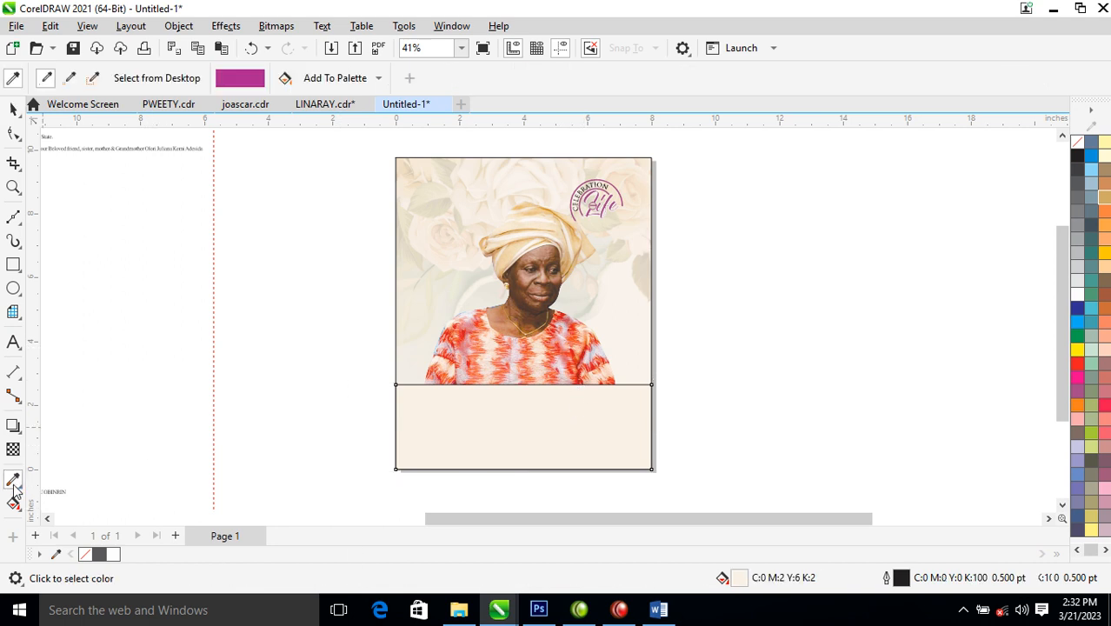
pyautogui.click(579, 229)
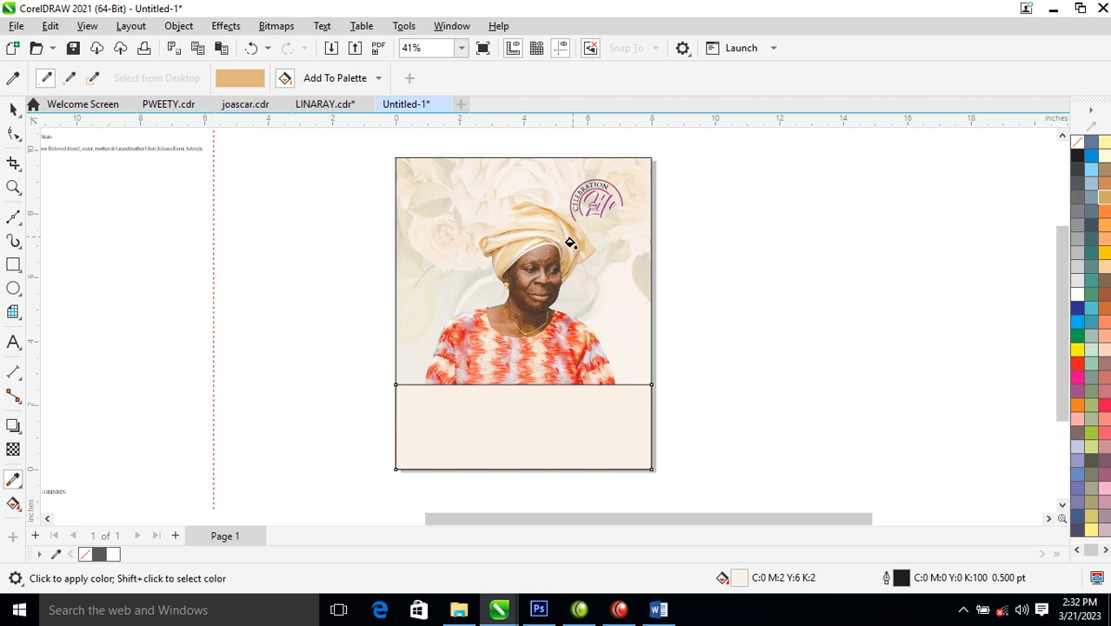
pyautogui.click(494, 464)
pyautogui.press('space')
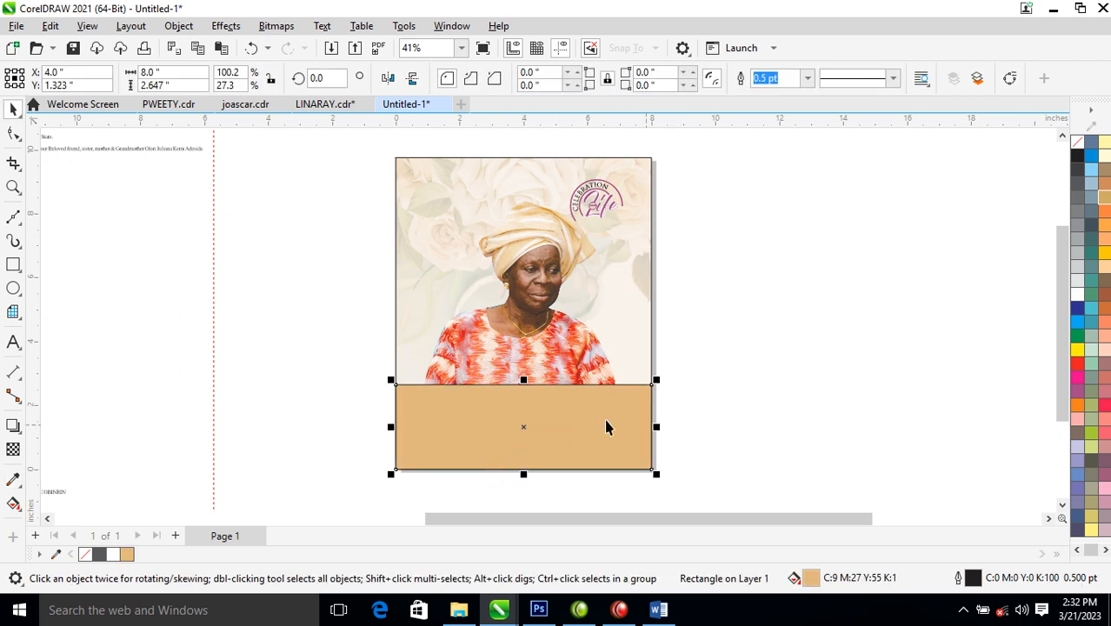
pyautogui.keyDown('ctrl'); pyautogui.click(1076, 297); pyautogui.keyUp('ctrl')
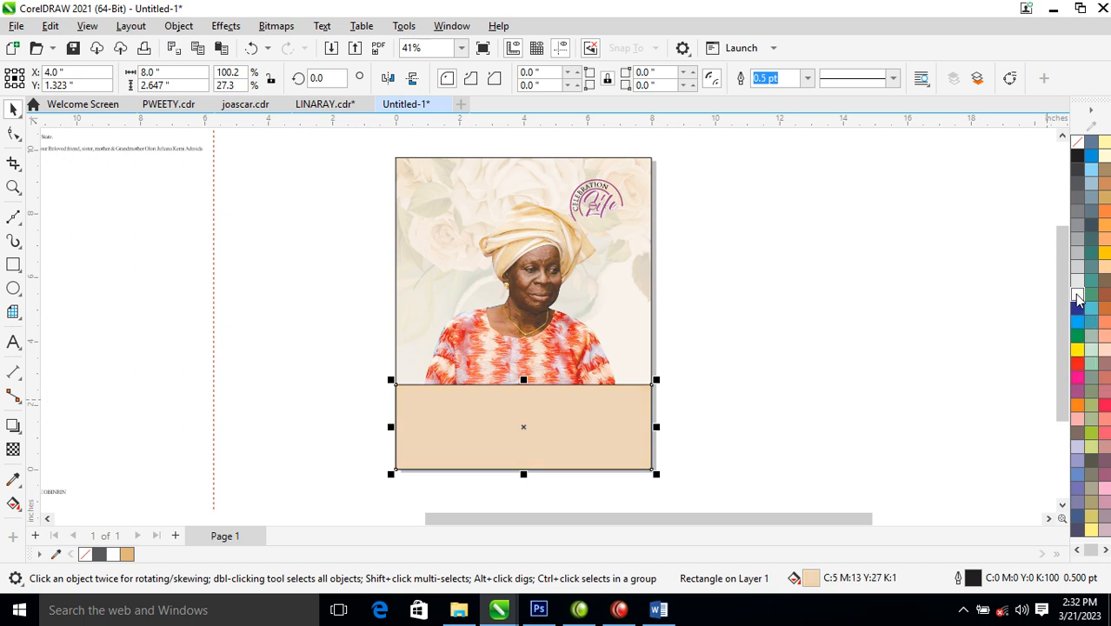
pyautogui.keyDown('ctrl'); pyautogui.click(1077, 297); pyautogui.keyUp('ctrl')
pyautogui.rightClick(1079, 152)
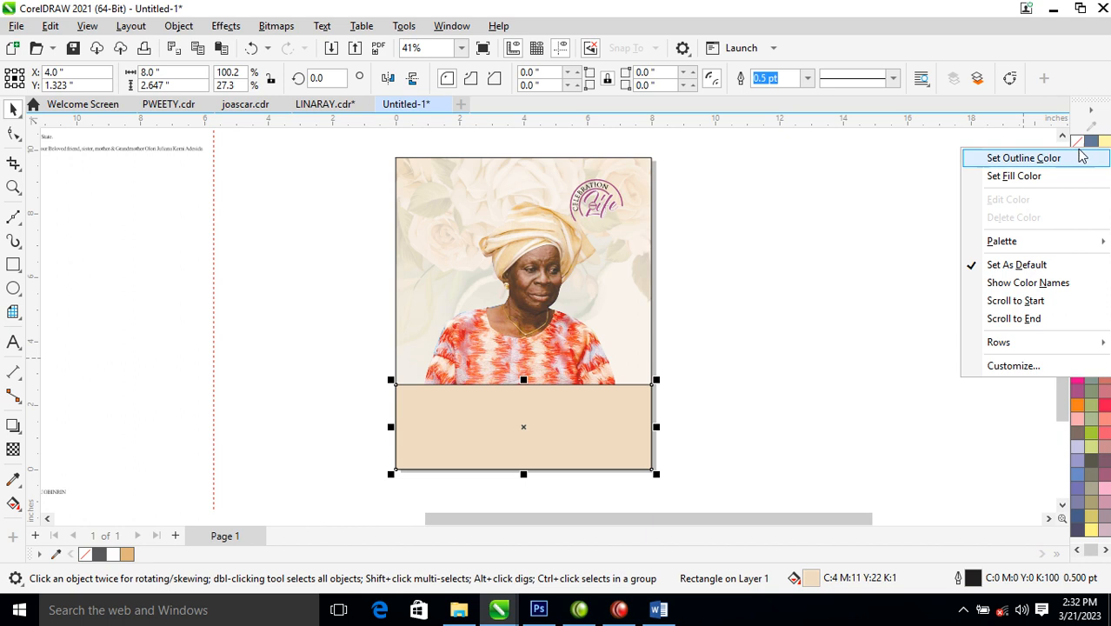
pyautogui.click(1022, 160)
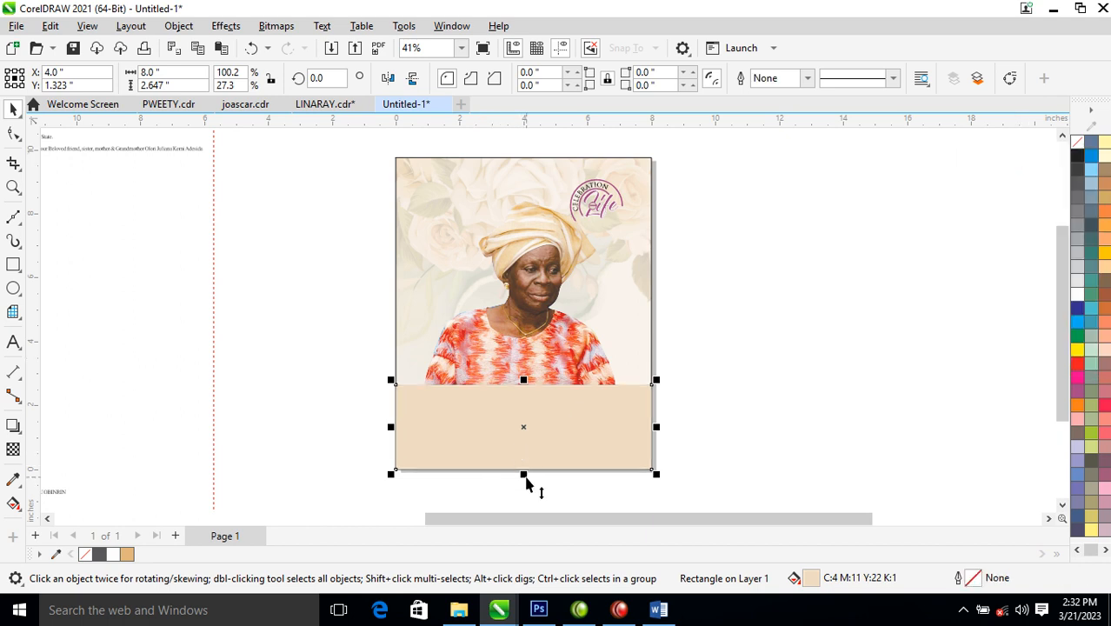
# - Make a 0.204-inch darker tan (C9 M27 Y55 K1) band atop the panel and nudge the logo right
pyautogui.moveTo(524, 476); pyautogui.dragTo(525, 398)
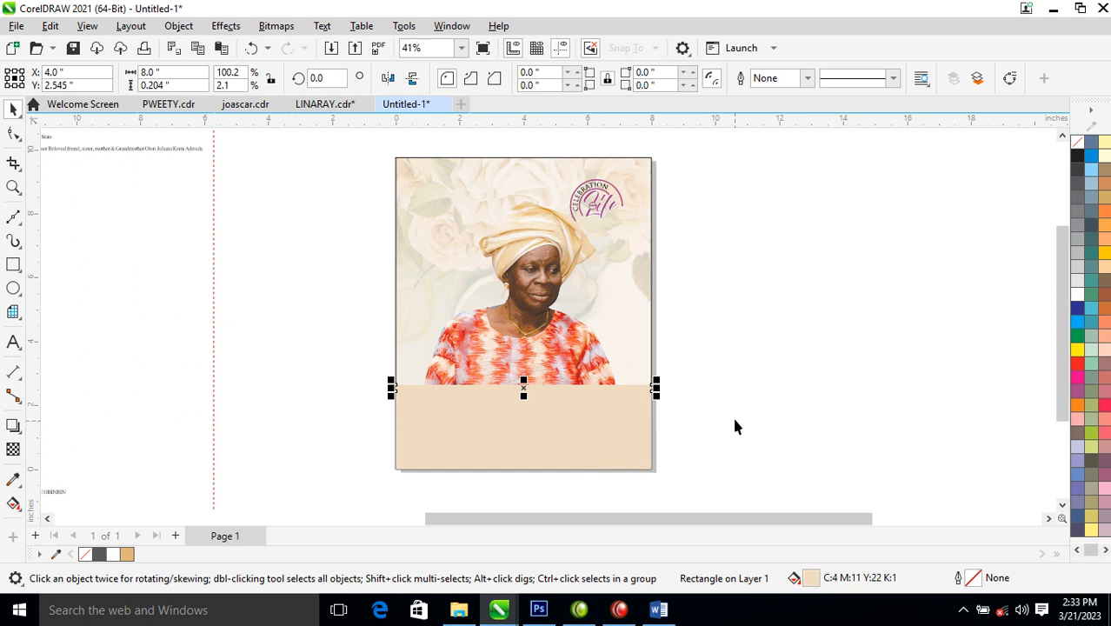
pyautogui.click(128, 558)
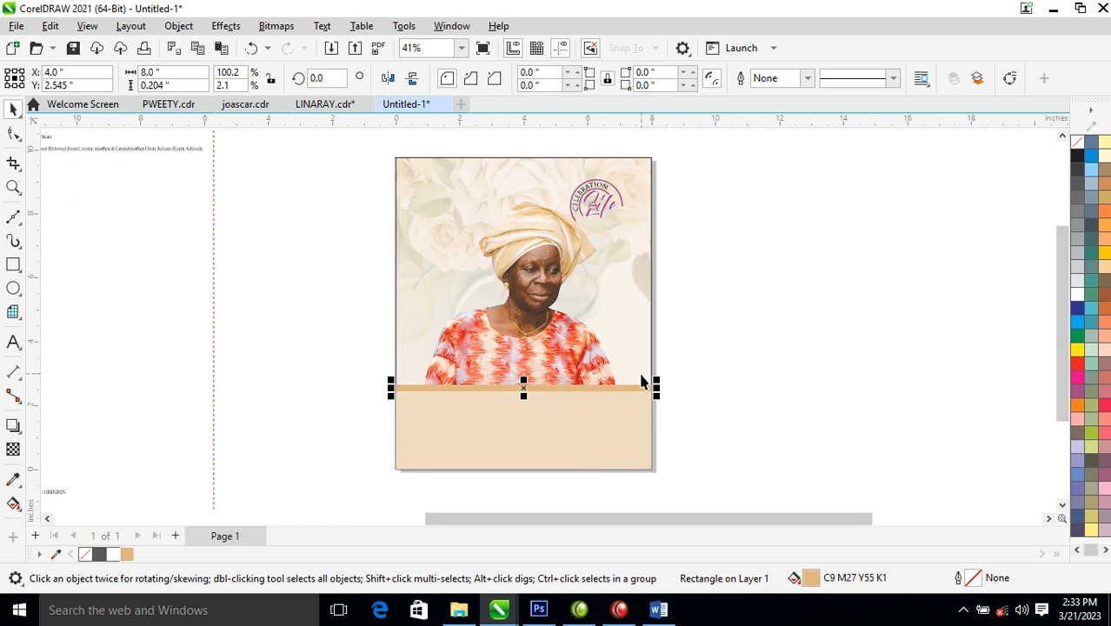
pyautogui.moveTo(689, 154); pyautogui.dragTo(568, 241)
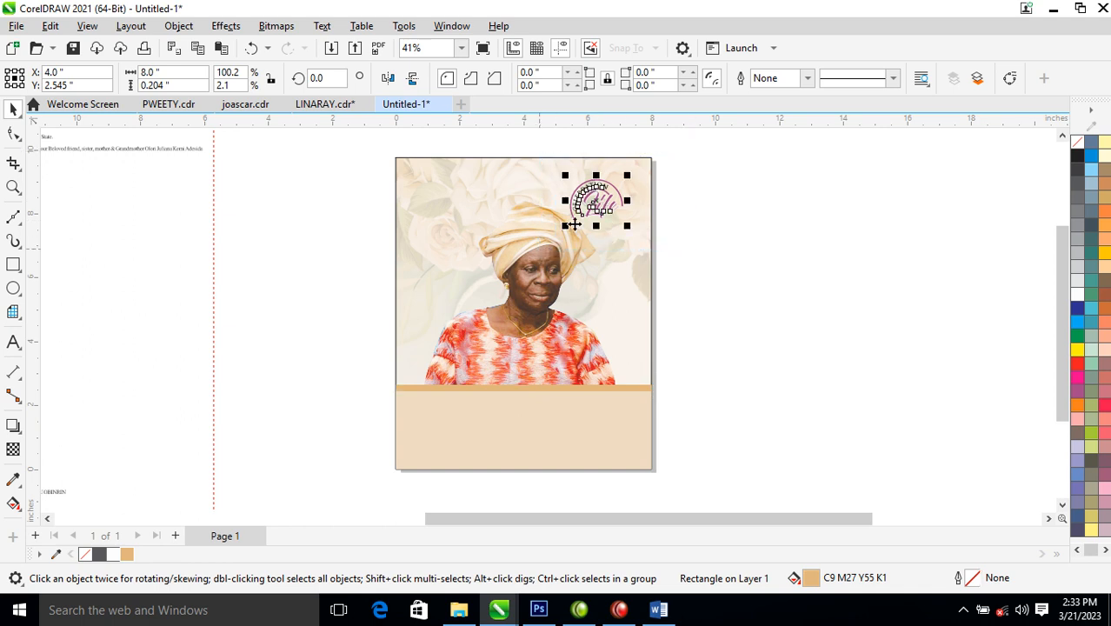
pyautogui.moveTo(599, 204)
pyautogui.mouseDown()
pyautogui.moveTo(613, 218)
pyautogui.moveTo(607, 207)
pyautogui.mouseUp()
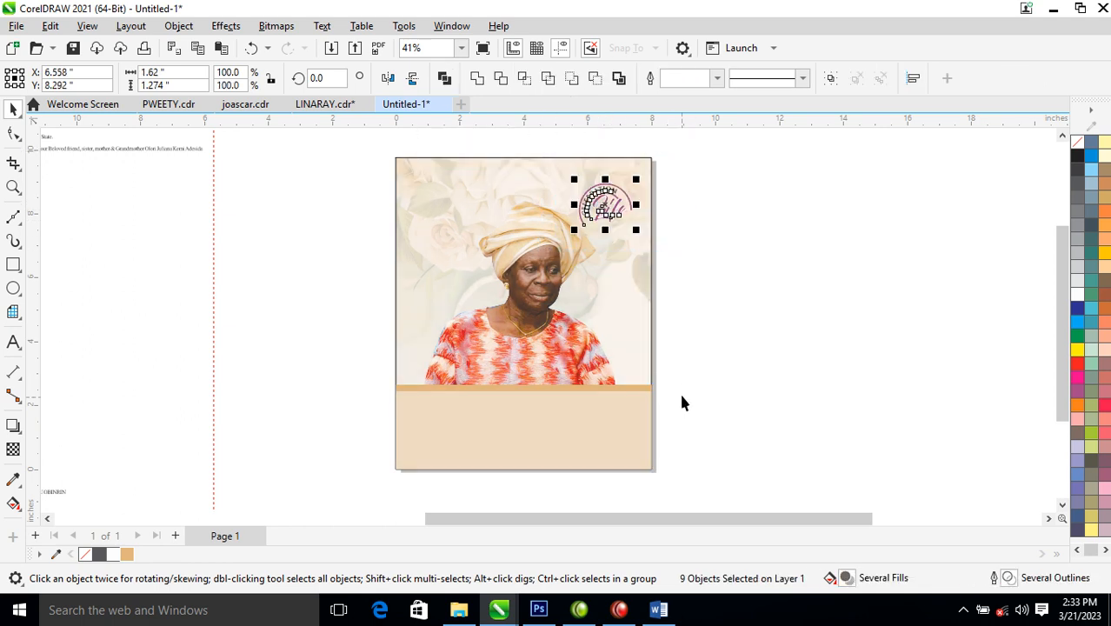
pyautogui.click(708, 315)
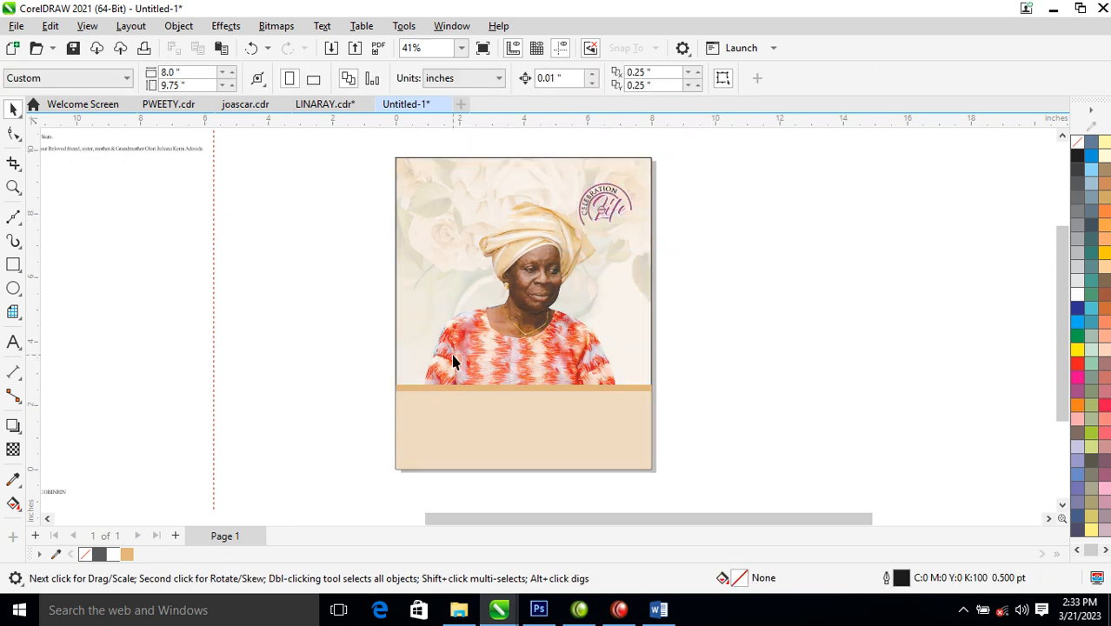
# - Zoom in on the top of the programme text and nudge the block slightly right
pyautogui.scroll(-2, 452, 361)
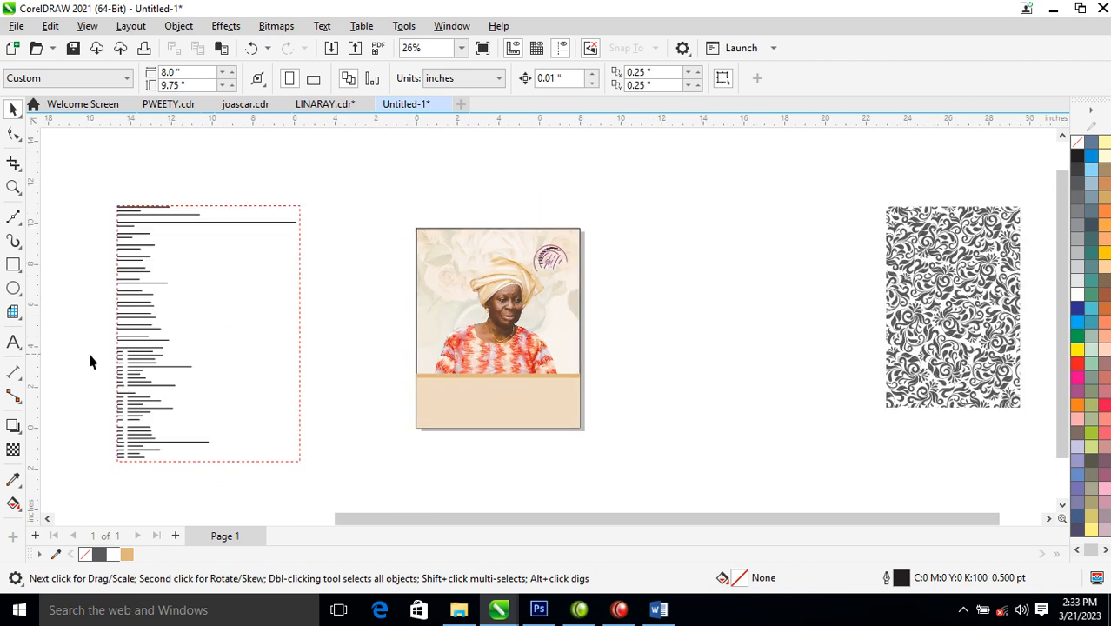
pyautogui.press('z')
pyautogui.moveTo(87, 185); pyautogui.dragTo(622, 370)
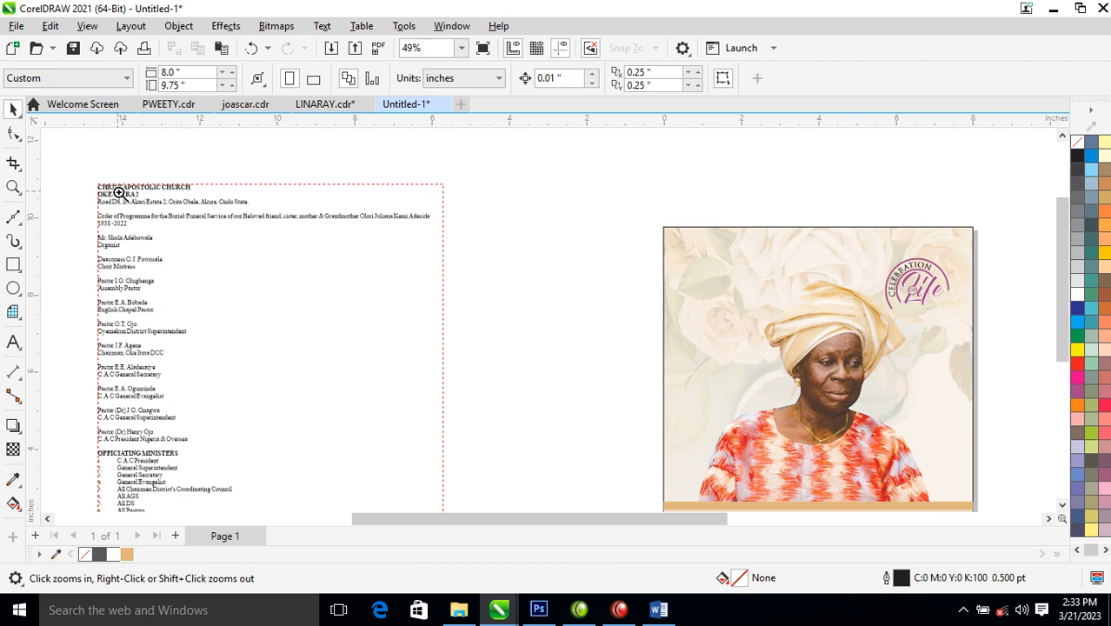
pyautogui.moveTo(105, 174); pyautogui.dragTo(453, 294)
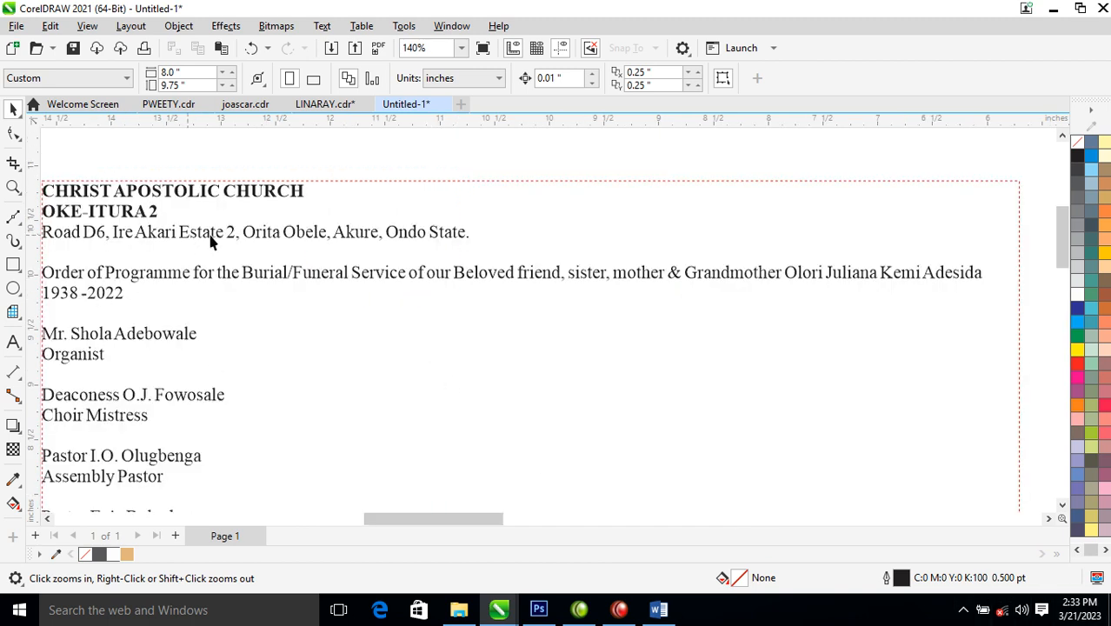
pyautogui.moveTo(248, 235); pyautogui.dragTo(310, 233)
# - Copy the honoree's name and the years 1938 -2022 from the programme text
pyautogui.click(237, 329)
pyautogui.doubleClick(237, 330)
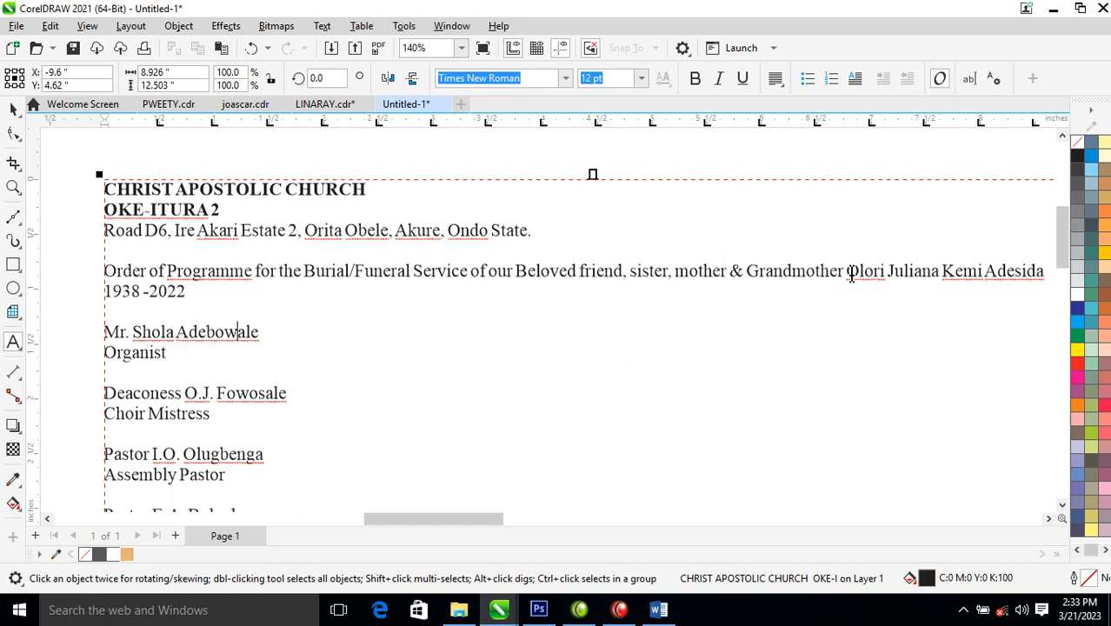
pyautogui.moveTo(851, 274); pyautogui.dragTo(1047, 299)
pyautogui.hotkey('ctrl', 'c')
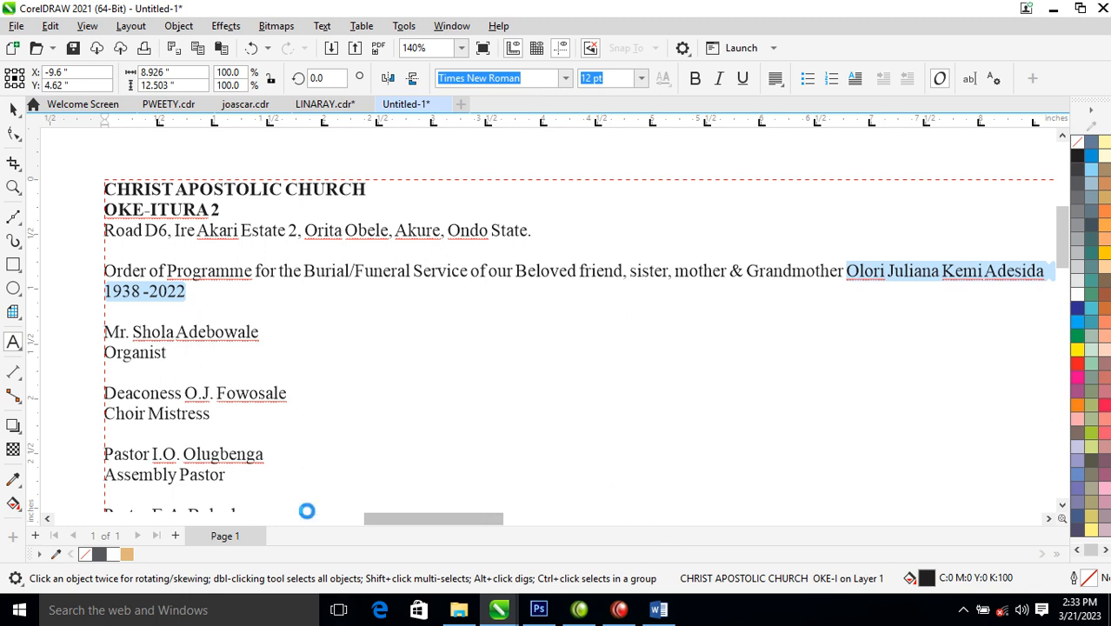
pyautogui.hotkey('ctrl', 'space')
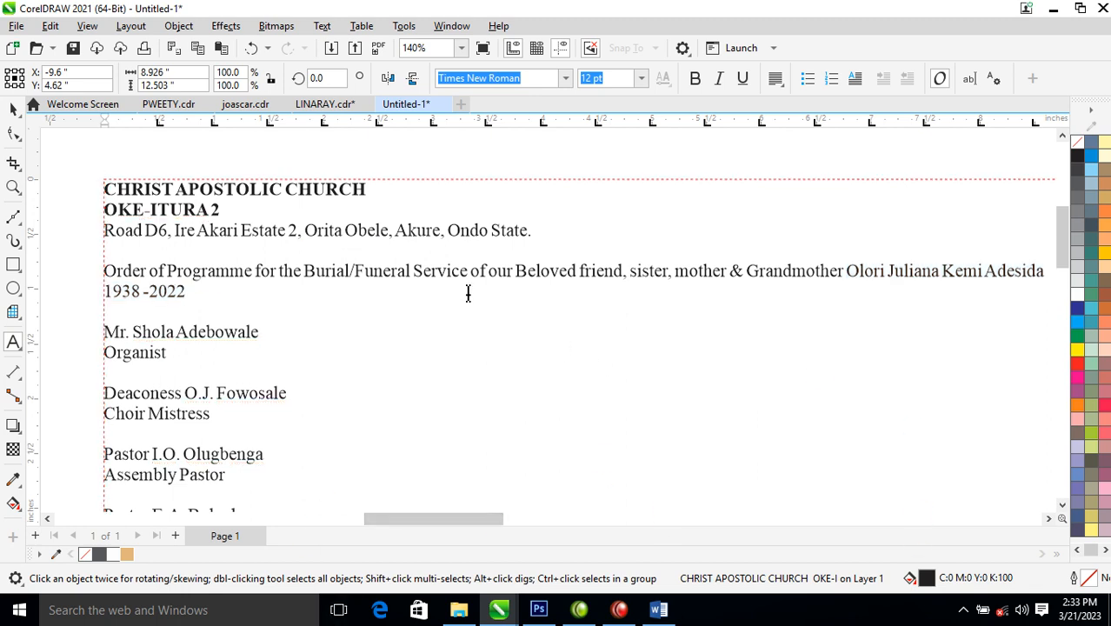
pyautogui.scroll(-2, 740, 282)
pyautogui.scroll(-4, 839, 297)
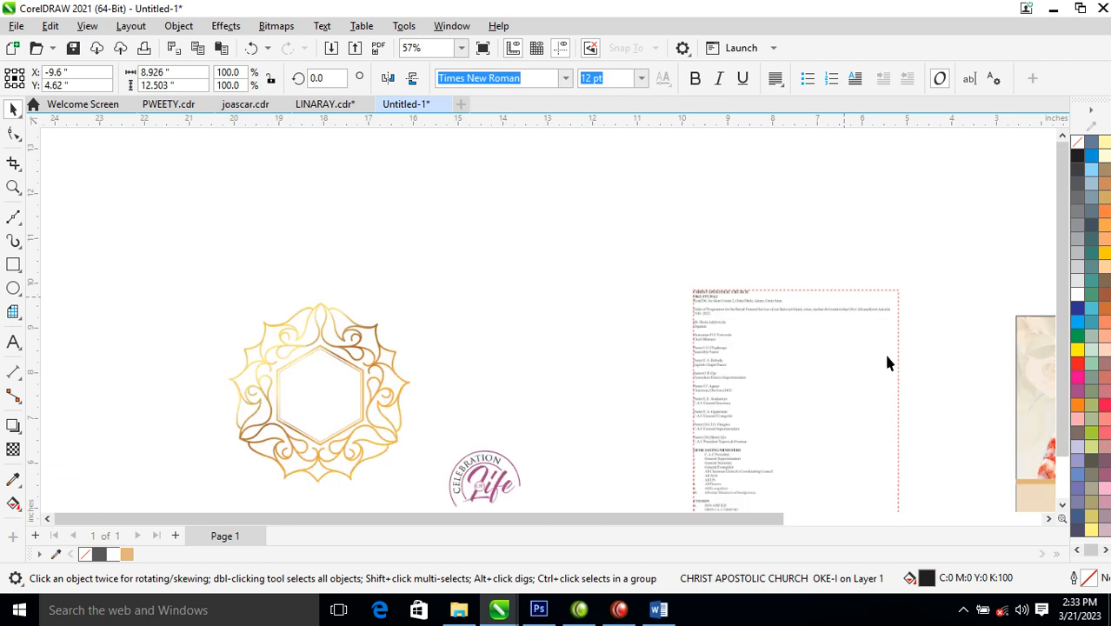
# - Paste the copied name and years as new text in the tan panel below the portrait
pyautogui.moveTo(1080, 497); pyautogui.dragTo(1099, 492)
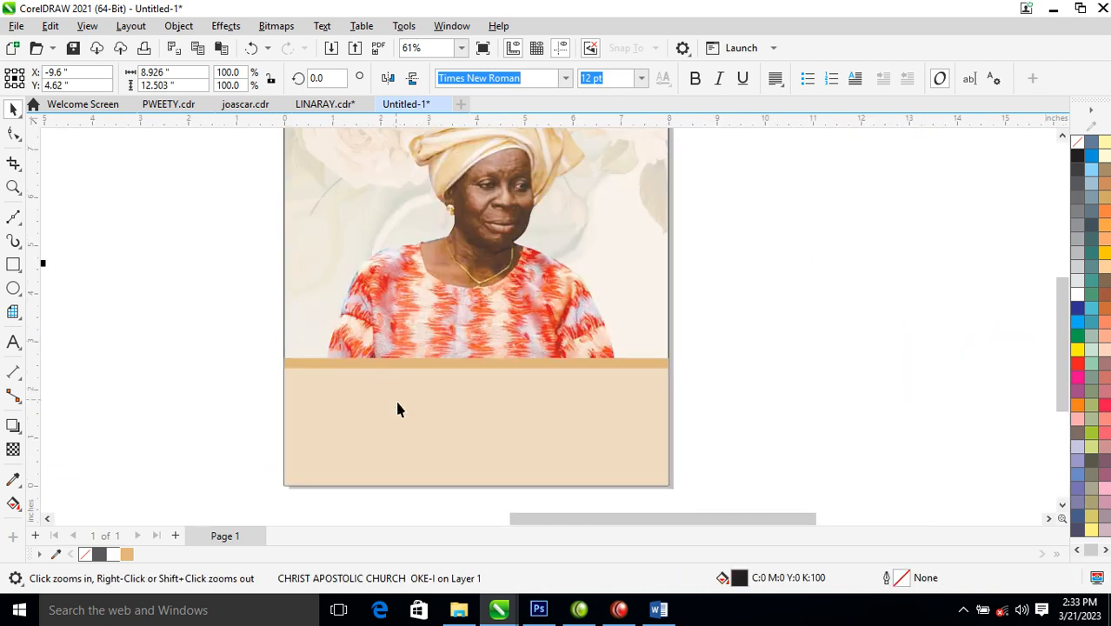
pyautogui.press('F8')
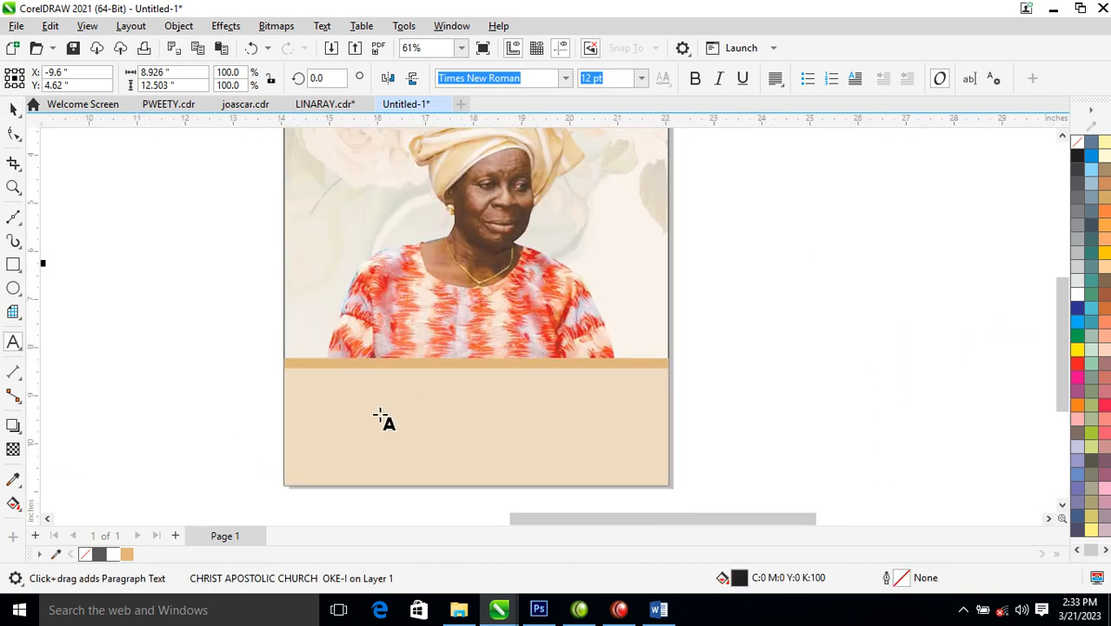
pyautogui.click(379, 414)
pyautogui.hotkey('ctrl', 'v')
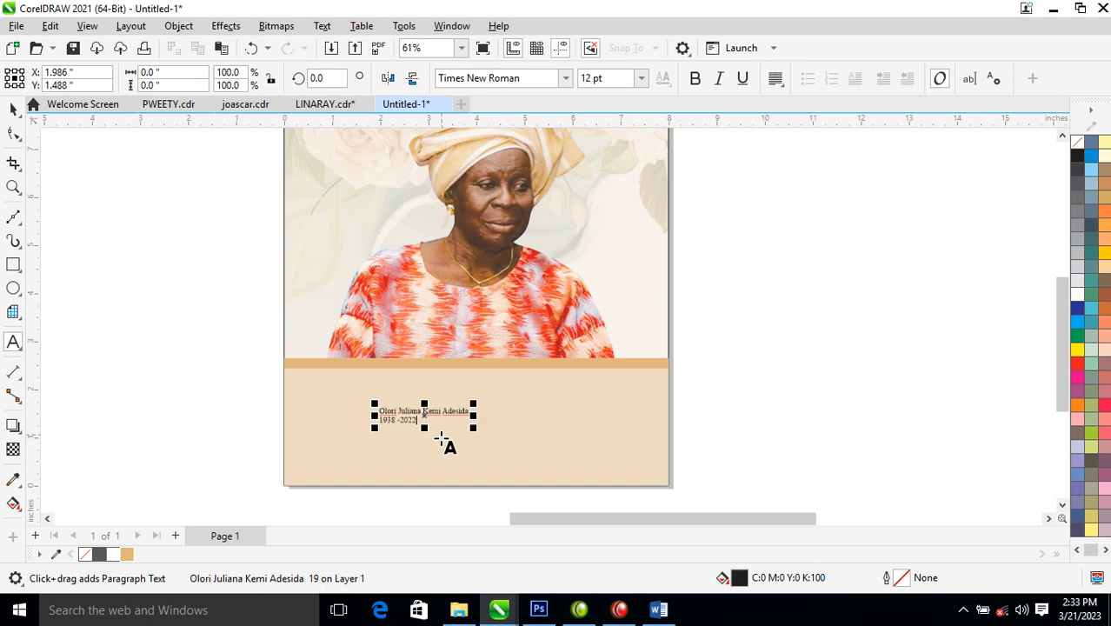
pyautogui.hotkey('ctrl', 'space')
# - Break the pasted text apart and move the 1938 -2022 line lower in the panel
pyautogui.press('z')
pyautogui.moveTo(196, 299); pyautogui.dragTo(727, 480)
pyautogui.moveTo(492, 365); pyautogui.dragTo(501, 340)
pyautogui.hotkey('ctrl', 'k')
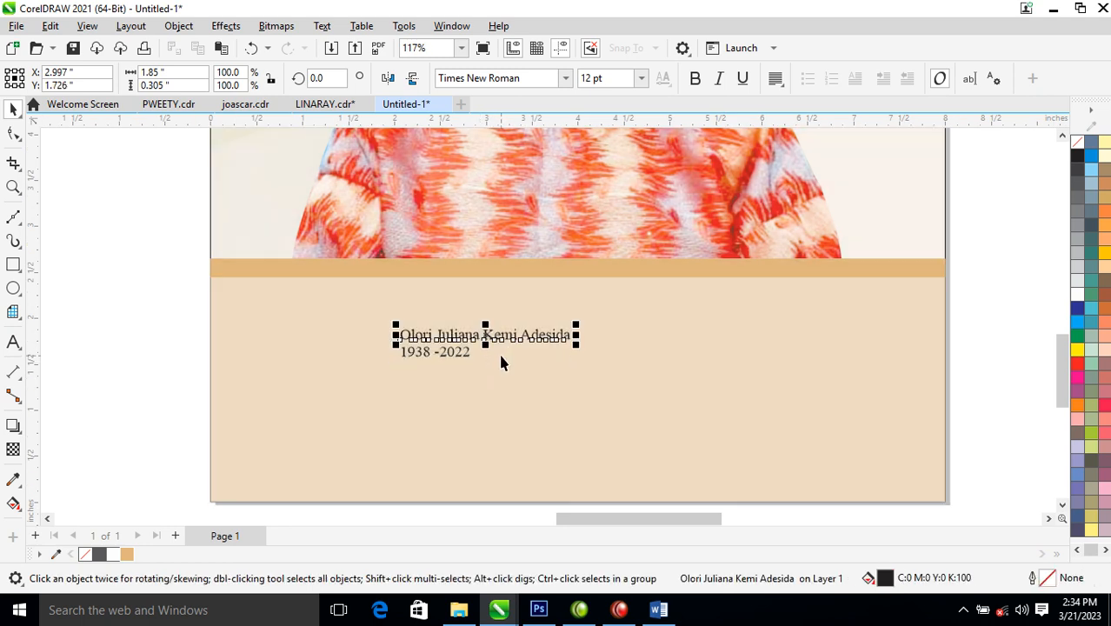
pyautogui.moveTo(466, 361); pyautogui.dragTo(617, 433)
pyautogui.click(569, 333)
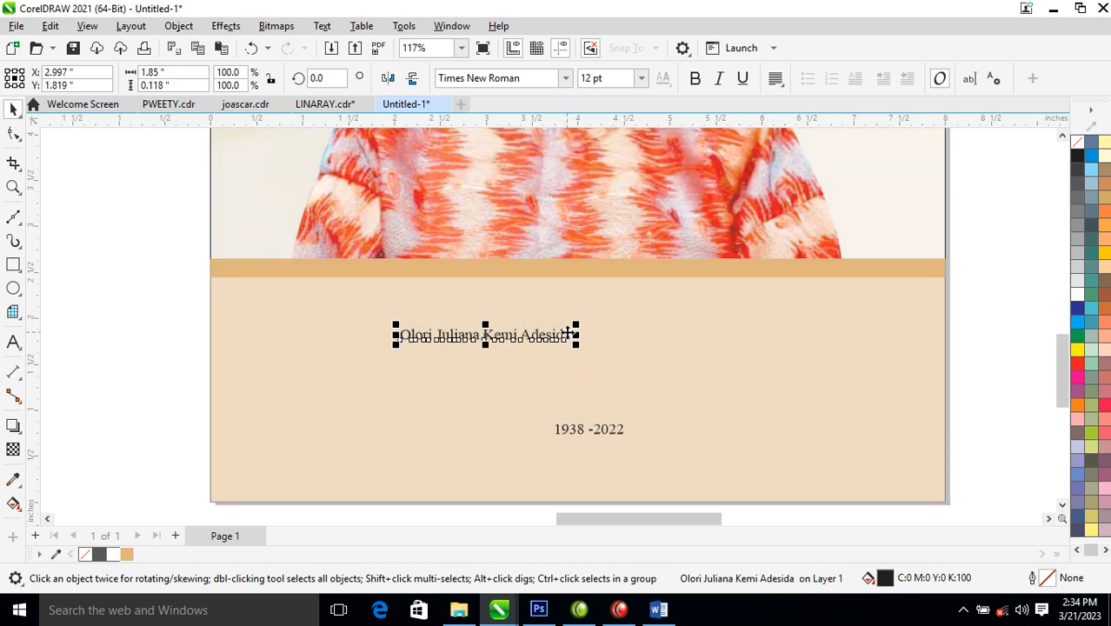
# - Set the name in FSP DEMO Voire Display Medium, enlarge it, and split it into two separate lines
pyautogui.click(565, 78)
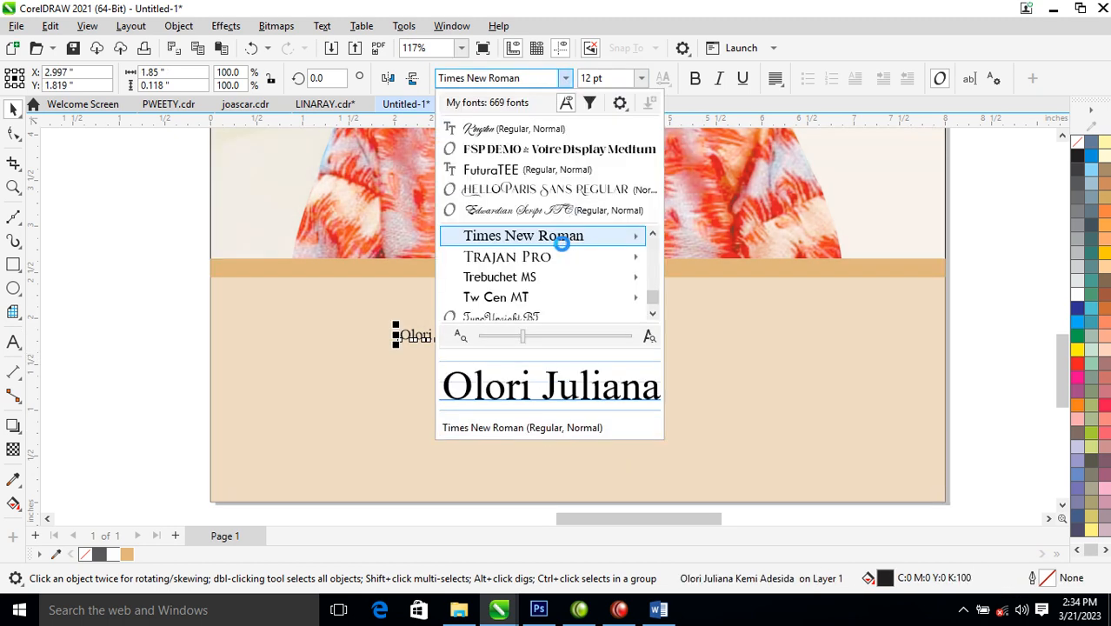
pyautogui.click(572, 151)
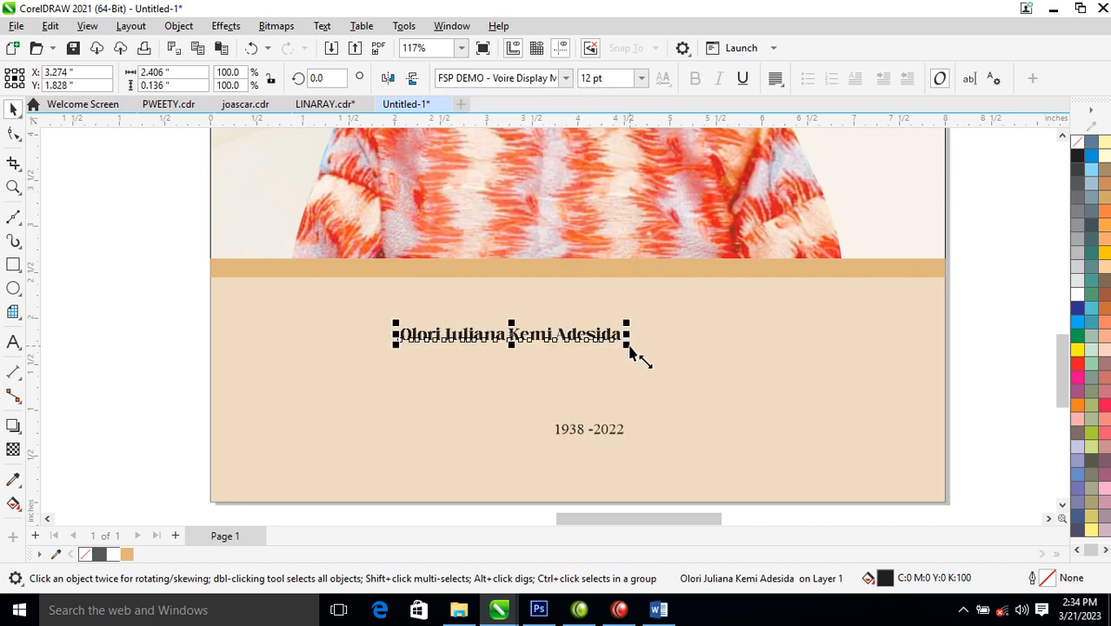
pyautogui.moveTo(905, 411); pyautogui.dragTo(810, 372)
pyautogui.doubleClick(623, 343)
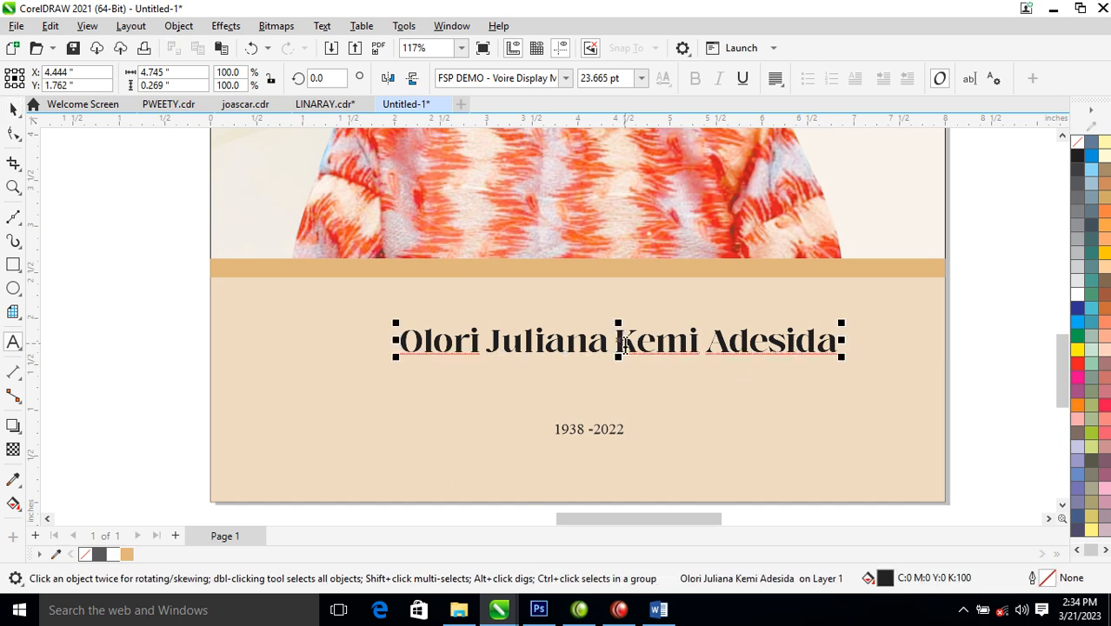
pyautogui.press('Return')
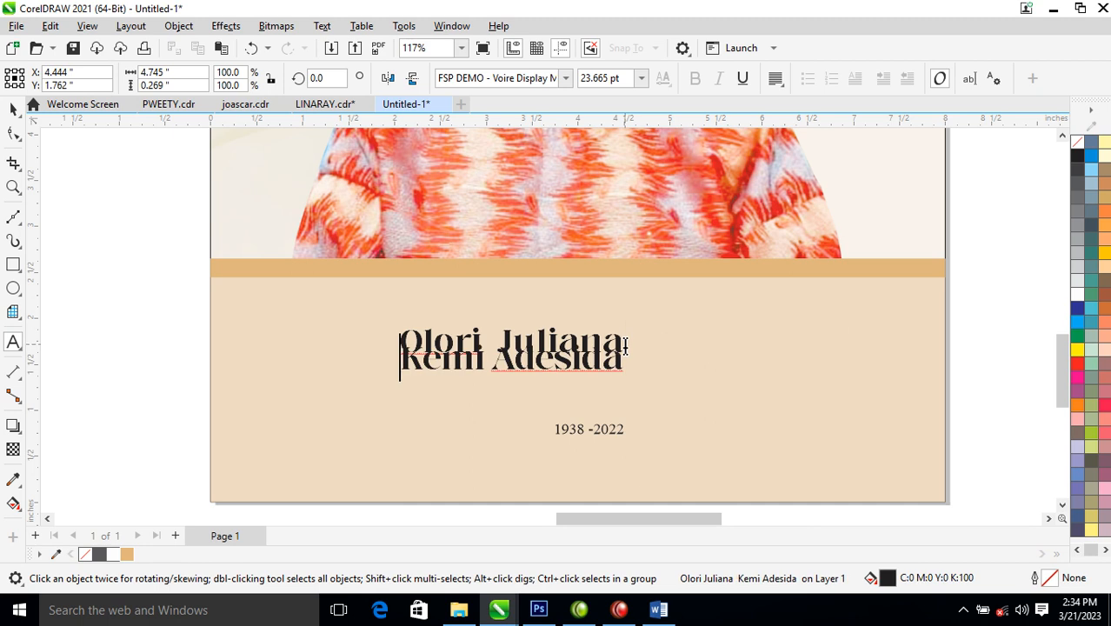
pyautogui.hotkey('ctrl', 'space')
pyautogui.hotkey('ctrl', 'k')
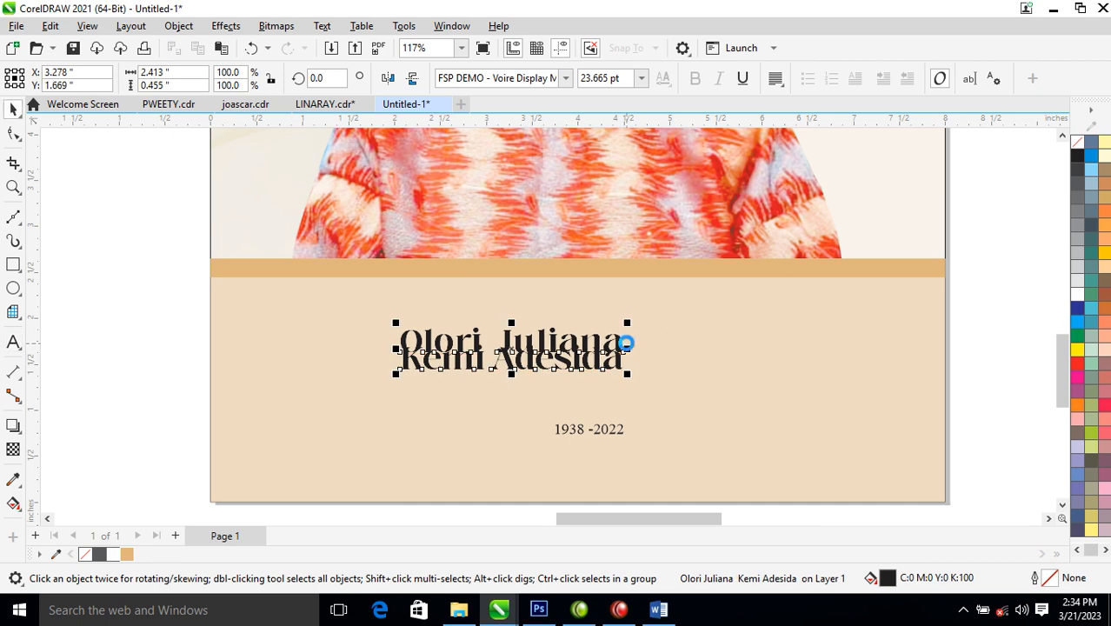
pyautogui.moveTo(599, 347); pyautogui.dragTo(866, 266)
# - Make the second line Hello Paris Sans Regular, enlarge it to about 82 pt, and fill it tan
pyautogui.click(630, 364)
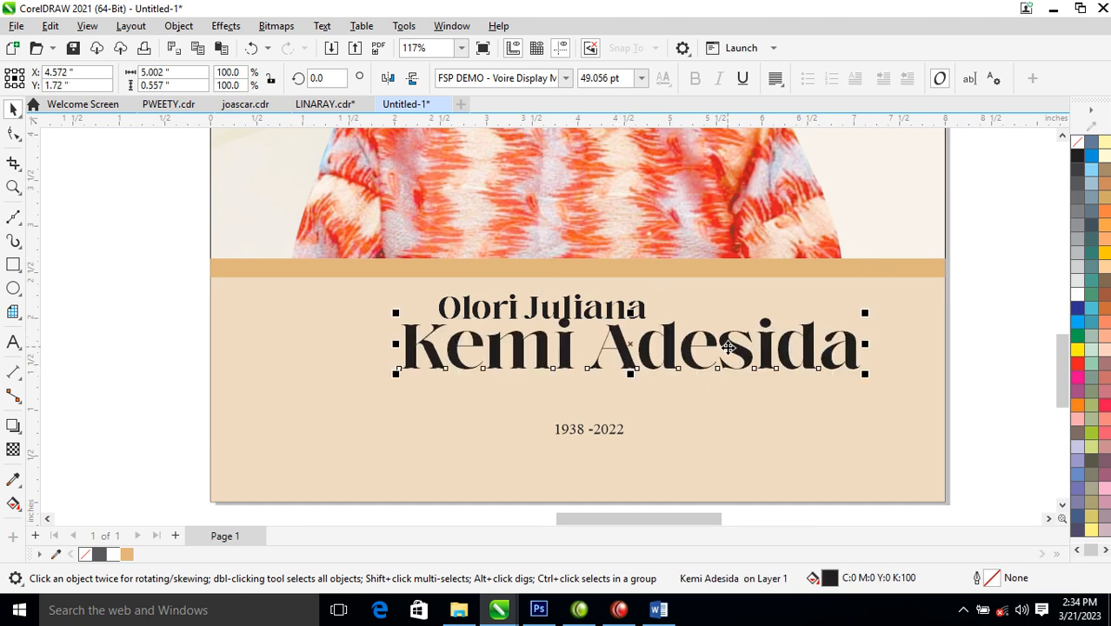
pyautogui.moveTo(742, 351); pyautogui.dragTo(666, 382)
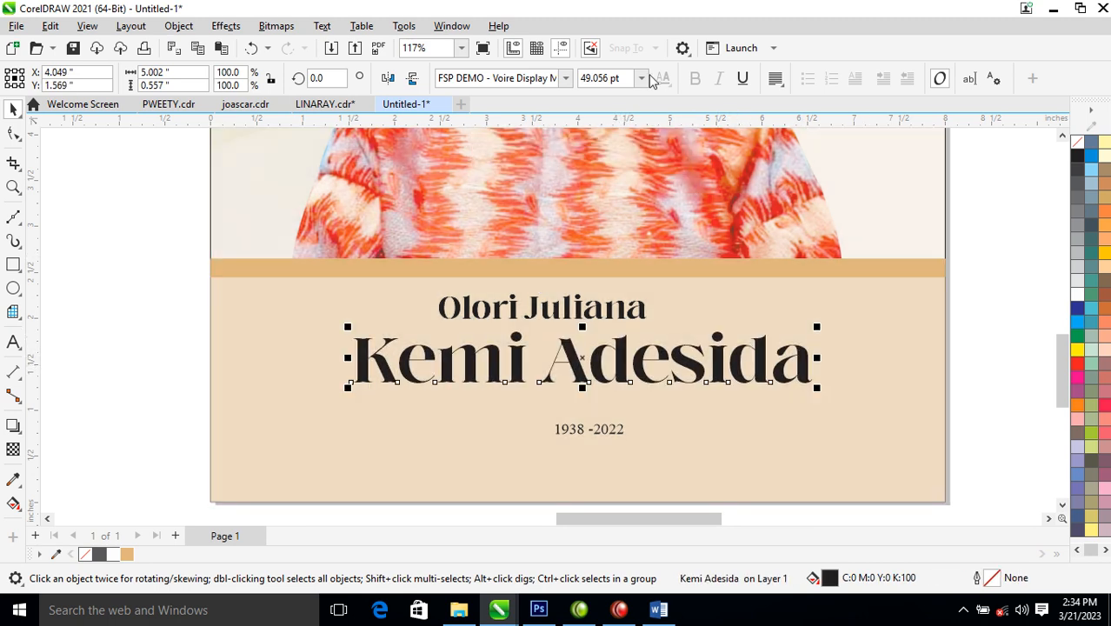
pyautogui.click(566, 79)
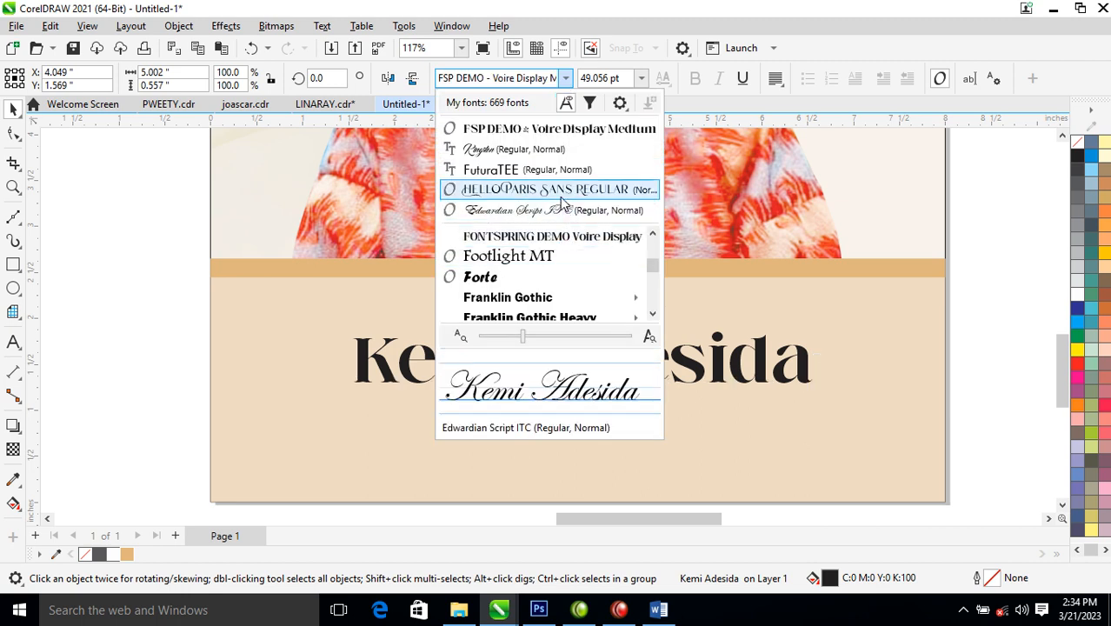
pyautogui.click(539, 186)
pyautogui.moveTo(659, 397); pyautogui.dragTo(785, 451)
pyautogui.moveTo(727, 372); pyautogui.dragTo(706, 366)
pyautogui.click(127, 555)
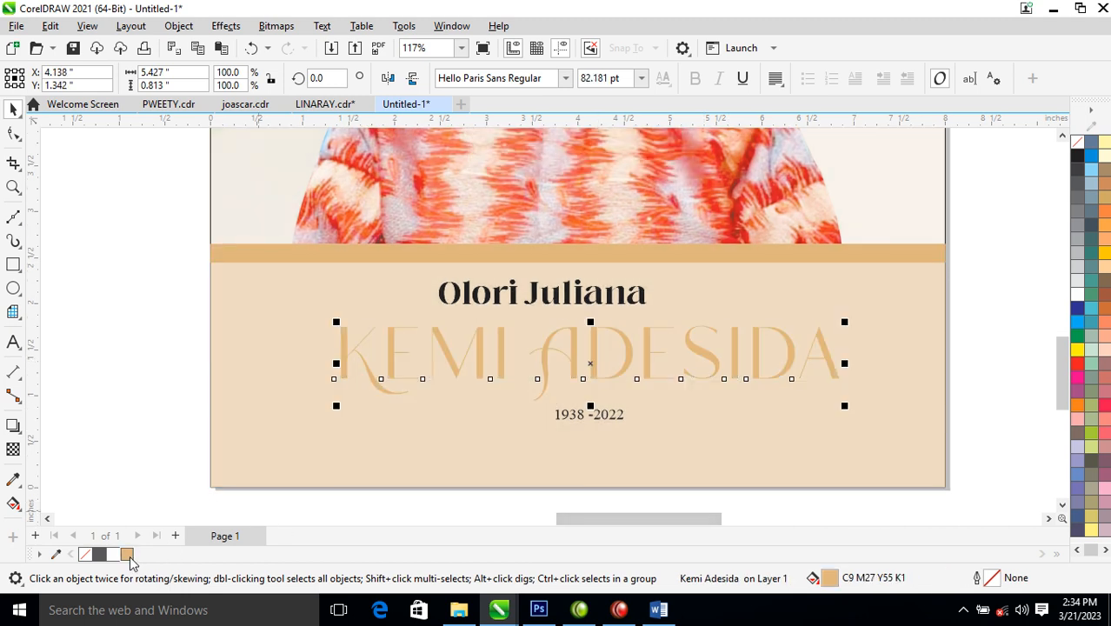
# - Outline the surname line in tan and change its fill to a darker brown (C27 M62 Y100 K15)
pyautogui.rightClick(126, 555)
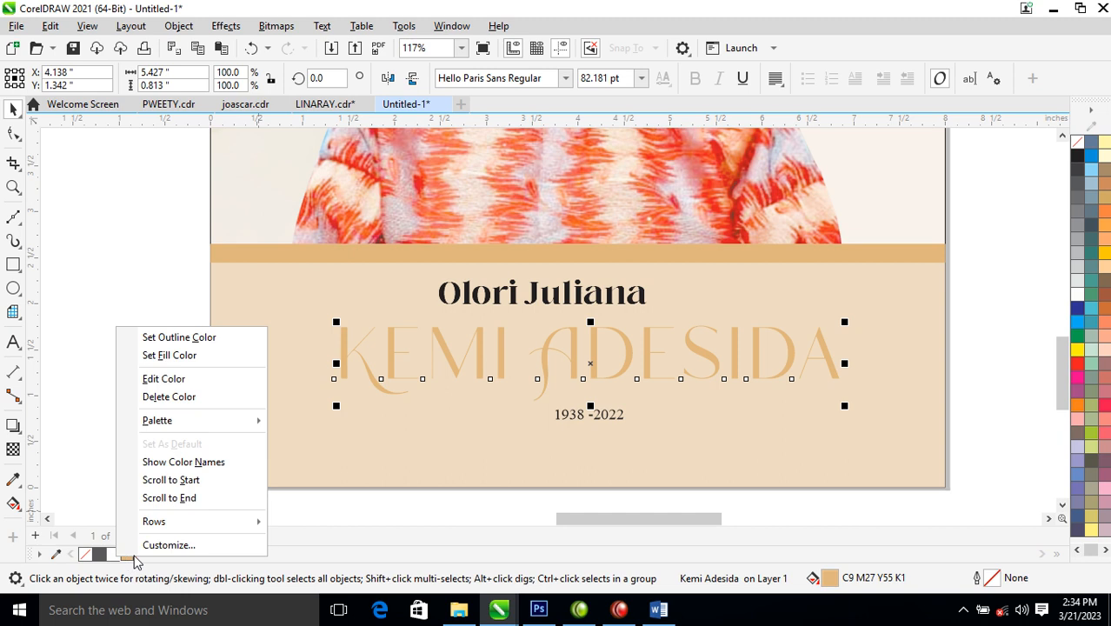
pyautogui.click(184, 343)
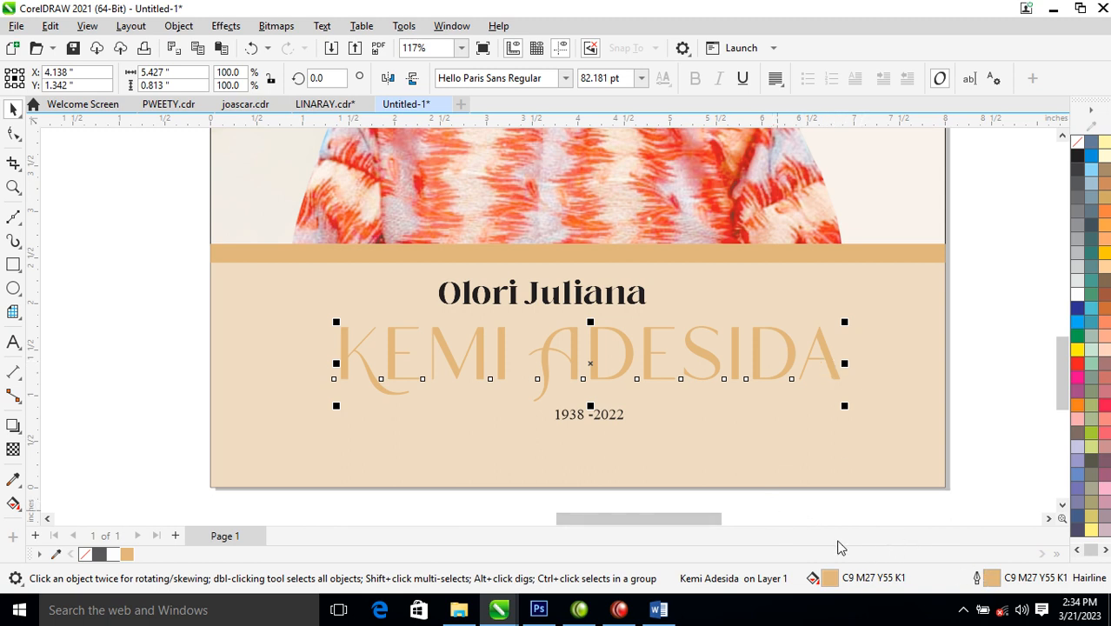
pyautogui.doubleClick(828, 581)
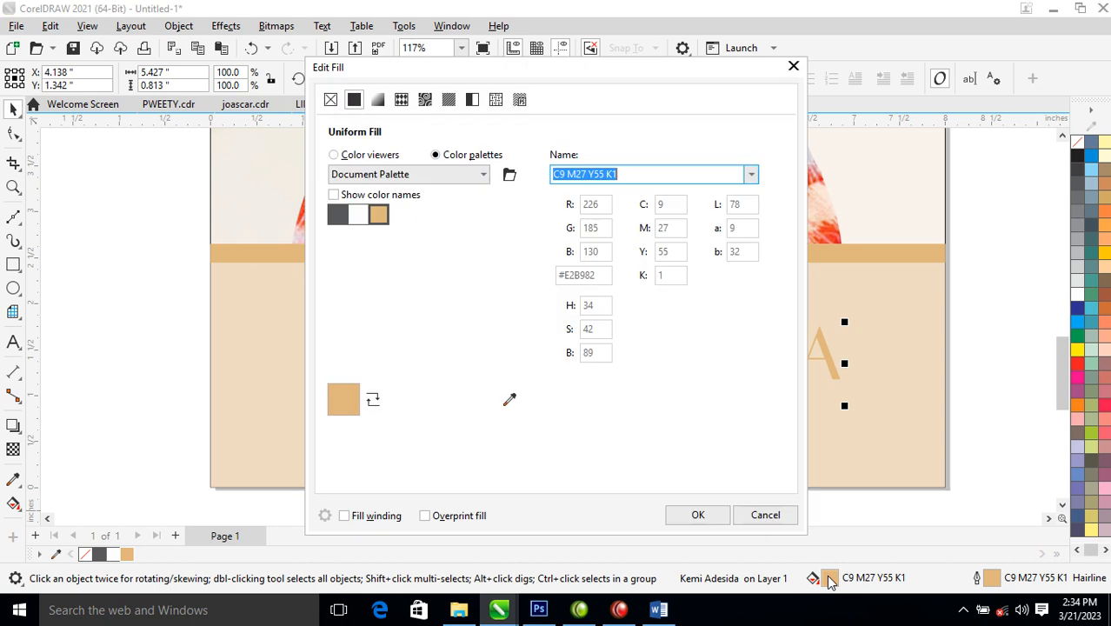
pyautogui.click(334, 154)
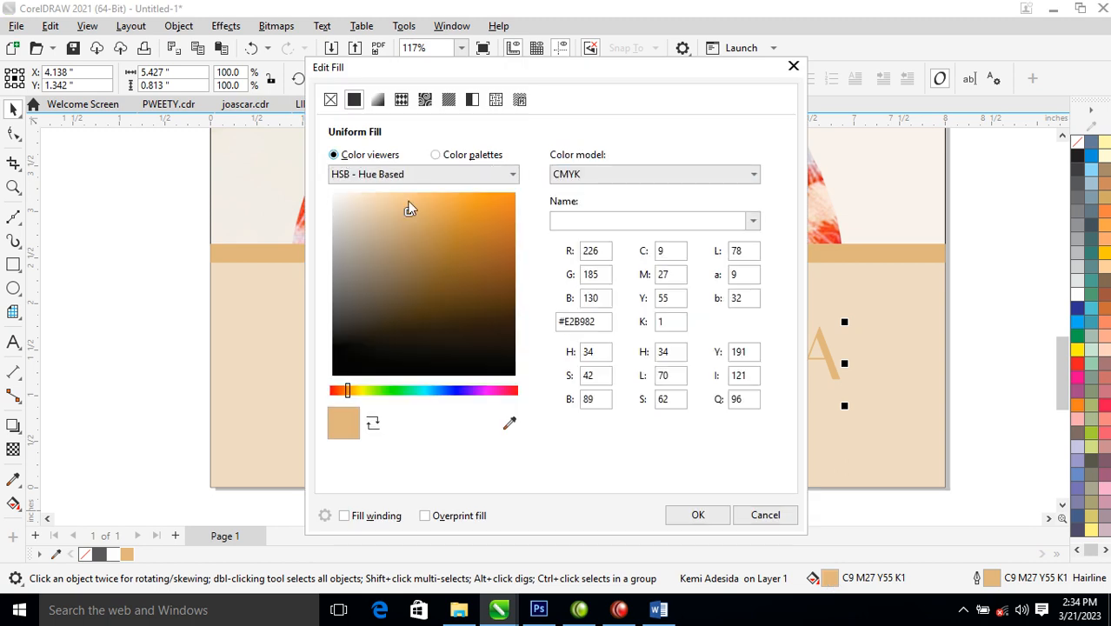
pyautogui.moveTo(409, 213)
pyautogui.mouseDown()
pyautogui.moveTo(466, 267)
pyautogui.moveTo(472, 253)
pyautogui.moveTo(491, 253)
pyautogui.mouseUp()
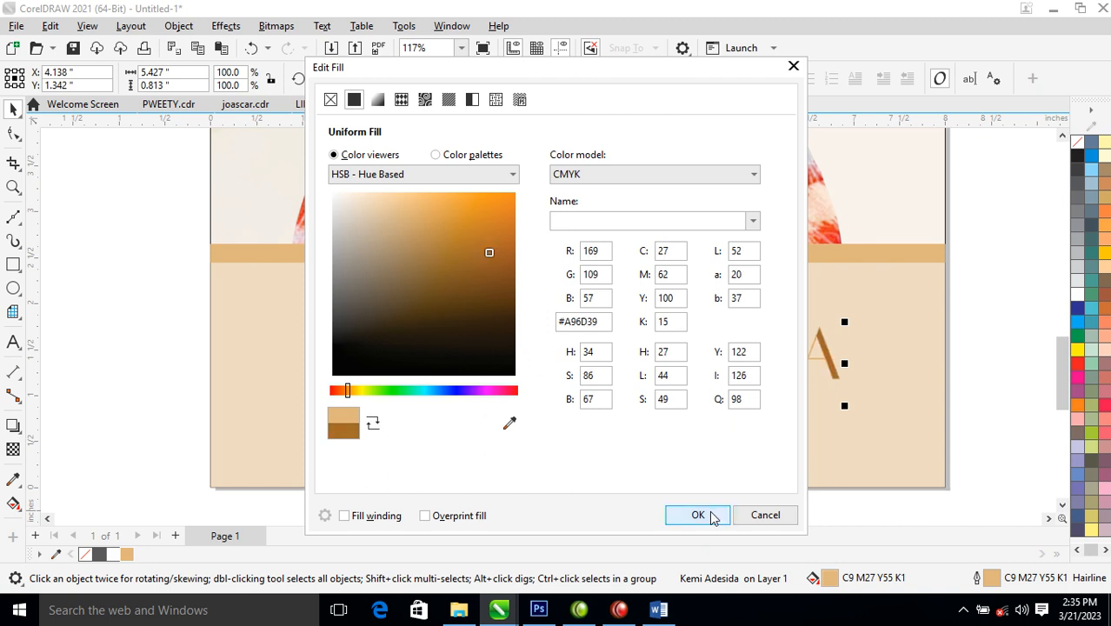
pyautogui.click(698, 515)
# - Give the surname line a matching brown outline
pyautogui.press('z')
pyautogui.moveTo(280, 232); pyautogui.dragTo(837, 453)
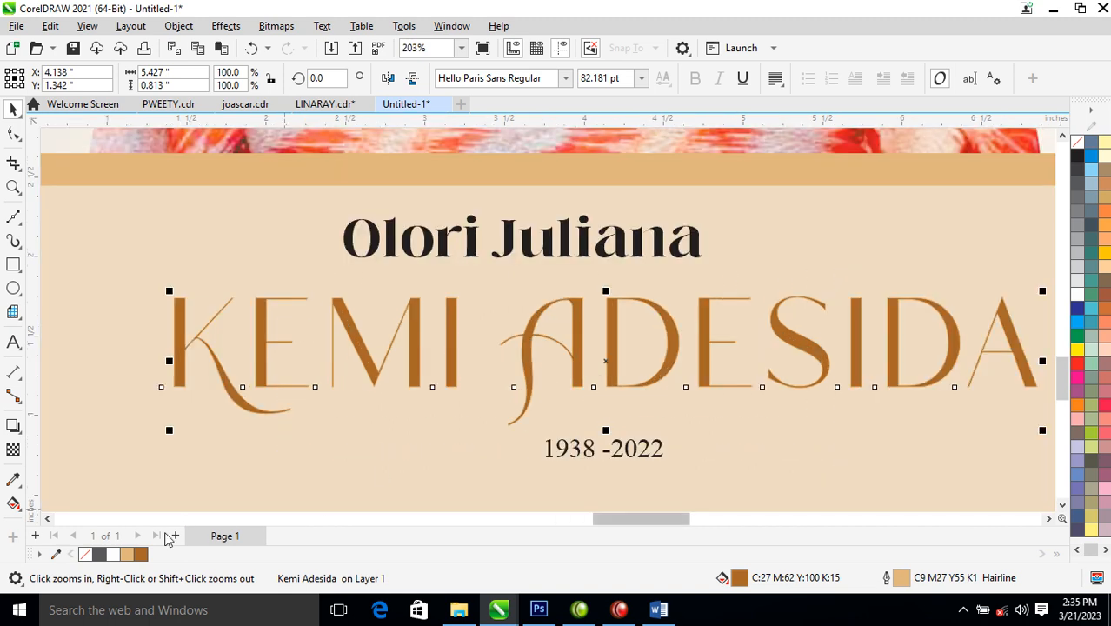
pyautogui.rightClick(141, 555)
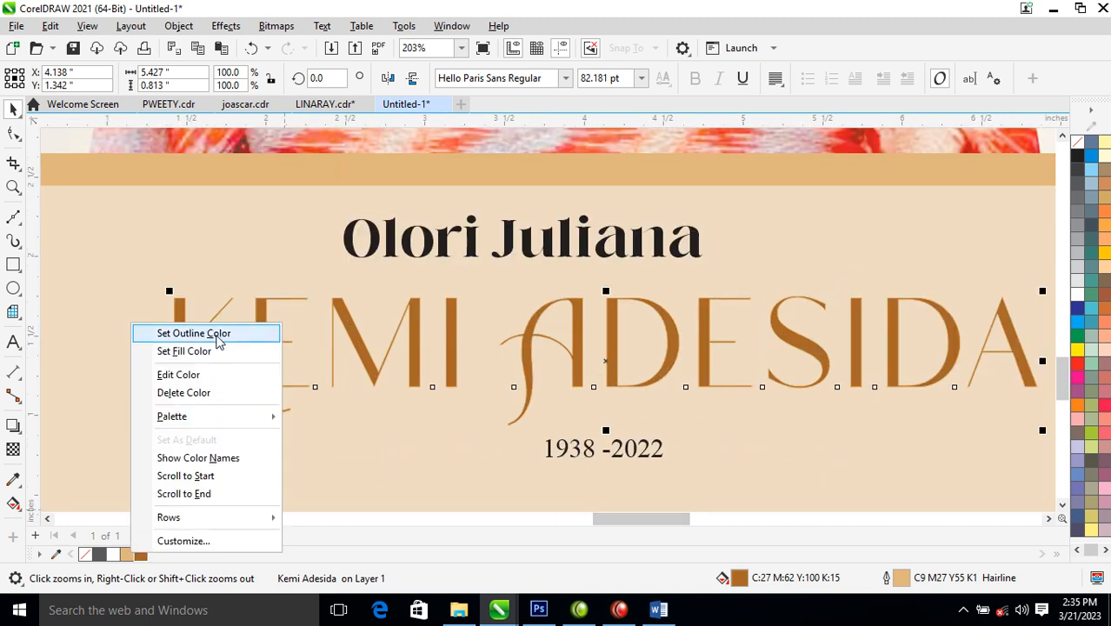
pyautogui.click(219, 337)
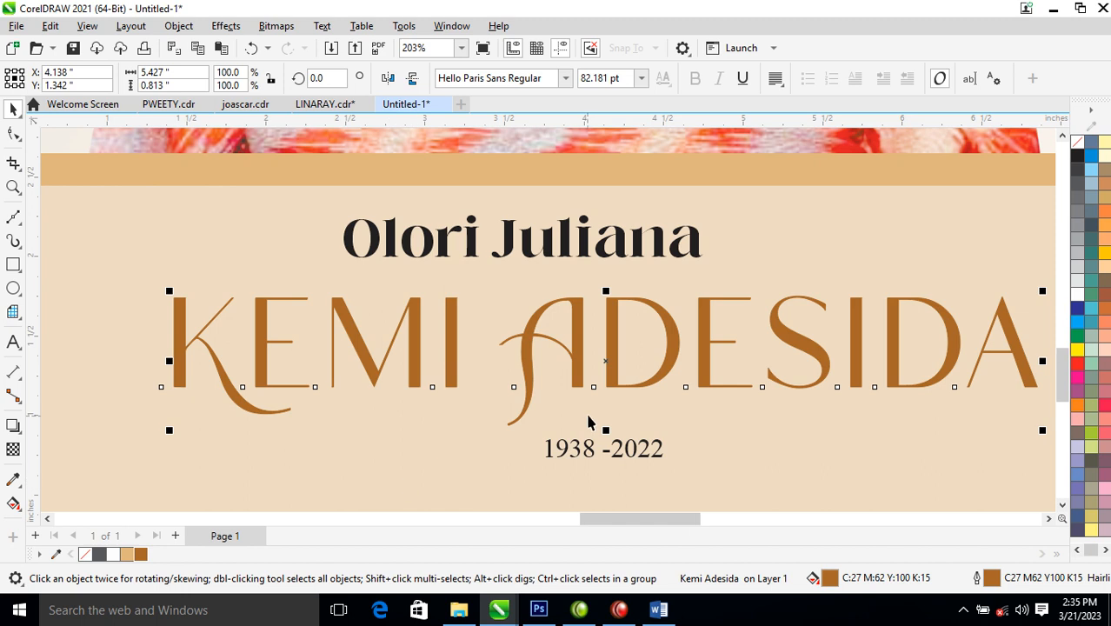
pyautogui.scroll(-1, 598, 392)
pyautogui.scroll(-4, 599, 392)
pyautogui.press('z')
pyautogui.moveTo(413, 300); pyautogui.dragTo(782, 429)
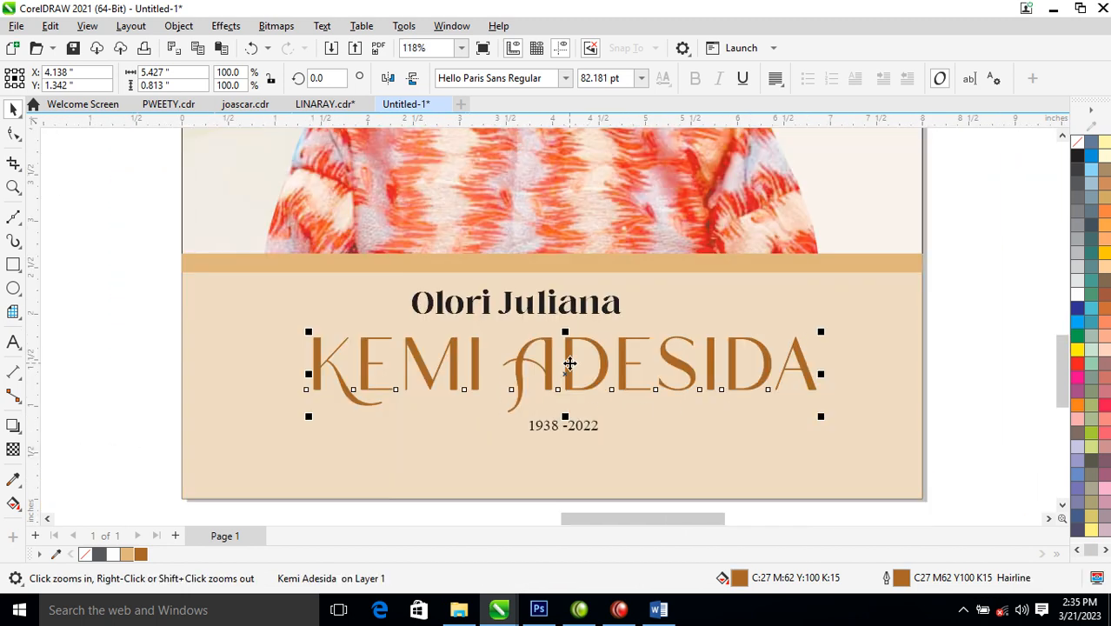
# - Give the first-names line the surname's brown fill and a matching brown outline
pyautogui.press('space')
pyautogui.click(615, 307)
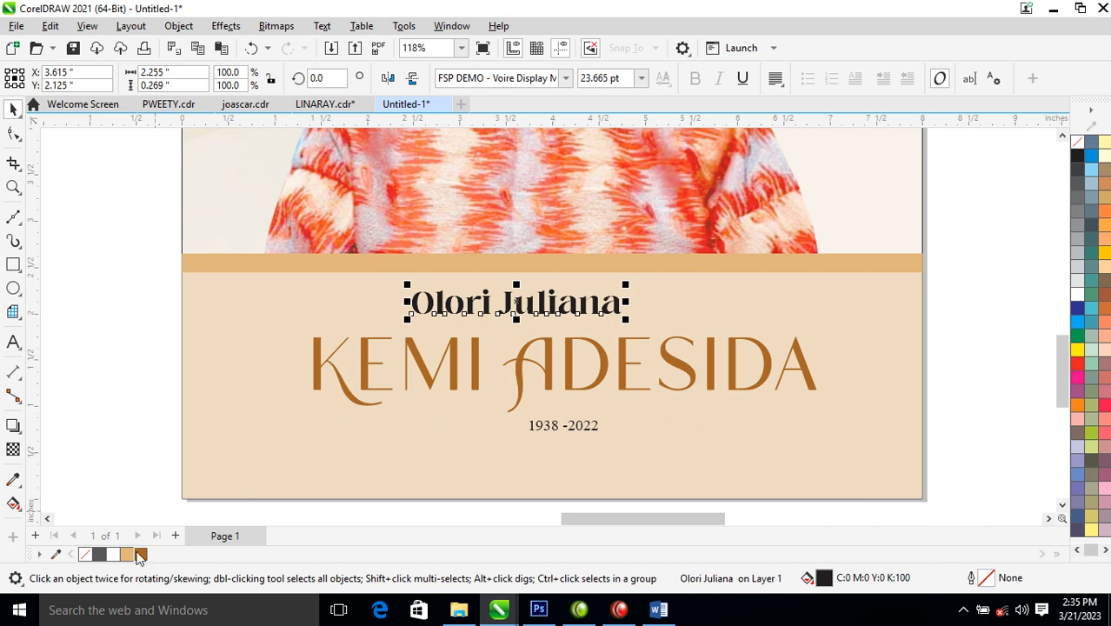
pyautogui.click(141, 555)
pyautogui.rightClick(141, 557)
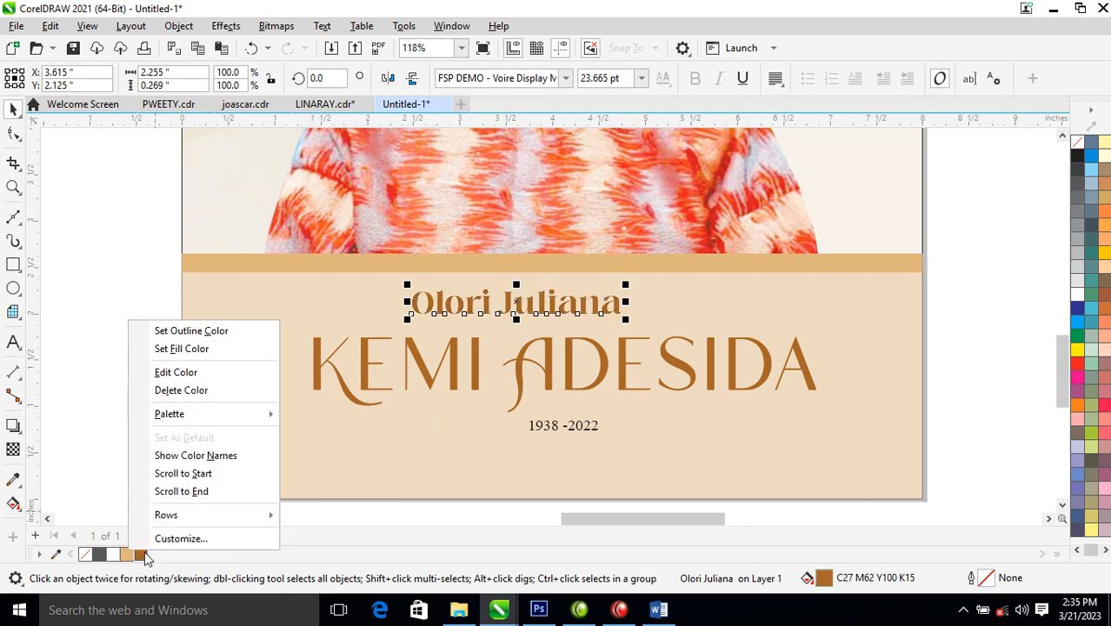
pyautogui.click(200, 330)
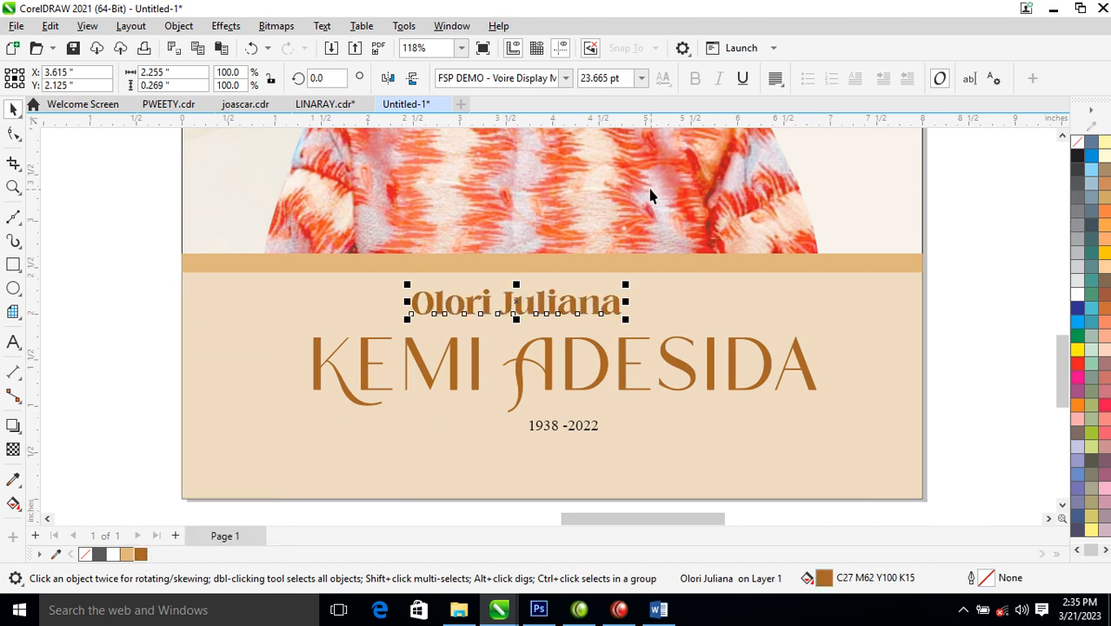
# - Set the first-names line in Hello Paris Sans, after trying Kingston, and enlarge it
pyautogui.click(566, 78)
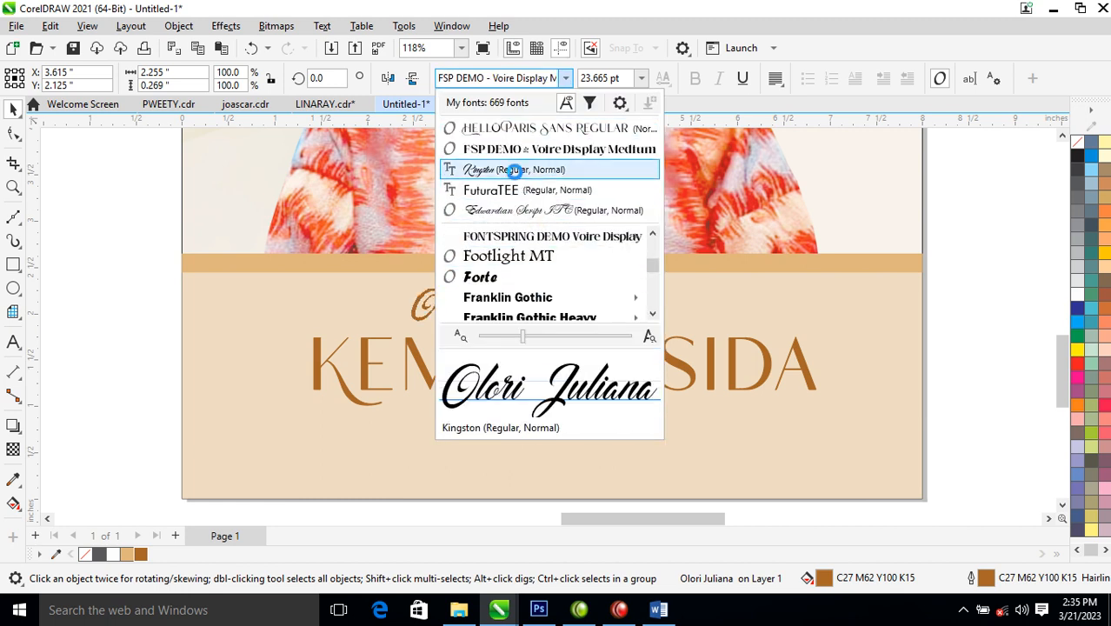
pyautogui.click(514, 170)
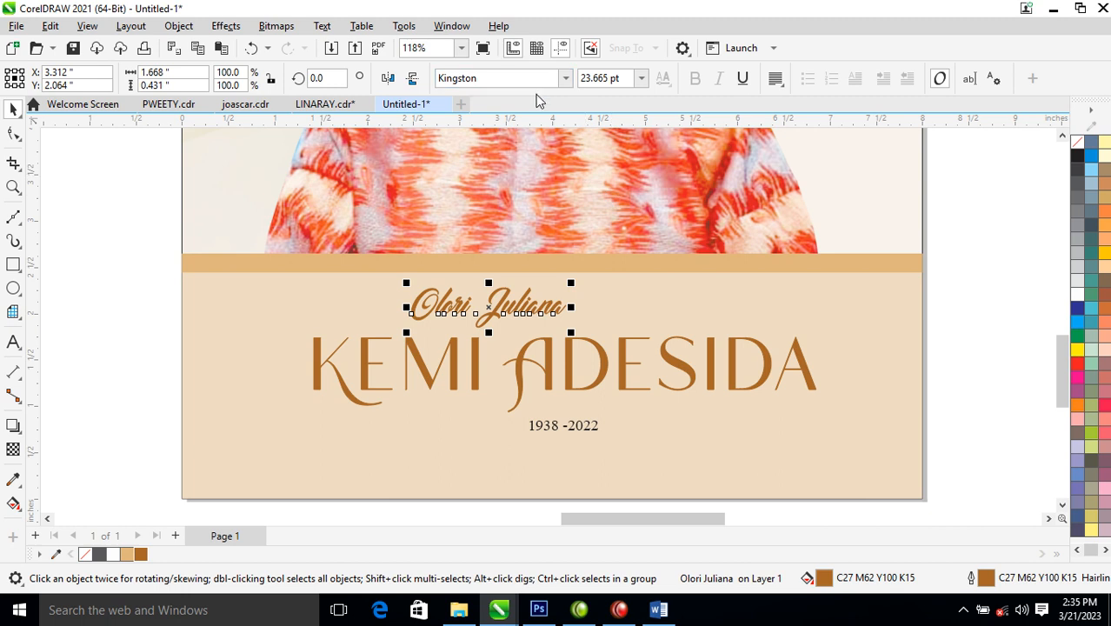
pyautogui.click(566, 78)
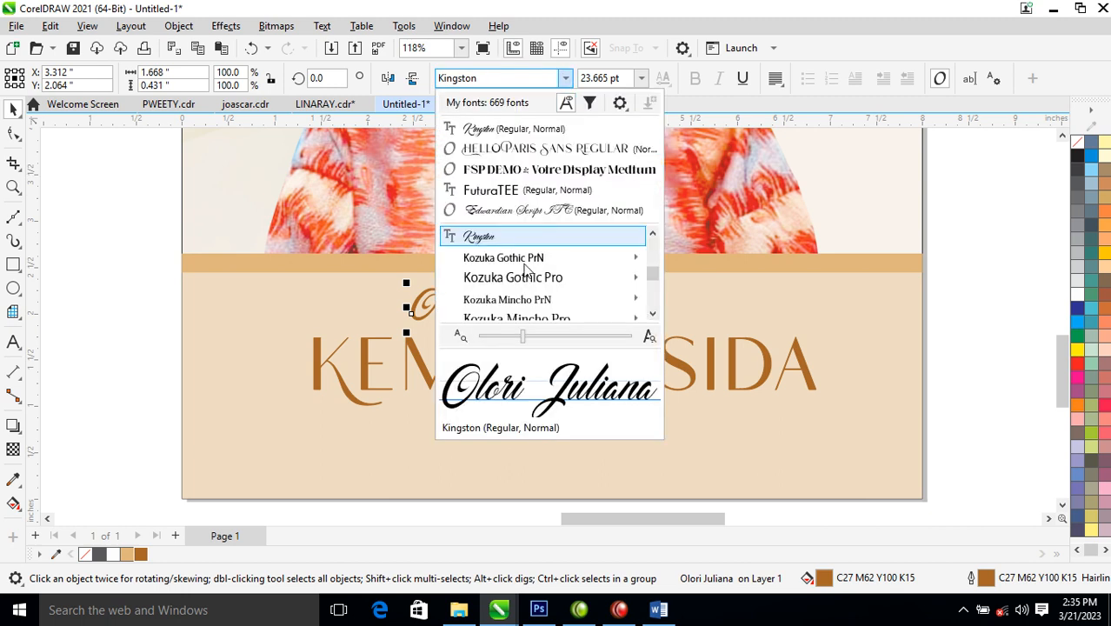
pyautogui.click(544, 149)
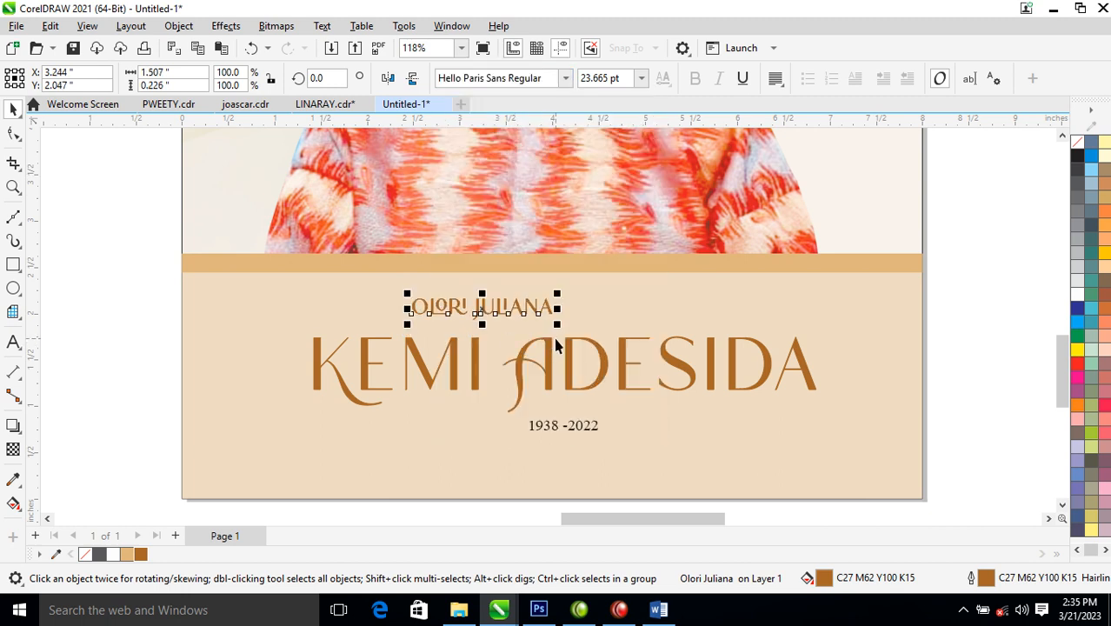
pyautogui.moveTo(558, 322); pyautogui.dragTo(656, 363)
# - Reposition the 1938 -2022 date line beneath the surname
pyautogui.moveTo(586, 435); pyautogui.dragTo(613, 434)
pyautogui.scroll(-2, 600, 426)
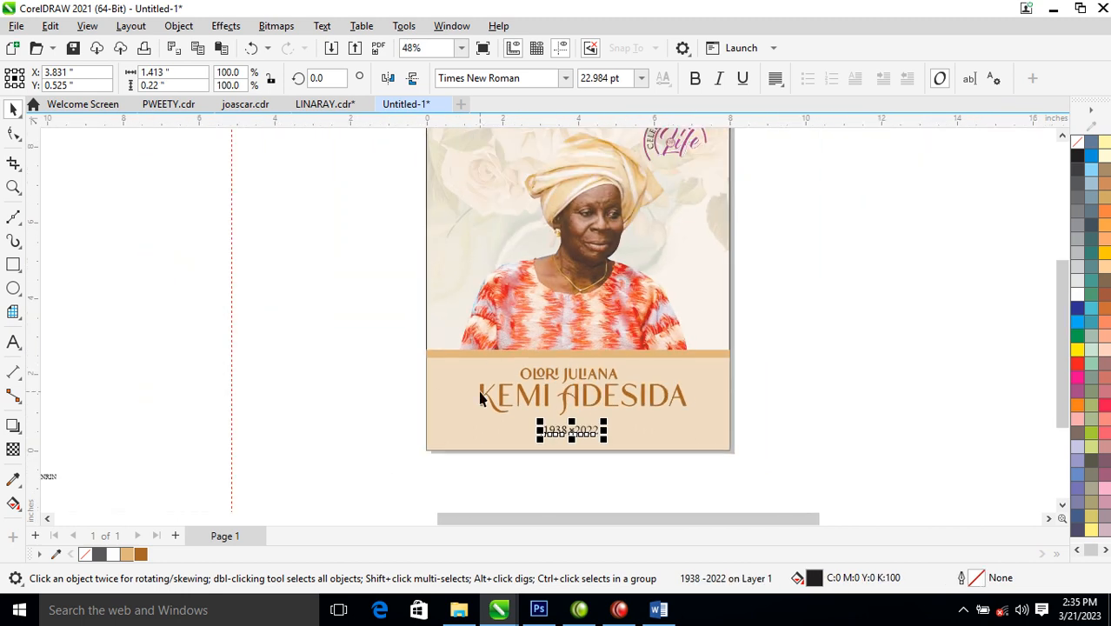
pyautogui.scroll(-2, 489, 359)
pyautogui.moveTo(157, 183); pyautogui.dragTo(761, 443)
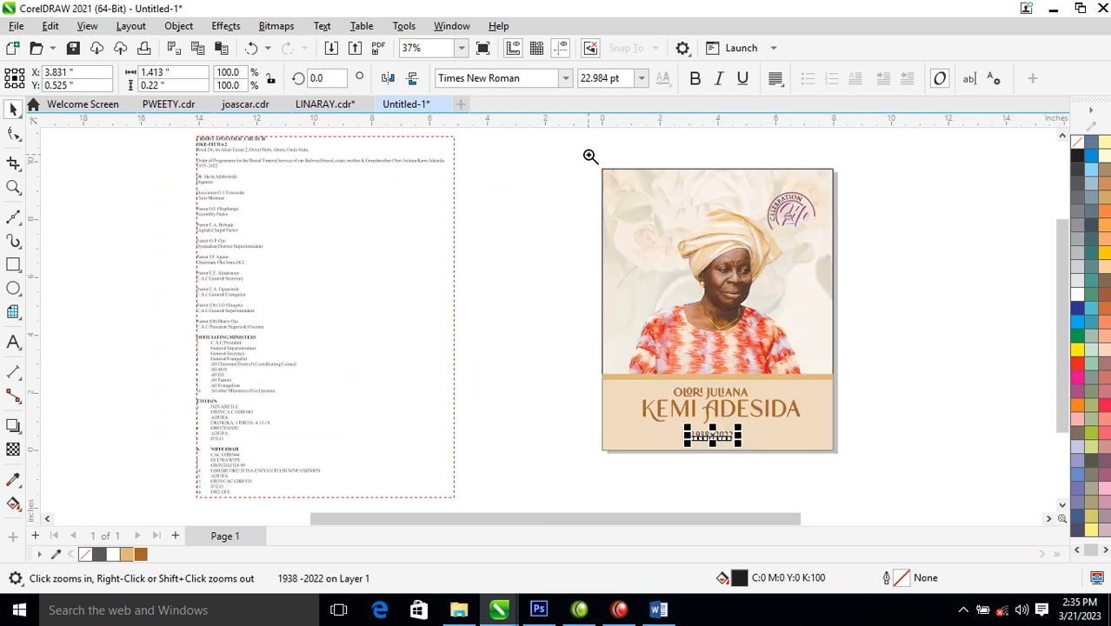
pyautogui.moveTo(558, 148); pyautogui.dragTo(900, 445)
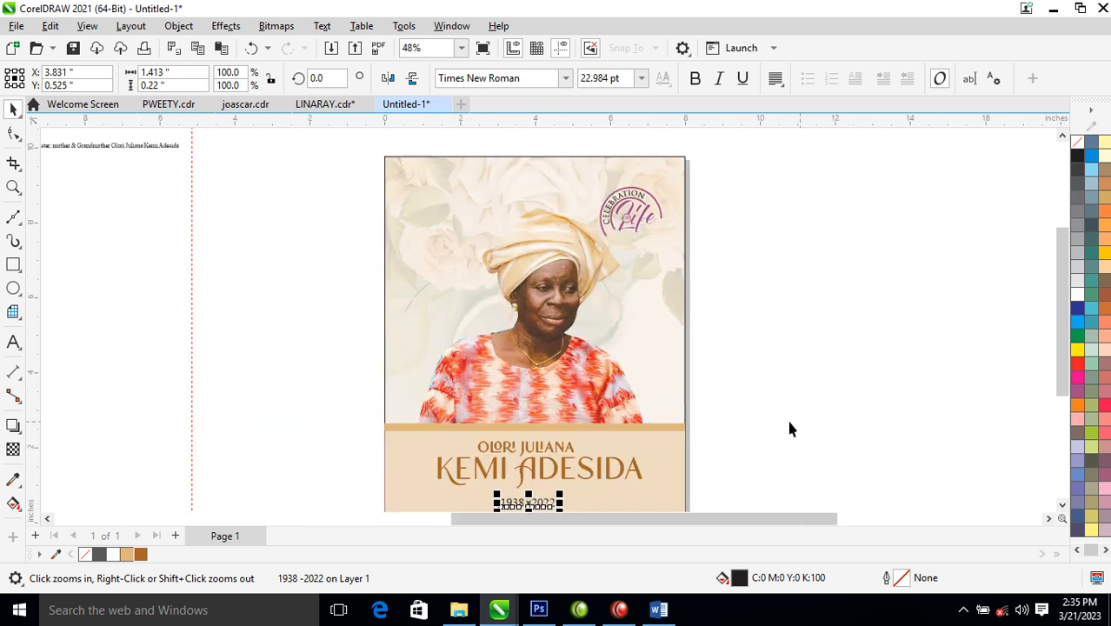
# - Give the surname an 80% Black fill and a matching 80% Black outline
pyautogui.click(635, 473)
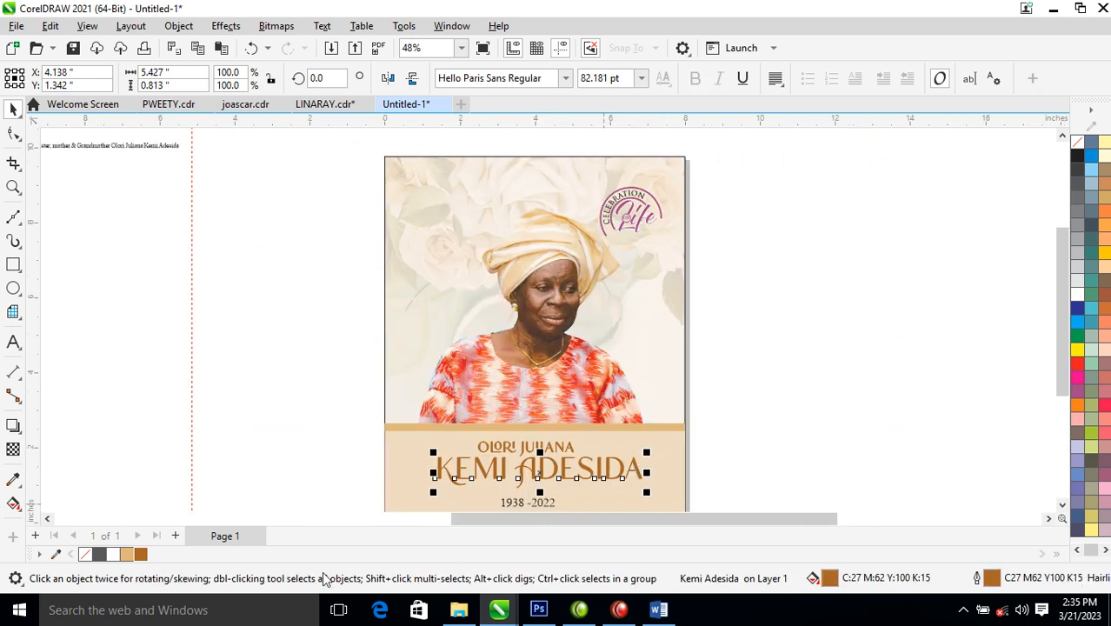
pyautogui.click(100, 554)
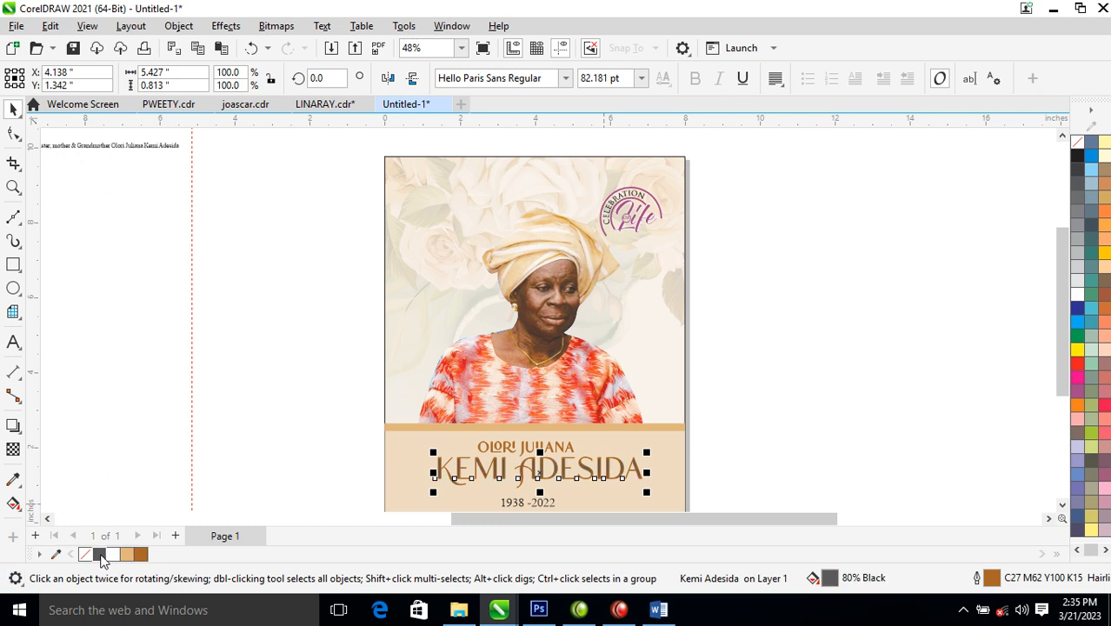
pyautogui.rightClick(101, 554)
pyautogui.click(158, 341)
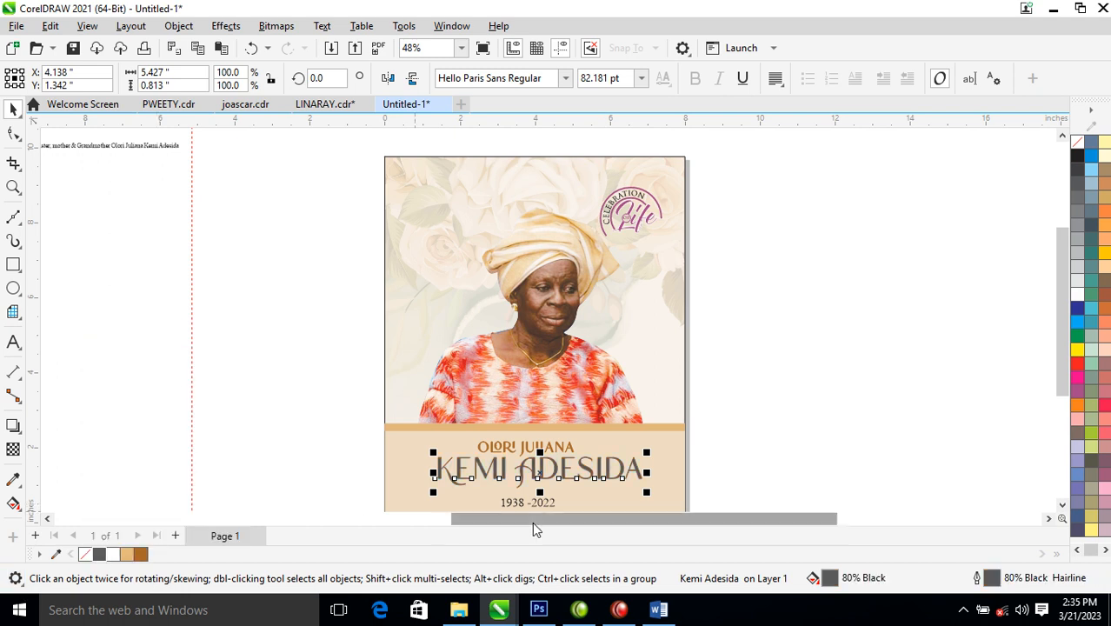
# - Try copying all properties from the Life logo text onto the surname, then undo it
pyautogui.click(640, 226)
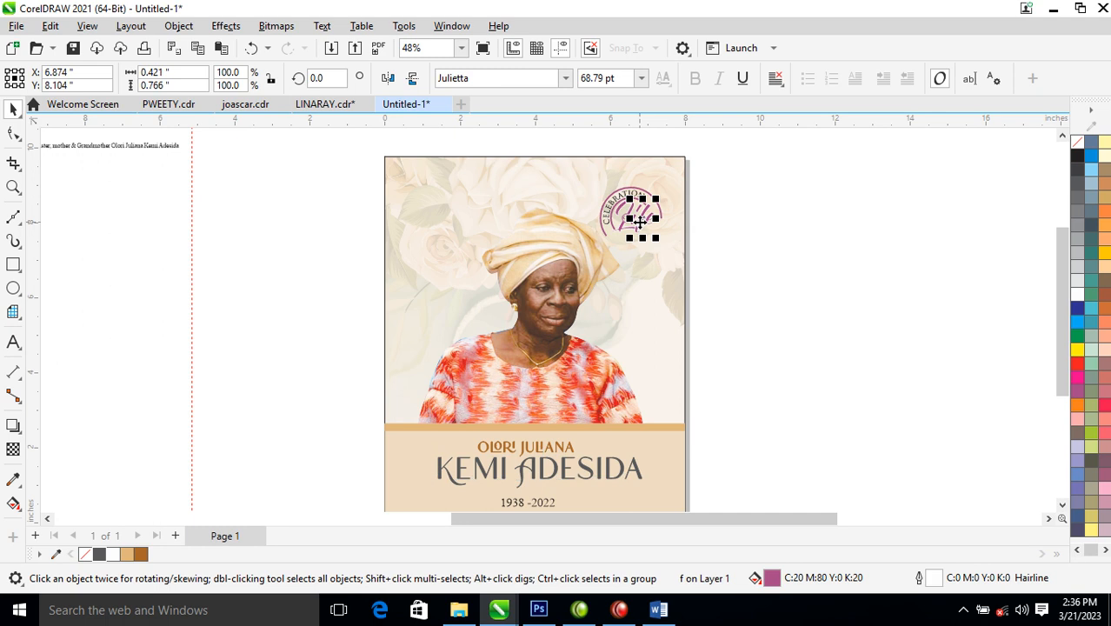
pyautogui.moveTo(640, 224); pyautogui.dragTo(608, 473)
pyautogui.click(699, 419)
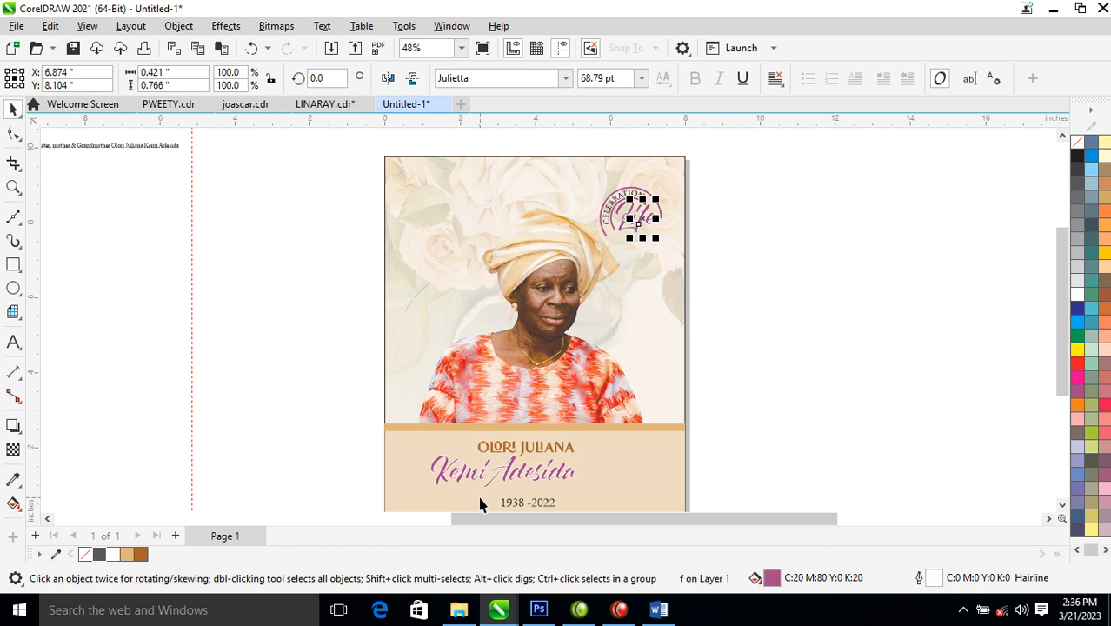
pyautogui.hotkey('ctrl', 'z')
pyautogui.press('z')
pyautogui.moveTo(557, 188); pyautogui.dragTo(726, 322)
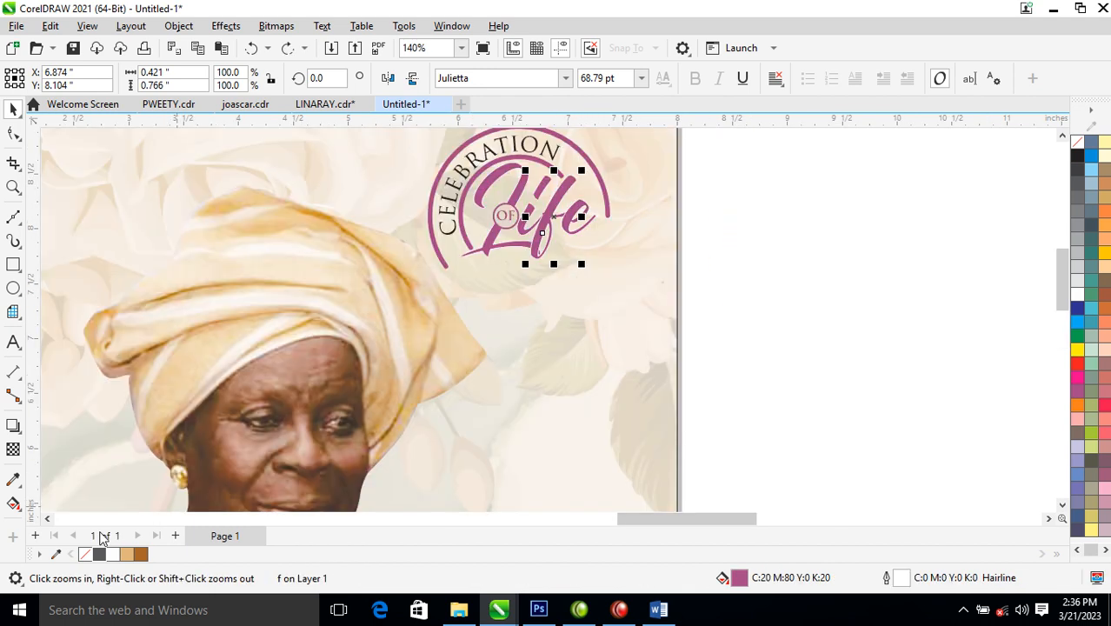
# - Sample the Life logo's plum colour and add it to the document palette
pyautogui.click(13, 480)
pyautogui.click(525, 186)
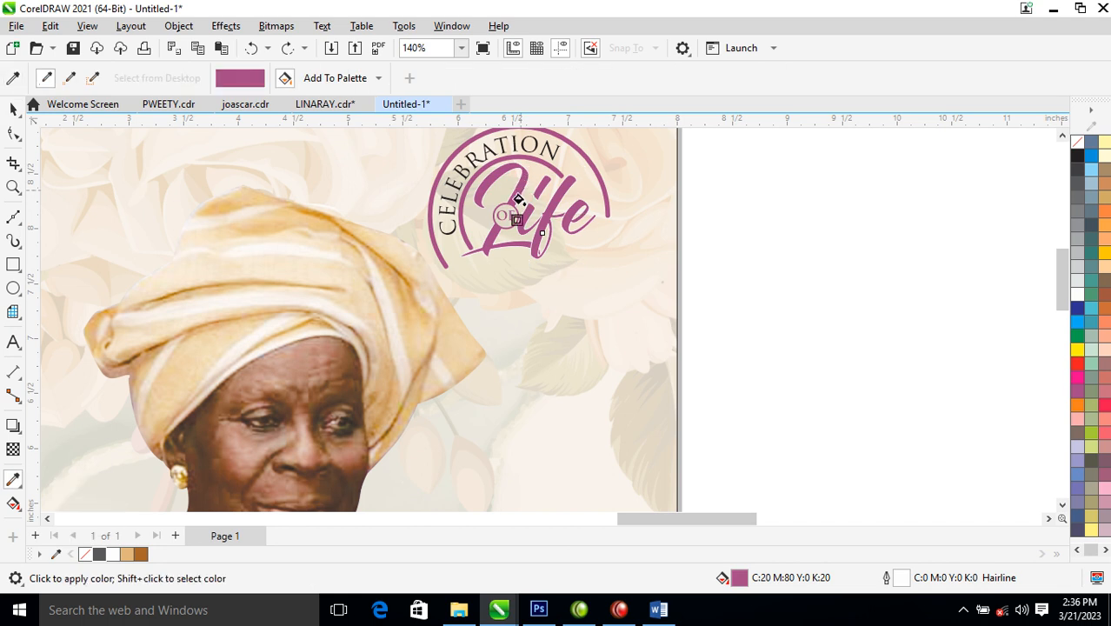
pyautogui.press('F4')
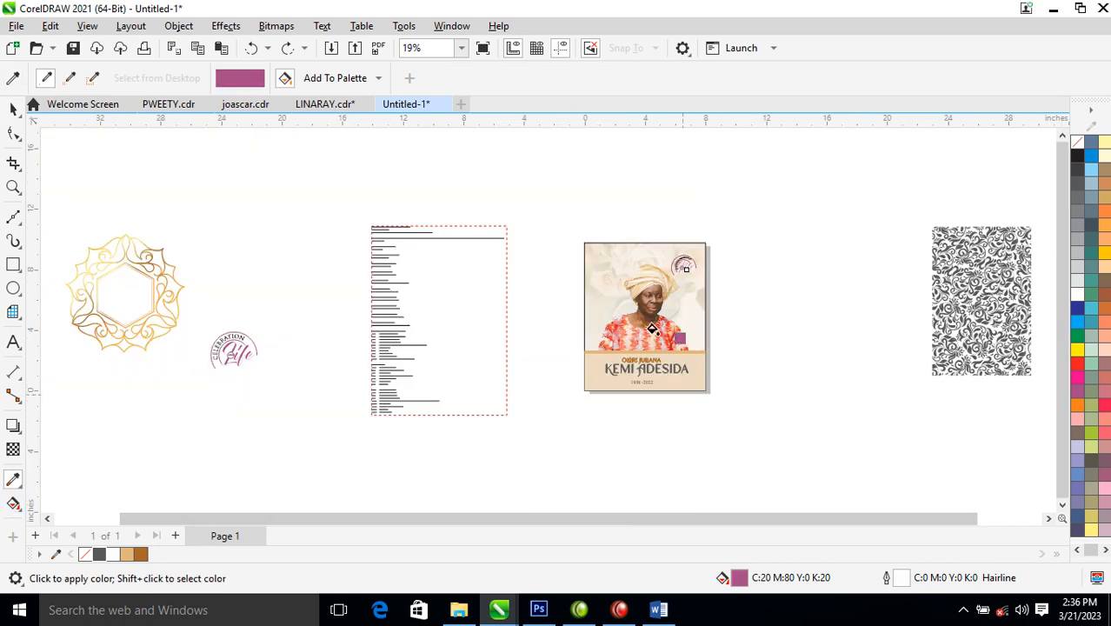
pyautogui.press('F2')
pyautogui.moveTo(561, 322); pyautogui.dragTo(742, 397)
pyautogui.click(574, 365)
# - Apply the sampled plum (C20 M80 Y0 K20) to the surname and the thin band under the photo
pyautogui.press('F2')
pyautogui.moveTo(555, 337); pyautogui.dragTo(618, 391)
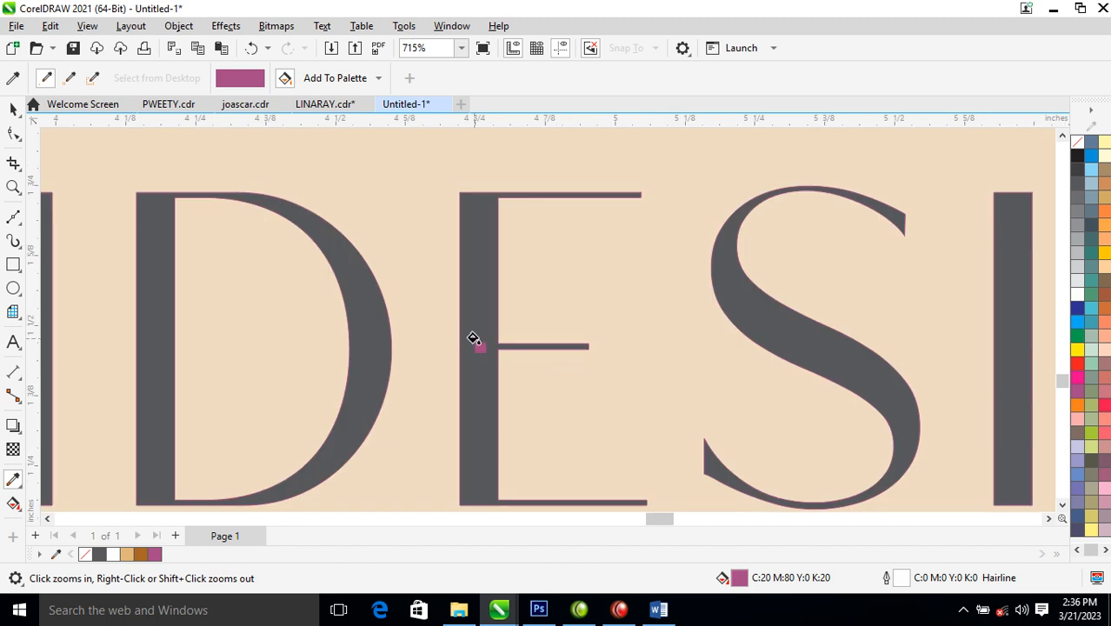
pyautogui.click(471, 313)
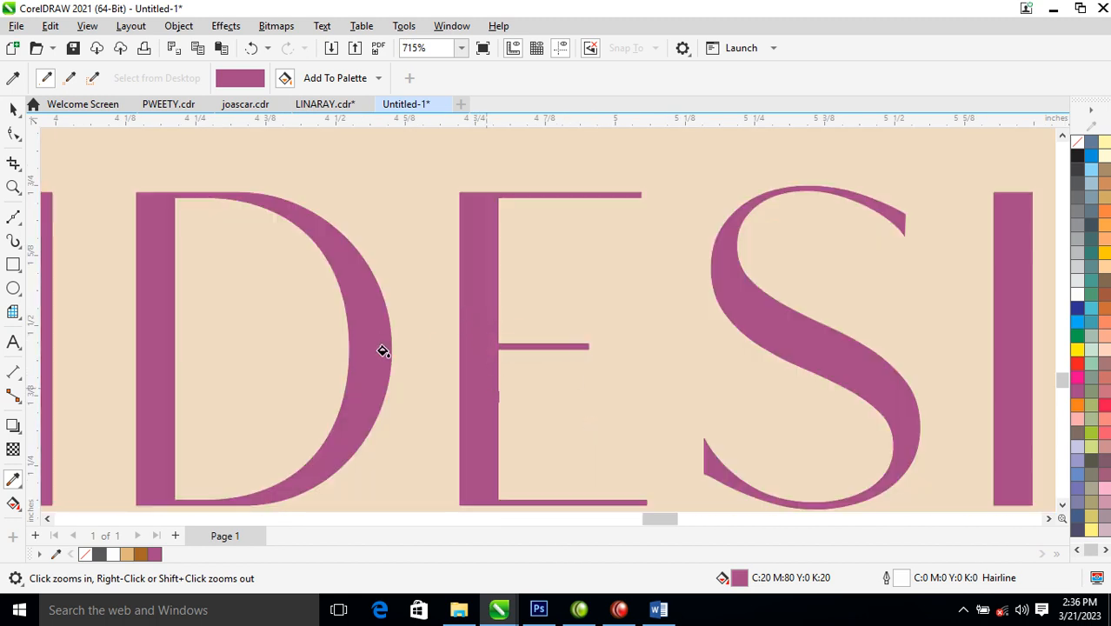
pyautogui.scroll(-5, 413, 358)
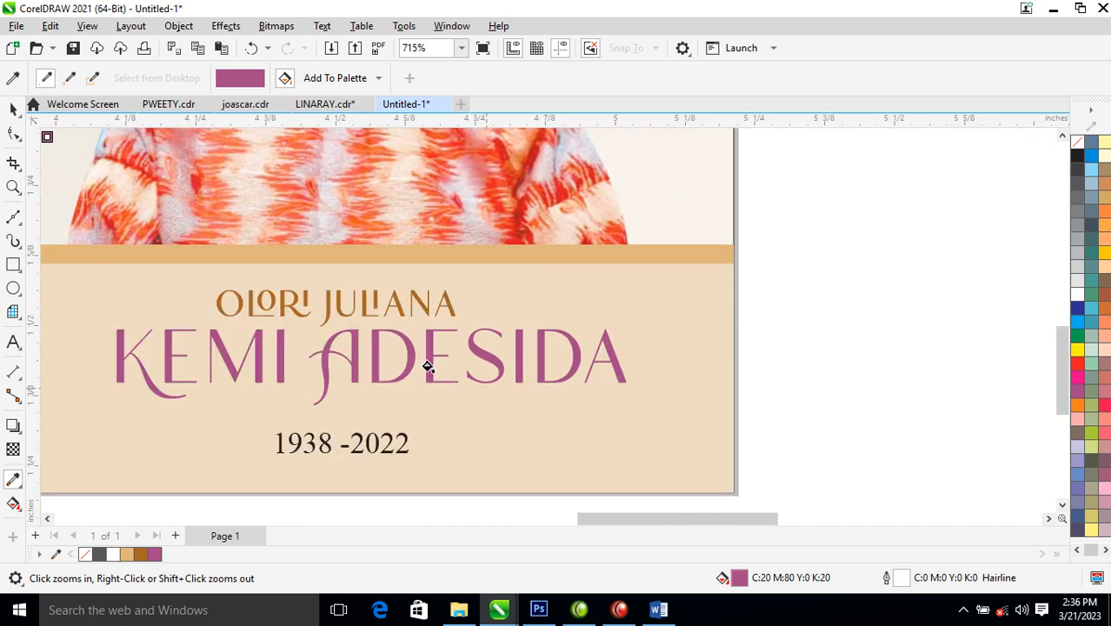
pyautogui.moveTo(132, 233); pyautogui.dragTo(644, 468)
pyautogui.click(593, 228)
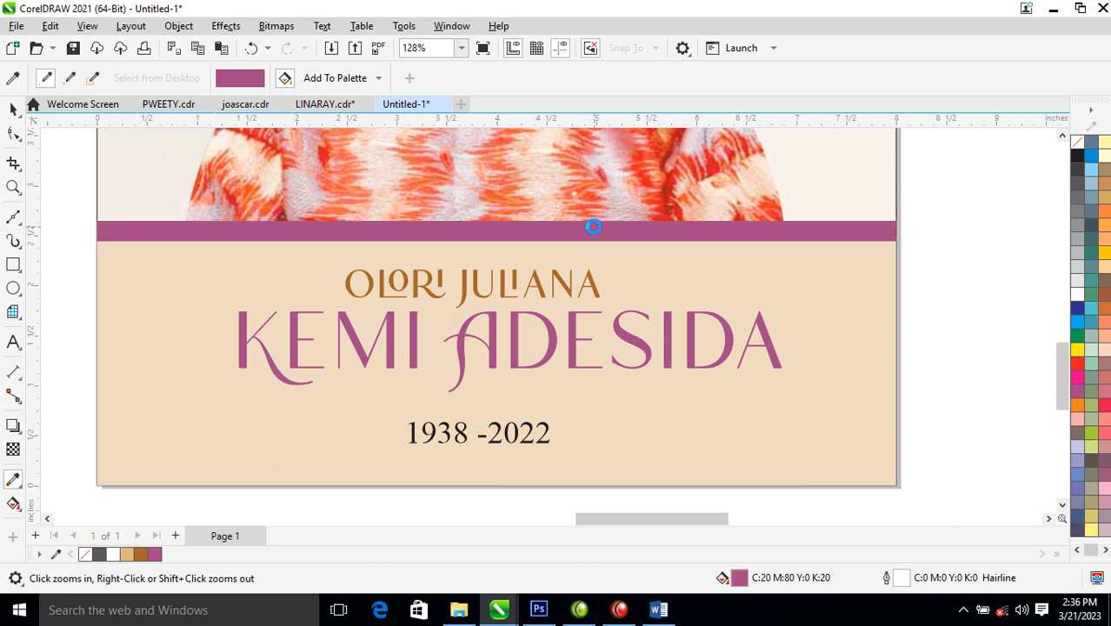
pyautogui.press('space')
pyautogui.scroll(-6, 511, 240)
pyautogui.press('F2')
pyautogui.moveTo(380, 319); pyautogui.dragTo(652, 71)
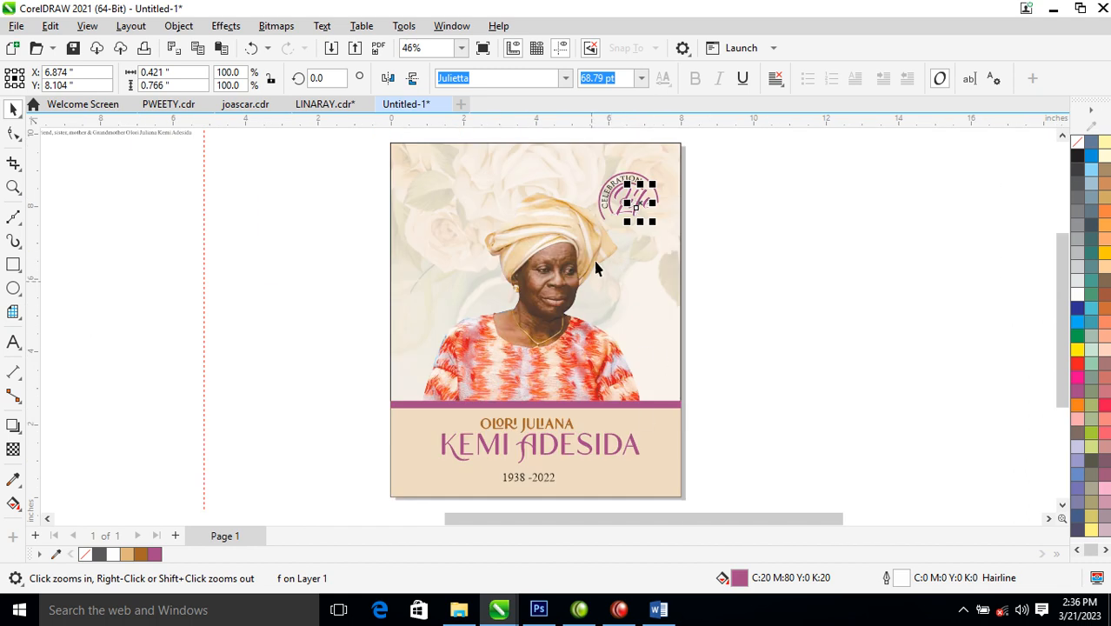
# - Give the first-names line the same purple fill and hairline outline as the surname
pyautogui.moveTo(317, 361); pyautogui.dragTo(767, 468)
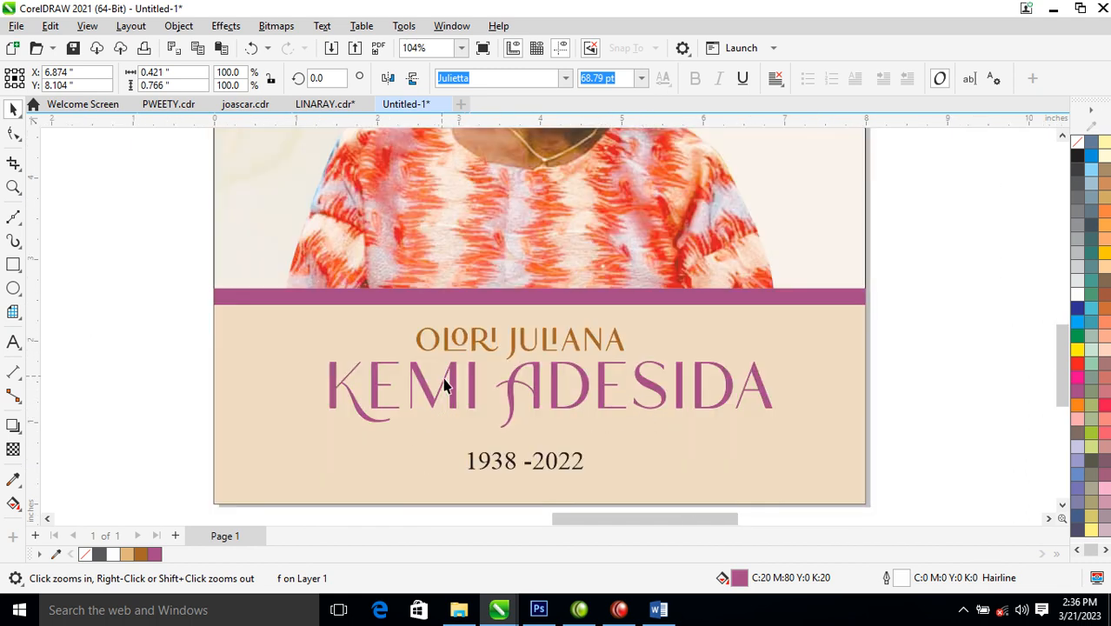
pyautogui.click(480, 346)
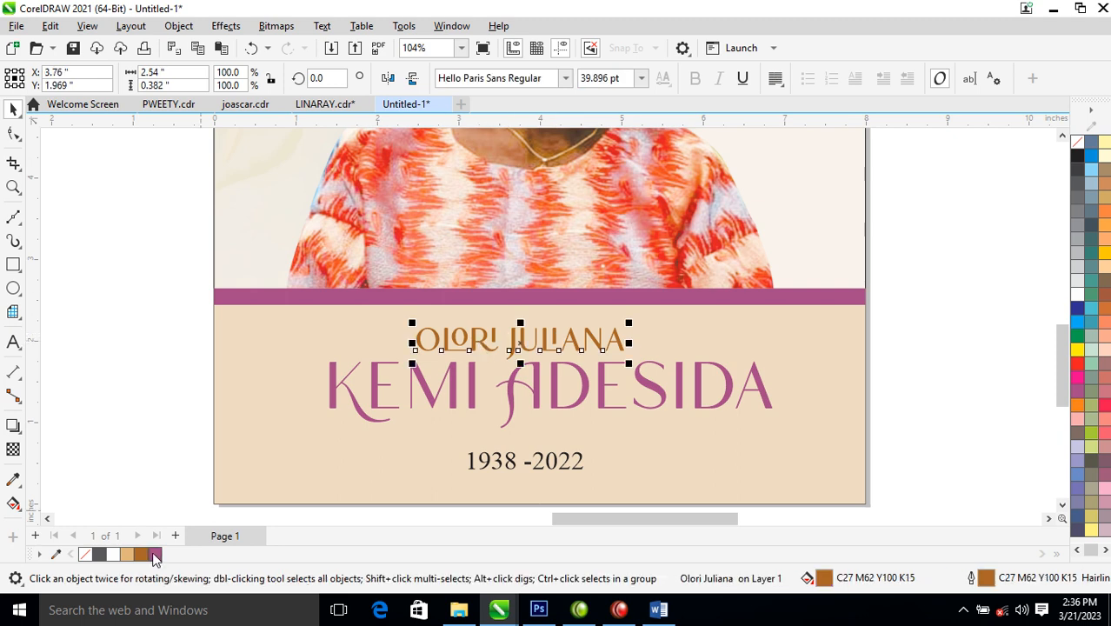
pyautogui.rightClick(153, 558)
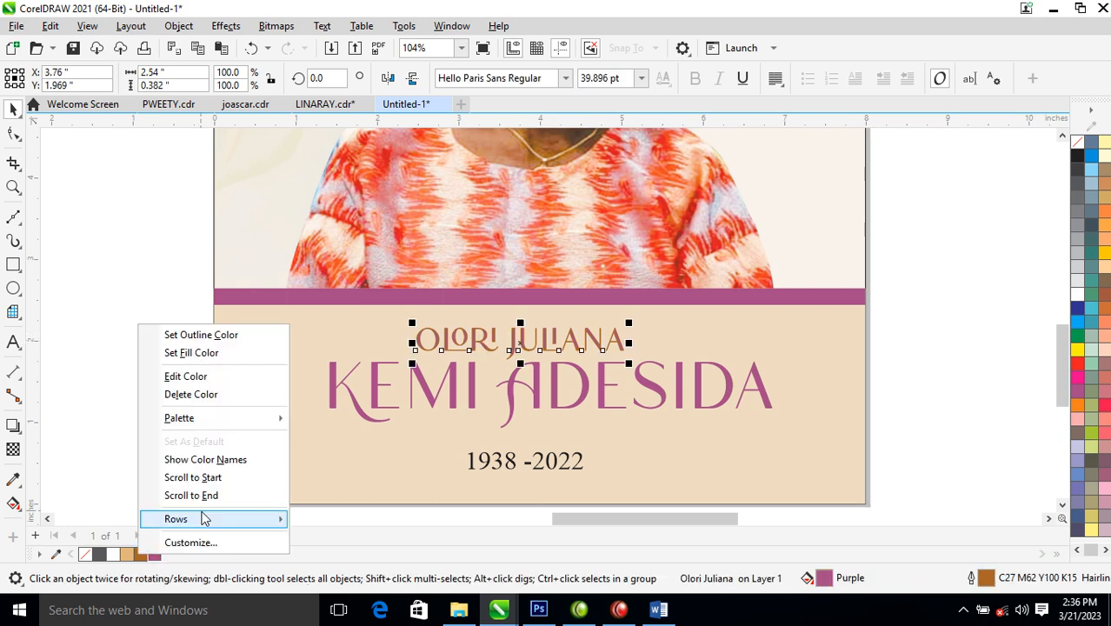
pyautogui.click(207, 352)
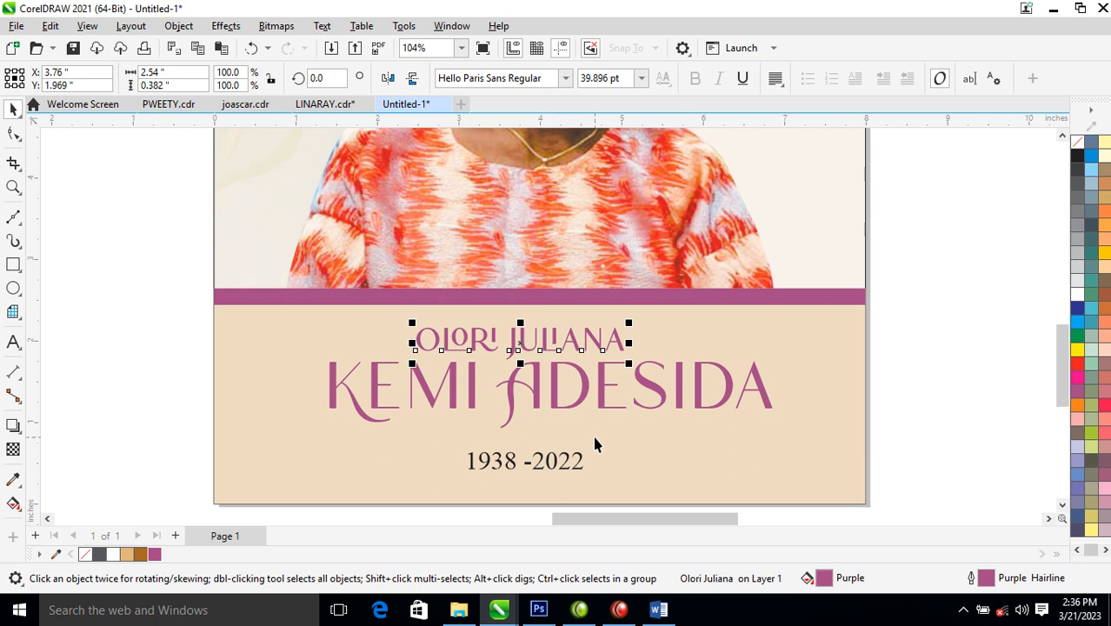
pyautogui.scroll(-4, 592, 433)
pyautogui.scroll(-3, 465, 382)
pyautogui.scroll(-2, 119, 417)
pyautogui.scroll(-3, 119, 457)
# - Shrink the ornament to about 1.54 inches beside the cover and colour its fill and 0.5 pt outline purple
pyautogui.moveTo(86, 383); pyautogui.dragTo(327, 407)
pyautogui.press('z')
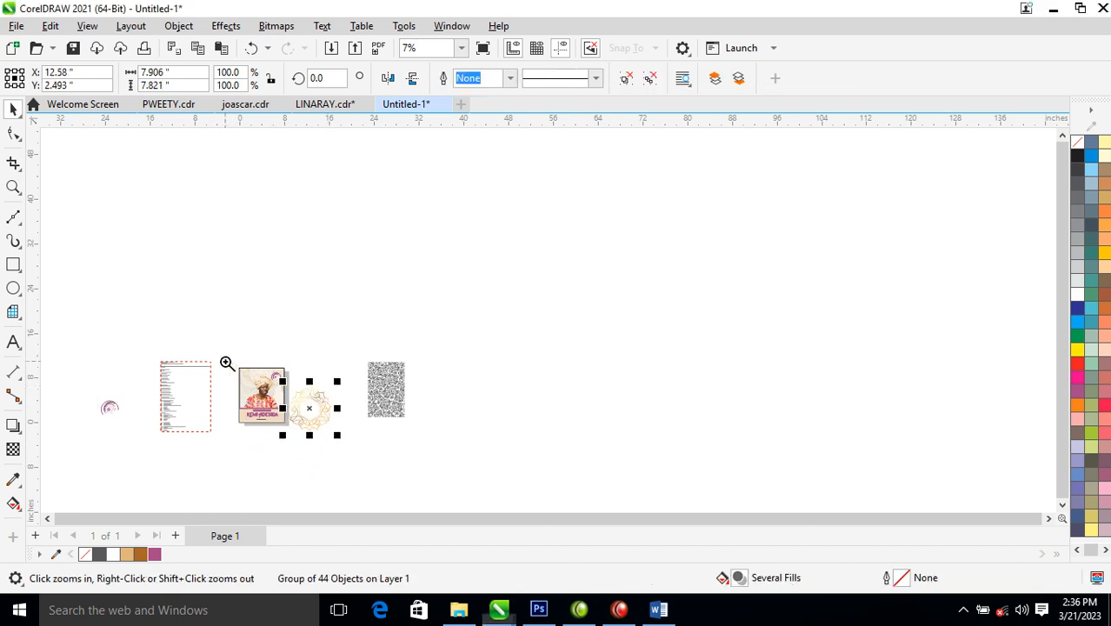
pyautogui.moveTo(226, 362); pyautogui.dragTo(366, 446)
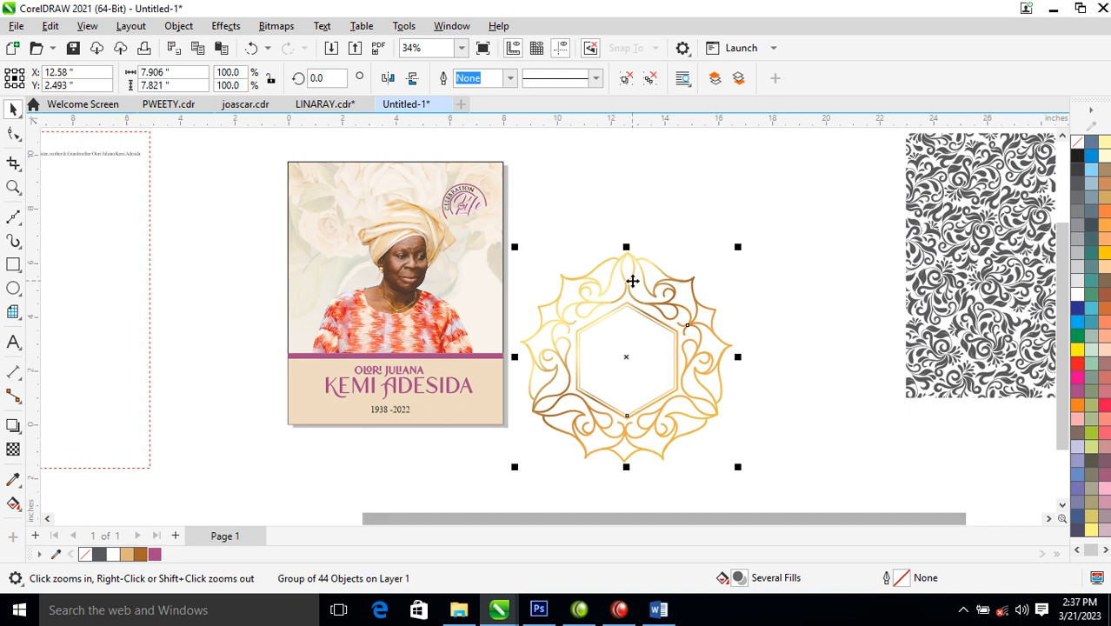
pyautogui.moveTo(739, 249); pyautogui.dragTo(604, 383)
pyautogui.moveTo(261, 298); pyautogui.dragTo(683, 486)
pyautogui.click(159, 556)
pyautogui.rightClick(155, 561)
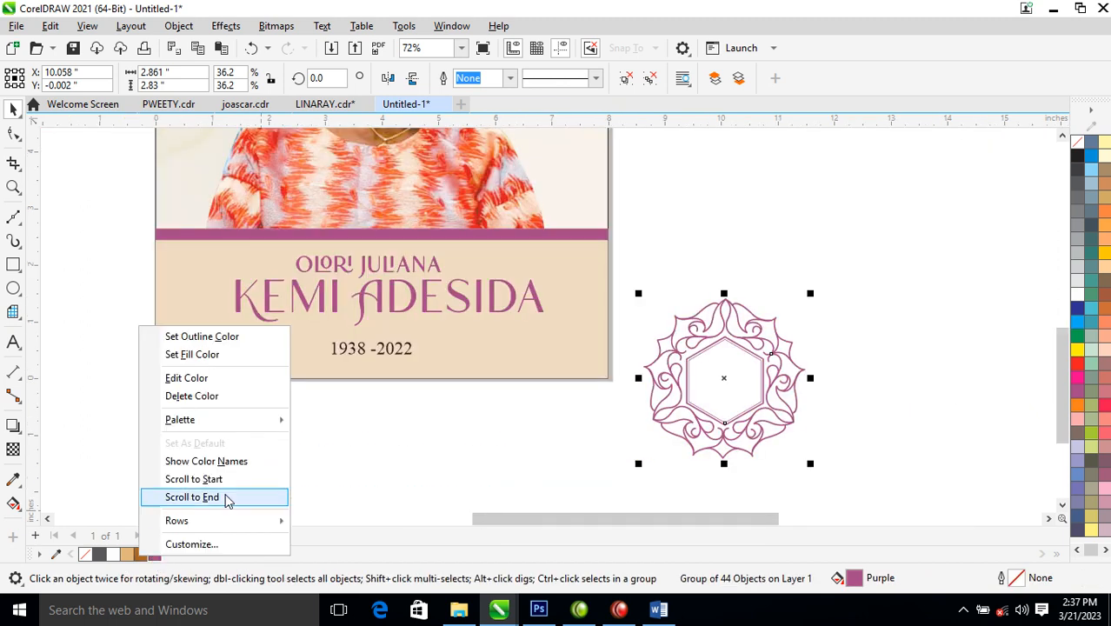
pyautogui.click(202, 337)
pyautogui.moveTo(765, 342); pyautogui.dragTo(765, 307)
pyautogui.moveTo(815, 260); pyautogui.dragTo(777, 281)
# - Ungroup the ornament and weld its pieces into a single curve
pyautogui.click(652, 80)
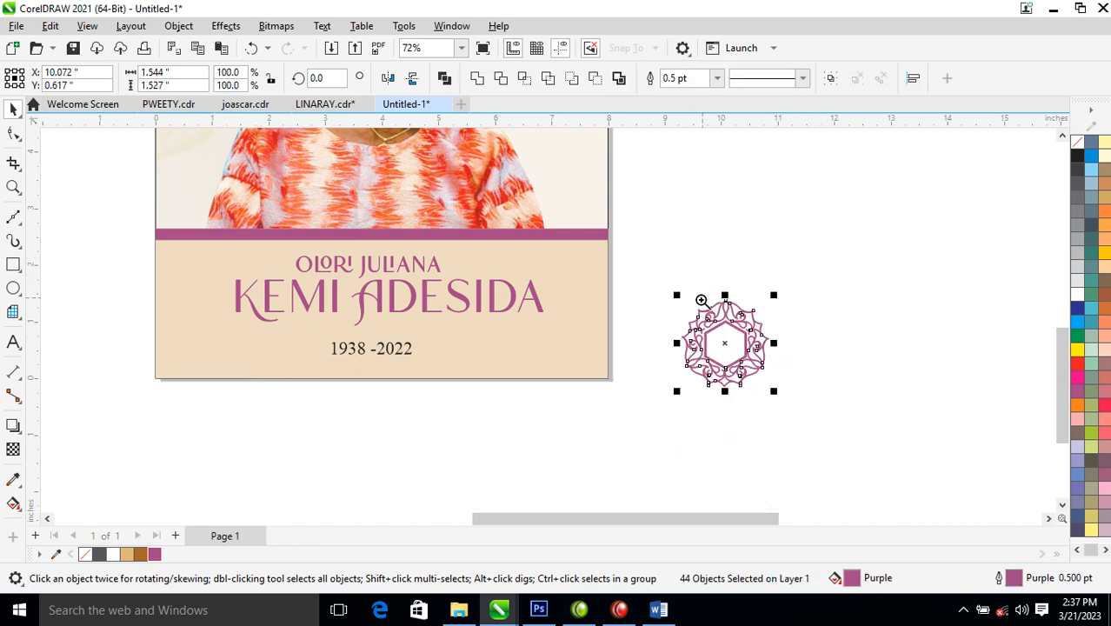
pyautogui.press('z')
pyautogui.moveTo(654, 272); pyautogui.dragTo(840, 406)
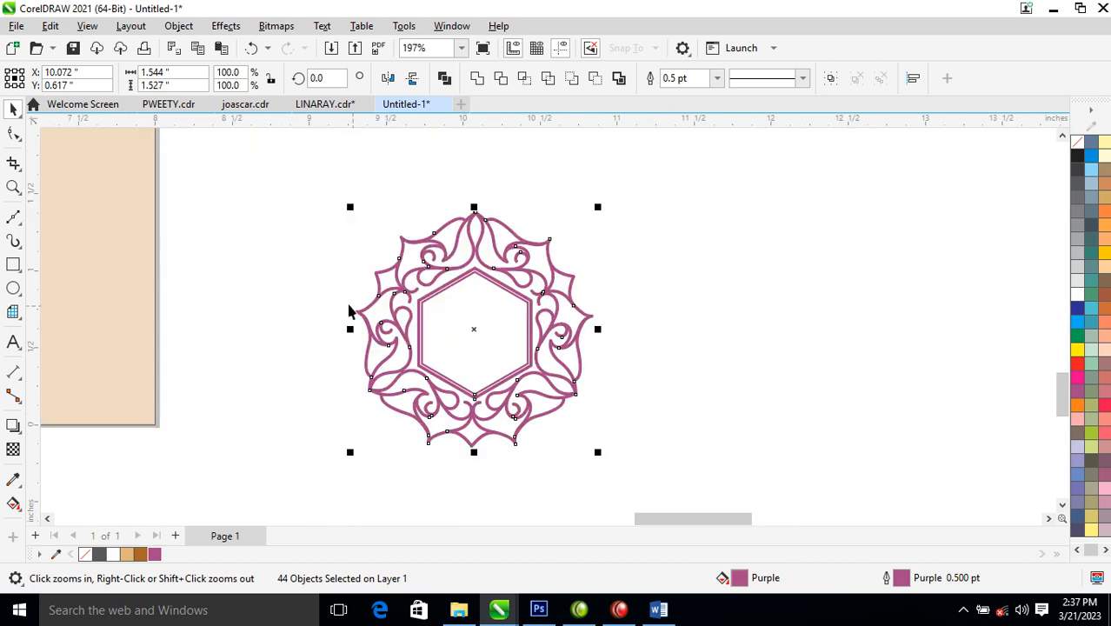
pyautogui.click(478, 79)
# - Trim away the ornament's lower half using a rectangle drawn over it
pyautogui.click(13, 265)
pyautogui.moveTo(230, 275); pyautogui.dragTo(724, 439)
pyautogui.press('space')
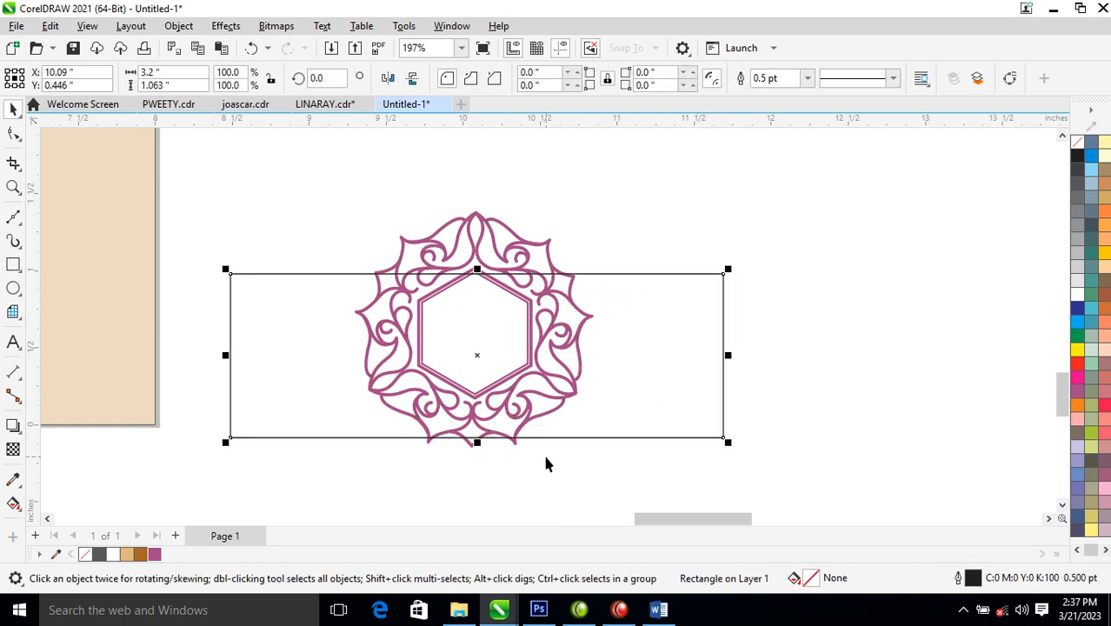
pyautogui.moveTo(478, 443); pyautogui.dragTo(479, 469)
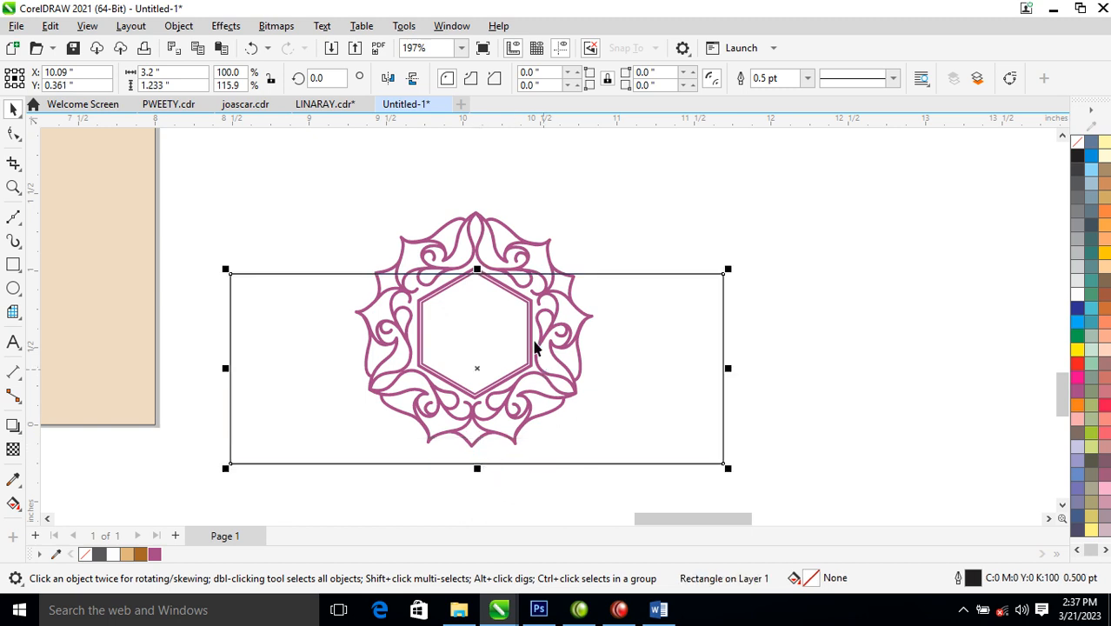
pyautogui.keyDown('shift'); pyautogui.click(499, 253); pyautogui.keyUp('shift')
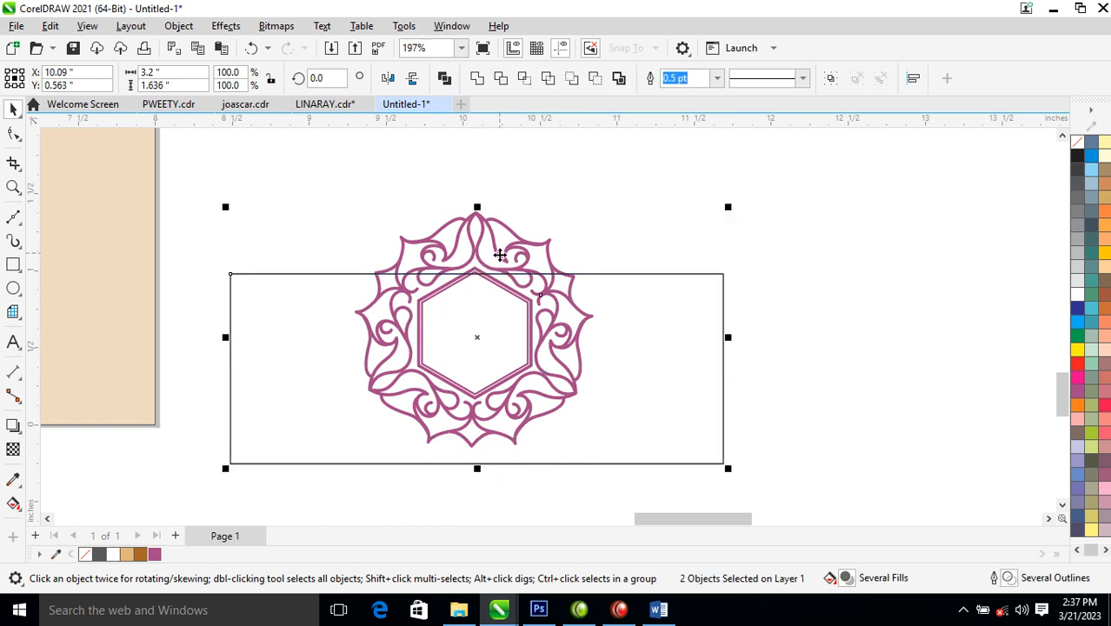
pyautogui.click(500, 78)
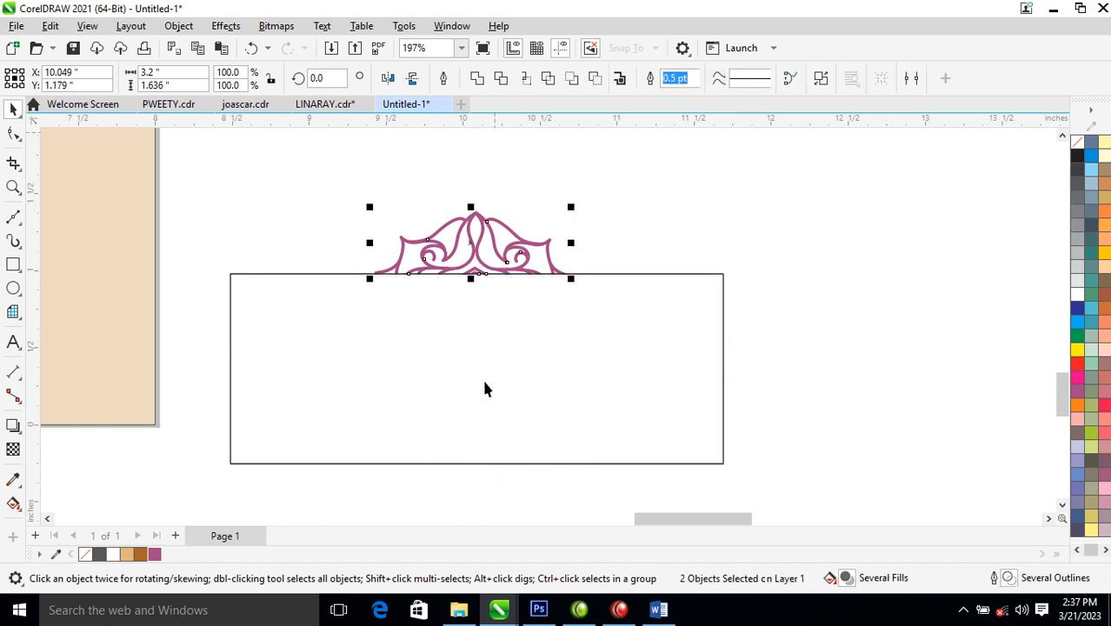
# - Flatten the rectangle into a thin strip with purple fill and outline
pyautogui.click(482, 275)
pyautogui.moveTo(476, 470); pyautogui.dragTo(474, 290)
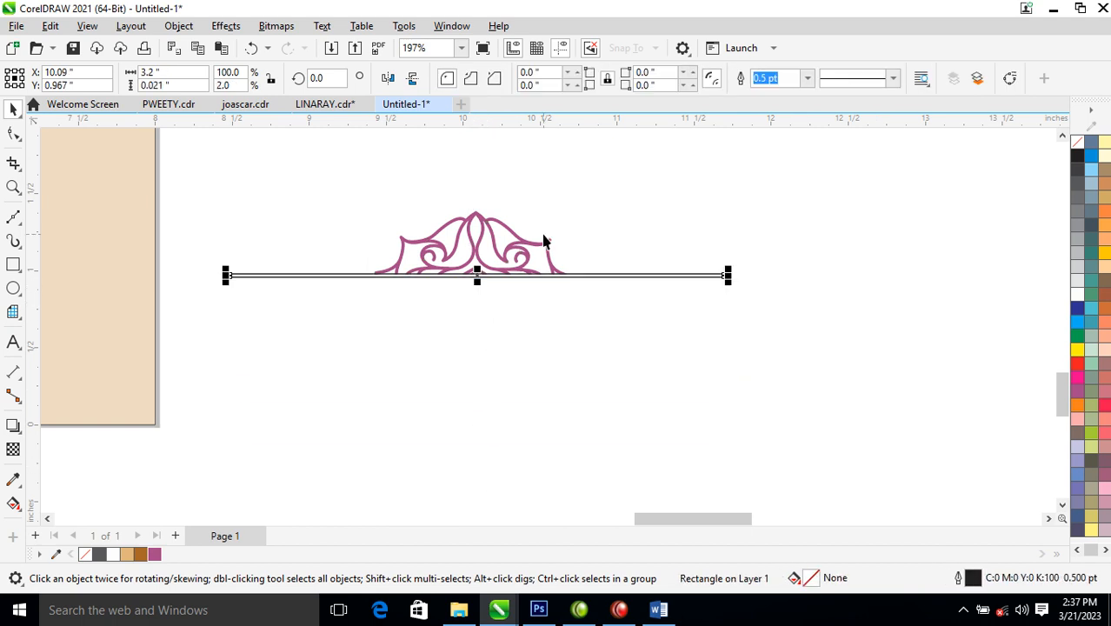
pyautogui.click(154, 555)
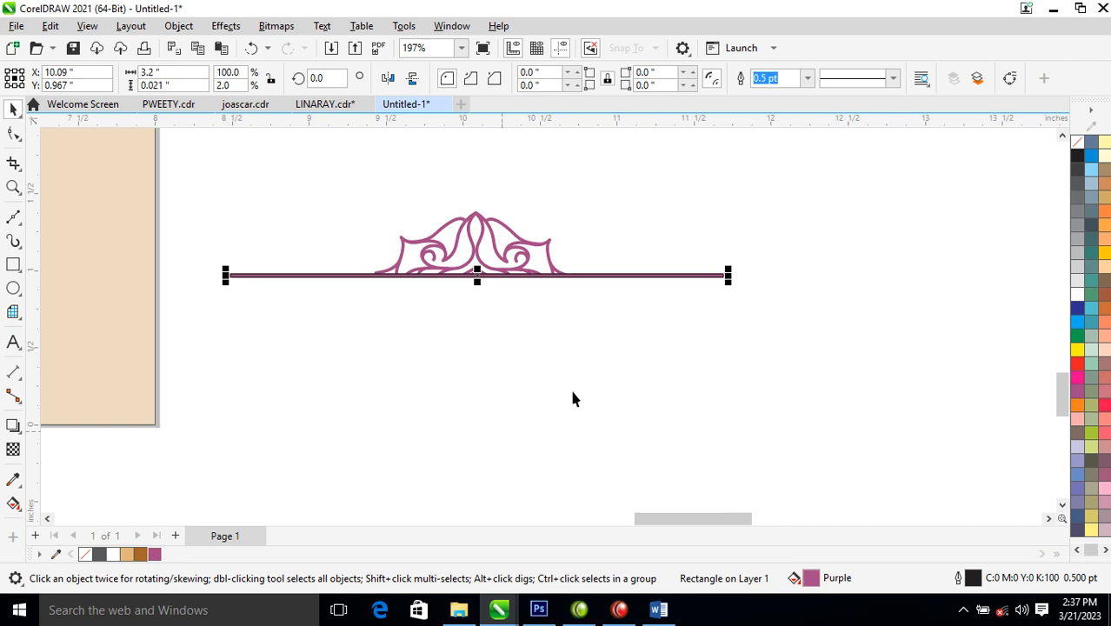
pyautogui.rightClick(1083, 146)
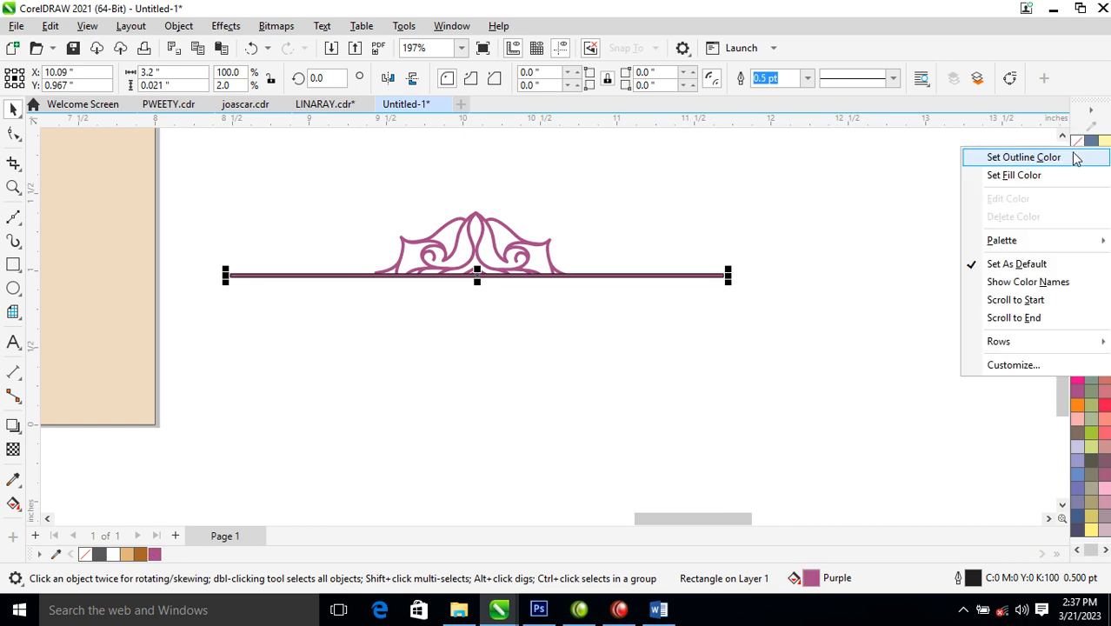
pyautogui.click(1049, 158)
# - Centre the strip under the ornament, group them, and flip the group vertically
pyautogui.moveTo(808, 208); pyautogui.dragTo(188, 365)
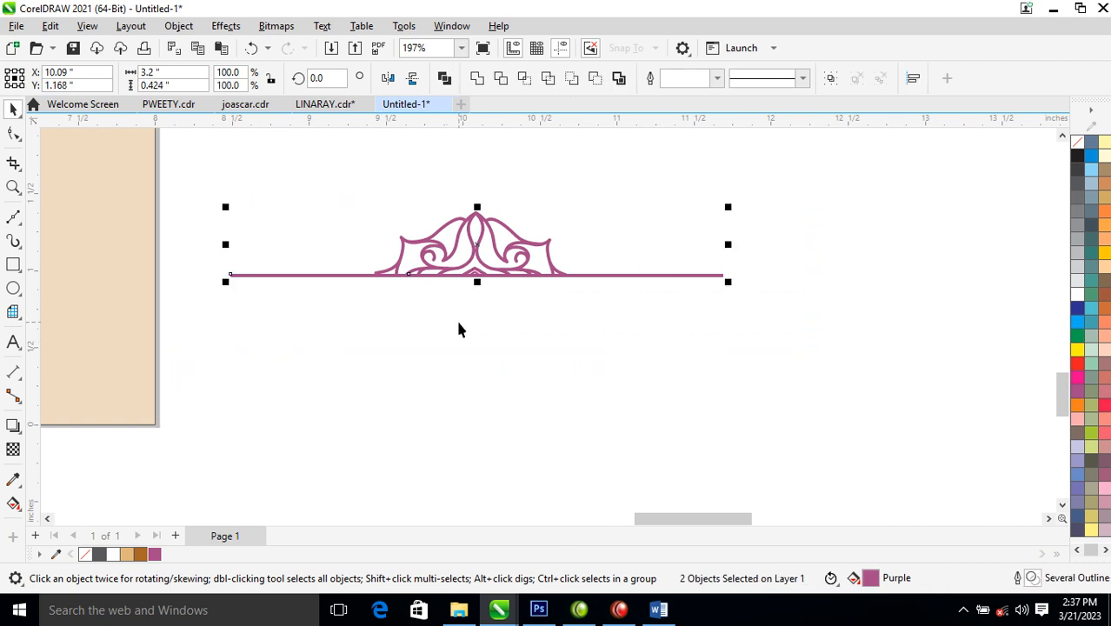
pyautogui.press('c')
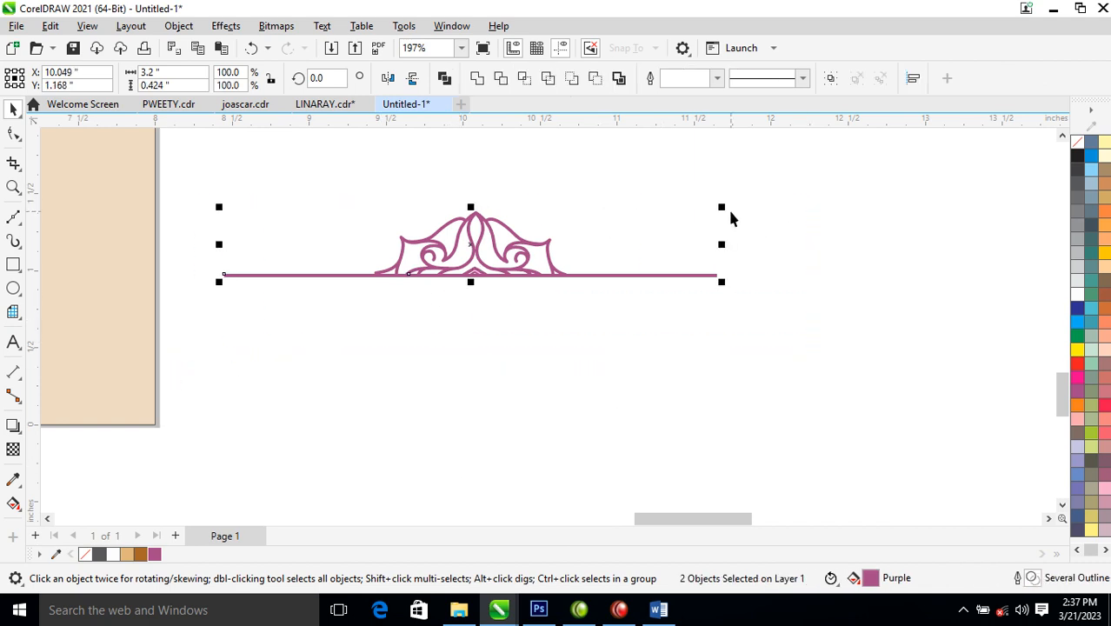
pyautogui.hotkey('ctrl', 'g')
pyautogui.moveTo(471, 209); pyautogui.dragTo(477, 344)
pyautogui.moveTo(726, 276); pyautogui.dragTo(602, 277)
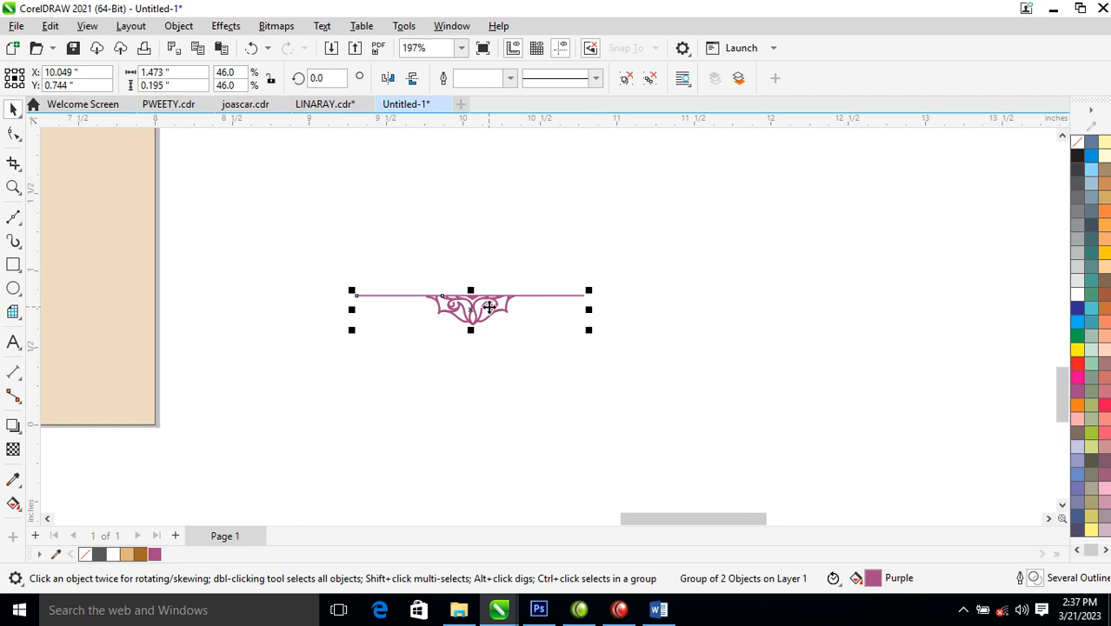
pyautogui.scroll(-6, 490, 307)
pyautogui.moveTo(486, 306); pyautogui.dragTo(233, 305)
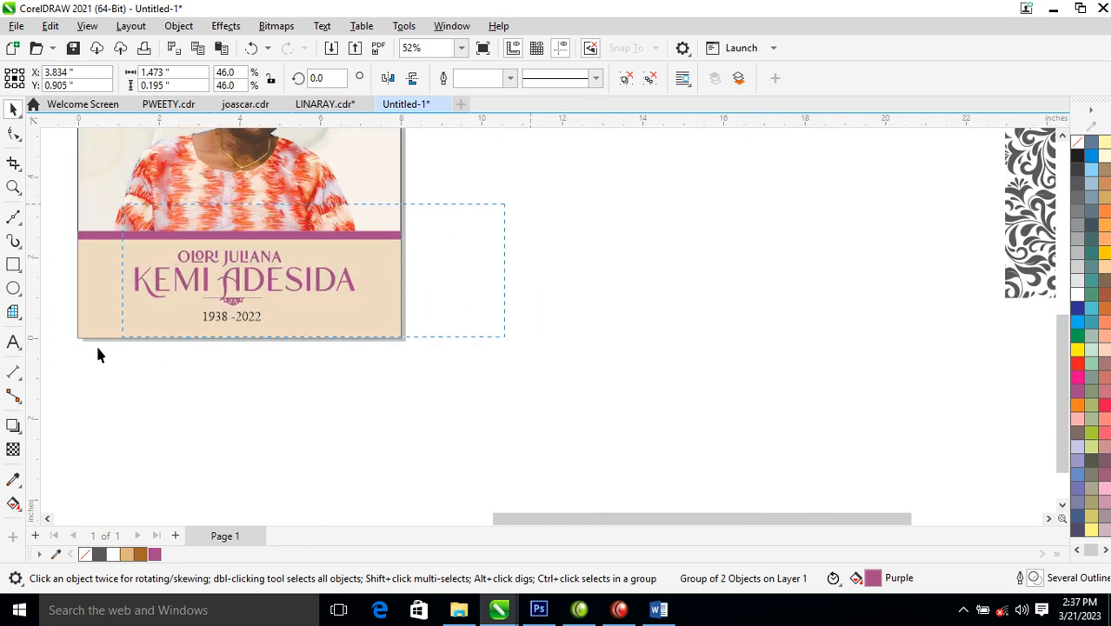
pyautogui.moveTo(297, 257); pyautogui.dragTo(69, 372)
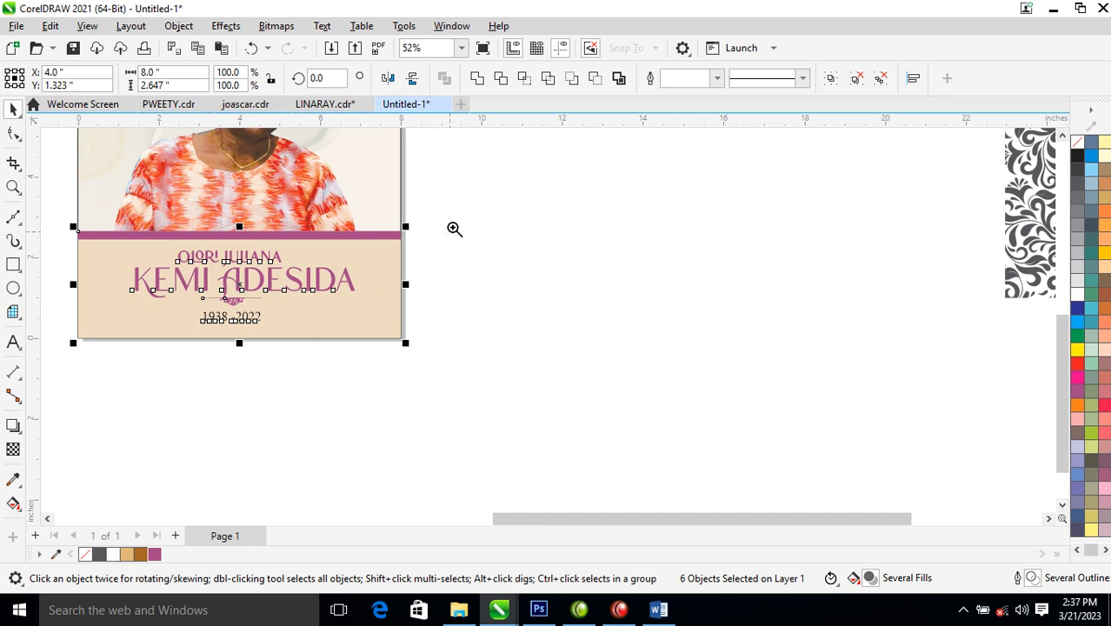
pyautogui.moveTo(405, 218); pyautogui.dragTo(58, 379)
pyautogui.press('space')
pyautogui.moveTo(561, 324); pyautogui.dragTo(558, 334)
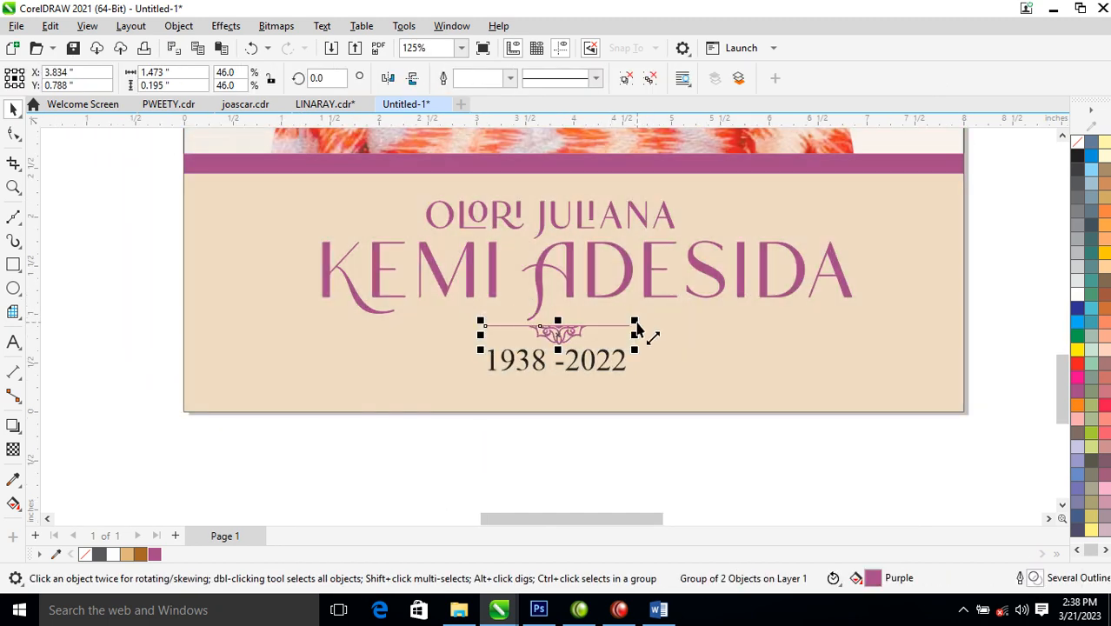
pyautogui.moveTo(647, 327); pyautogui.dragTo(680, 304)
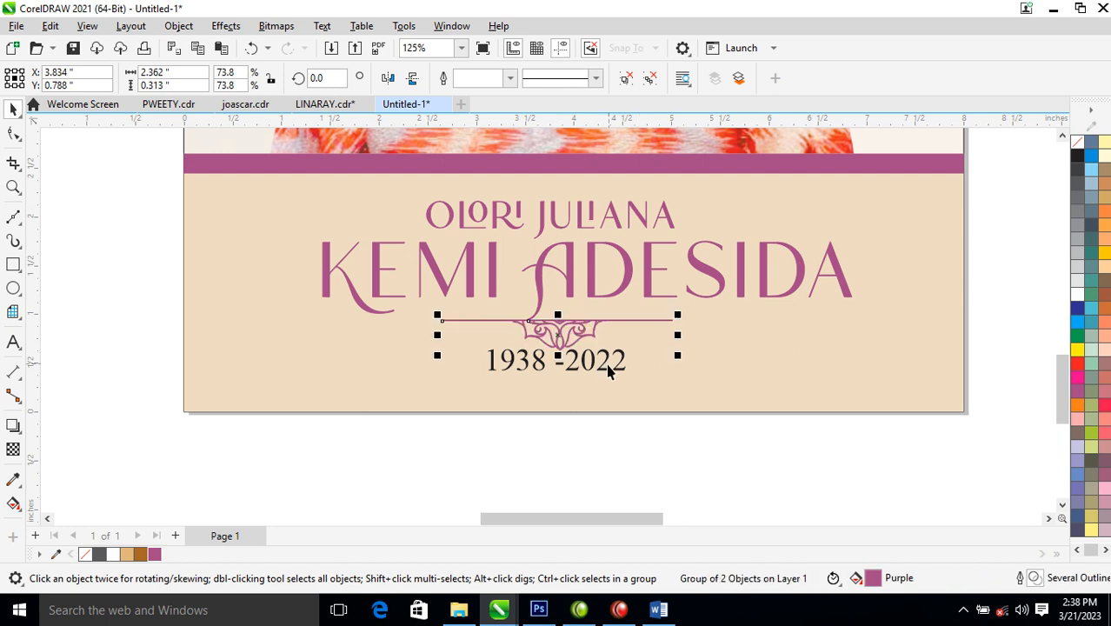
# - Lower the 1938 -2022 dates, shrink them to 19.234 pt and widen their letter spacing
pyautogui.moveTo(606, 373); pyautogui.dragTo(600, 379)
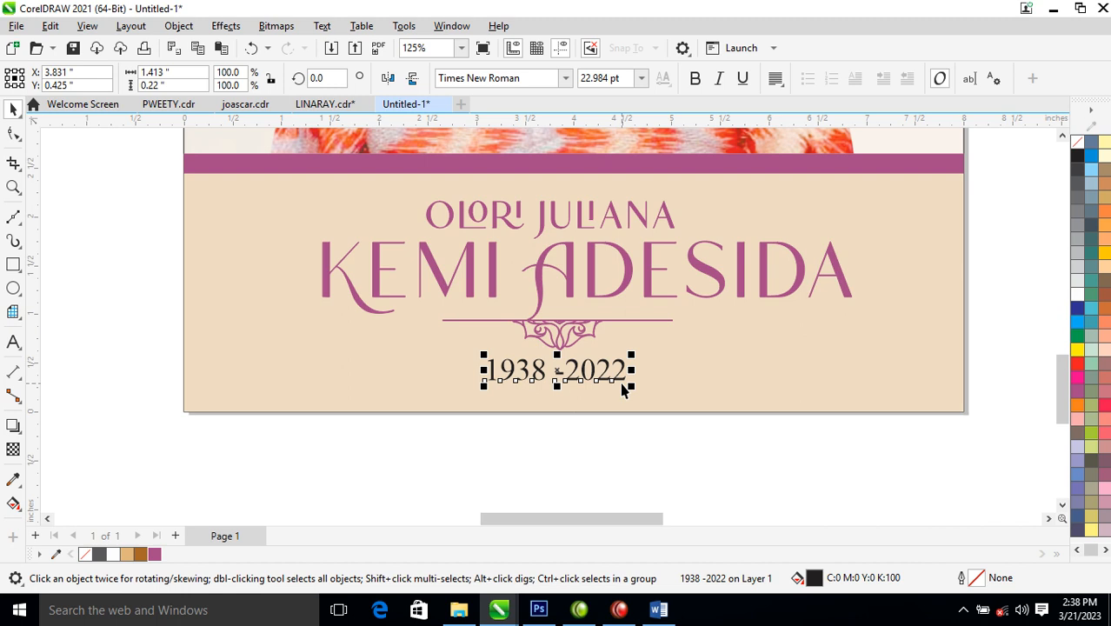
pyautogui.moveTo(634, 358); pyautogui.dragTo(623, 356)
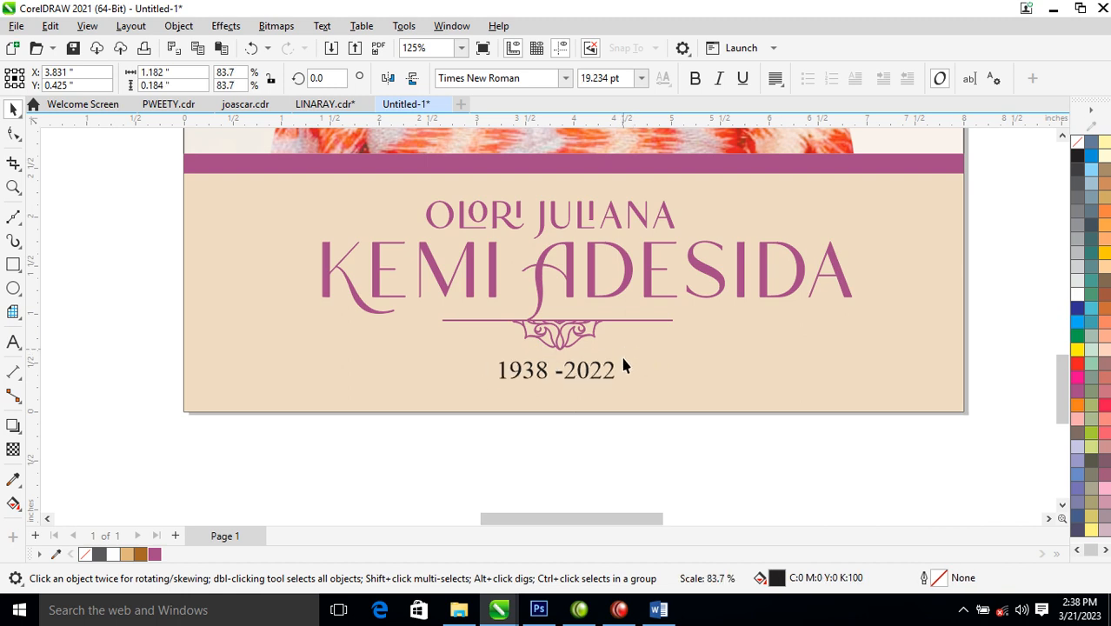
pyautogui.click(13, 133)
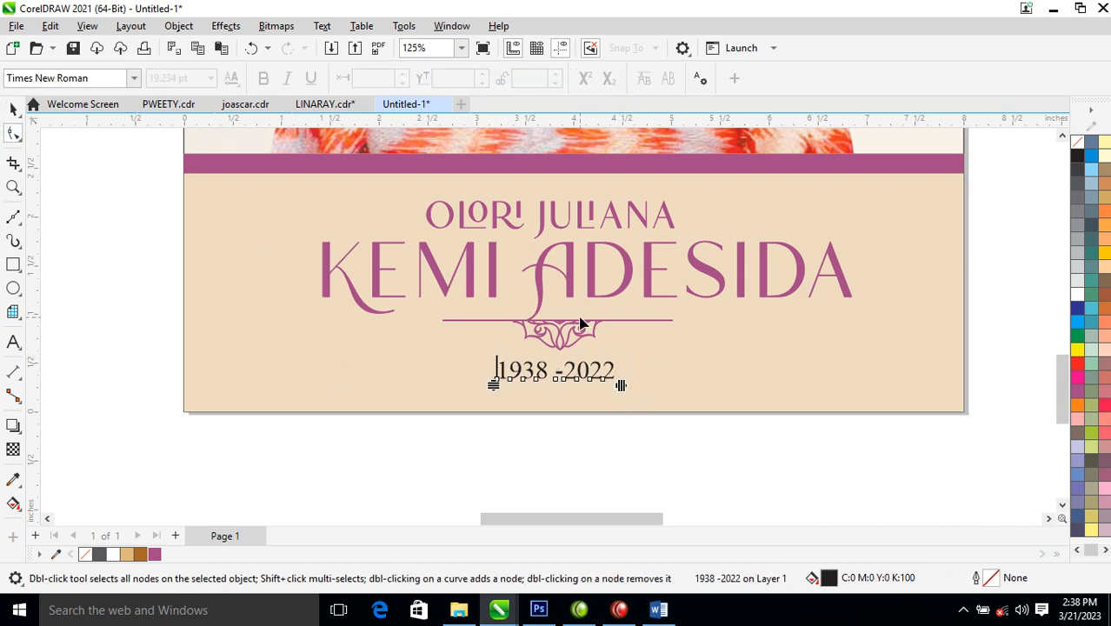
pyautogui.moveTo(622, 389); pyautogui.dragTo(739, 385)
# - Remove the curly ornament's outline and shrink it to about half size onto the divider line
pyautogui.press('space')
pyautogui.keyDown('shift'); pyautogui.click(816, 359); pyautogui.keyUp('shift')
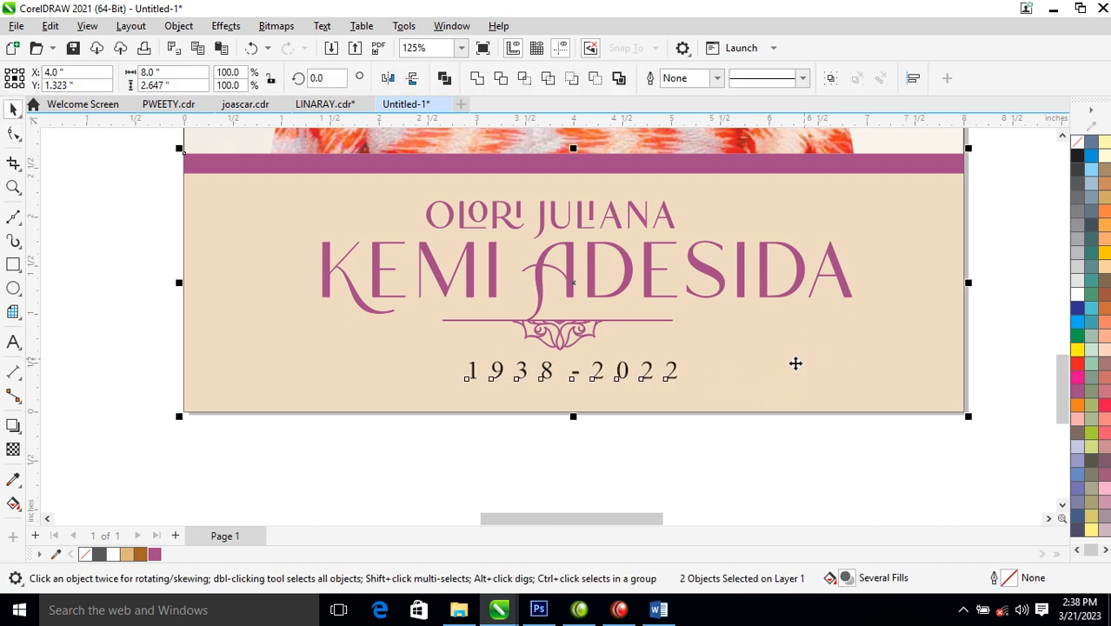
pyautogui.scroll(-4, 779, 356)
pyautogui.moveTo(540, 274); pyautogui.dragTo(801, 378)
pyautogui.moveTo(401, 312); pyautogui.dragTo(613, 363)
pyautogui.keyDown('ctrl'); pyautogui.click(661, 381); pyautogui.keyUp('ctrl')
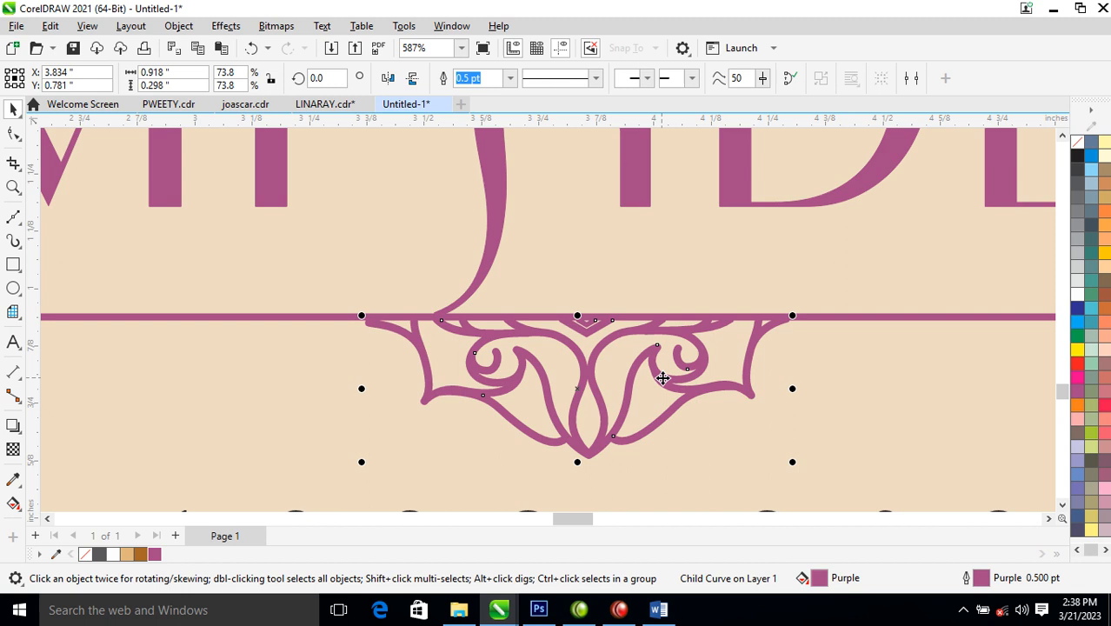
pyautogui.rightClick(1076, 142)
pyautogui.click(1041, 157)
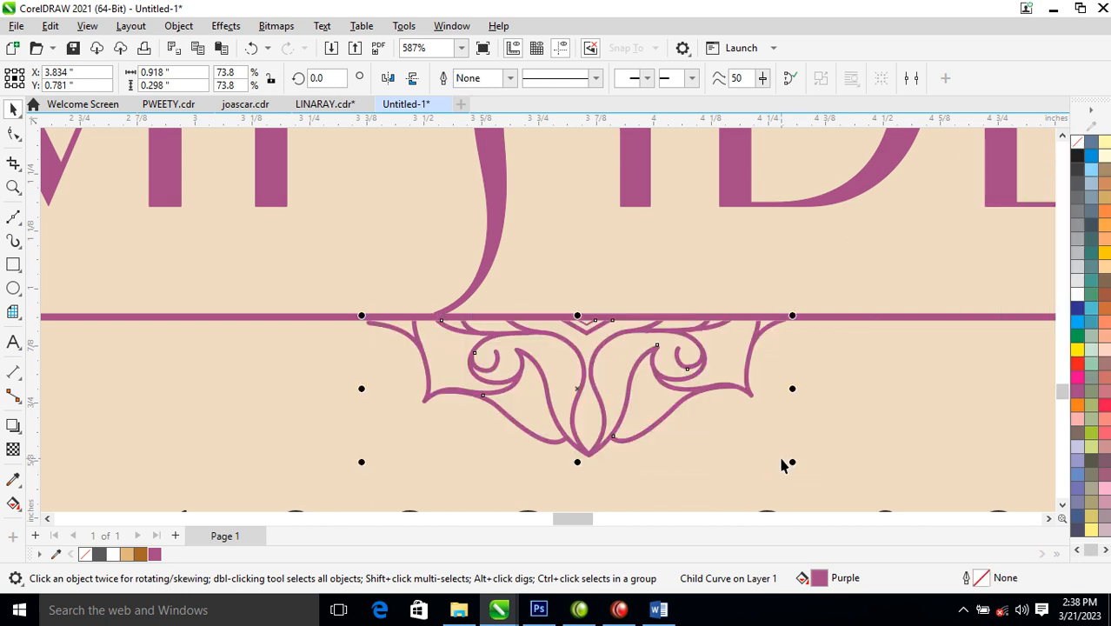
pyautogui.moveTo(792, 461); pyautogui.dragTo(731, 409)
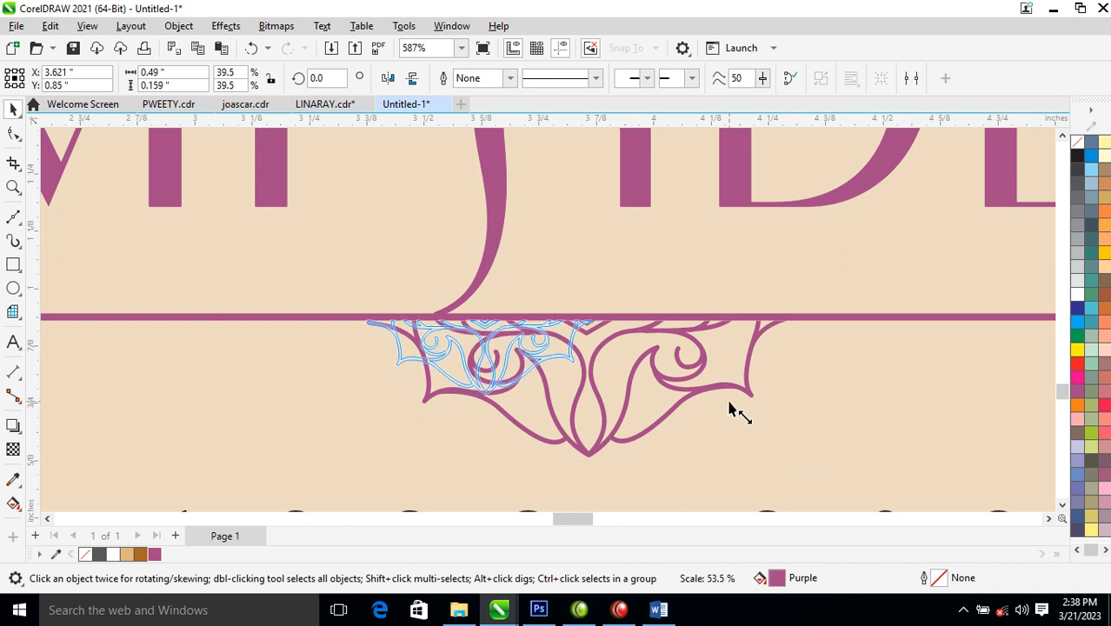
pyautogui.moveTo(553, 375); pyautogui.dragTo(557, 376)
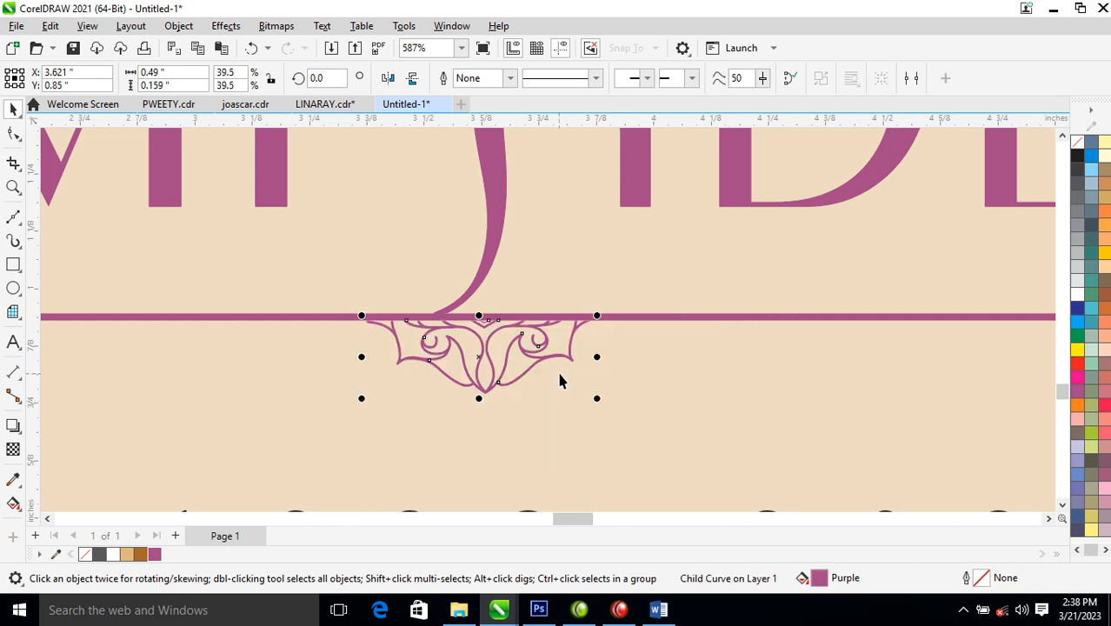
# - Ungroup the divider, centre the purple line on the ornament, and regroup them
pyautogui.click(735, 318)
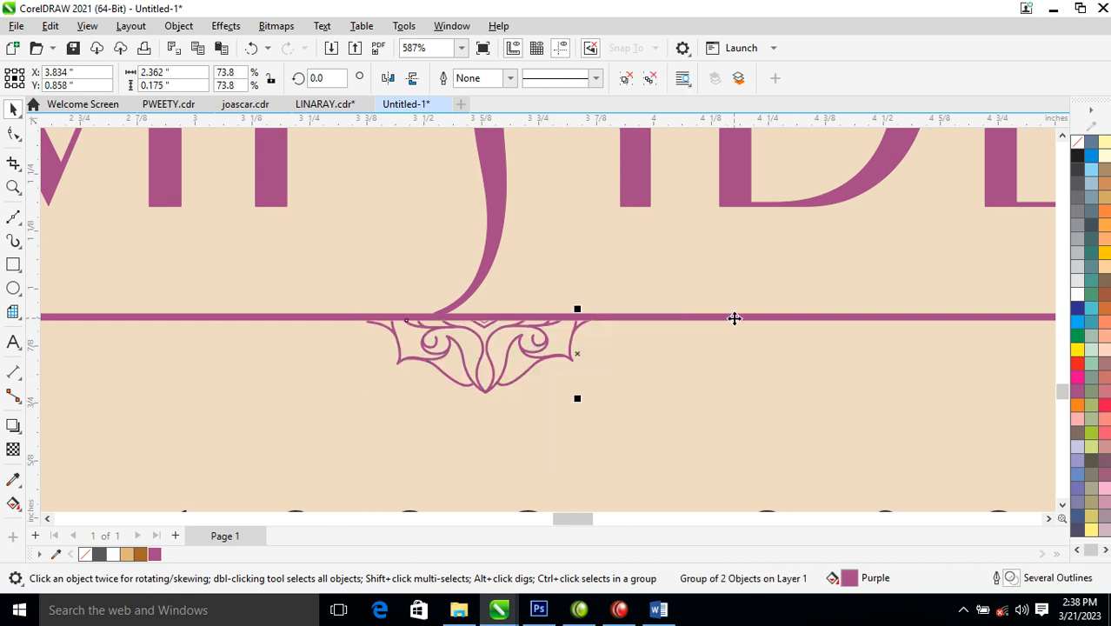
pyautogui.click(650, 78)
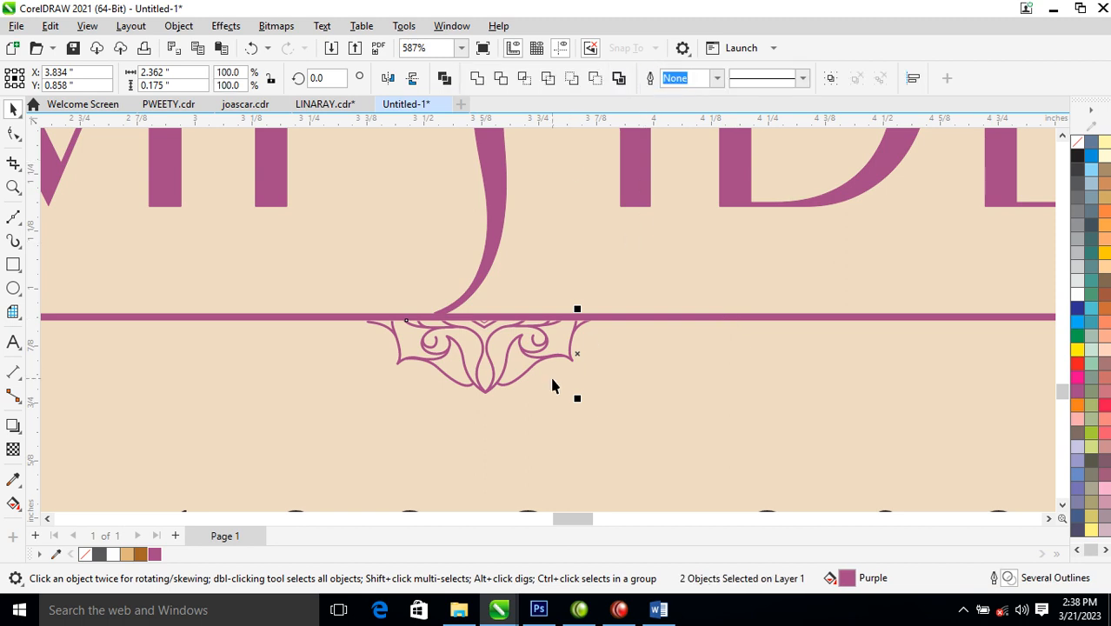
pyautogui.press('c')
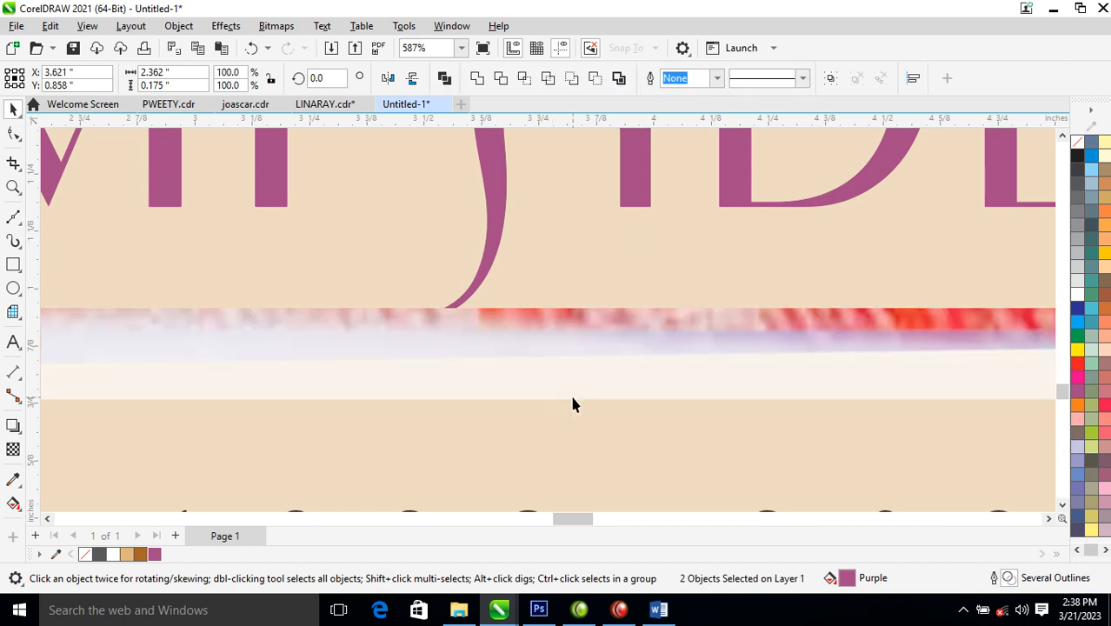
pyautogui.scroll(-3, 608, 380)
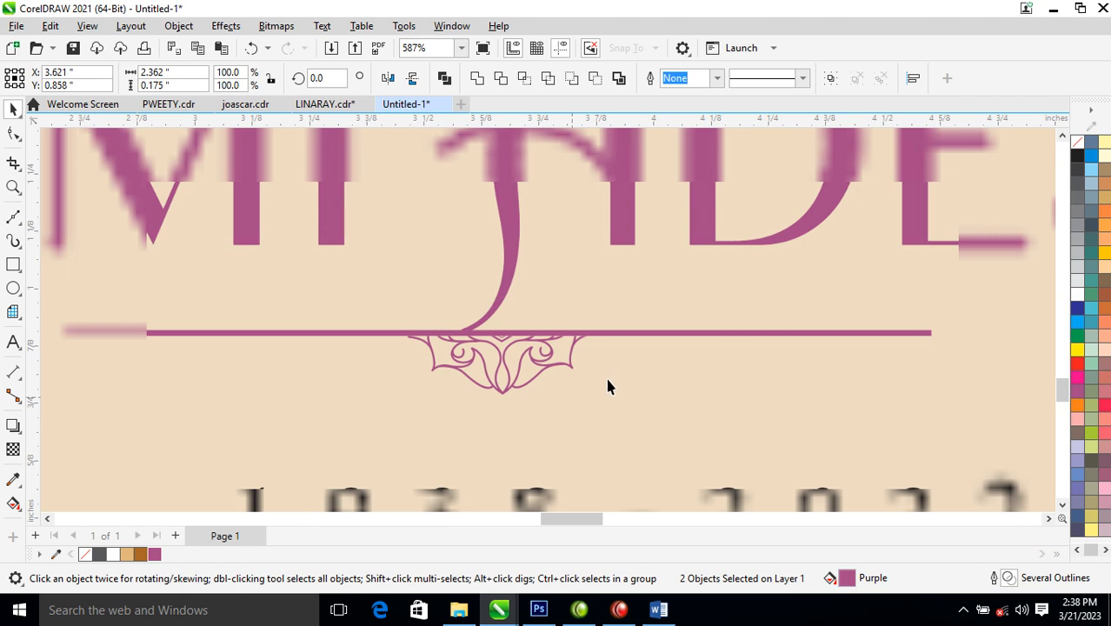
pyautogui.scroll(-1, 606, 388)
pyautogui.scroll(-1, 606, 387)
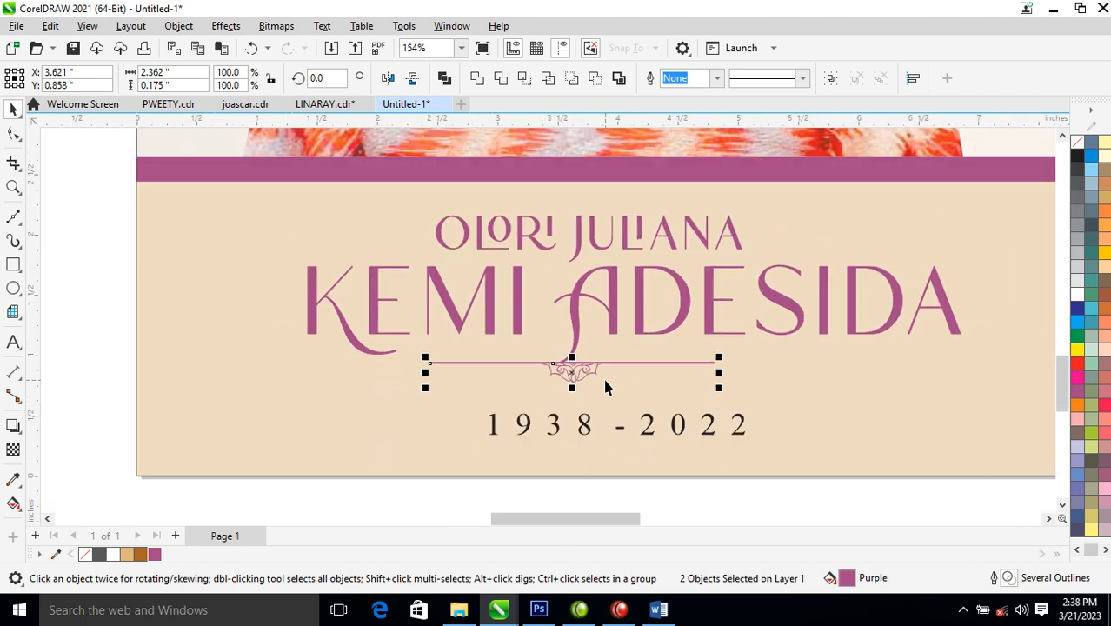
pyautogui.hotkey('ctrl', 'g')
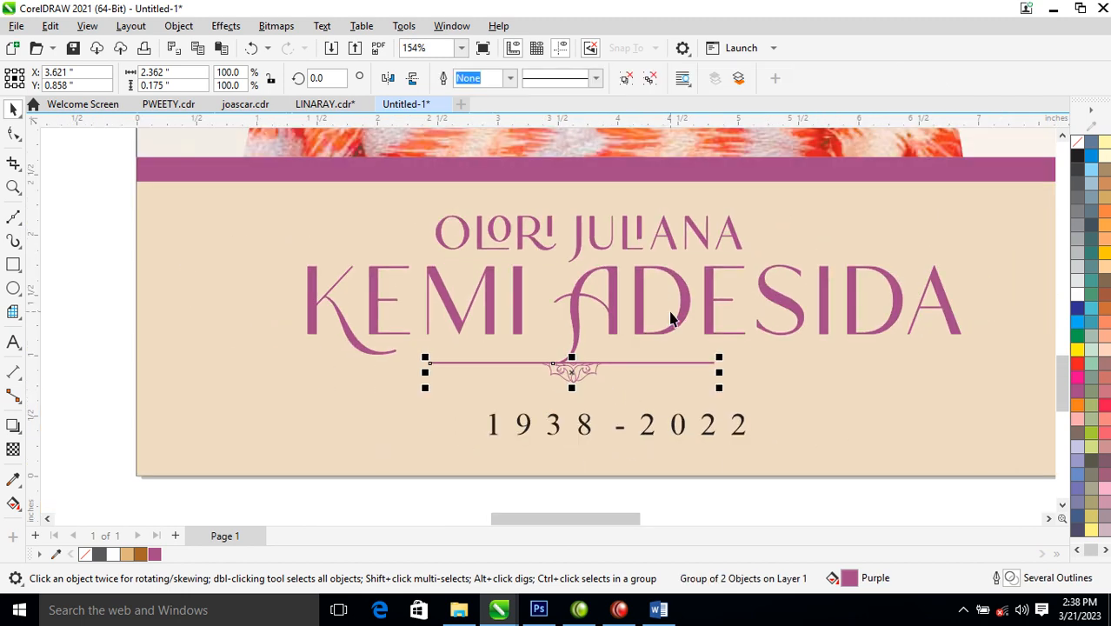
pyautogui.keyDown('shift'); pyautogui.click(686, 313); pyautogui.keyUp('shift')
pyautogui.press('c')
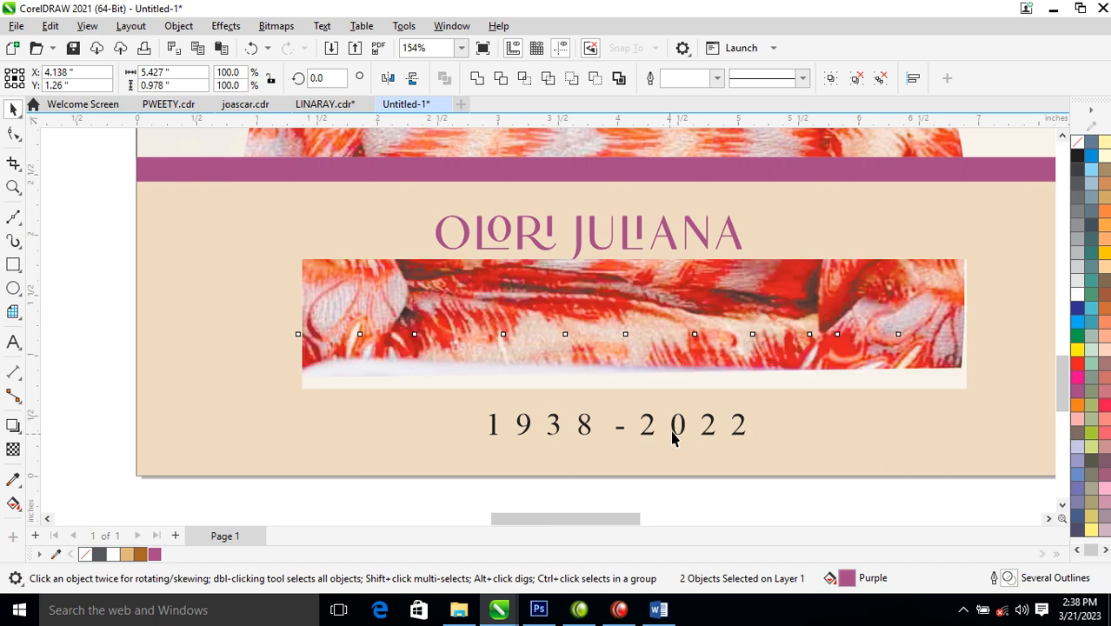
pyautogui.moveTo(651, 440); pyautogui.dragTo(657, 421)
pyautogui.keyDown('shift'); pyautogui.click(688, 306); pyautogui.keyUp('shift')
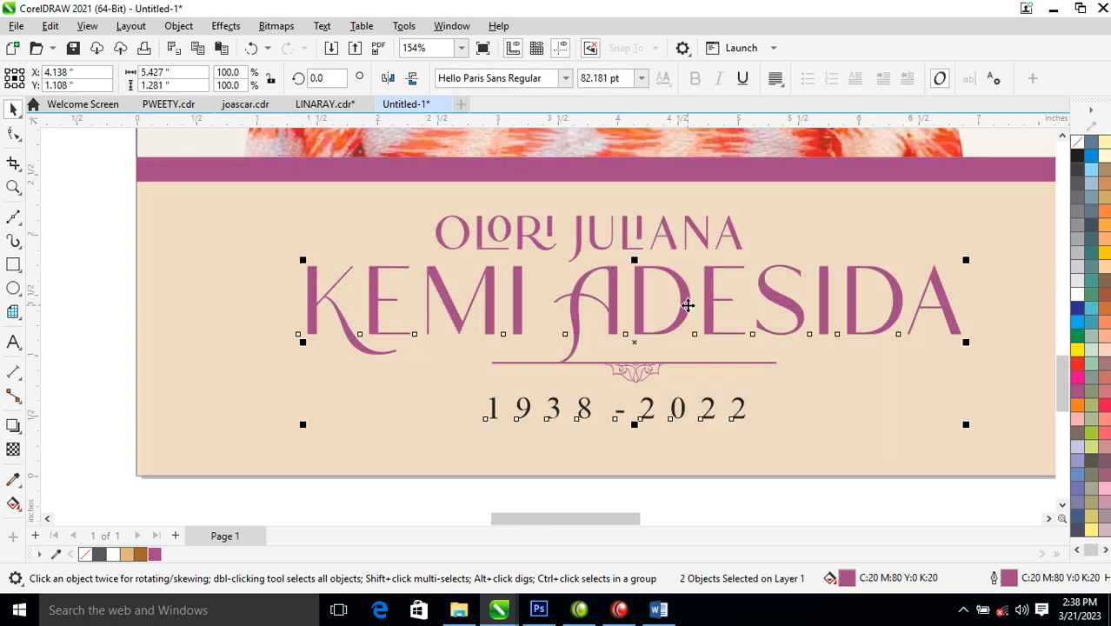
pyautogui.scroll(-3, 689, 339)
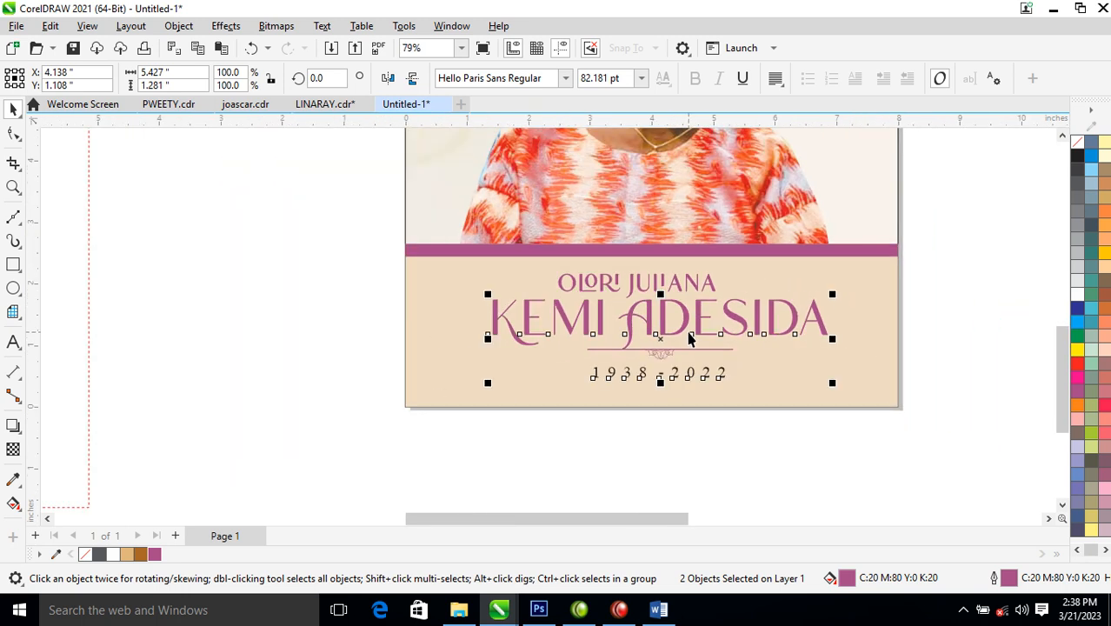
pyautogui.scroll(-6, 688, 339)
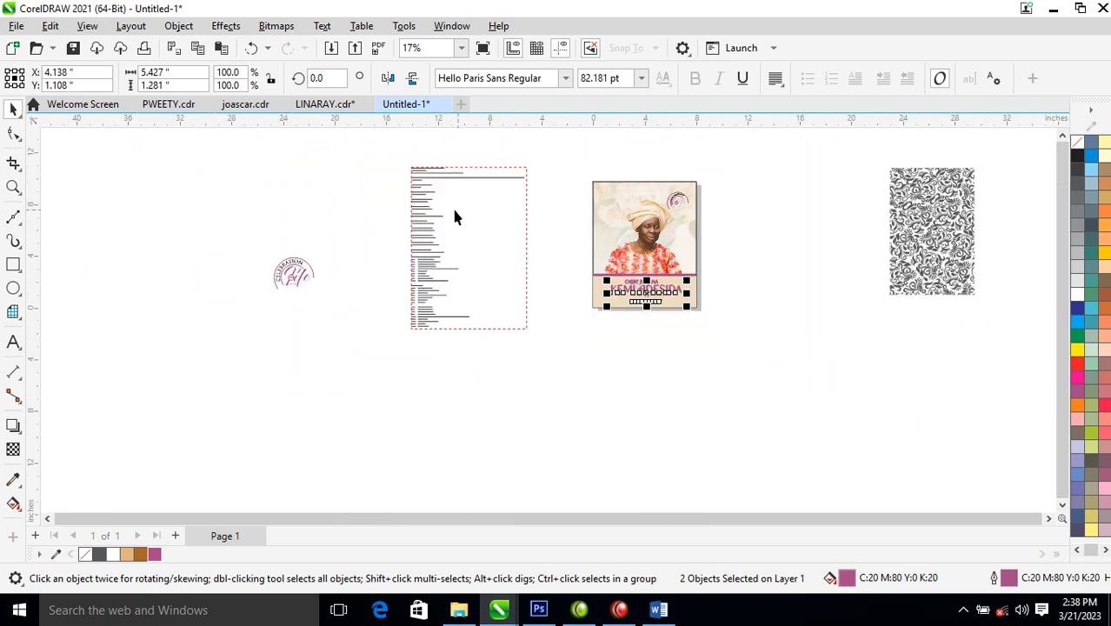
# - Mirror-copy the portrait frame to the cover's left and delete the extracted picture
pyautogui.press('z')
pyautogui.moveTo(376, 157); pyautogui.dragTo(744, 339)
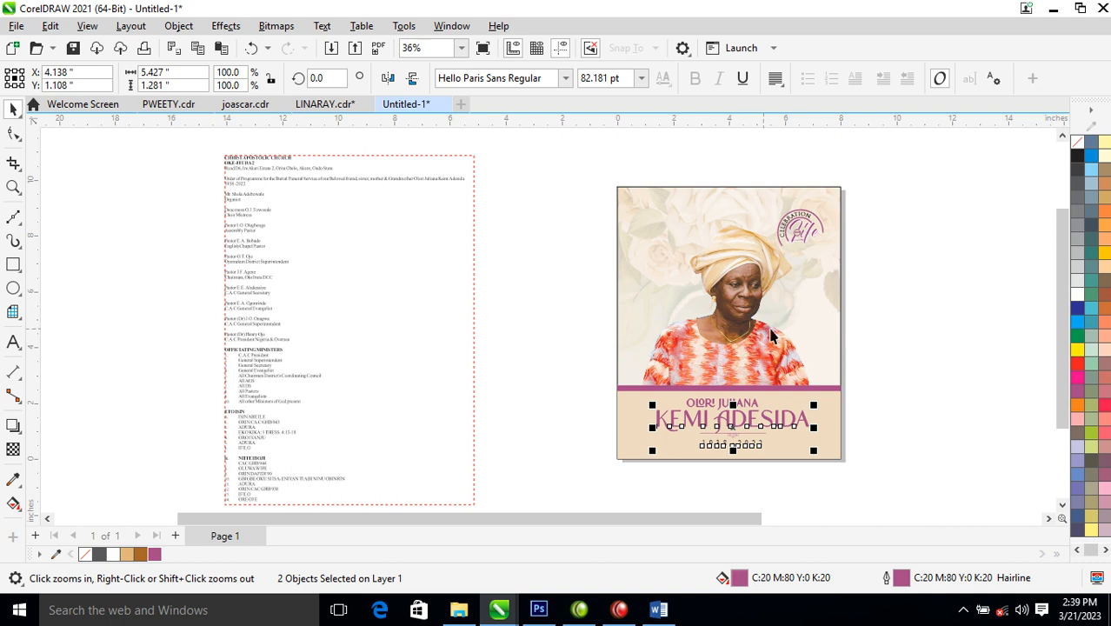
pyautogui.press('space')
pyautogui.click(830, 267)
pyautogui.moveTo(845, 325); pyautogui.dragTo(503, 308)
pyautogui.rightClick(503, 308)
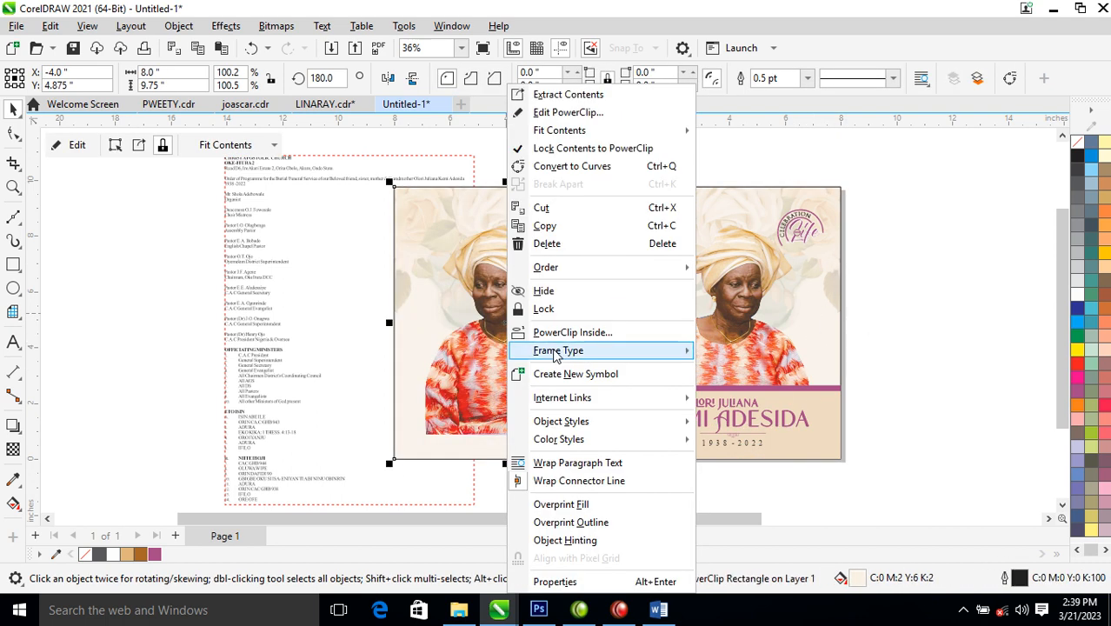
pyautogui.click(591, 94)
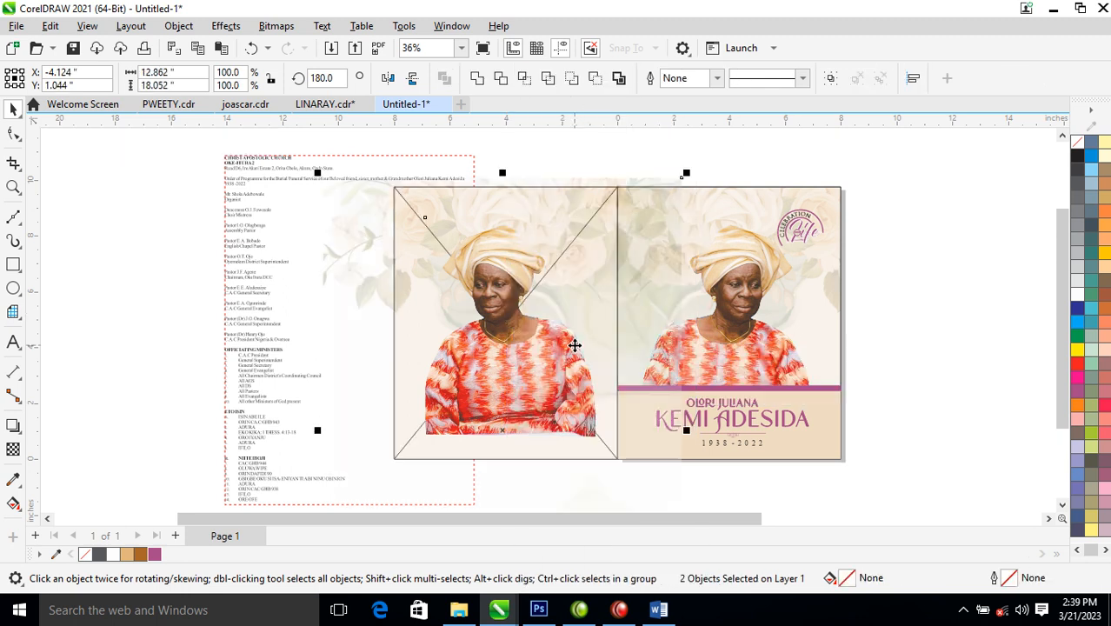
pyautogui.press('Delete')
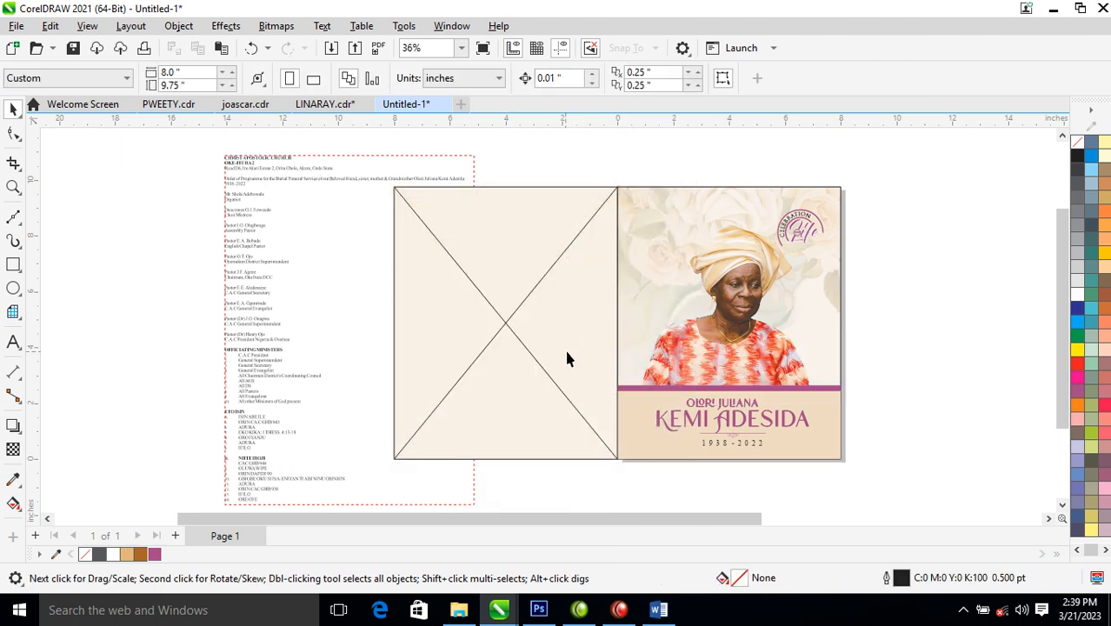
# - Copy the tan rectangle's properties onto the empty frame and remove the frame, leaving a C4 M11 Y22 K1 panel
pyautogui.click(526, 303)
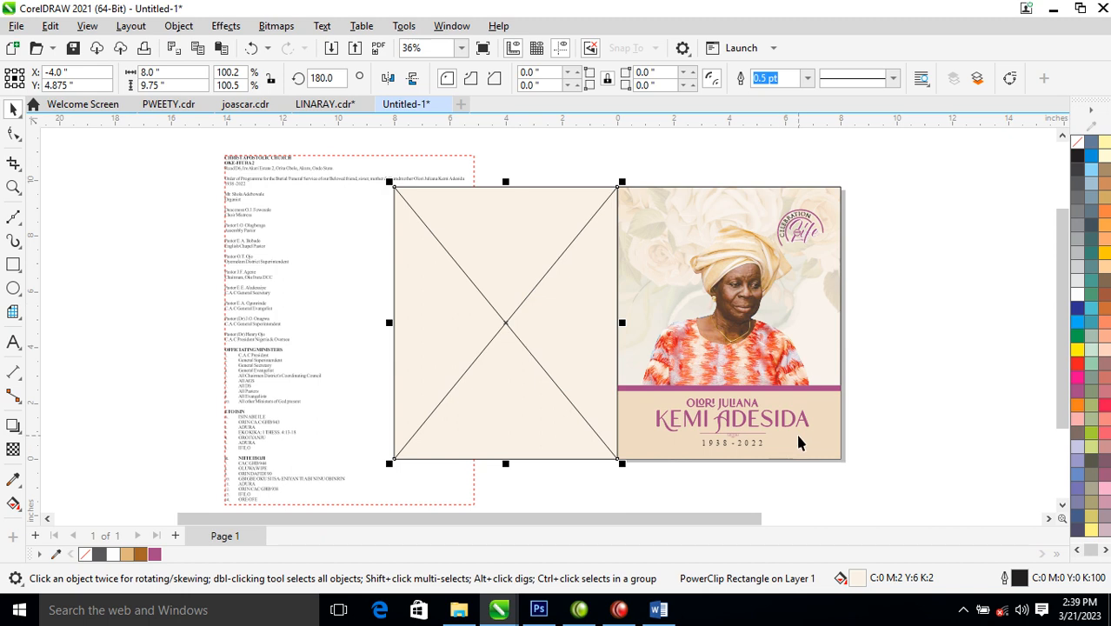
pyautogui.moveTo(815, 447); pyautogui.dragTo(531, 354)
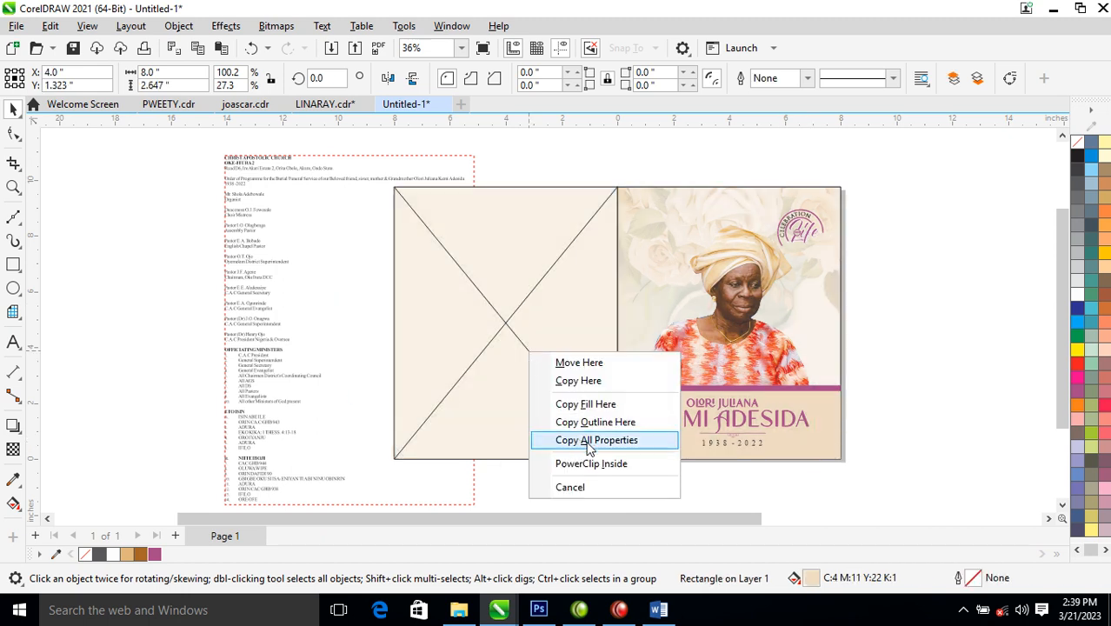
pyautogui.click(552, 437)
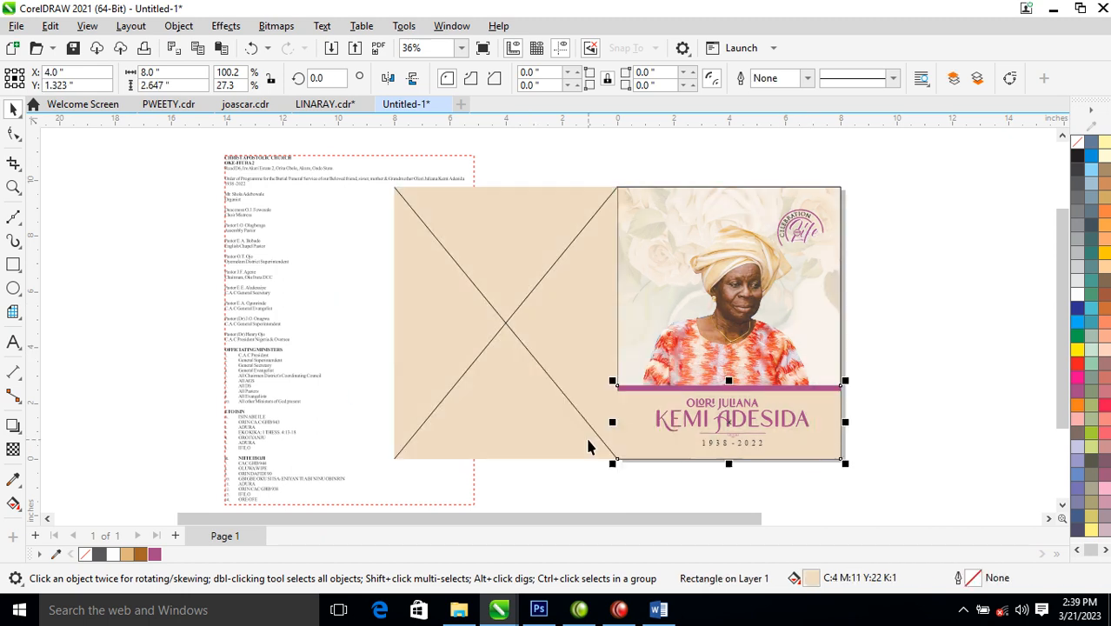
pyautogui.rightClick(555, 311)
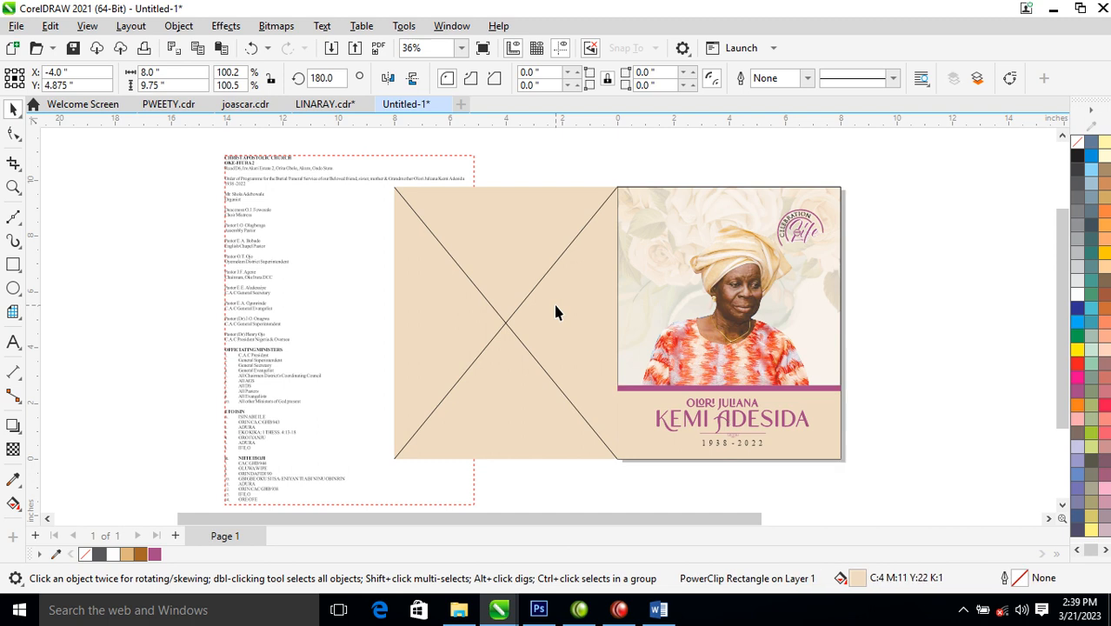
pyautogui.moveTo(643, 357)
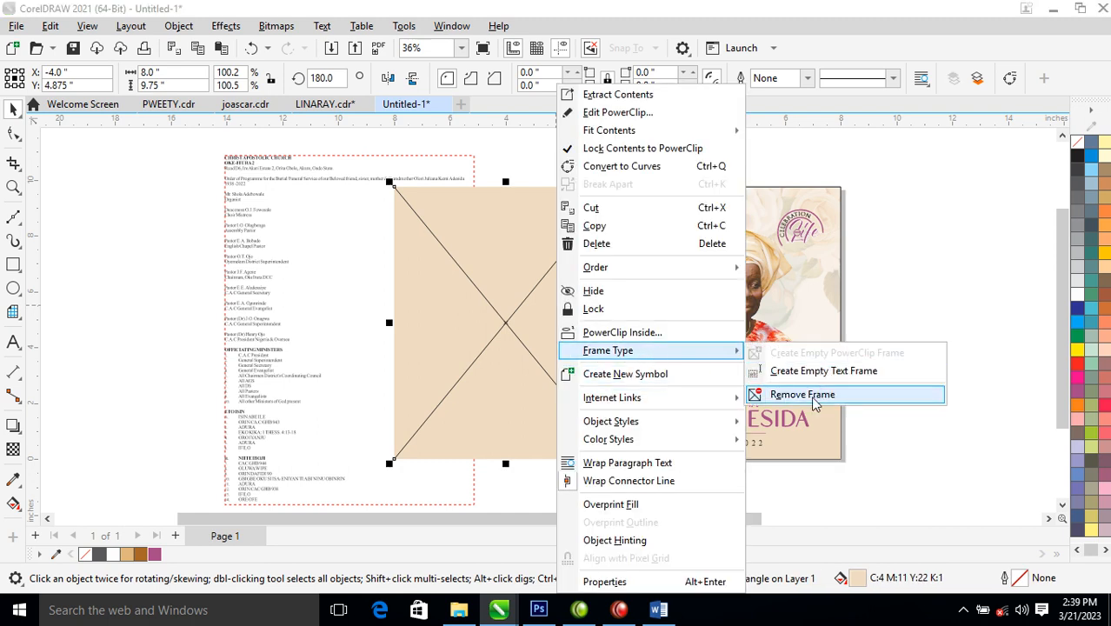
pyautogui.click(801, 395)
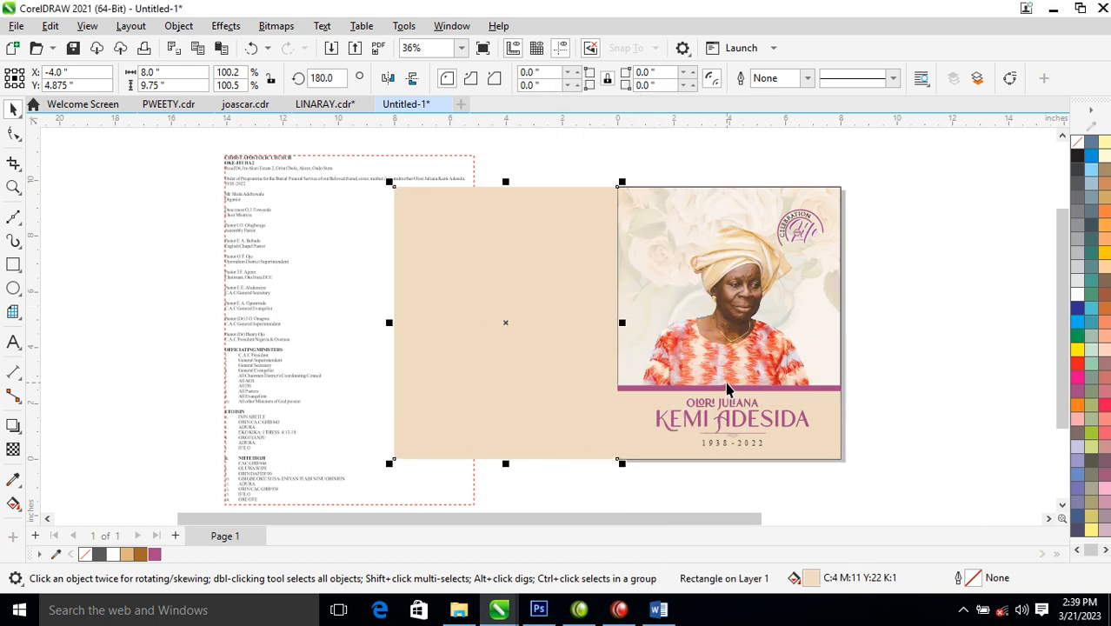
pyautogui.scroll(-5, 762, 311)
# - Place the swirl pattern over the back panel and recolour it white
pyautogui.press('z')
pyautogui.moveTo(626, 211); pyautogui.dragTo(1040, 372)
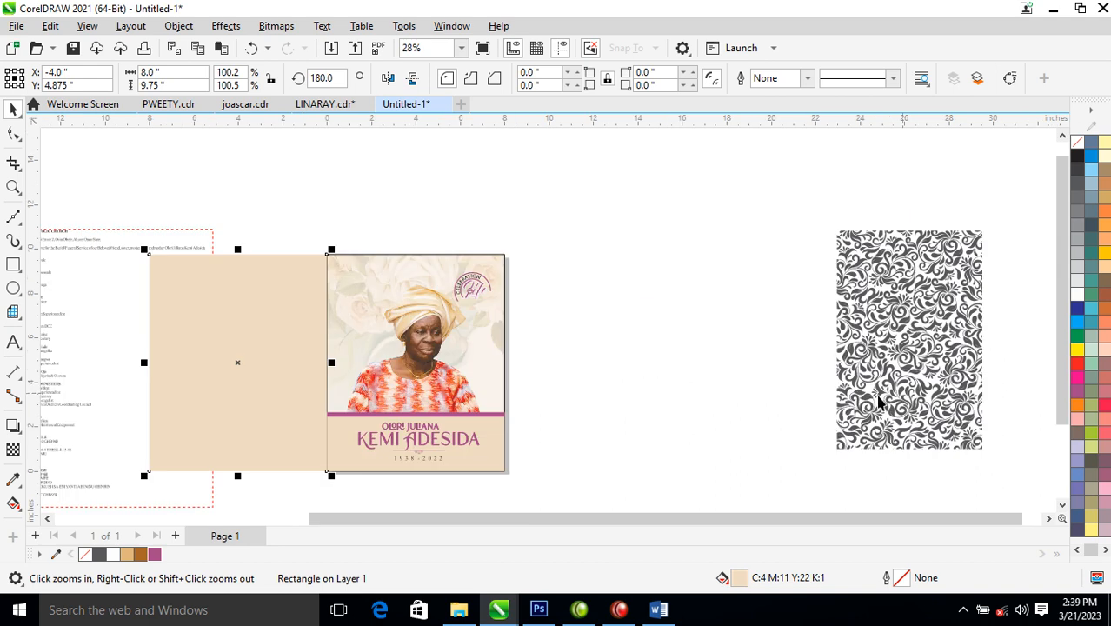
pyautogui.press('space')
pyautogui.click(918, 317)
pyautogui.moveTo(922, 329); pyautogui.dragTo(270, 333)
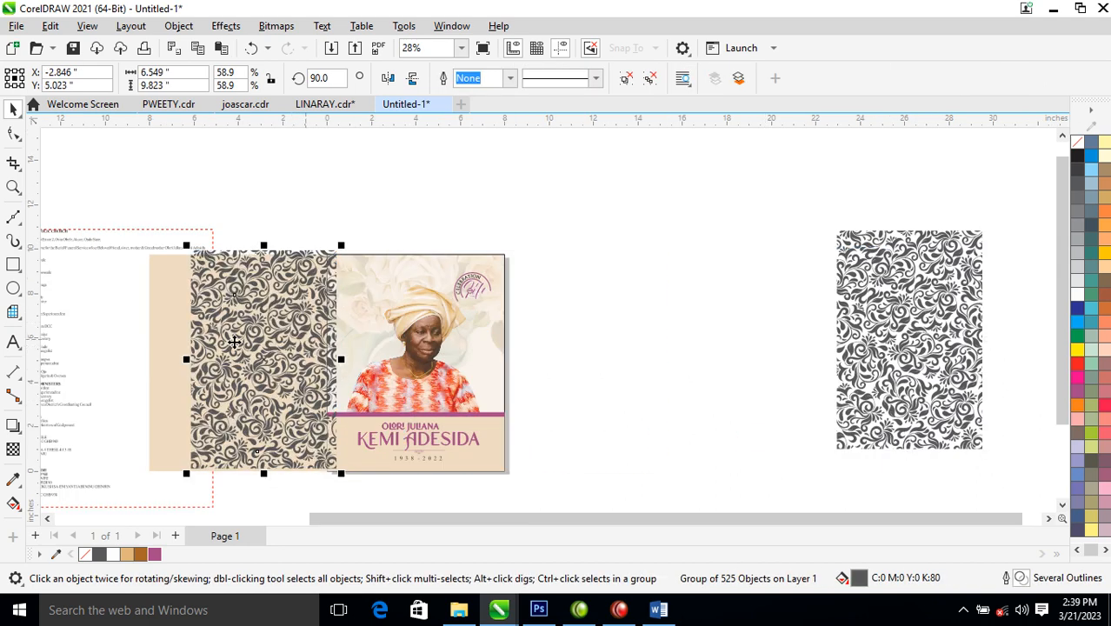
pyautogui.click(1078, 294)
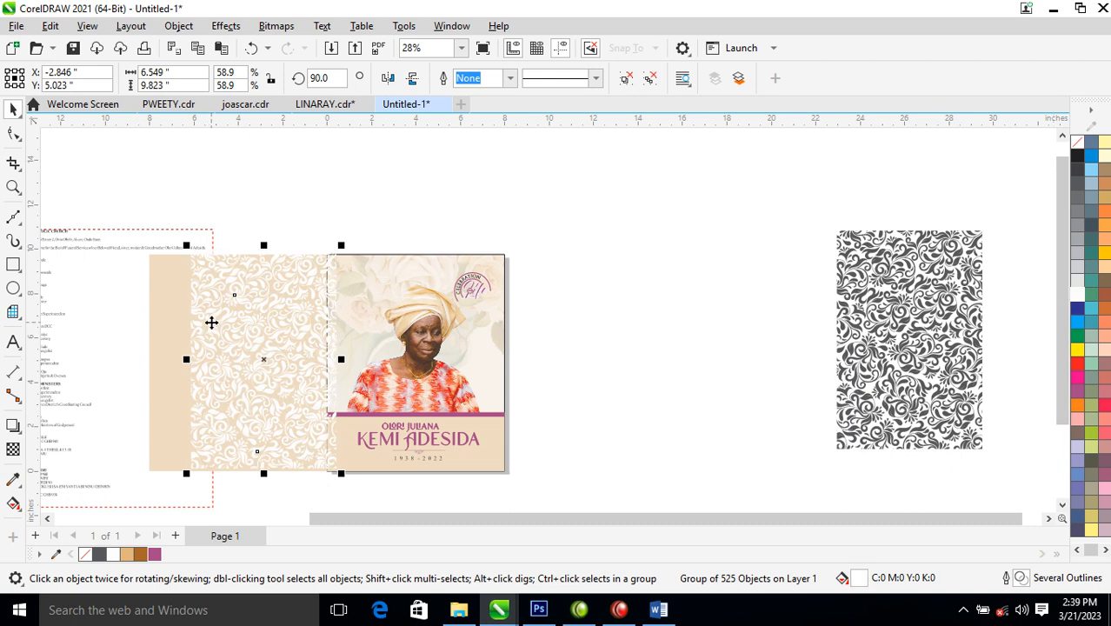
# - Convert the white pattern to a 300 dpi bitmap
pyautogui.press('space')
pyautogui.moveTo(122, 219); pyautogui.dragTo(458, 479)
pyautogui.click(276, 25)
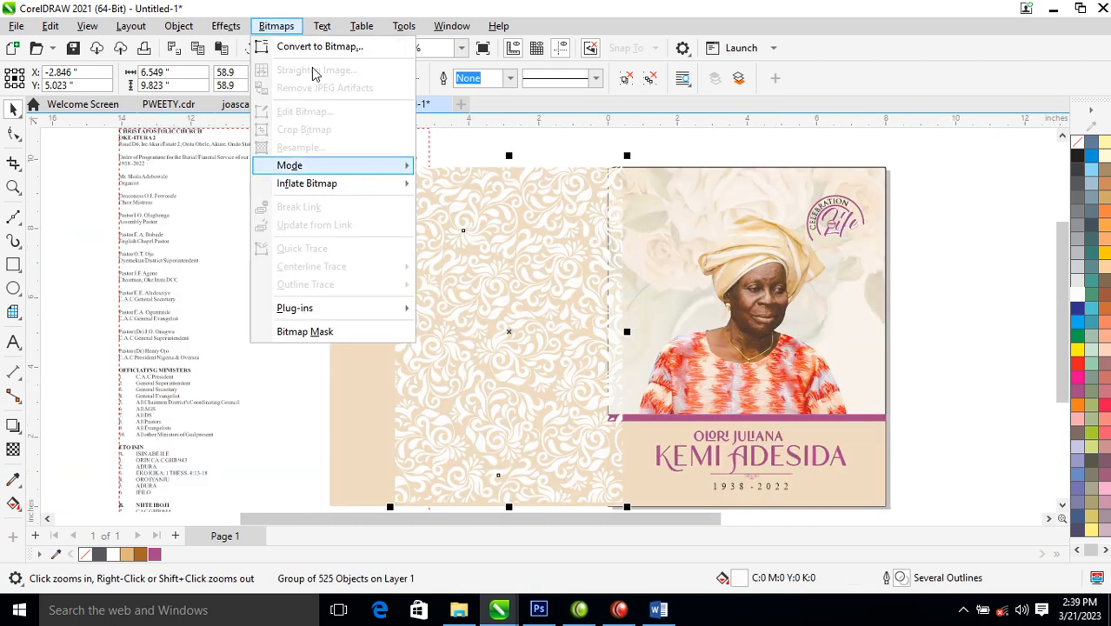
pyautogui.click(327, 48)
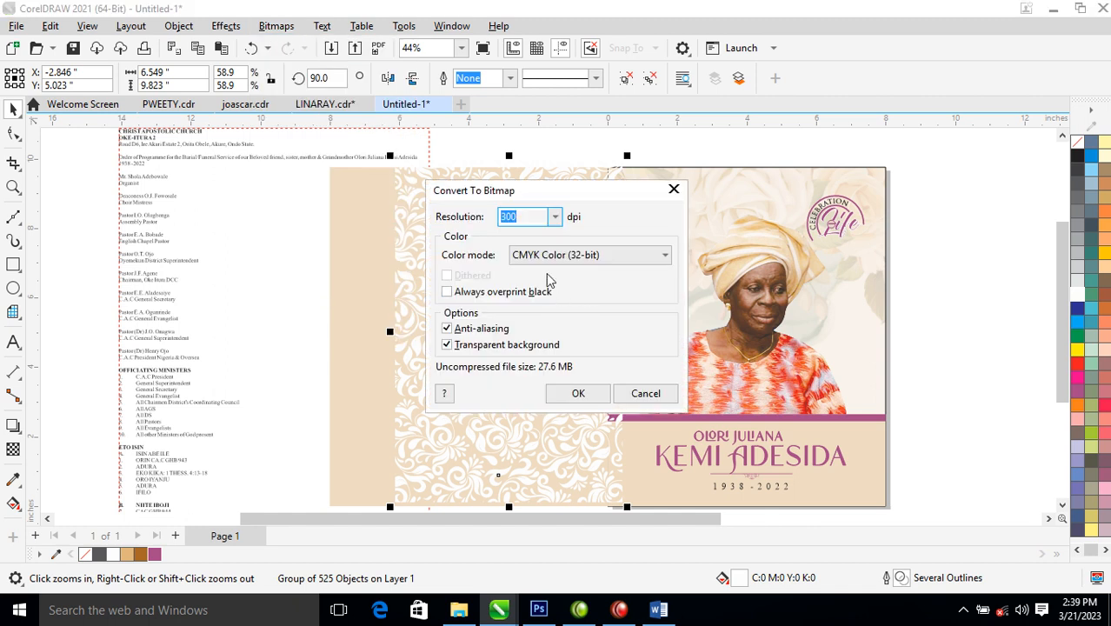
pyautogui.click(591, 393)
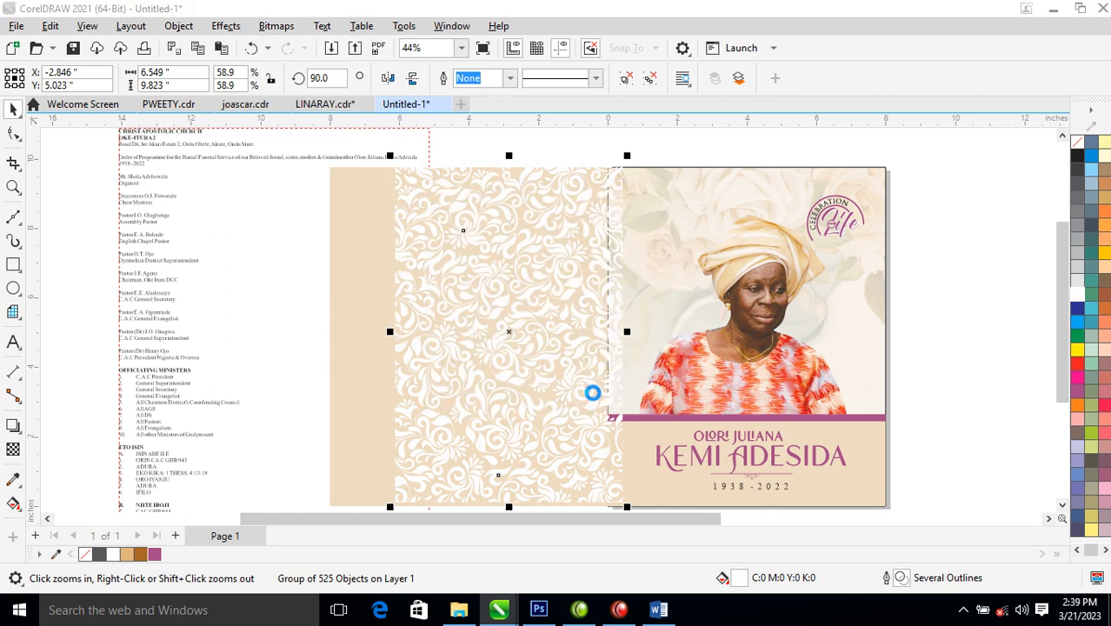
# - Give the pattern bitmap a uniform transparency of 73
pyautogui.click(13, 450)
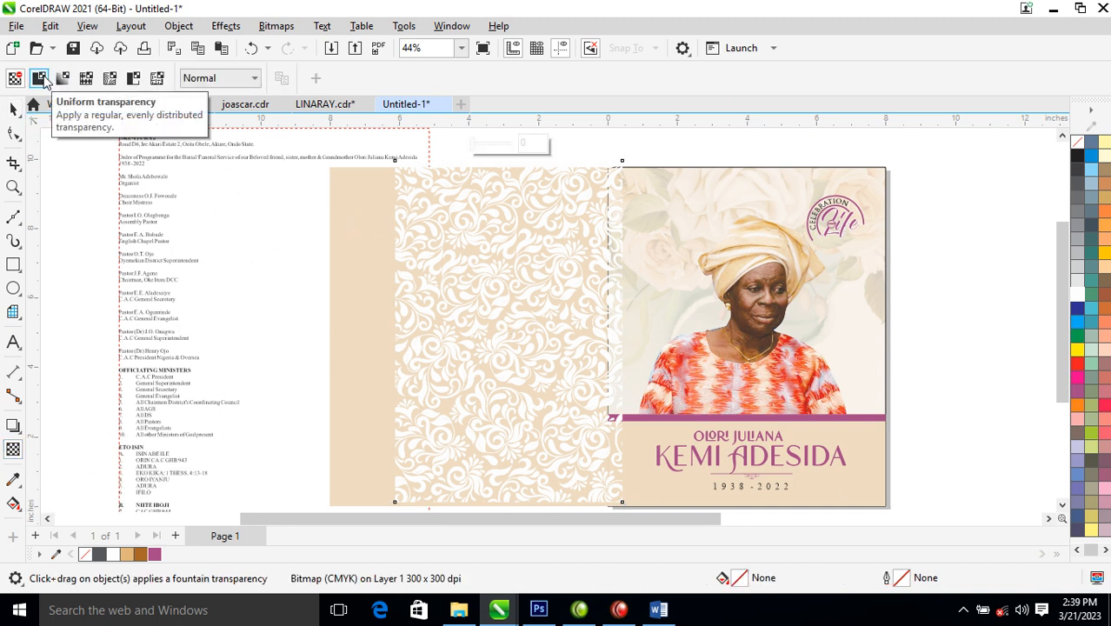
pyautogui.click(39, 78)
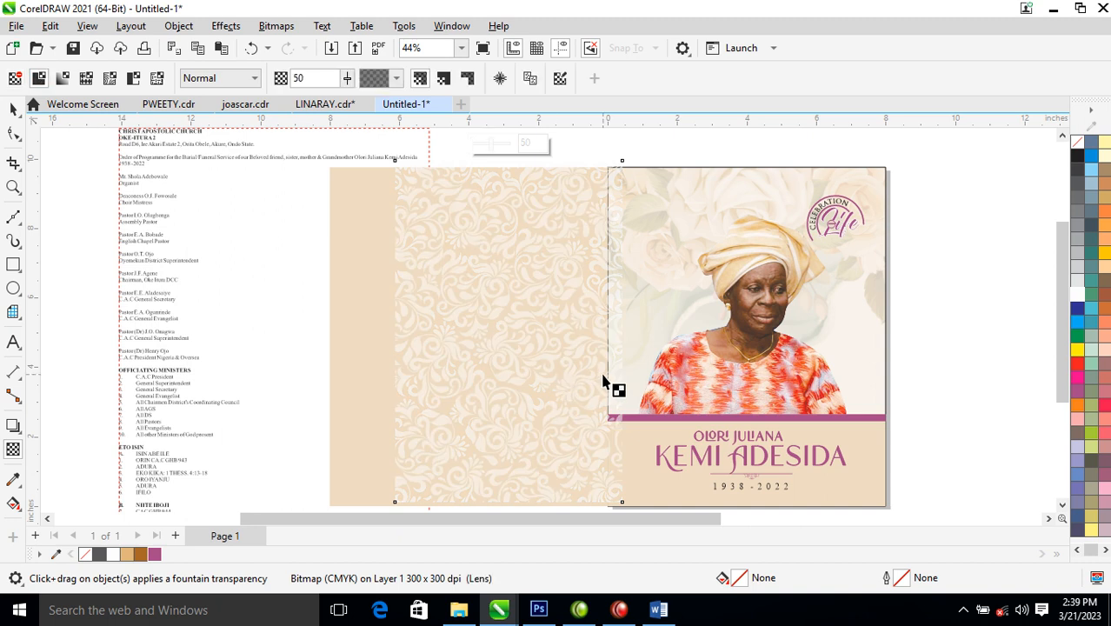
pyautogui.moveTo(347, 84); pyautogui.dragTo(363, 100)
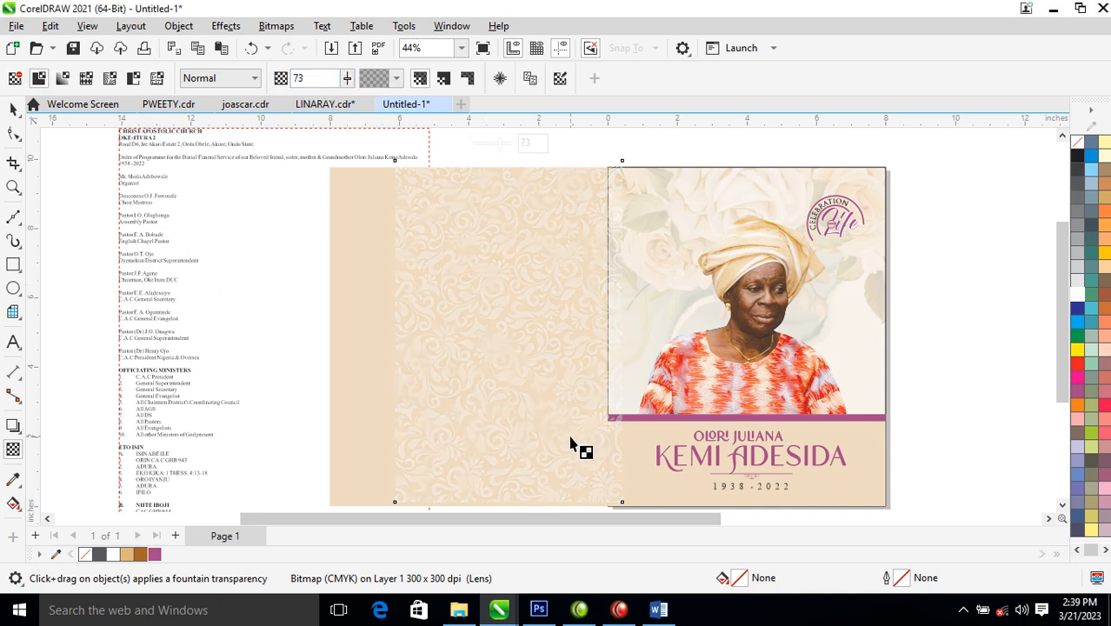
pyautogui.click(14, 113)
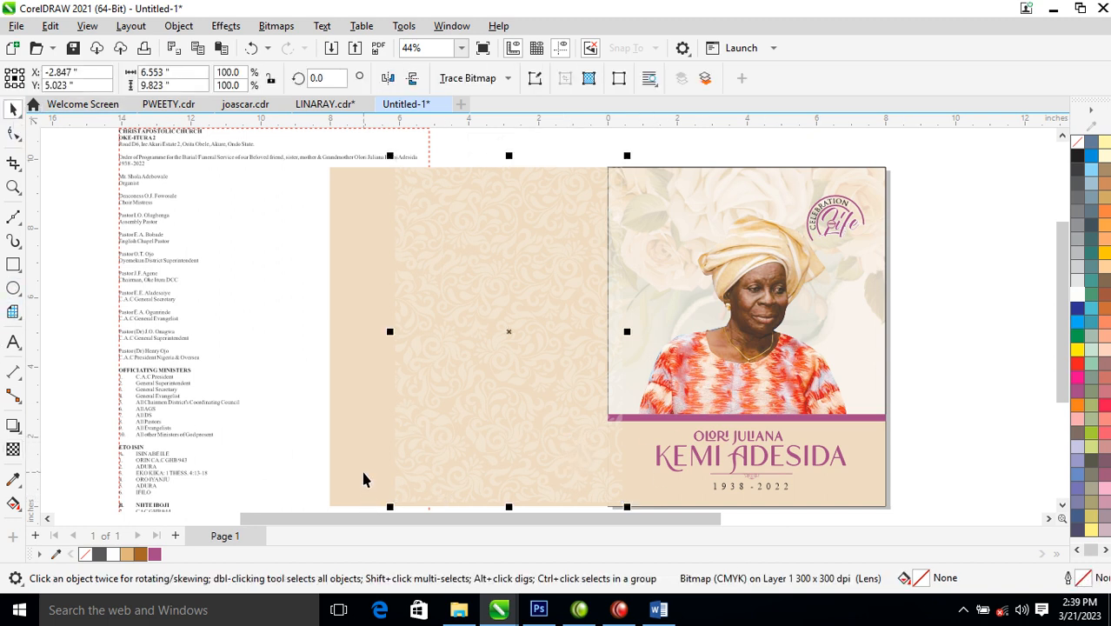
# - Fill the back panel brown, then mix in white repeatedly until it becomes a soft tan
pyautogui.click(363, 481)
pyautogui.click(141, 554)
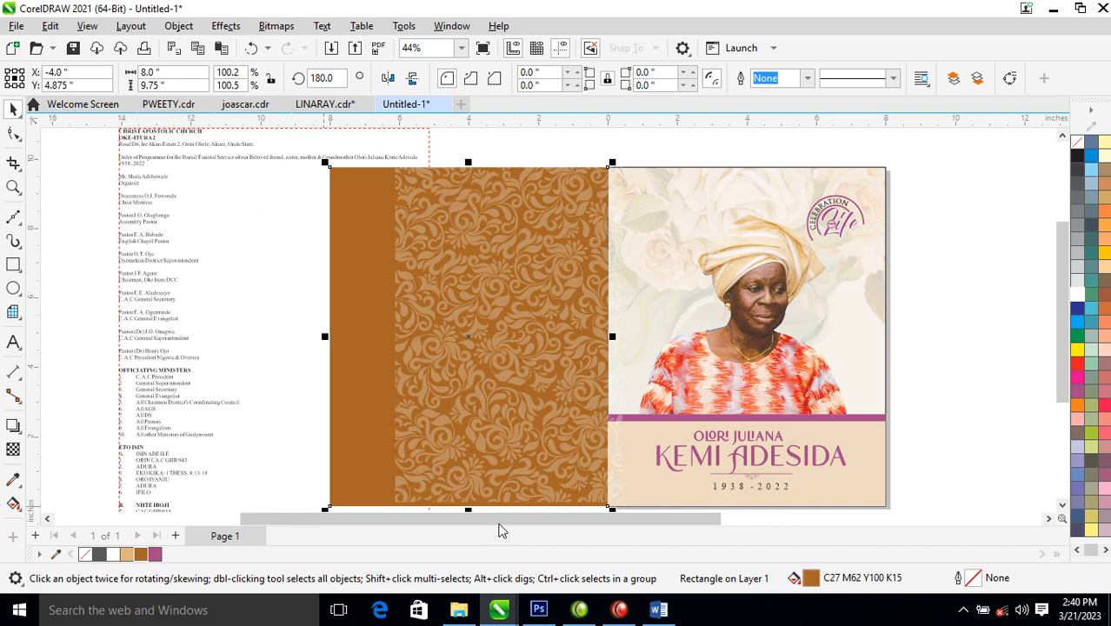
pyautogui.moveTo(567, 326); pyautogui.dragTo(540, 328)
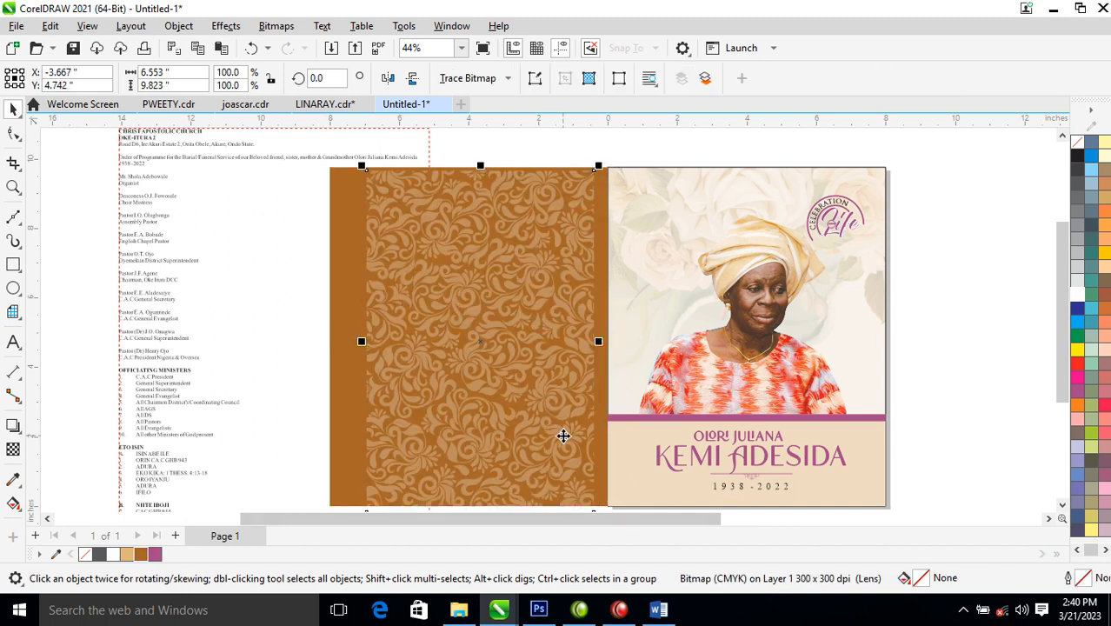
pyautogui.click(606, 465)
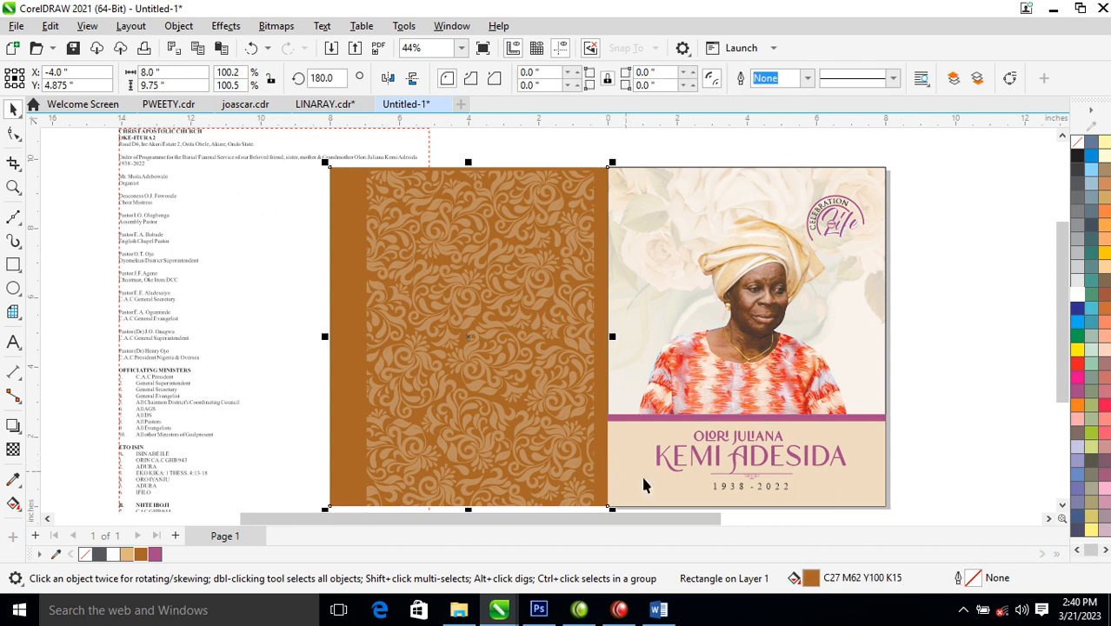
pyautogui.keyDown('ctrl'); pyautogui.click(1078, 298); pyautogui.keyUp('ctrl')
pyautogui.keyDown('ctrl'); pyautogui.click(1078, 298); pyautogui.keyUp('ctrl')
pyautogui.keyDown('ctrl'); pyautogui.click(1079, 297); pyautogui.keyUp('ctrl')
pyautogui.keyDown('ctrl'); pyautogui.click(1078, 298); pyautogui.keyUp('ctrl')
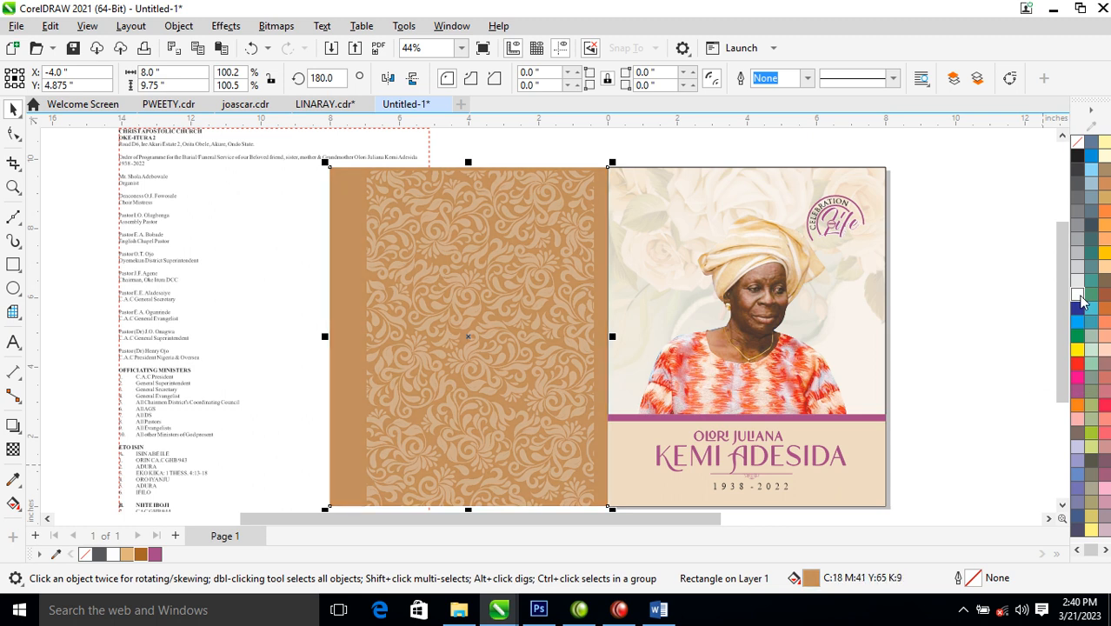
pyautogui.keyDown('ctrl'); pyautogui.click(1078, 298); pyautogui.keyUp('ctrl')
pyautogui.keyDown('ctrl'); pyautogui.click(1079, 297); pyautogui.keyUp('ctrl')
pyautogui.keyDown('ctrl'); pyautogui.click(1079, 298); pyautogui.keyUp('ctrl')
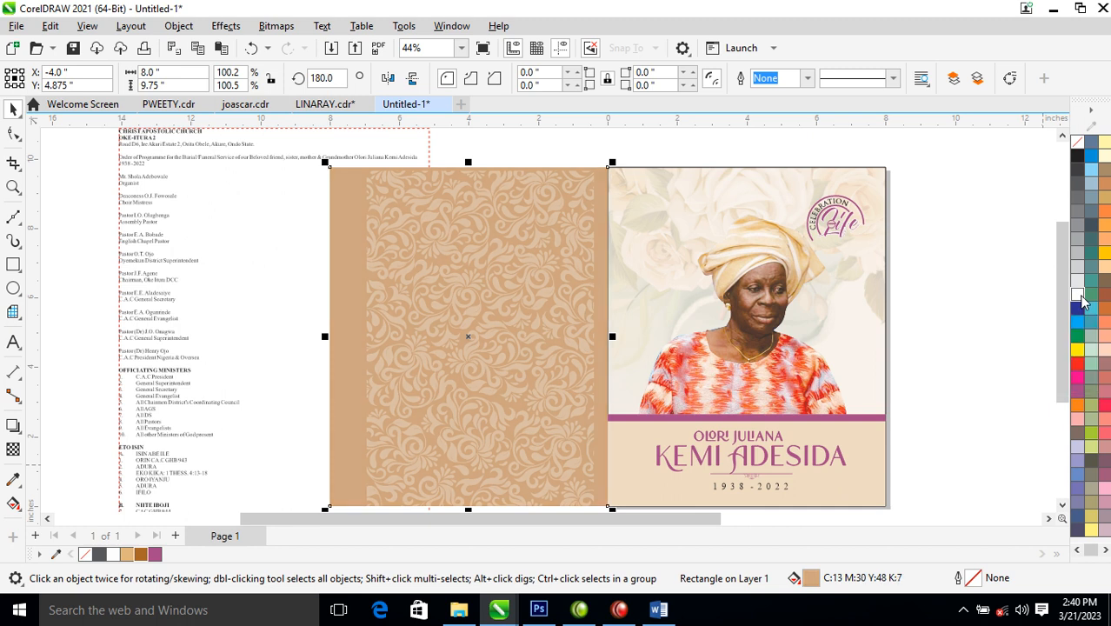
# - Enlarge the damask pattern to about 137% and convert it to a bitmap
pyautogui.click(521, 343)
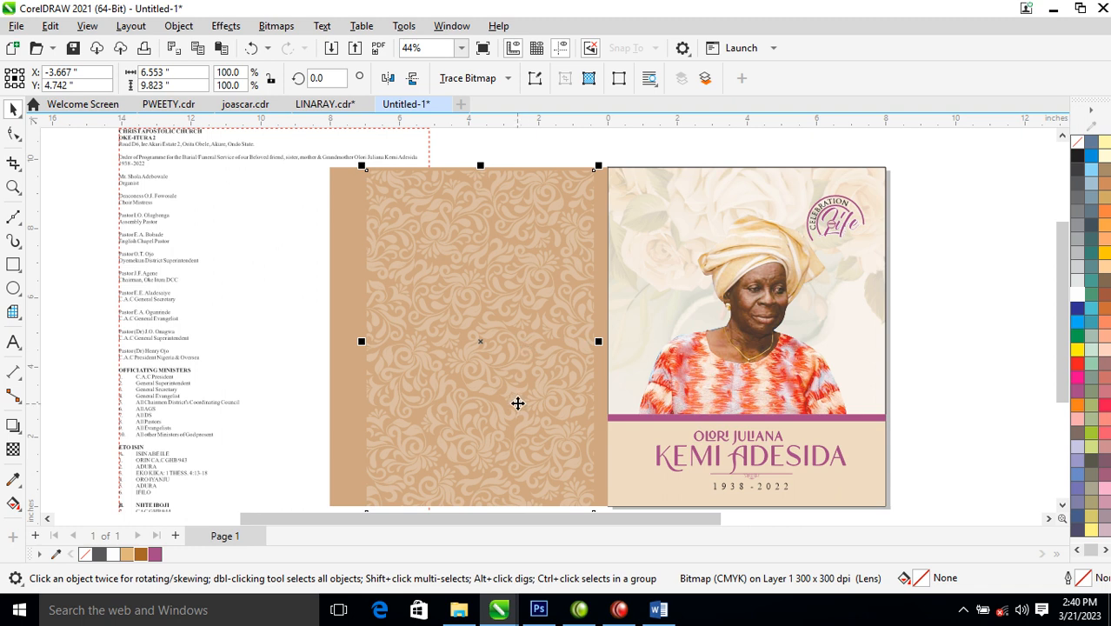
pyautogui.moveTo(598, 168); pyautogui.dragTo(640, 161)
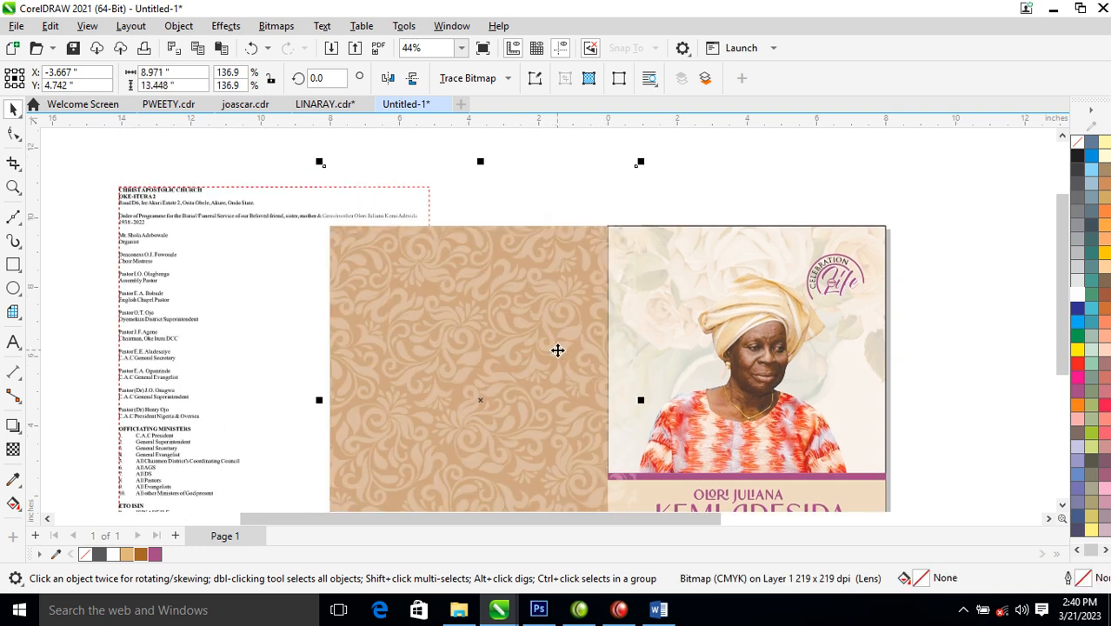
pyautogui.click(277, 26)
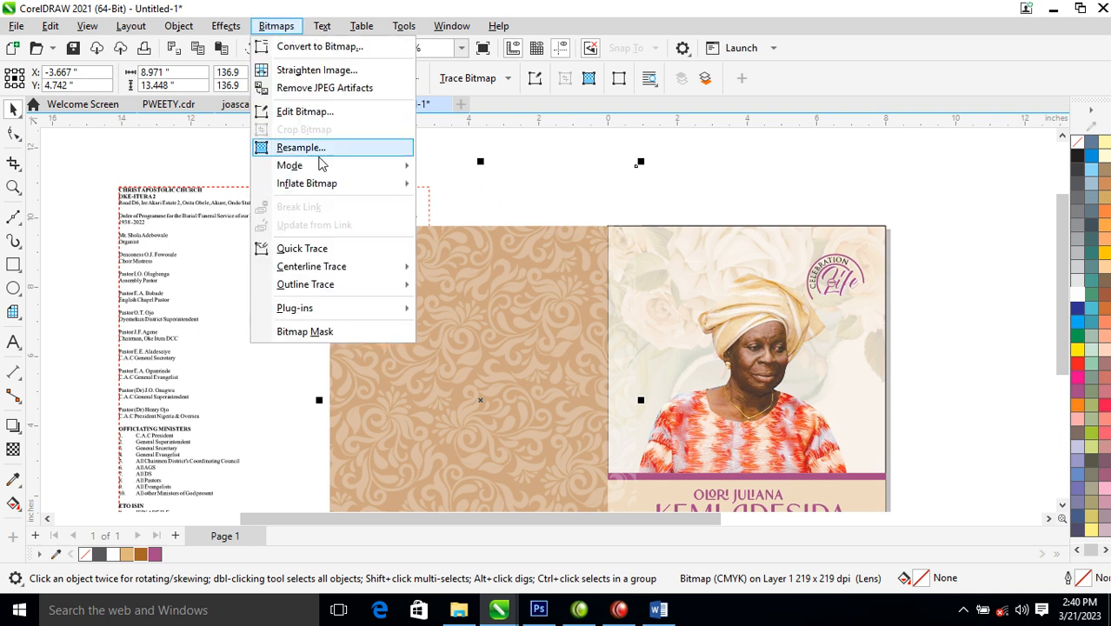
pyautogui.click(330, 49)
pyautogui.click(574, 398)
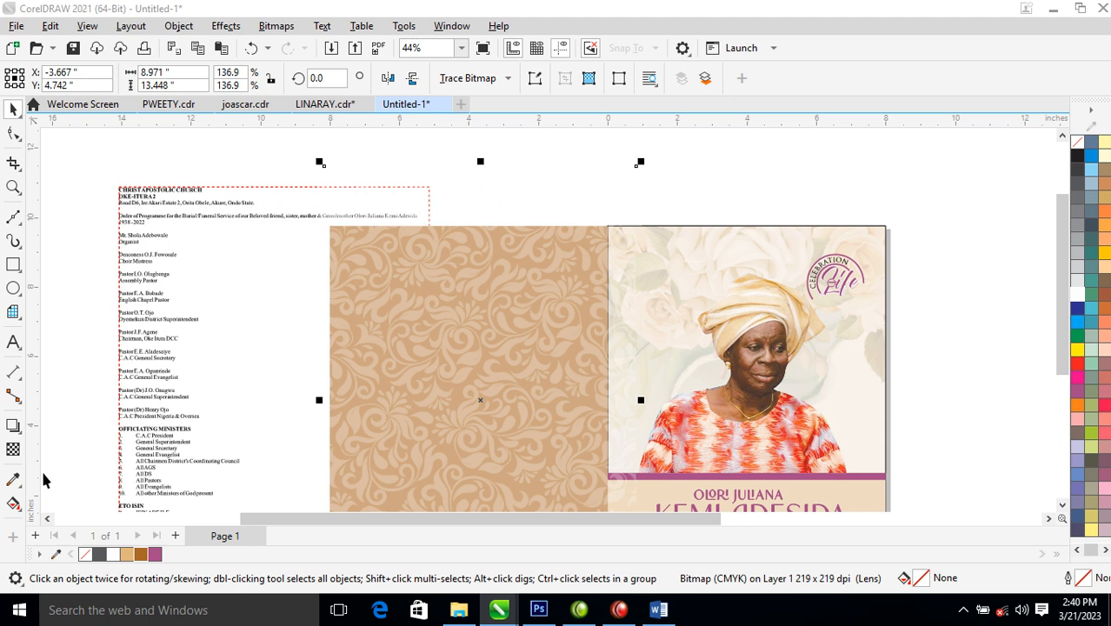
# - Fade the pattern with uniform transparency of 50 and convert it to a bitmap again
pyautogui.click(13, 451)
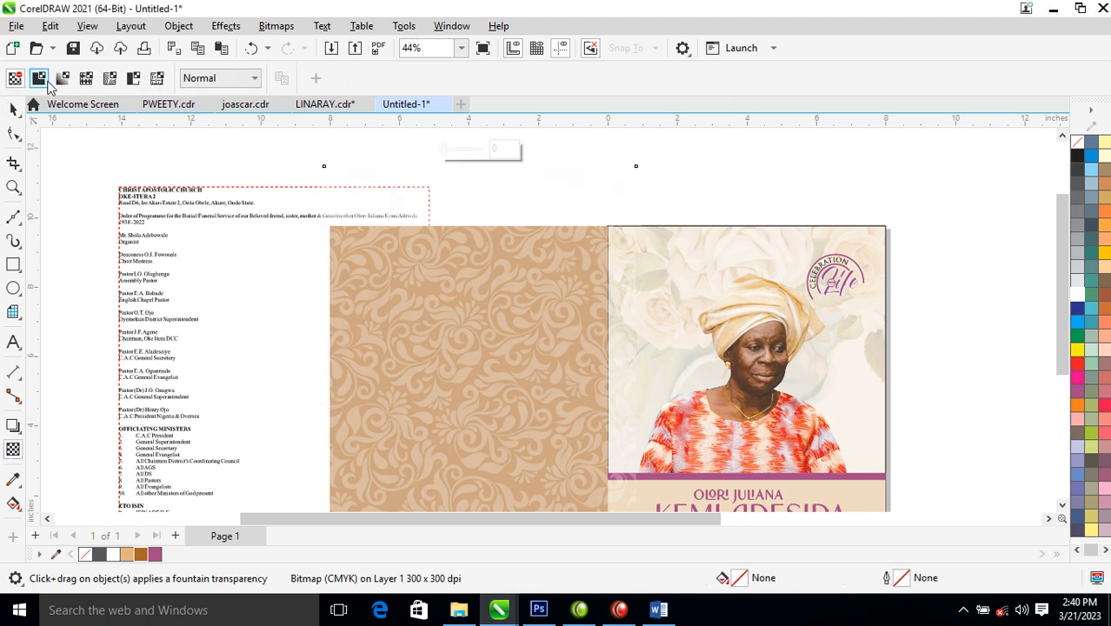
pyautogui.click(39, 79)
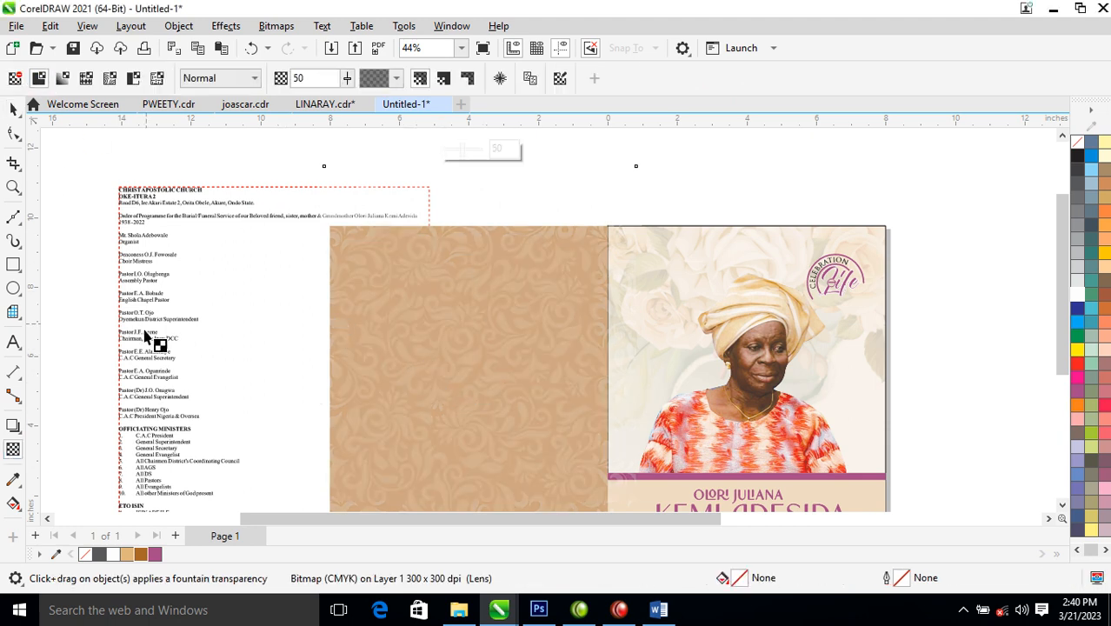
pyautogui.click(277, 25)
pyautogui.click(318, 49)
pyautogui.click(576, 392)
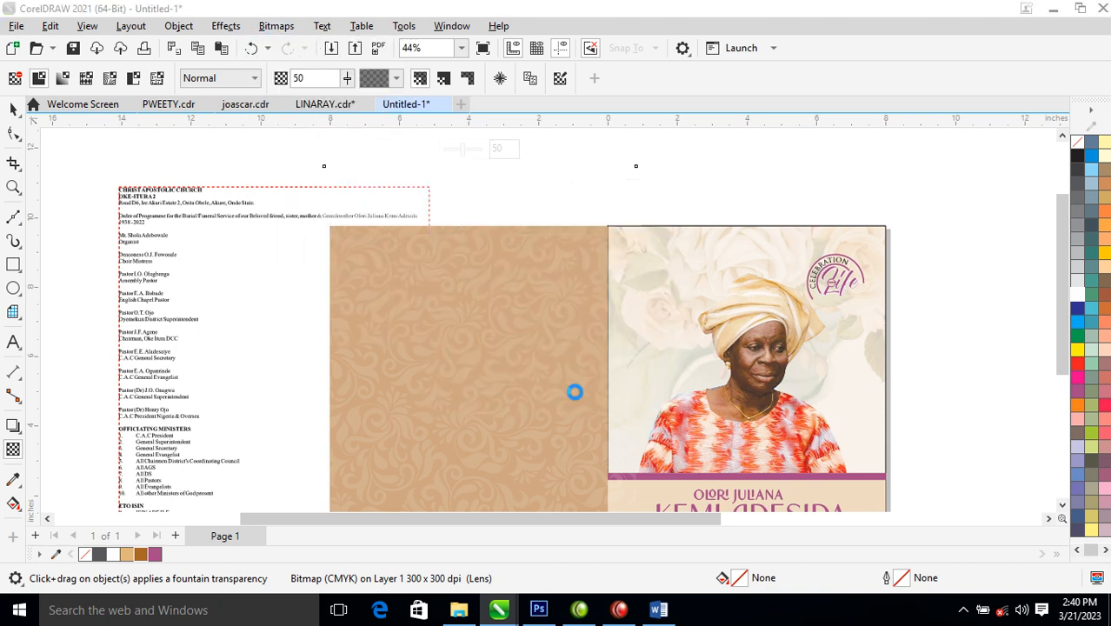
# - PowerClip the faded pattern inside the tan rectangle so it covers the panel edge to edge
pyautogui.press('space')
pyautogui.moveTo(527, 313); pyautogui.dragTo(680, 314)
pyautogui.moveTo(588, 324); pyautogui.dragTo(384, 305)
pyautogui.click(452, 363)
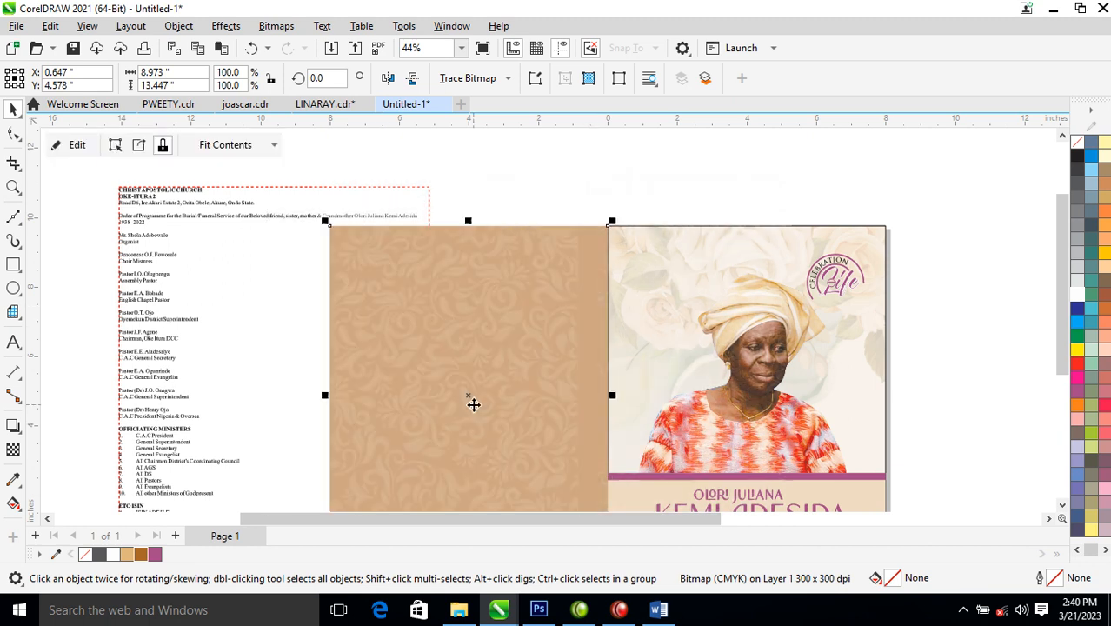
pyautogui.keyDown('ctrl'); pyautogui.click(501, 340); pyautogui.keyUp('ctrl')
pyautogui.moveTo(468, 374); pyautogui.dragTo(518, 392)
pyautogui.scroll(-3, 518, 392)
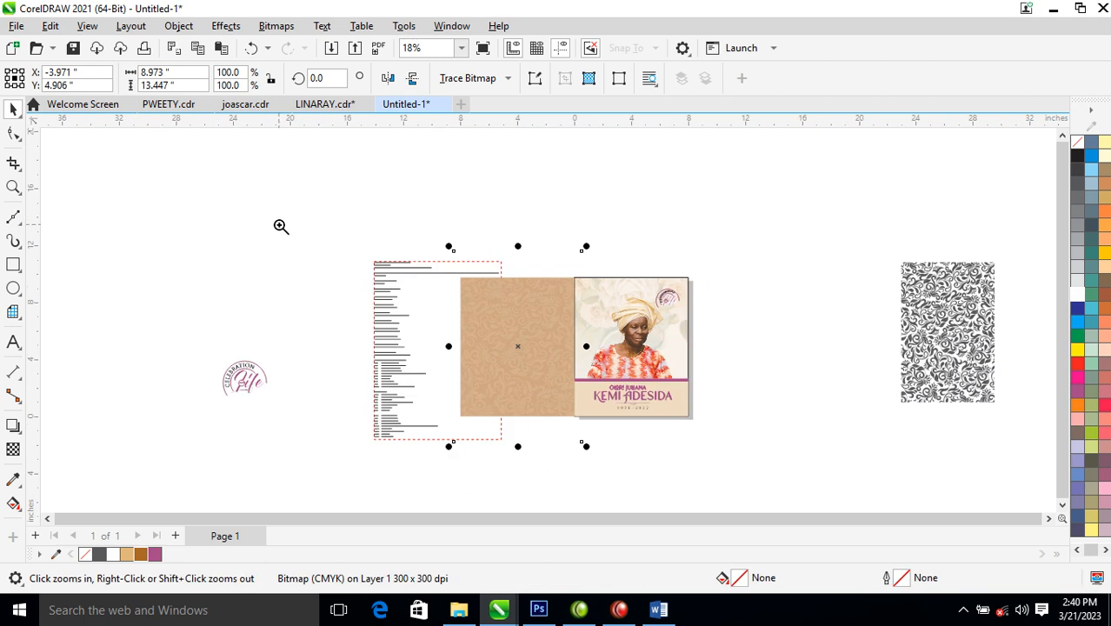
pyautogui.scroll(2, 481, 359)
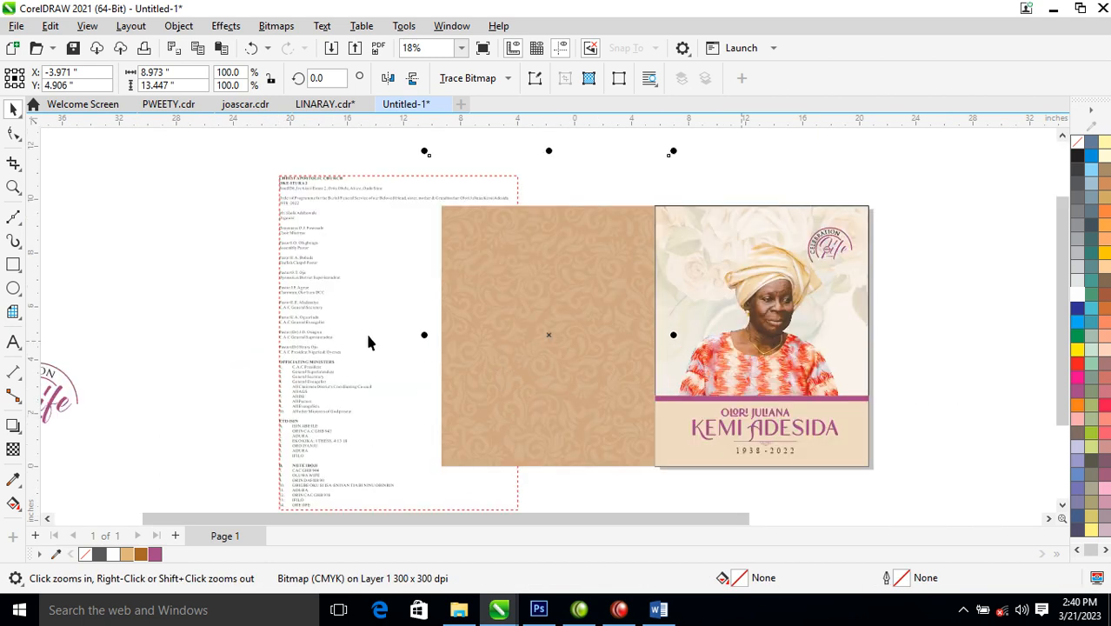
pyautogui.click(245, 273)
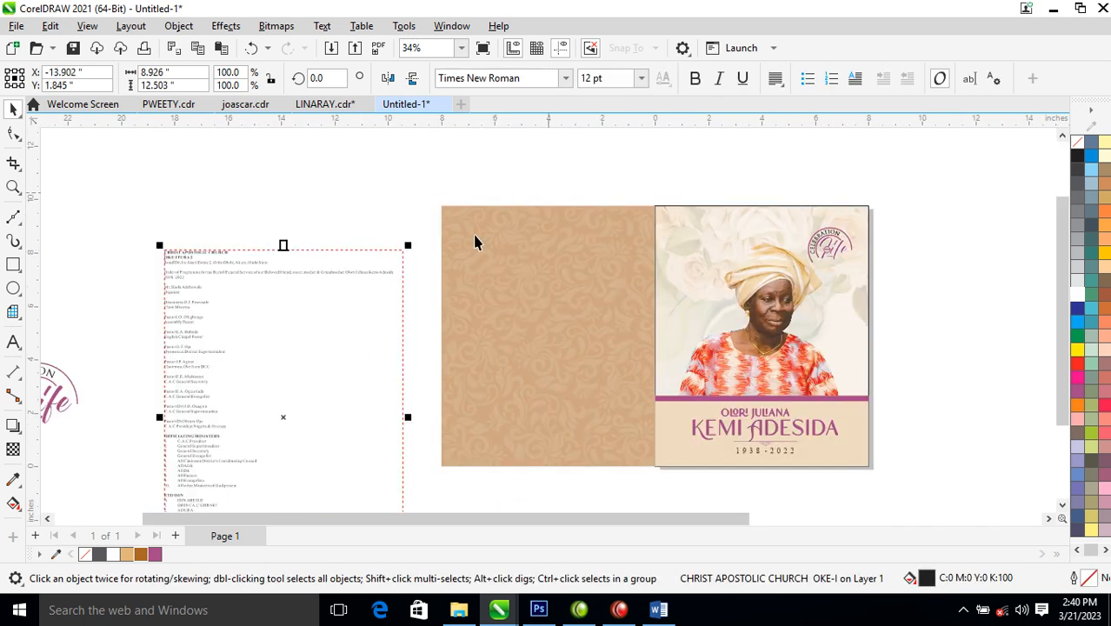
pyautogui.moveTo(405, 180); pyautogui.dragTo(923, 496)
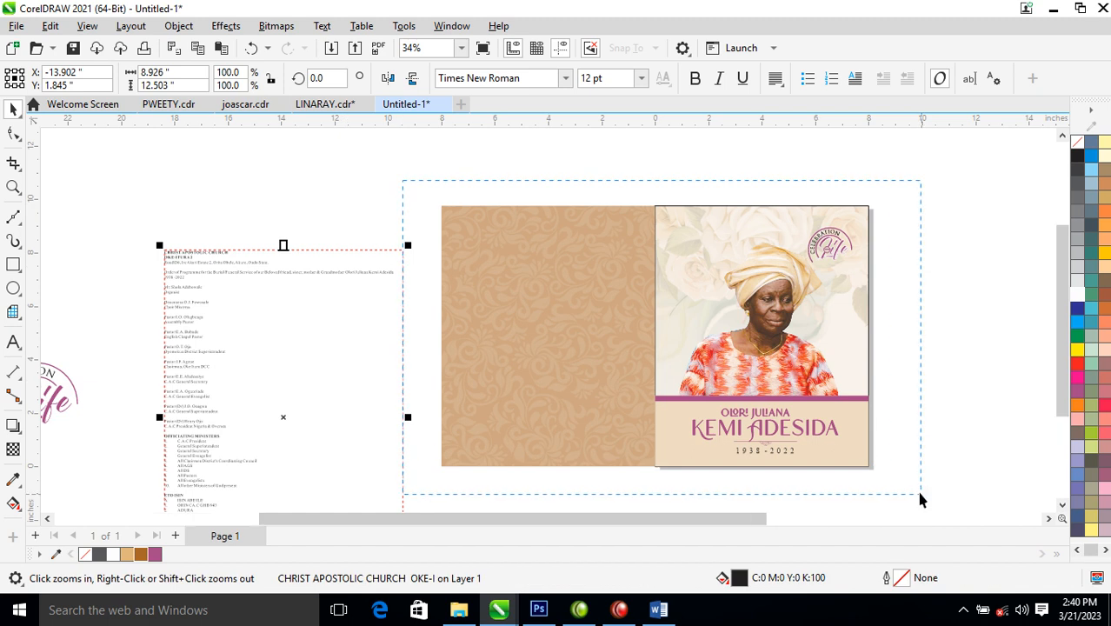
# - Remove the outline from the front cover portrait
pyautogui.click(735, 208)
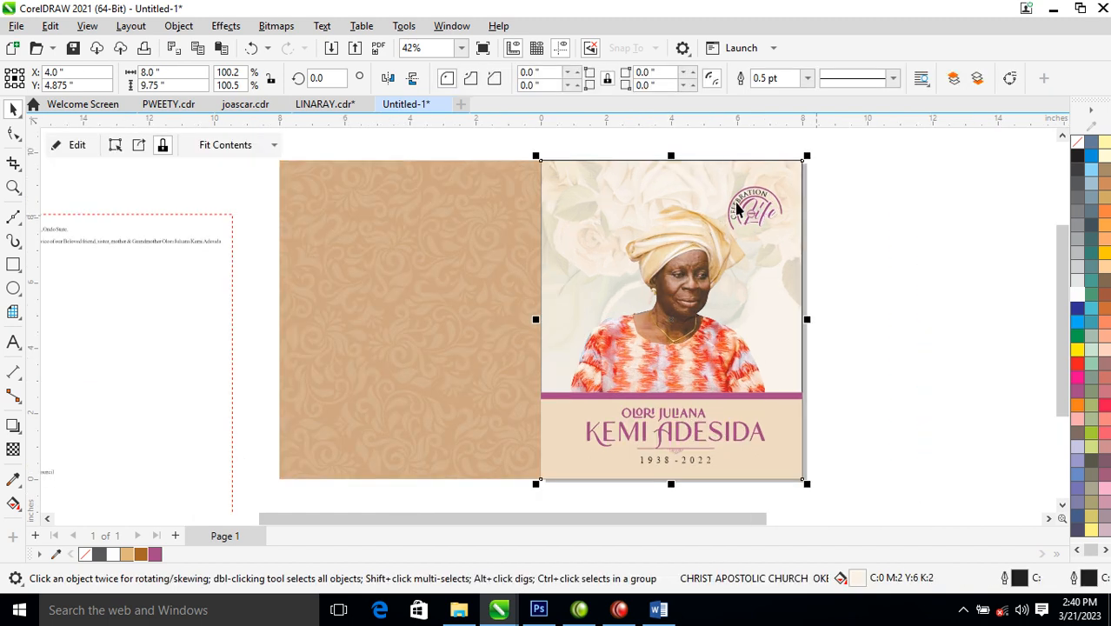
pyautogui.rightClick(1078, 146)
pyautogui.click(1048, 162)
# - Mirror-copy the plum stripe from the front cover across onto the back panel
pyautogui.press('z')
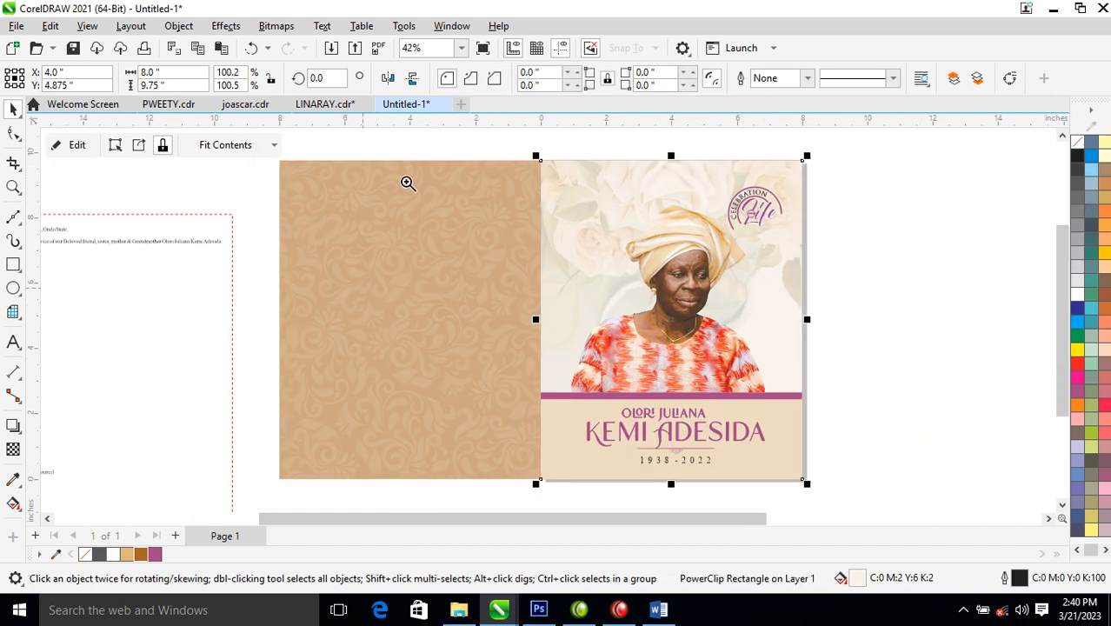
pyautogui.moveTo(251, 167); pyautogui.dragTo(816, 480)
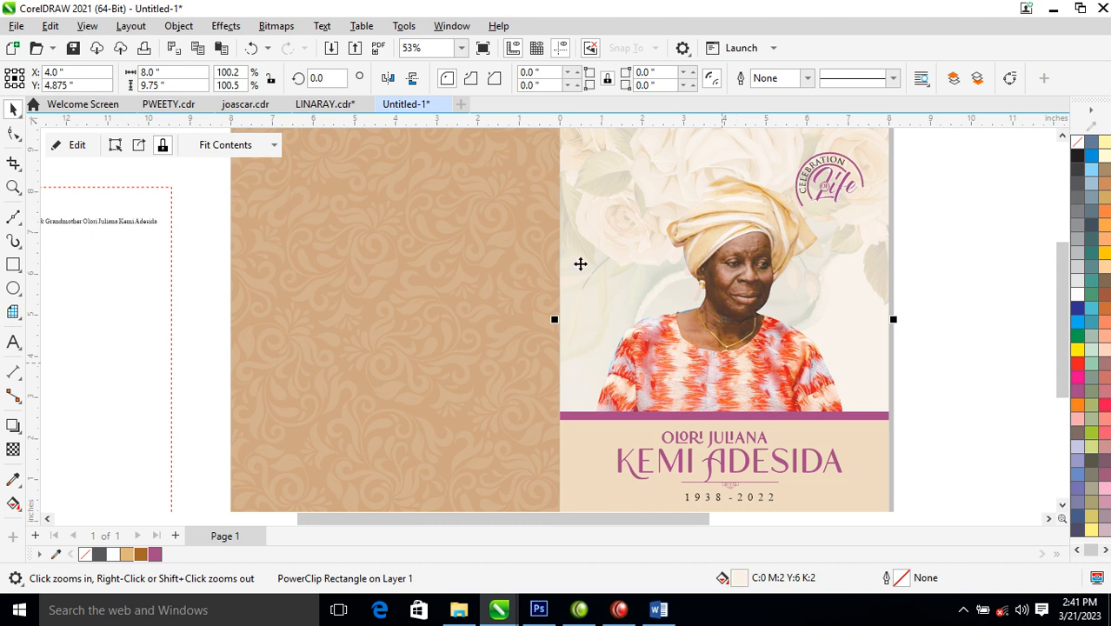
pyautogui.scroll(-2, 550, 280)
pyautogui.press('z')
pyautogui.moveTo(346, 163); pyautogui.dragTo(849, 462)
pyautogui.press('space')
pyautogui.click(752, 389)
pyautogui.moveTo(763, 393); pyautogui.dragTo(439, 251)
pyautogui.rightClick(439, 380)
pyautogui.click(920, 316)
# - Thicken the back panel's plum stripe into an 8 × 0.489 inch bar
pyautogui.click(443, 389)
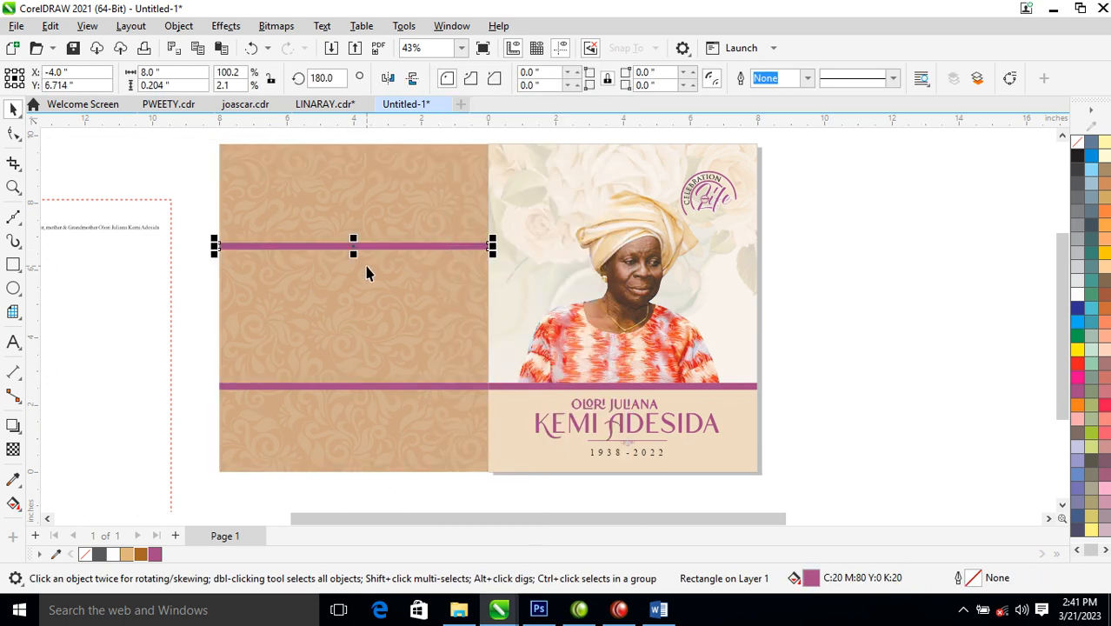
pyautogui.moveTo(357, 255); pyautogui.dragTo(357, 265)
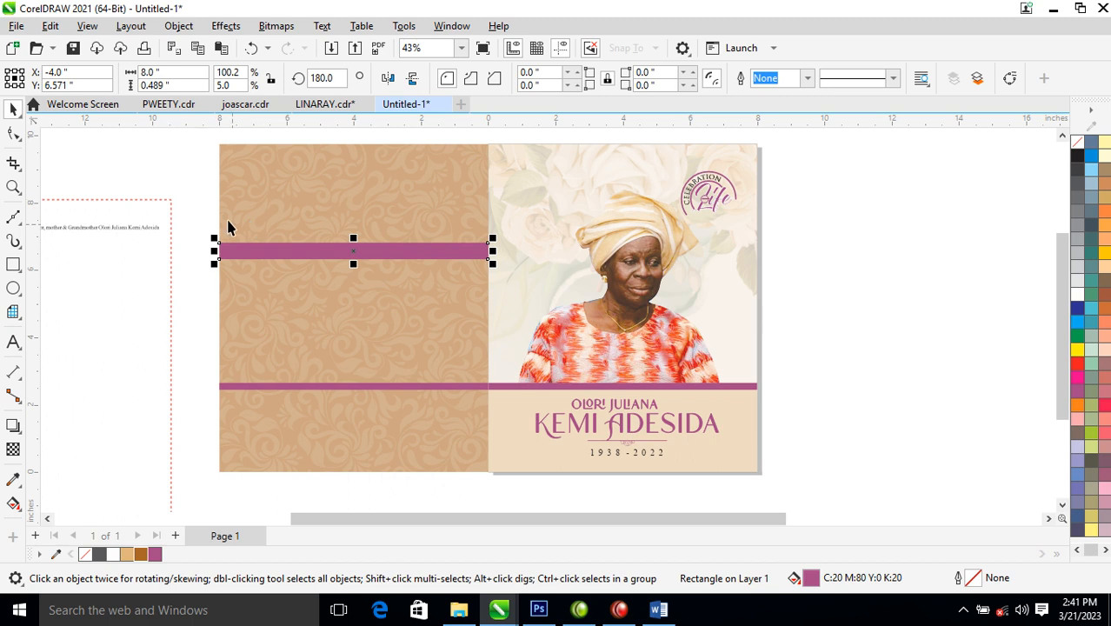
pyautogui.press('z')
pyautogui.moveTo(209, 207); pyautogui.dragTo(596, 339)
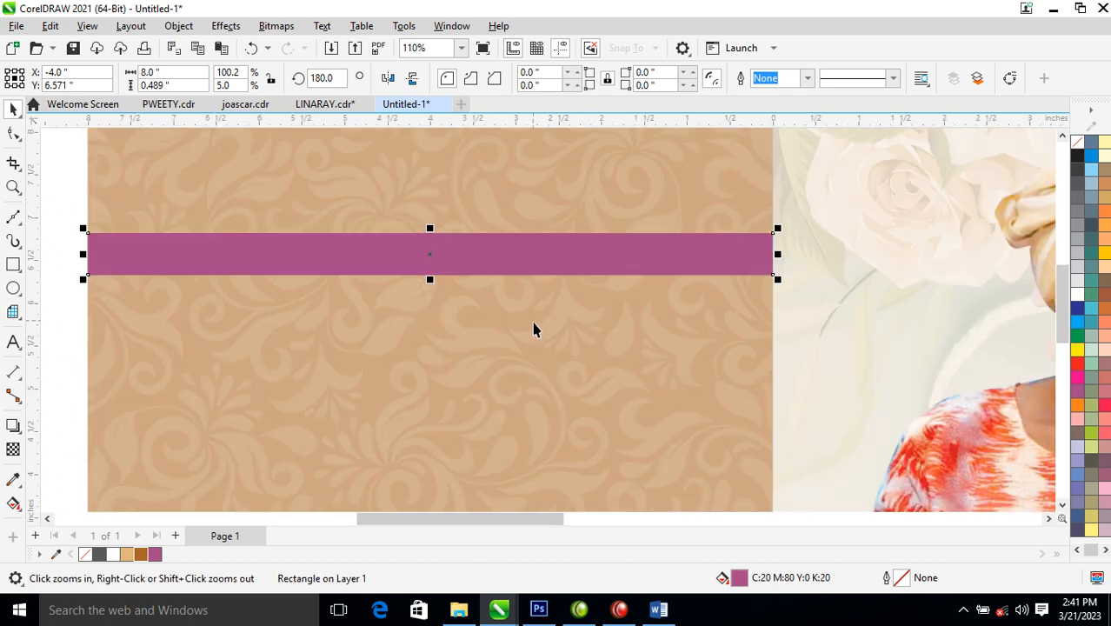
# - Type the word 'Appreciation' on the purple band
pyautogui.press('F8')
pyautogui.click(381, 252)
pyautogui.write('A')
pyautogui.press('BackSpace')
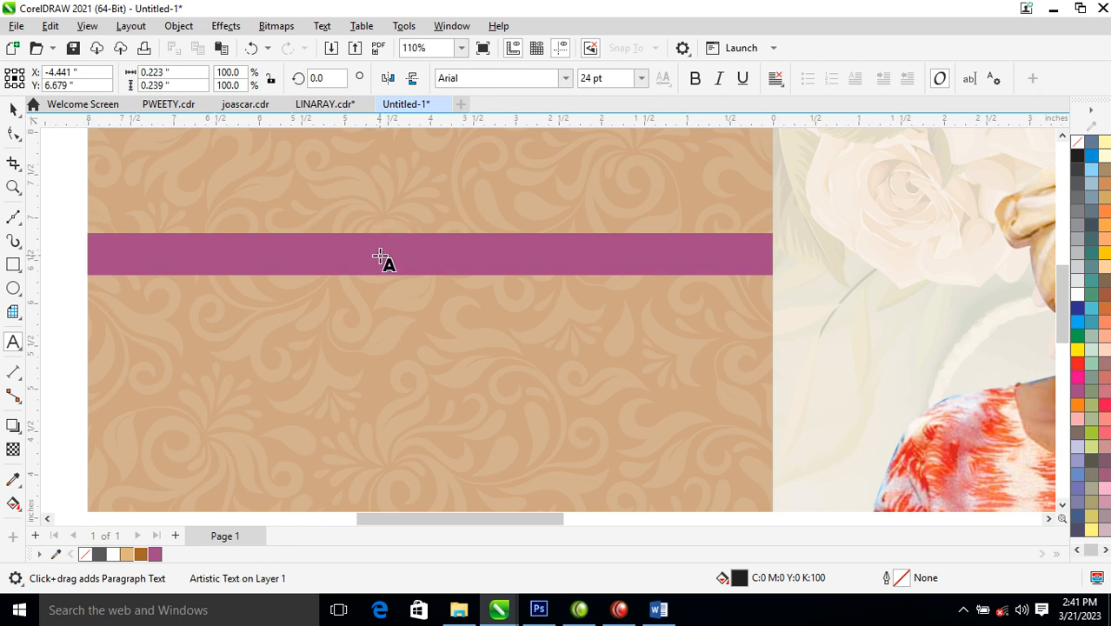
pyautogui.write('App')
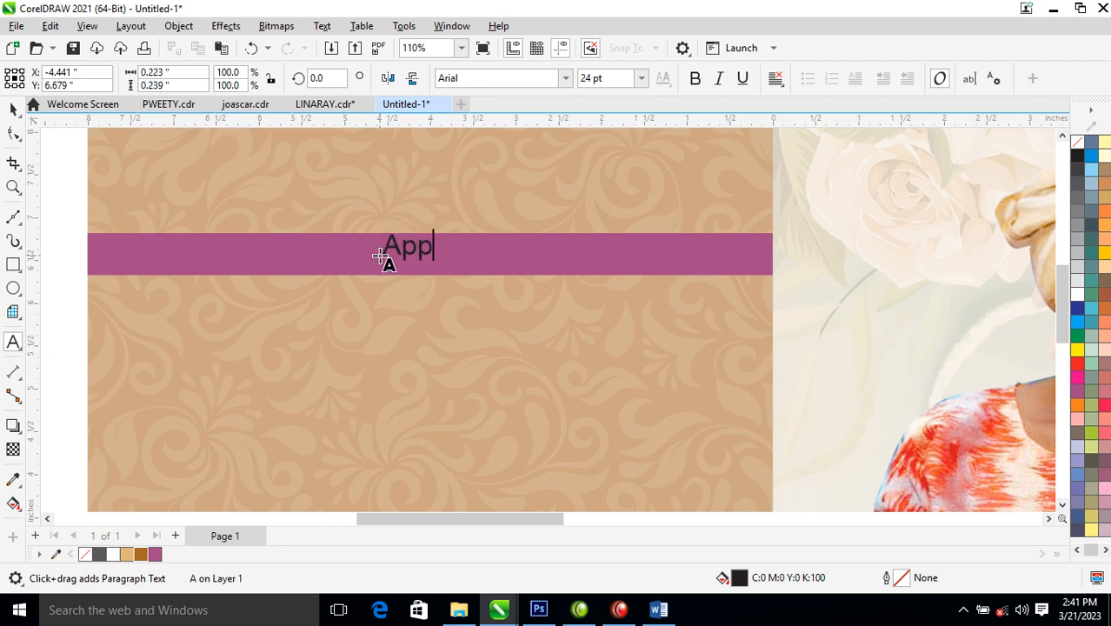
pyautogui.write('recia')
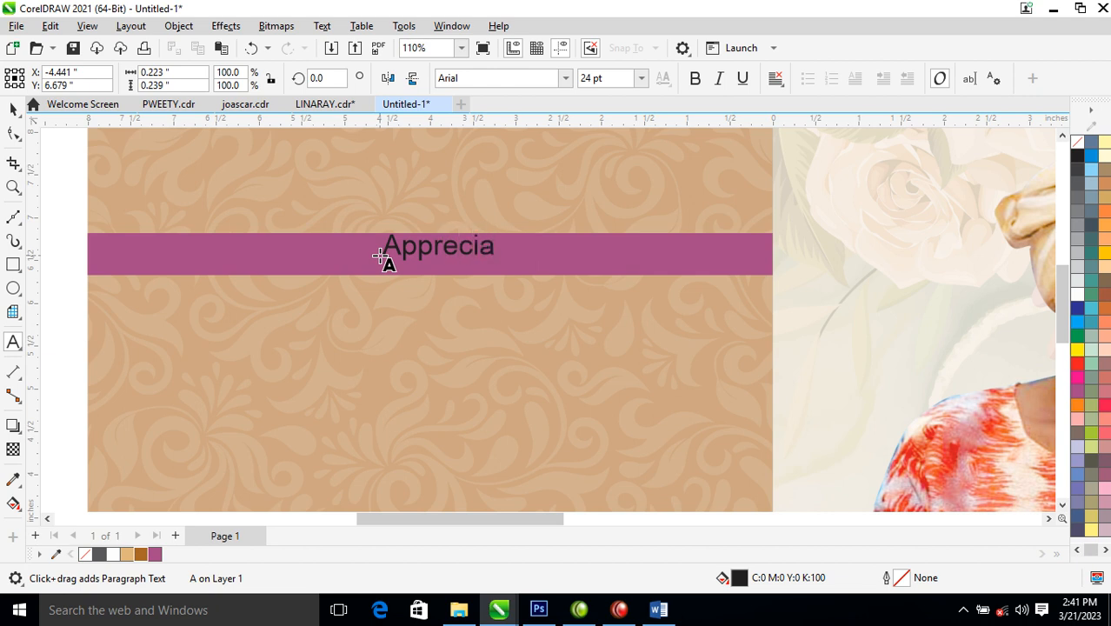
pyautogui.write('c')
pyautogui.press('BackSpace')
pyautogui.write('tion')
pyautogui.hotkey('ctrl', 'space')
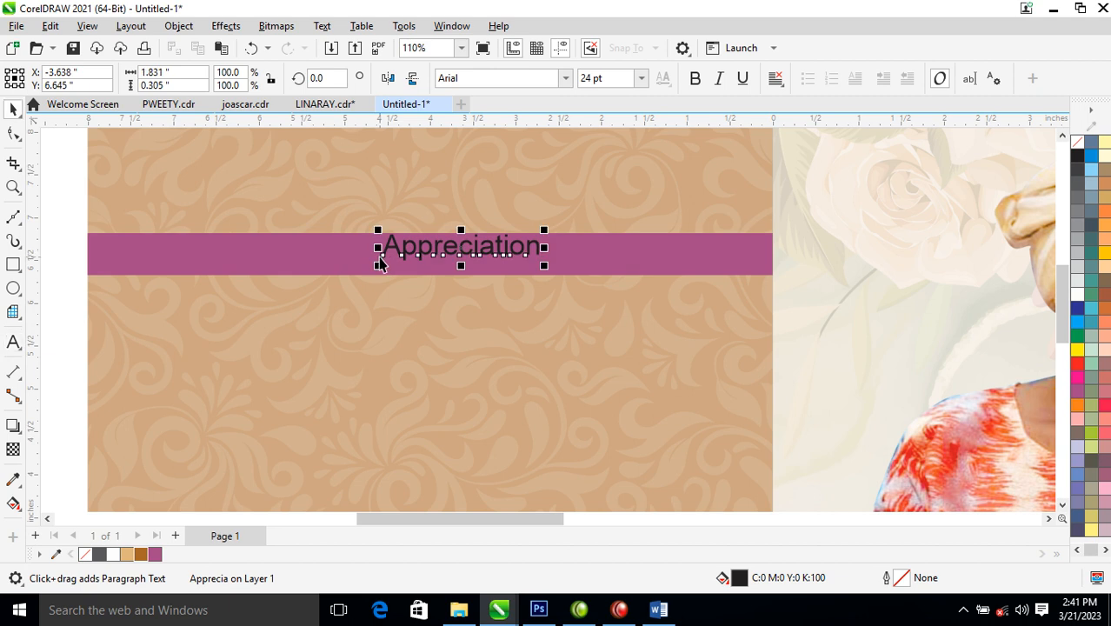
# - Set Appreciation in Kingston script, colour it white and position it on the plum bar
pyautogui.click(565, 78)
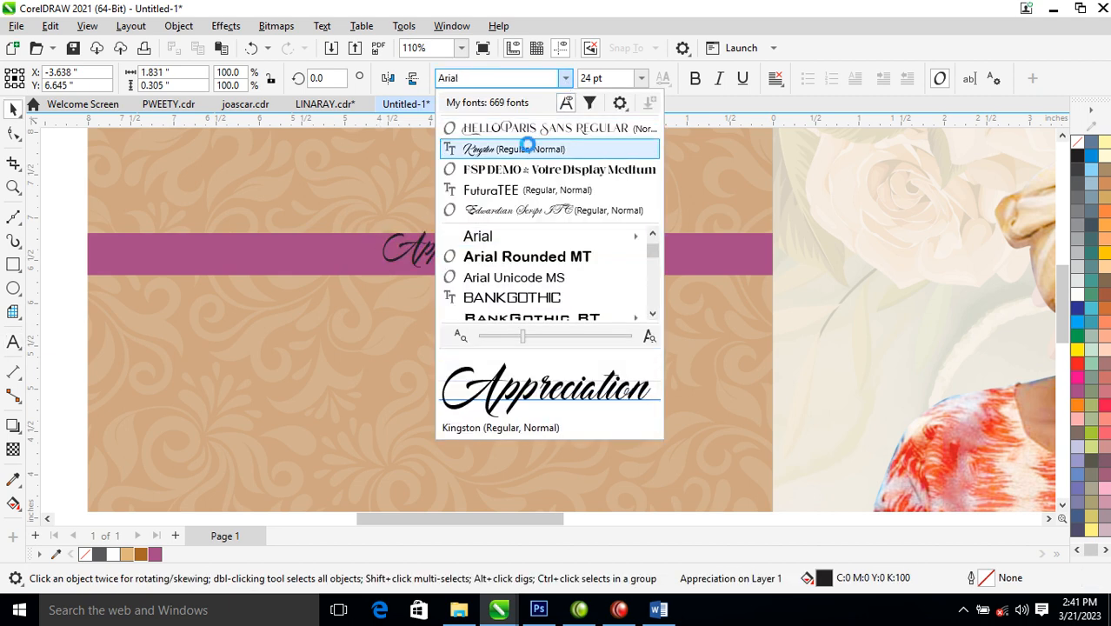
pyautogui.click(528, 148)
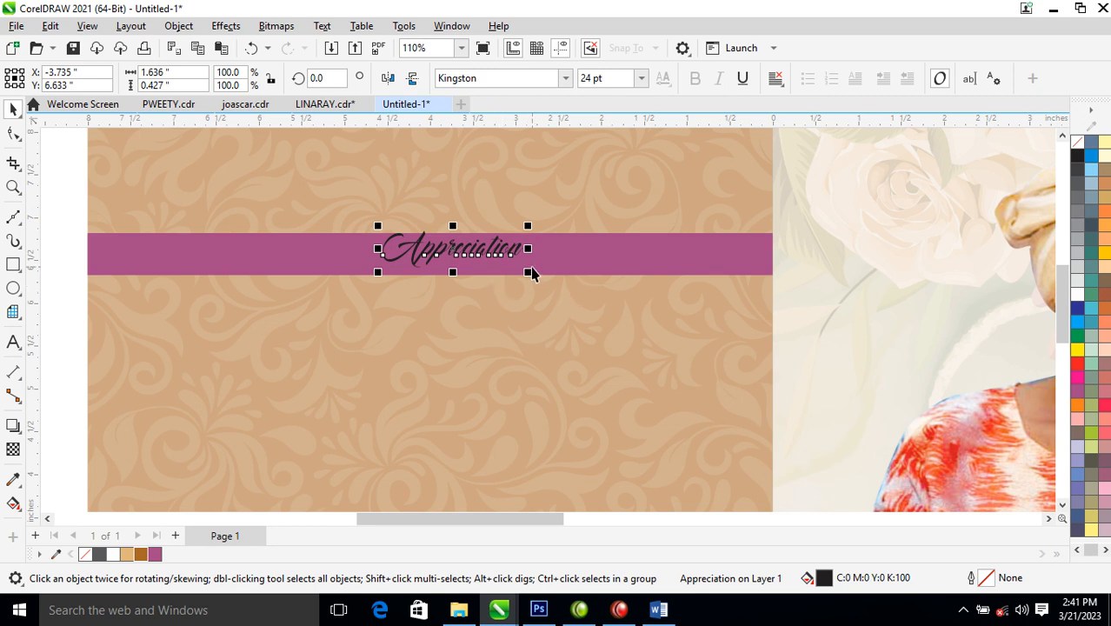
pyautogui.moveTo(506, 252); pyautogui.dragTo(478, 262)
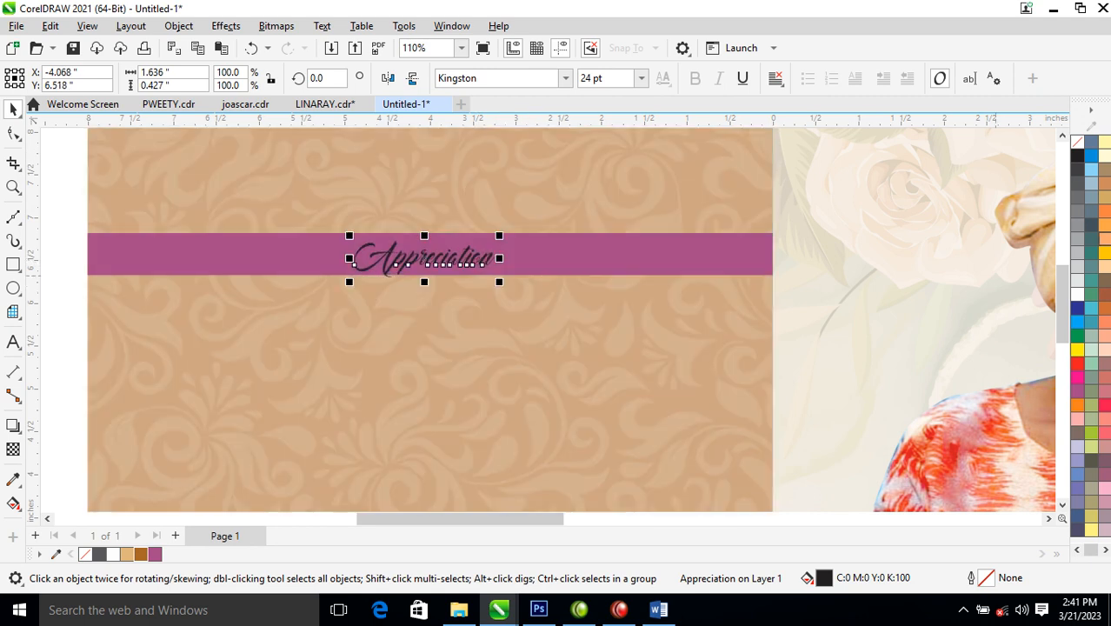
pyautogui.click(1078, 295)
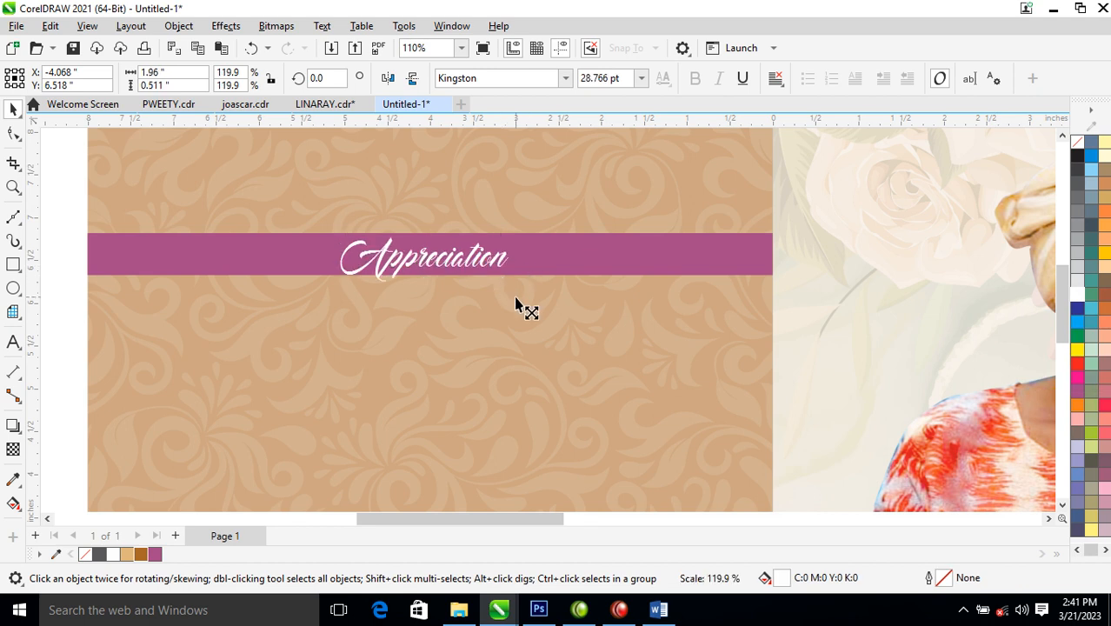
pyautogui.click(555, 268)
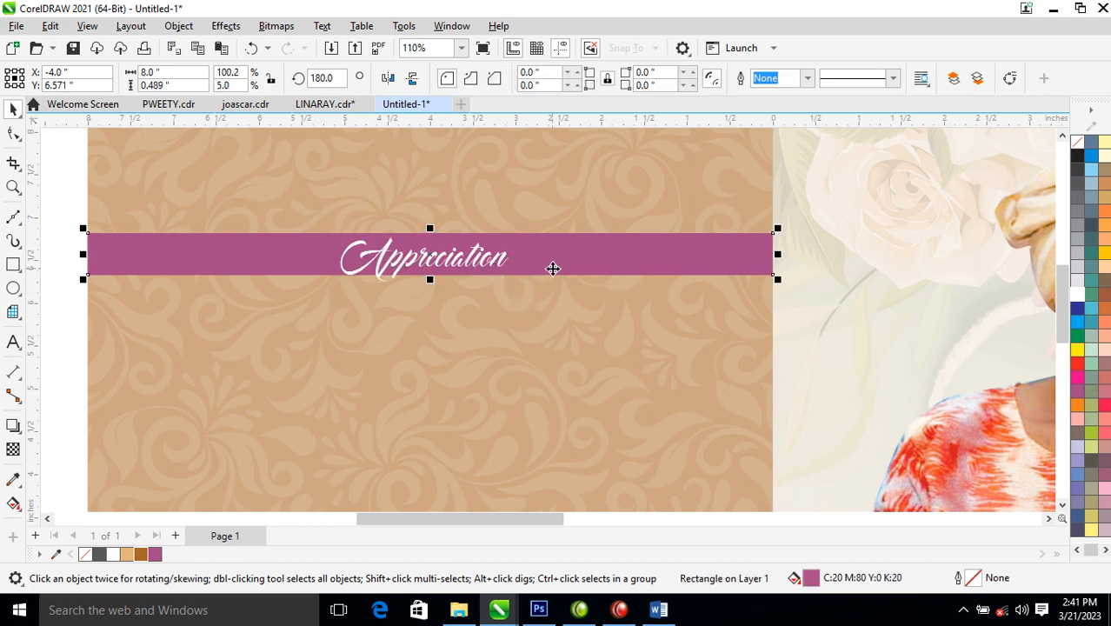
# - Stretch the purple Appreciation band down to 0.583 inches high, then deselect it
pyautogui.scroll(-3, 553, 269)
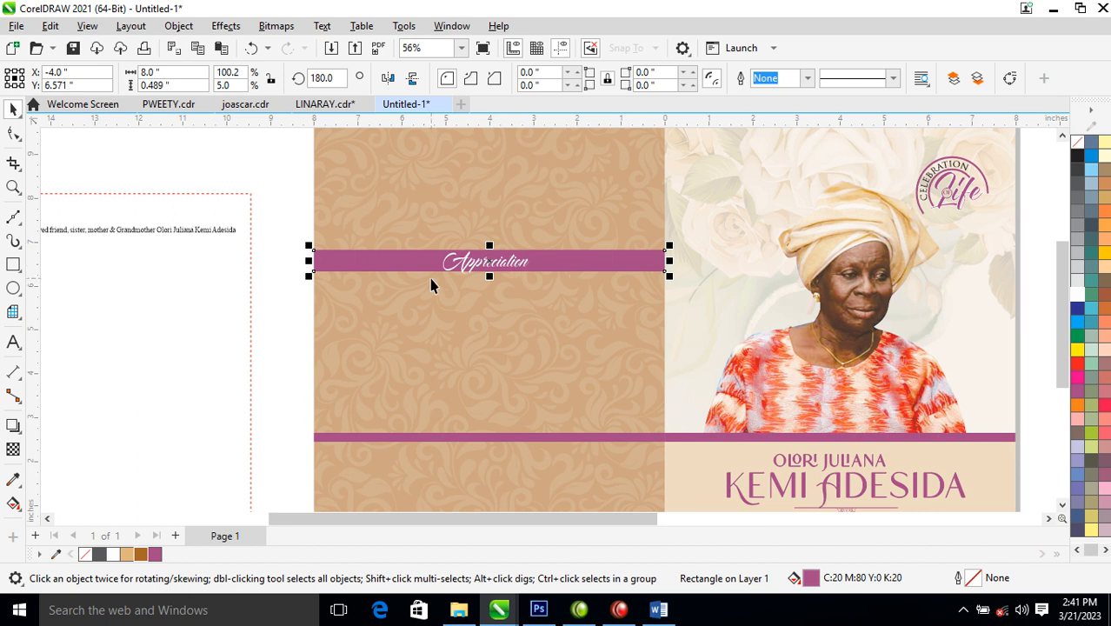
pyautogui.moveTo(488, 279); pyautogui.dragTo(494, 294)
pyautogui.scroll(-3, 646, 326)
pyautogui.press('z')
pyautogui.moveTo(454, 214); pyautogui.dragTo(856, 439)
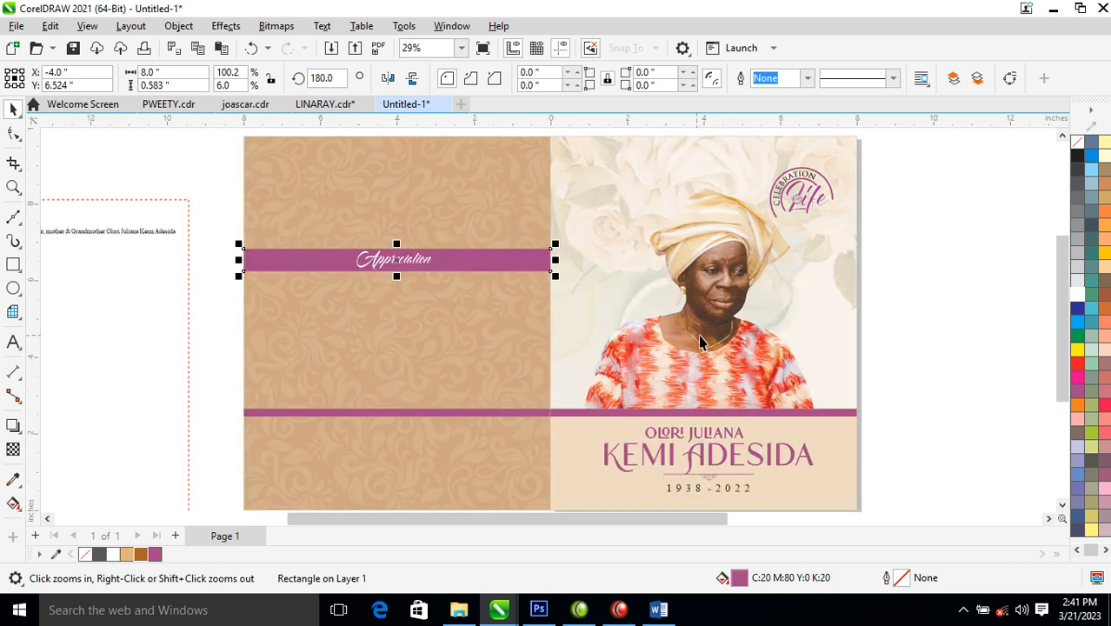
pyautogui.click(941, 288)
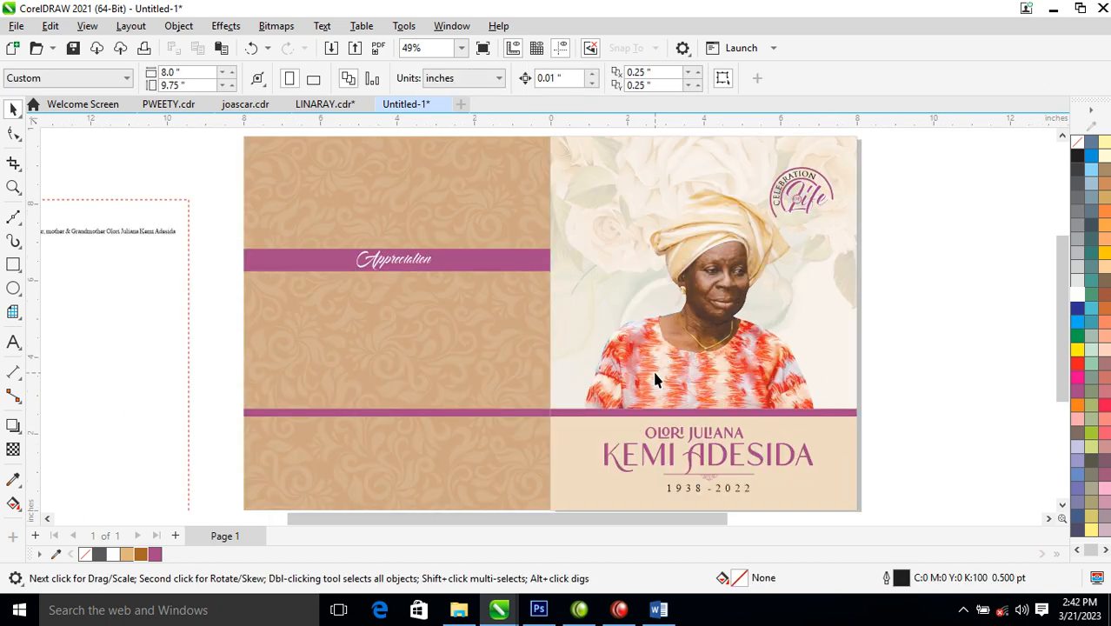
# - Zoom in on the back panel, then reframe the whole cover spread and check the damask panel
pyautogui.press('z')
pyautogui.moveTo(229, 236); pyautogui.dragTo(625, 438)
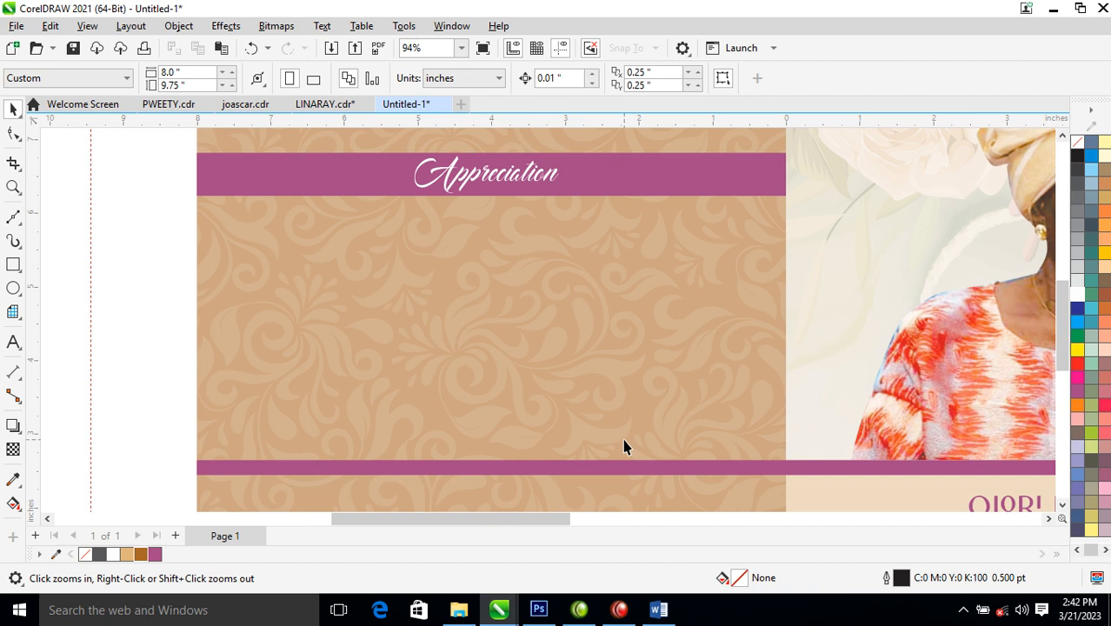
pyautogui.scroll(-4, 648, 329)
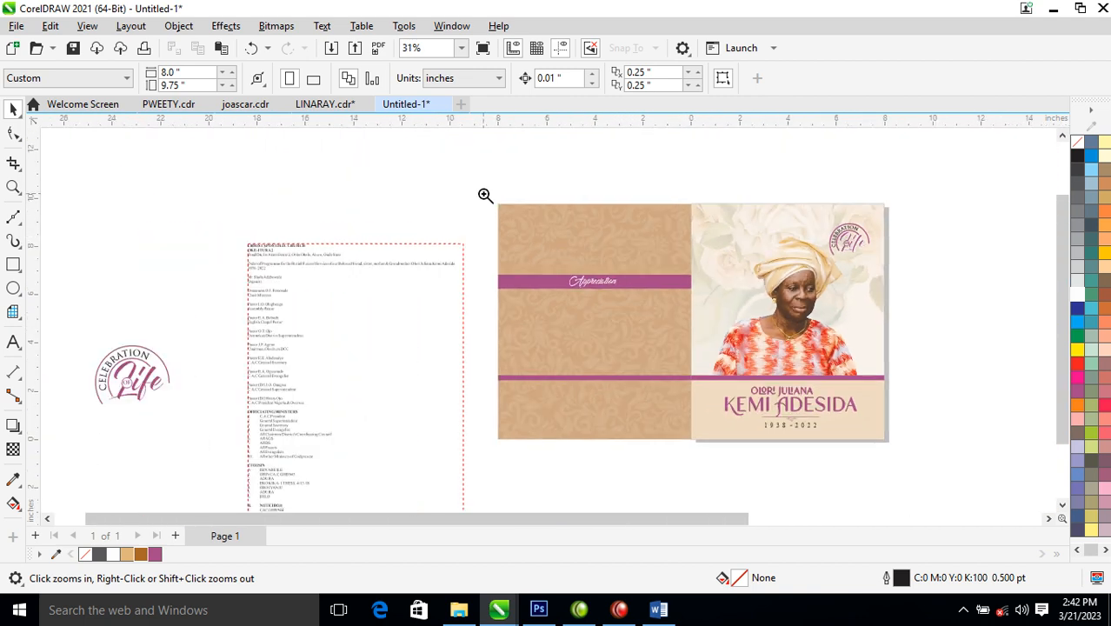
pyautogui.moveTo(492, 195); pyautogui.dragTo(888, 443)
pyautogui.scroll(-2, 735, 309)
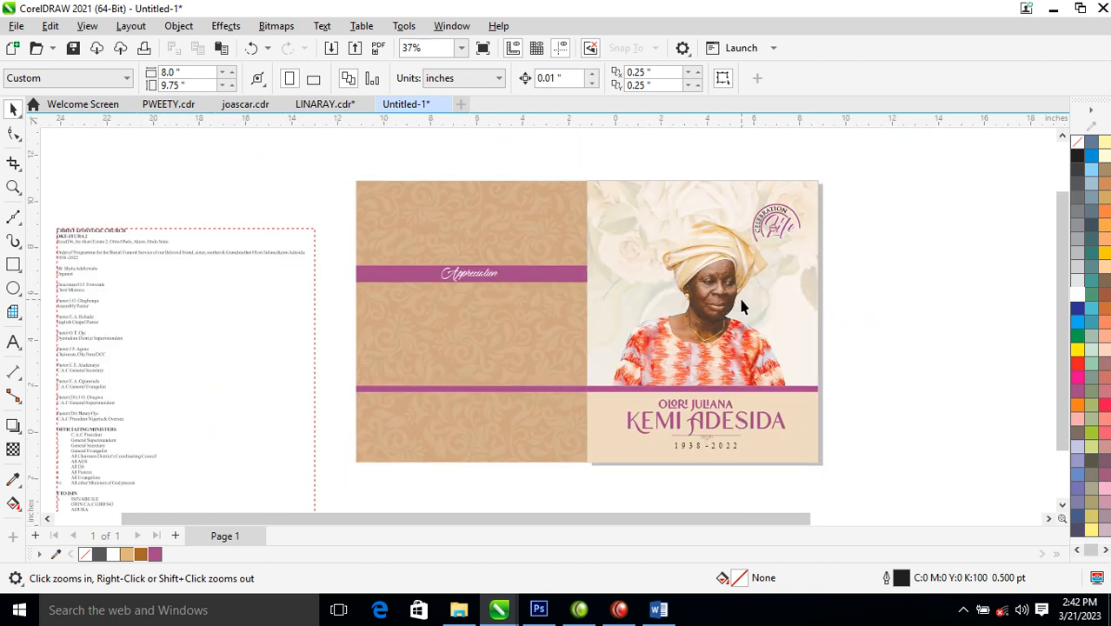
pyautogui.moveTo(367, 168); pyautogui.dragTo(916, 445)
pyautogui.press('space')
pyautogui.click(423, 208)
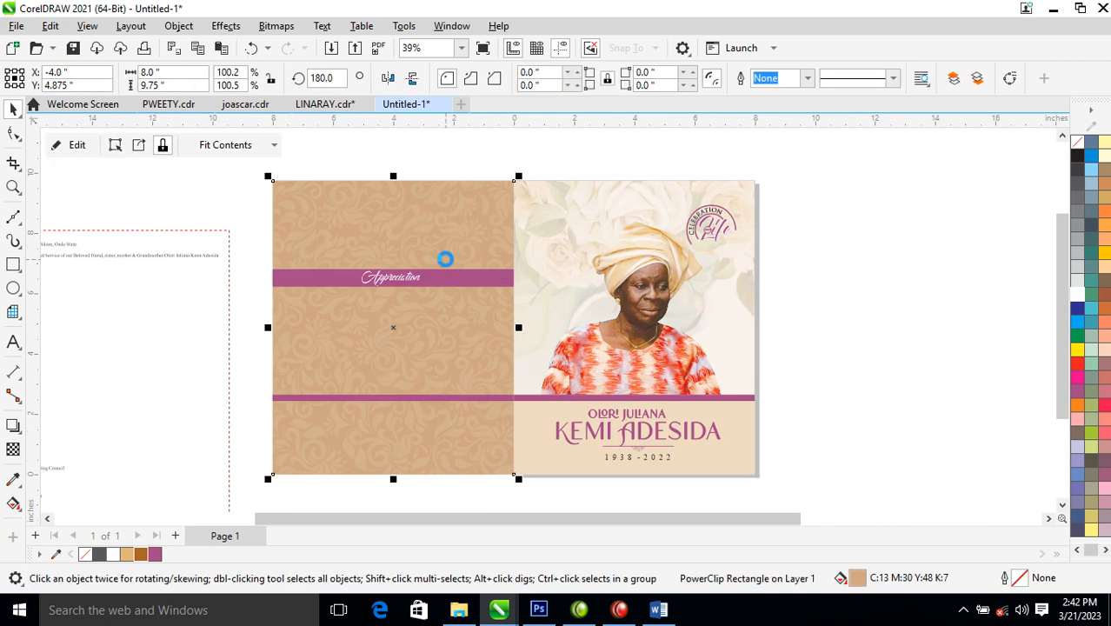
pyautogui.click(819, 264)
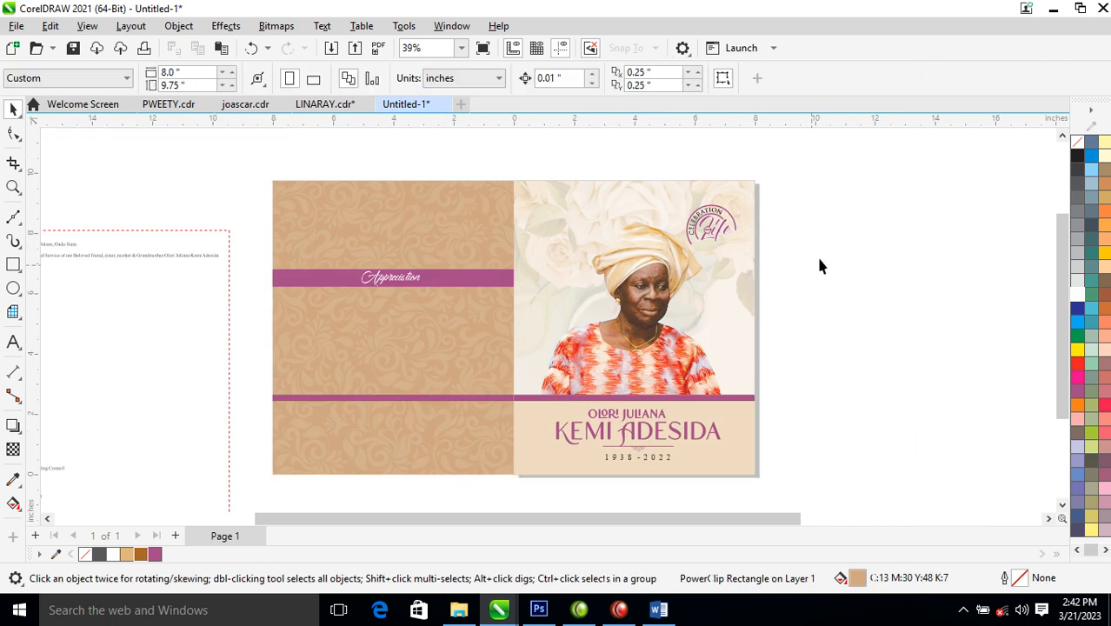
# - Add Page 2 holding a centred copy of the damask panel, lightened to pale tan
pyautogui.click(175, 536)
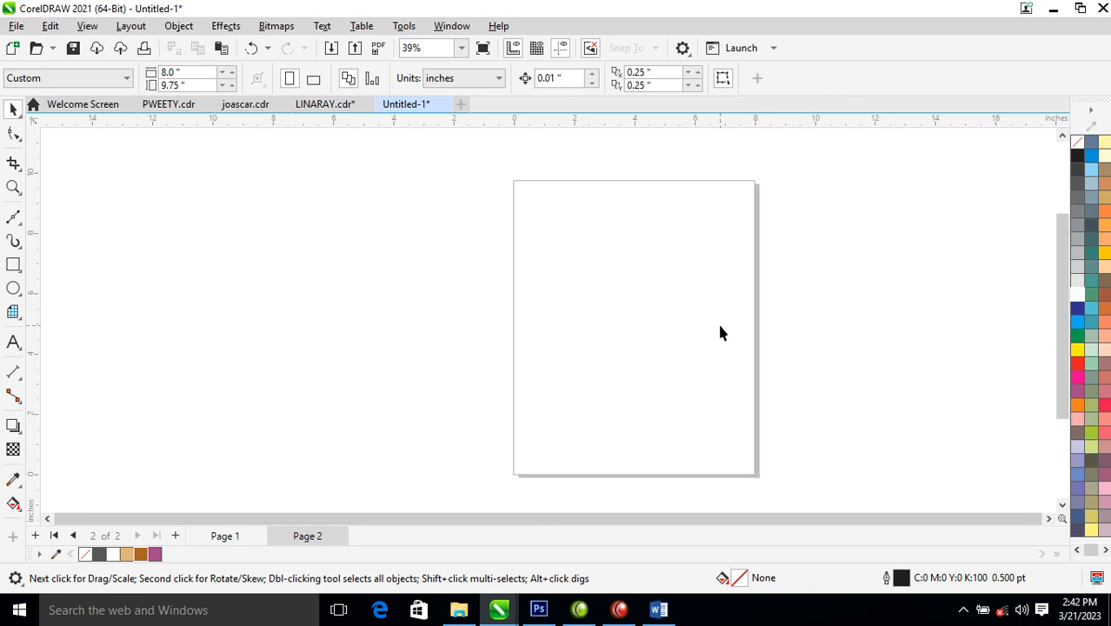
pyautogui.hotkey('ctrl', 'v')
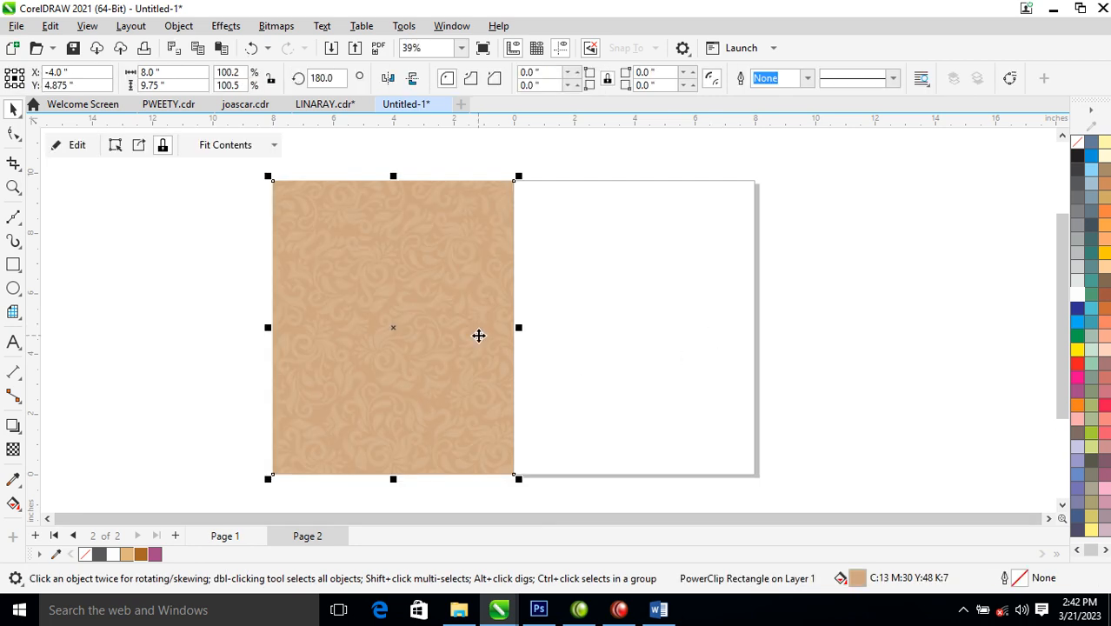
pyautogui.press('p')
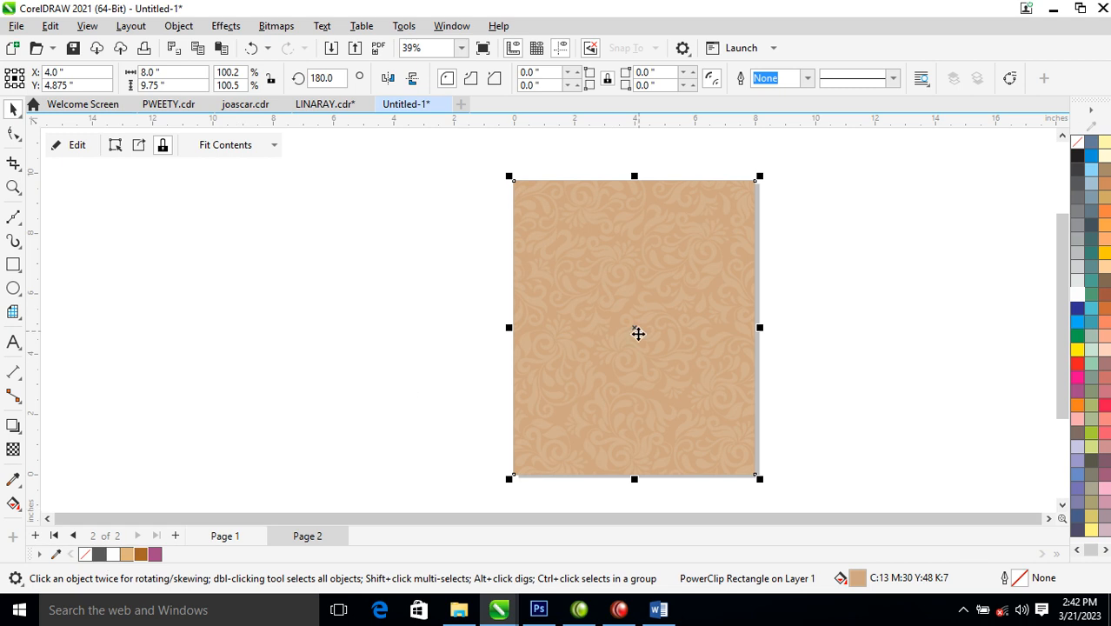
pyautogui.click(127, 556)
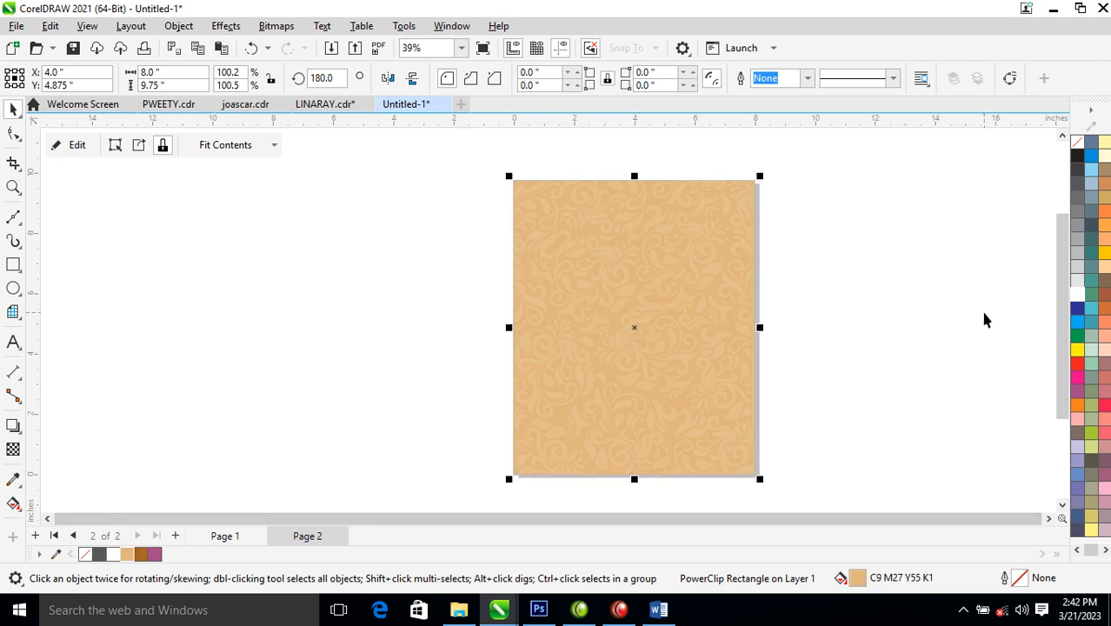
pyautogui.keyDown('ctrl'); pyautogui.click(1077, 294); pyautogui.keyUp('ctrl')
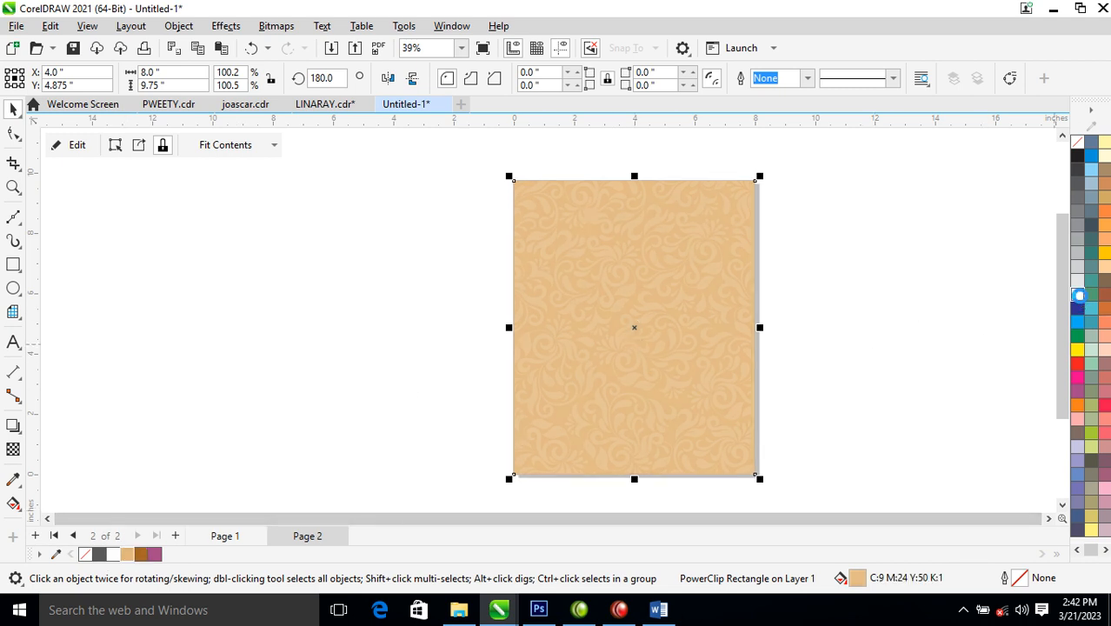
pyautogui.keyDown('ctrl'); pyautogui.click(1078, 294); pyautogui.keyUp('ctrl')
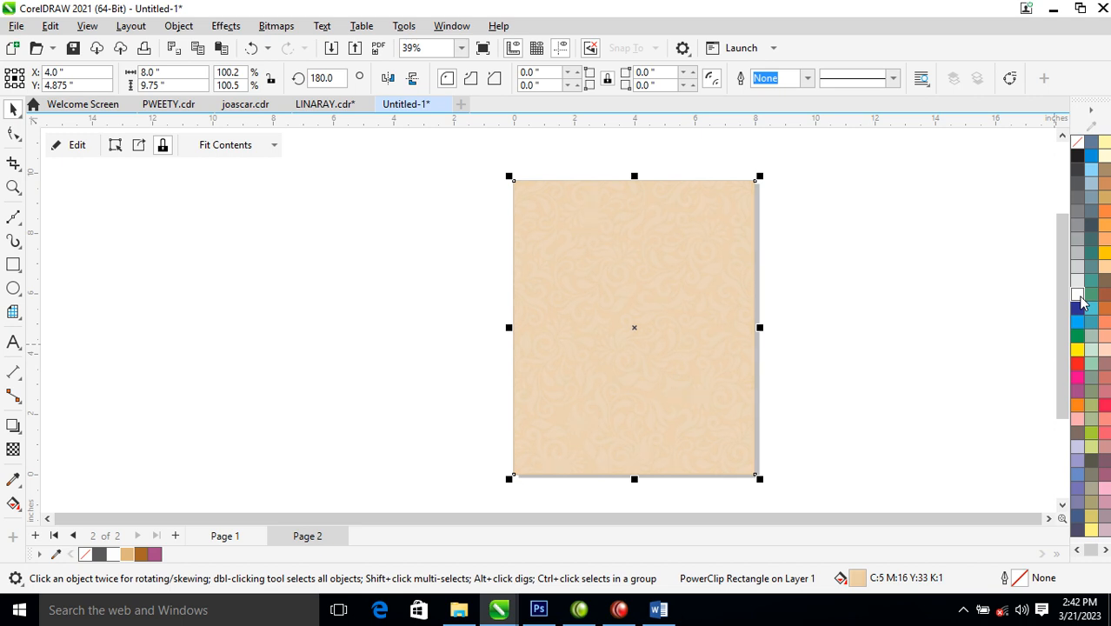
pyautogui.keyDown('ctrl'); pyautogui.click(1079, 296); pyautogui.keyUp('ctrl')
pyautogui.keyDown('ctrl'); pyautogui.click(1079, 296); pyautogui.keyUp('ctrl')
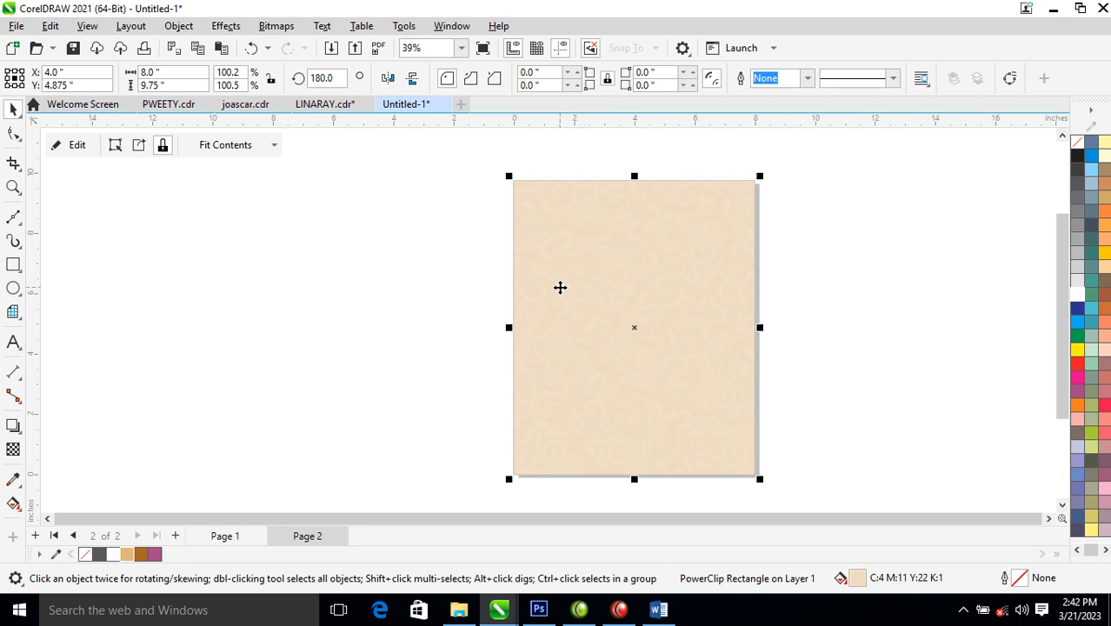
# - Zoom in to inspect the pale tan panel's upper half, then return to Page 1
pyautogui.press('z')
pyautogui.moveTo(478, 172); pyautogui.dragTo(799, 345)
pyautogui.rightClick(772, 349)
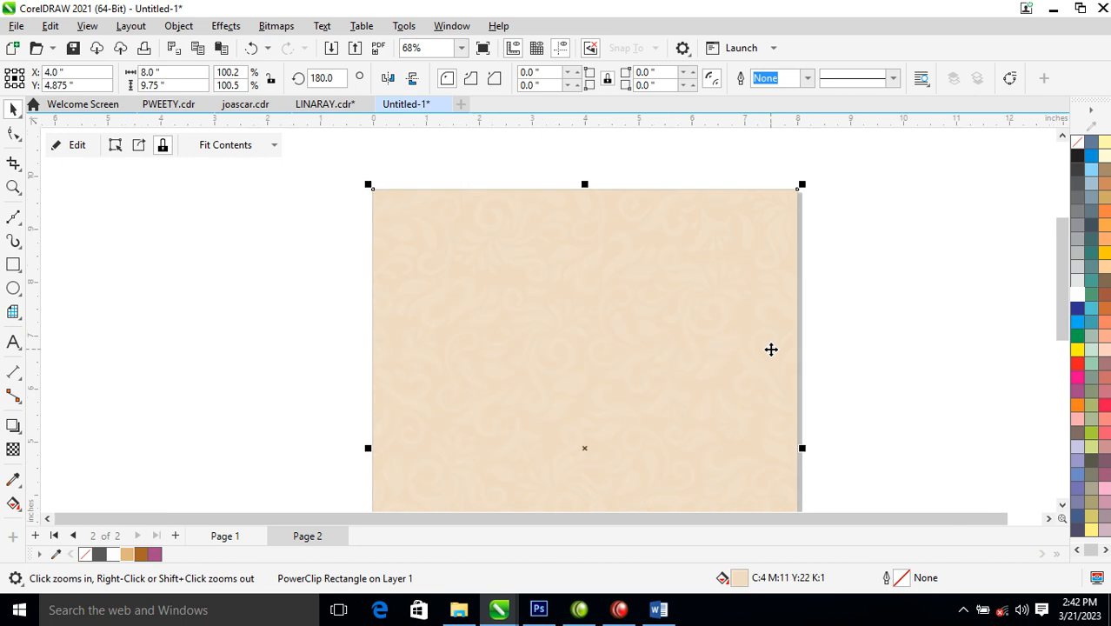
pyautogui.moveTo(466, 212); pyautogui.dragTo(828, 362)
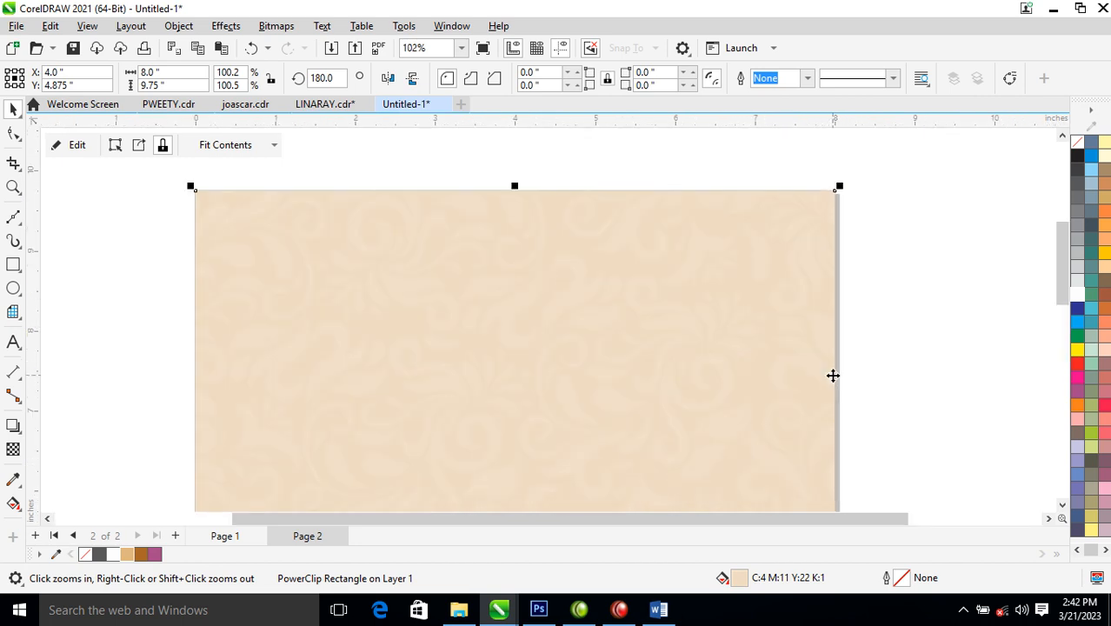
pyautogui.scroll(-4, 461, 402)
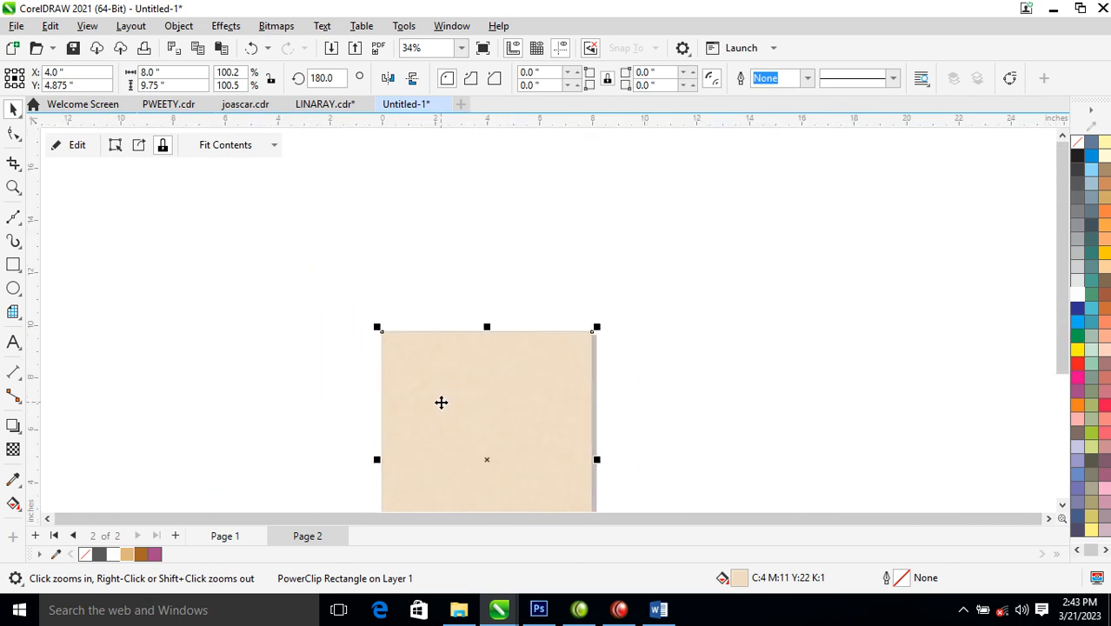
pyautogui.moveTo(323, 291); pyautogui.dragTo(658, 541)
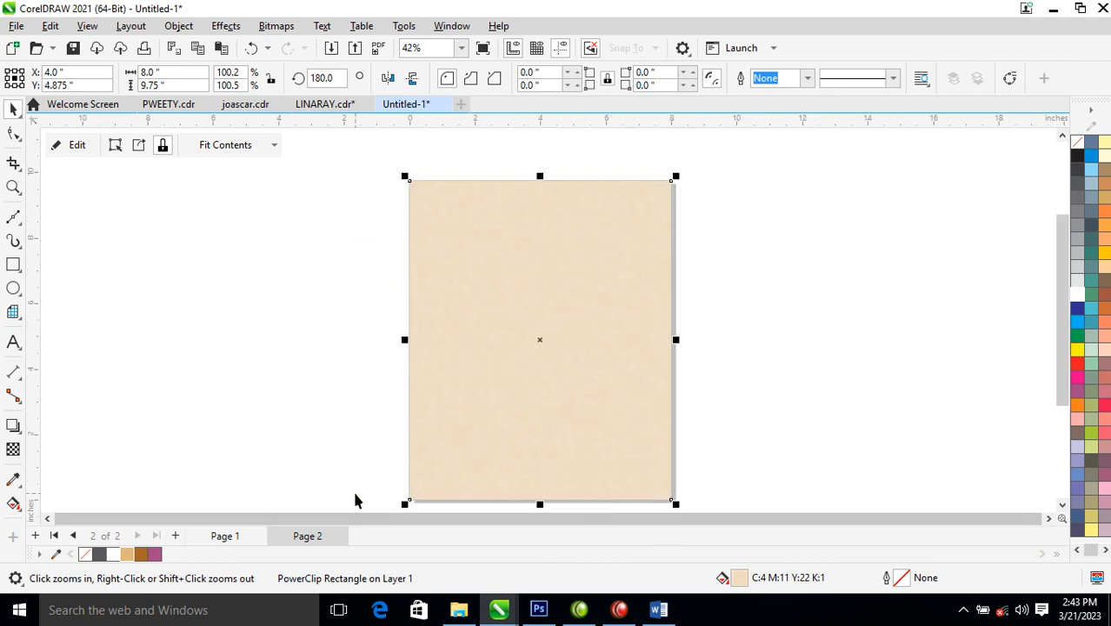
pyautogui.click(237, 537)
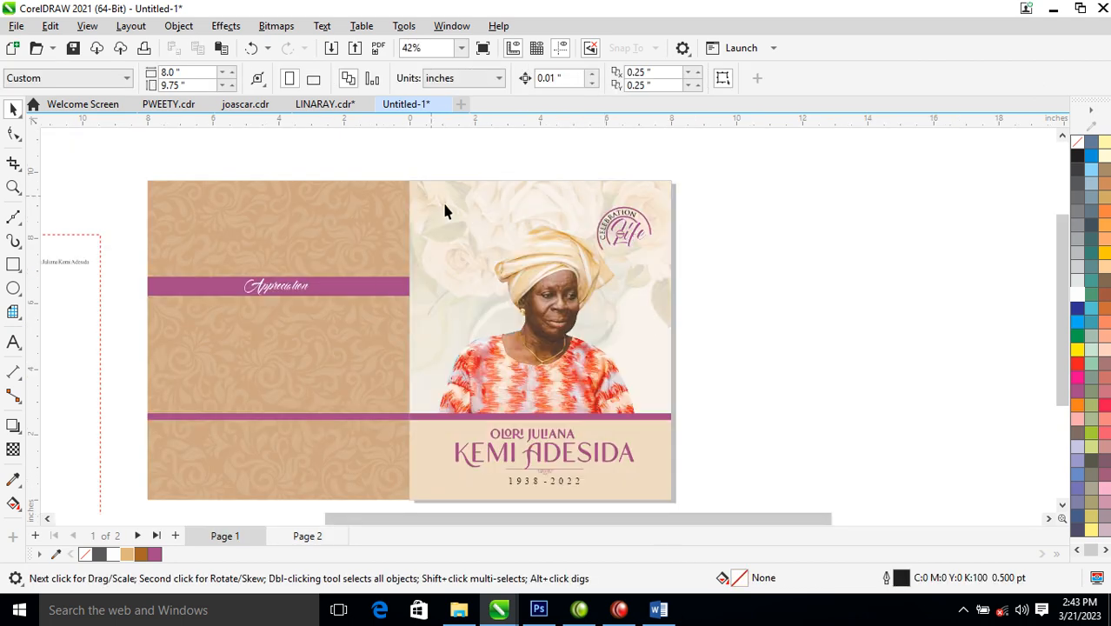
# - Copy the front cover onto Page 2, scaled to 30% (2.374 × 2.893 in) beside the panel
pyautogui.moveTo(387, 154); pyautogui.dragTo(715, 487)
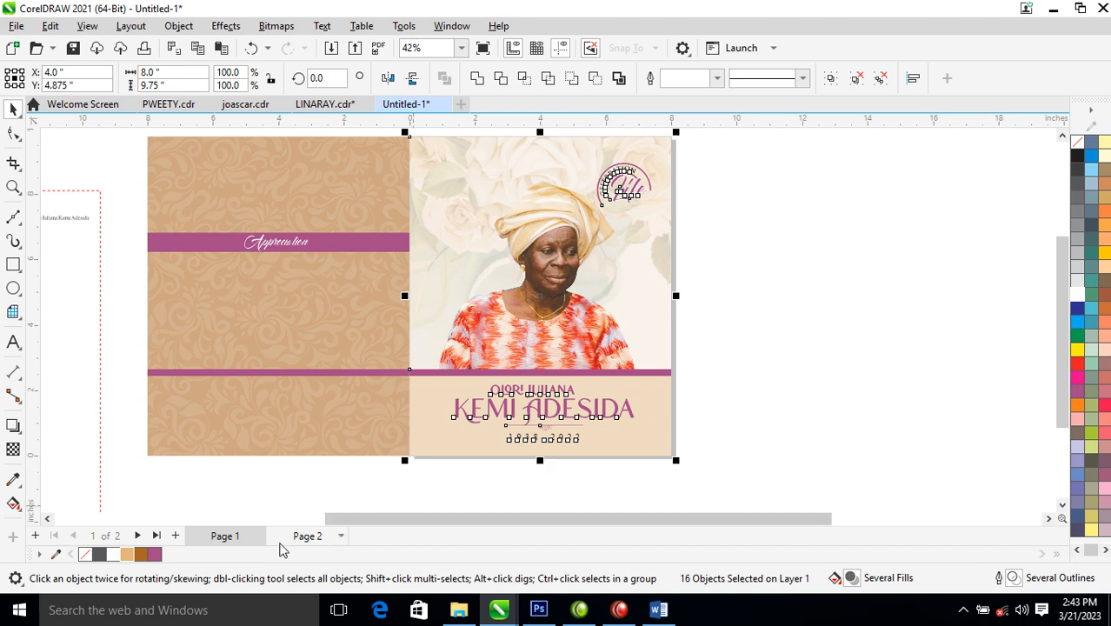
pyautogui.click(304, 536)
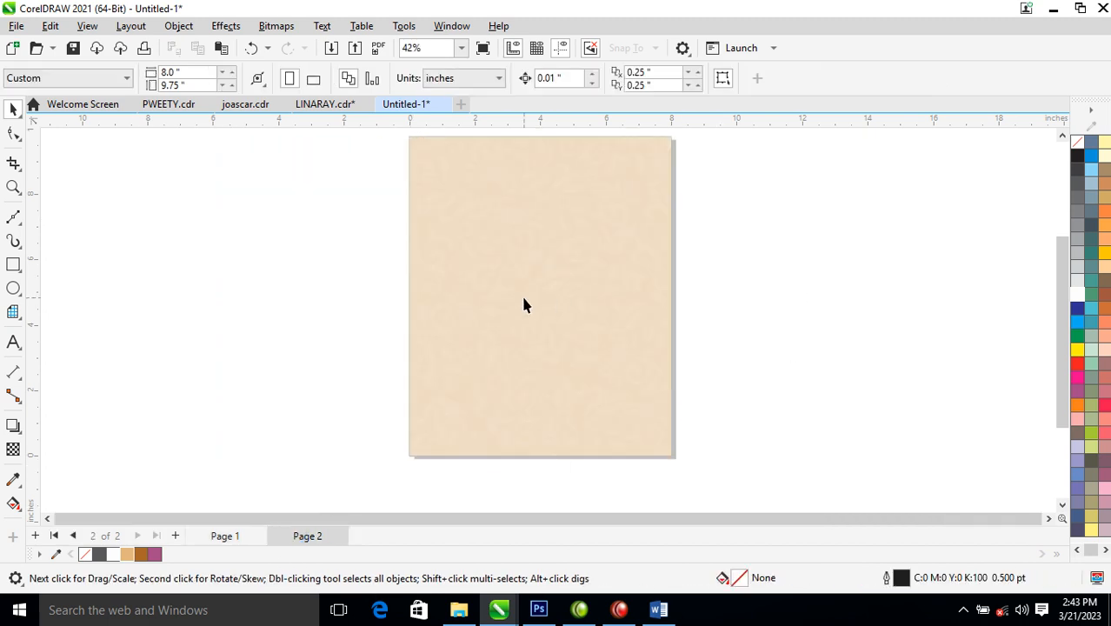
pyautogui.hotkey('ctrl', 'v')
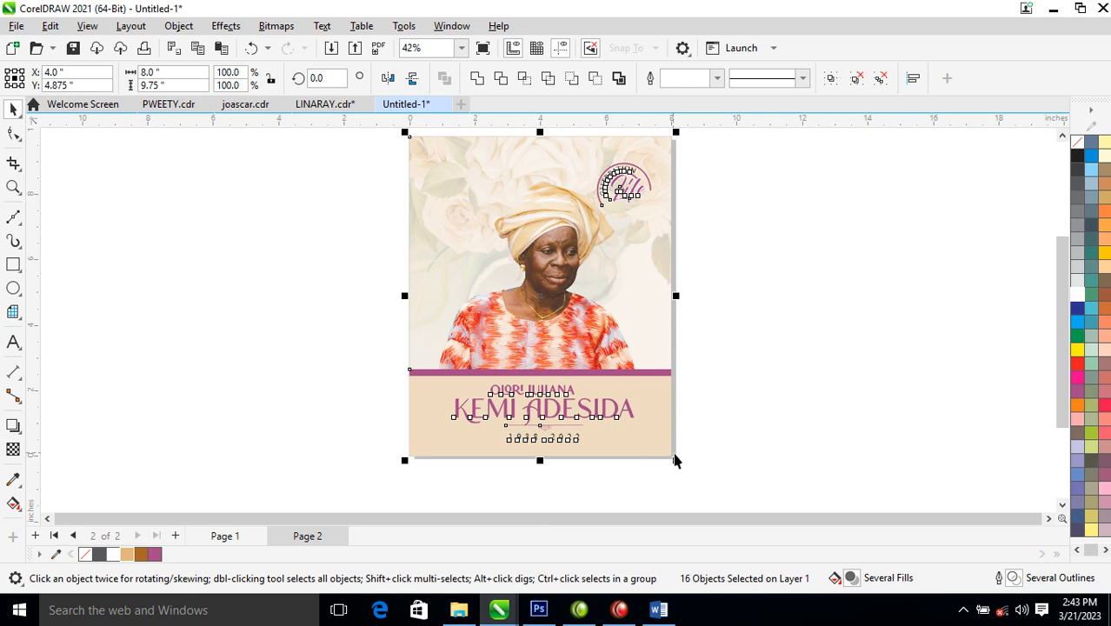
pyautogui.moveTo(681, 463); pyautogui.dragTo(725, 194)
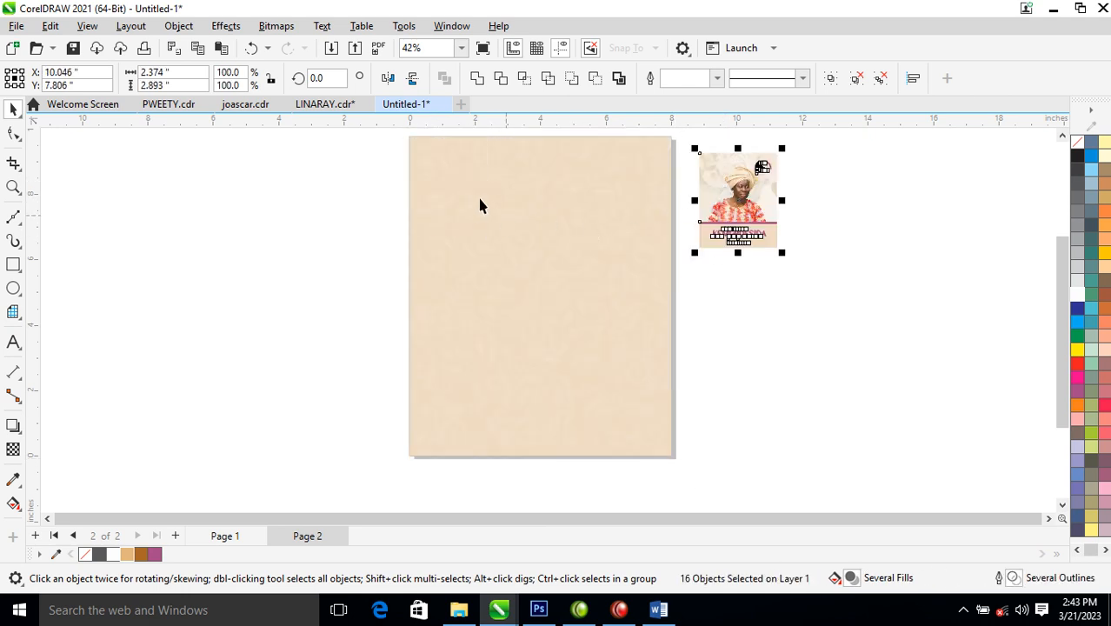
pyautogui.press('z')
pyautogui.moveTo(395, 137); pyautogui.dragTo(876, 308)
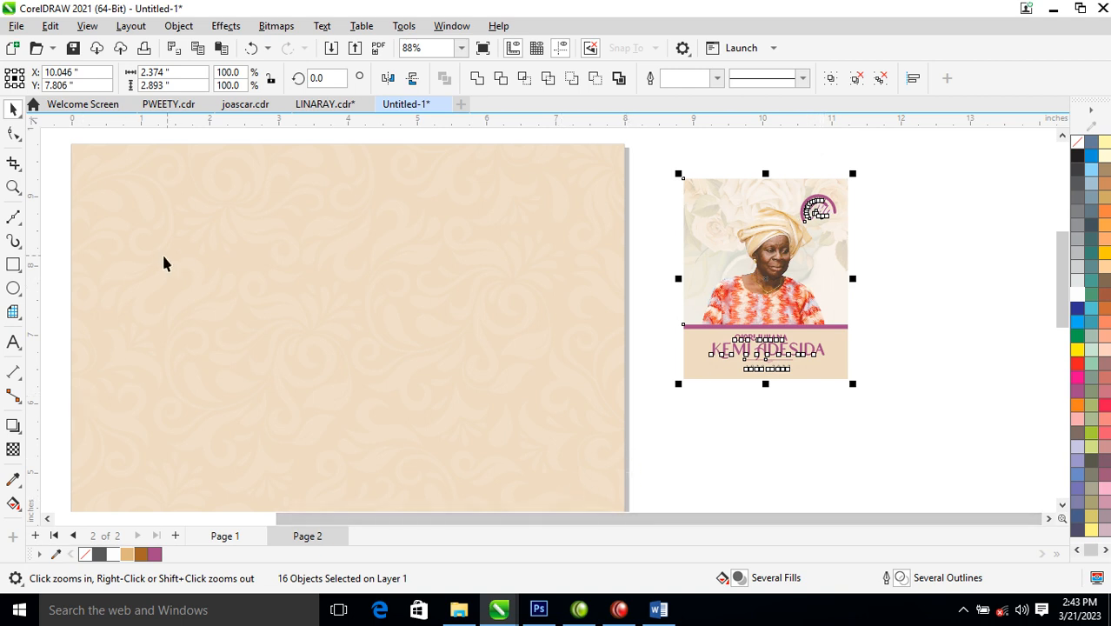
# - Draw a rectangle hanging from the page's top edge and round its two bottom corners
pyautogui.click(13, 265)
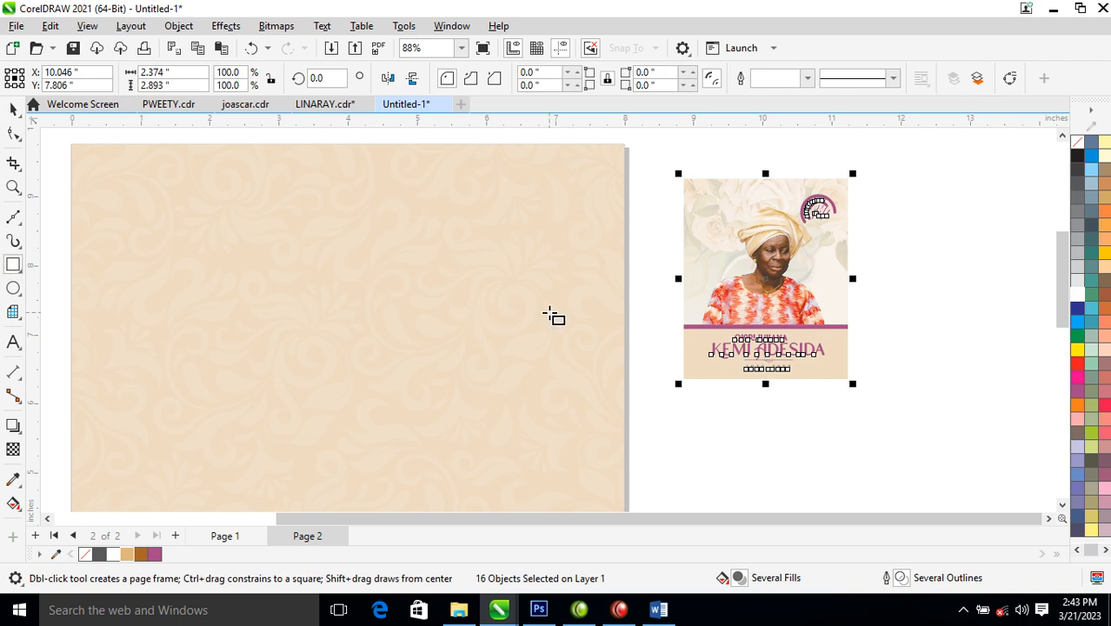
pyautogui.moveTo(304, 144); pyautogui.dragTo(375, 229)
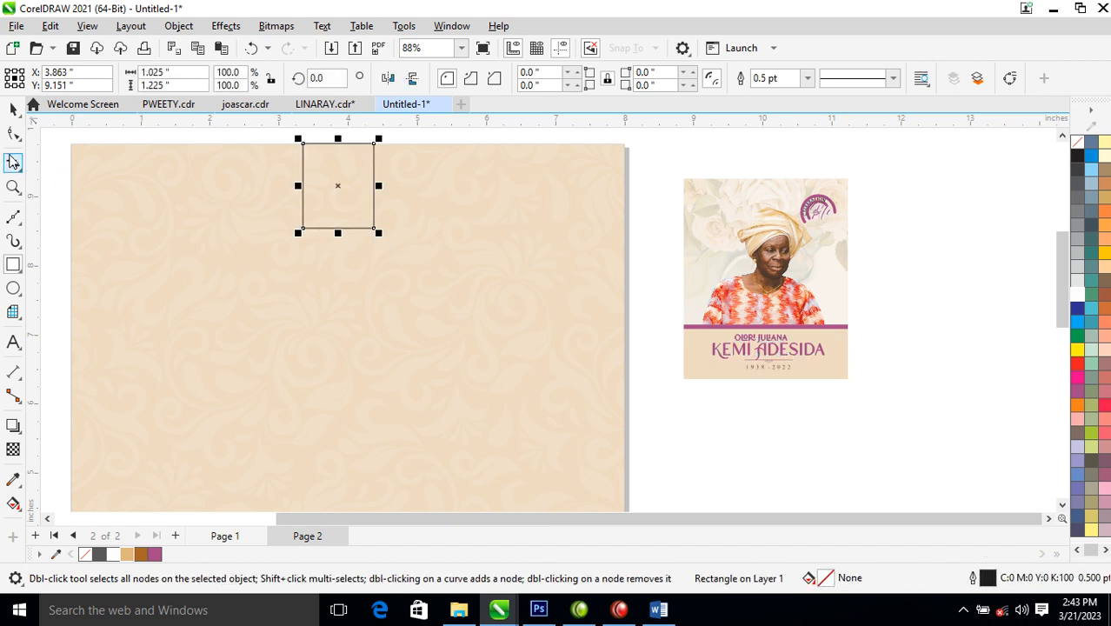
pyautogui.click(14, 136)
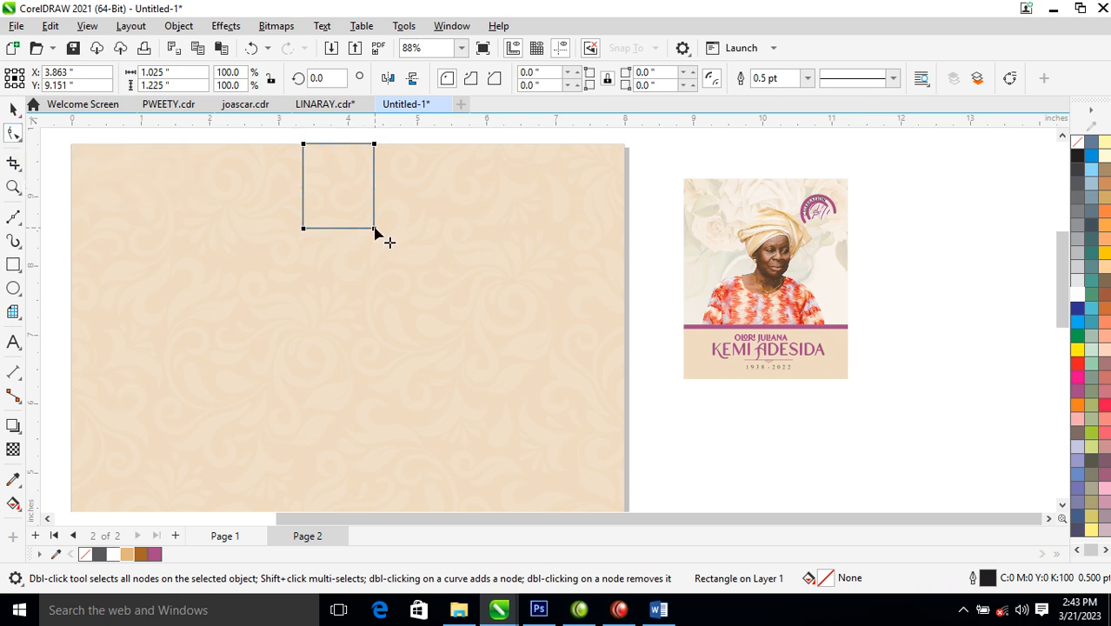
pyautogui.moveTo(374, 231); pyautogui.dragTo(369, 185)
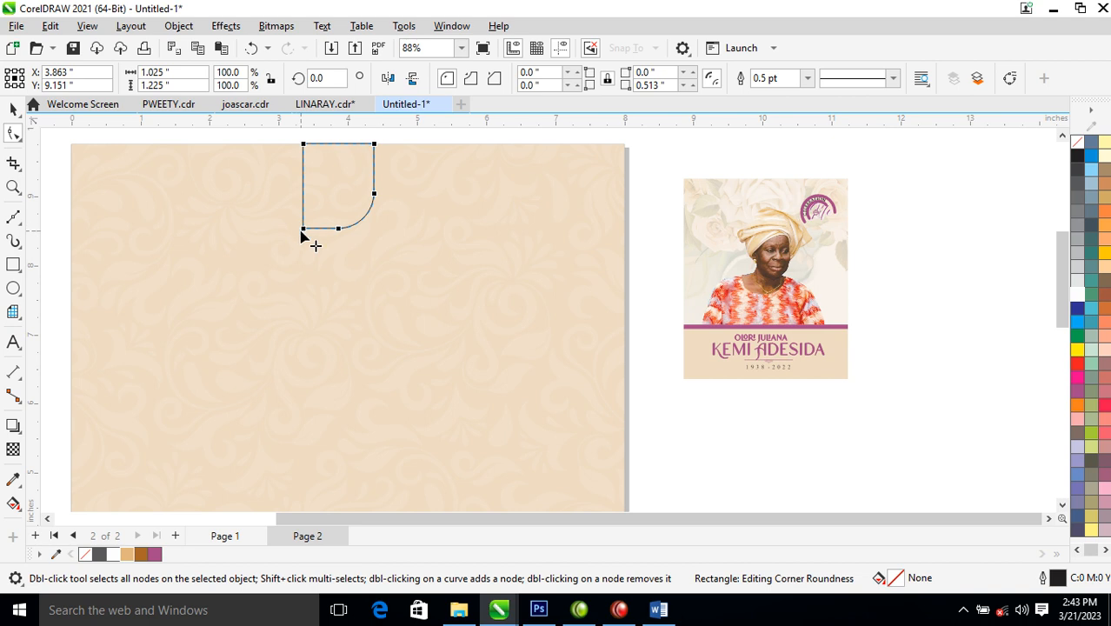
pyautogui.moveTo(305, 231); pyautogui.dragTo(403, 169)
pyautogui.press('space')
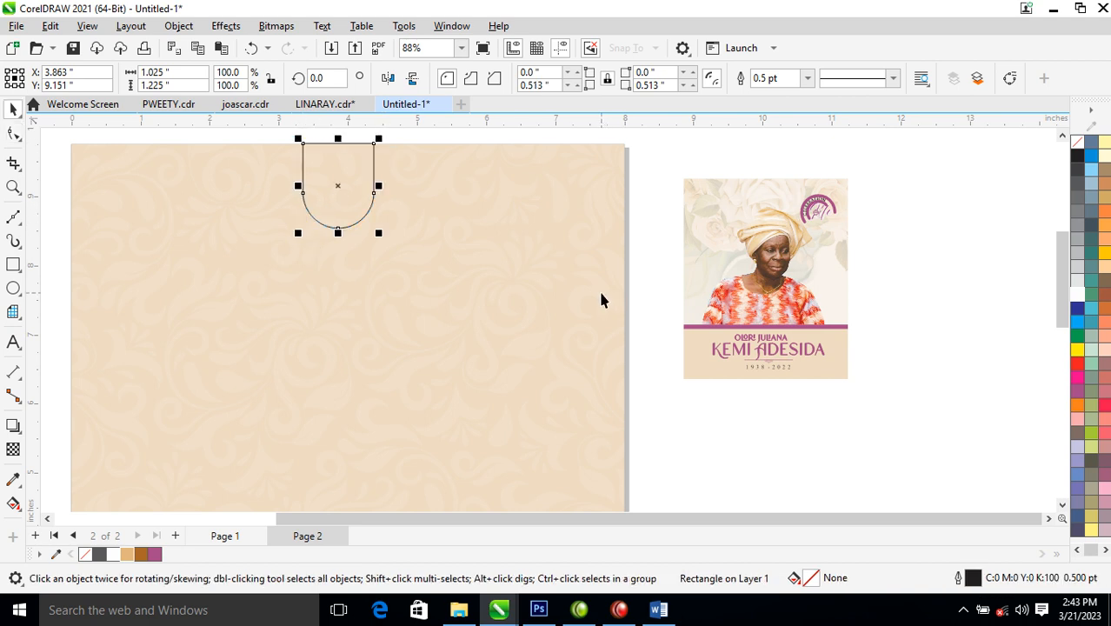
# - Fill the arch tan, tint it toward white, and settle on a light beige (C:6 M:16 Y:29 K:2)
pyautogui.click(127, 554)
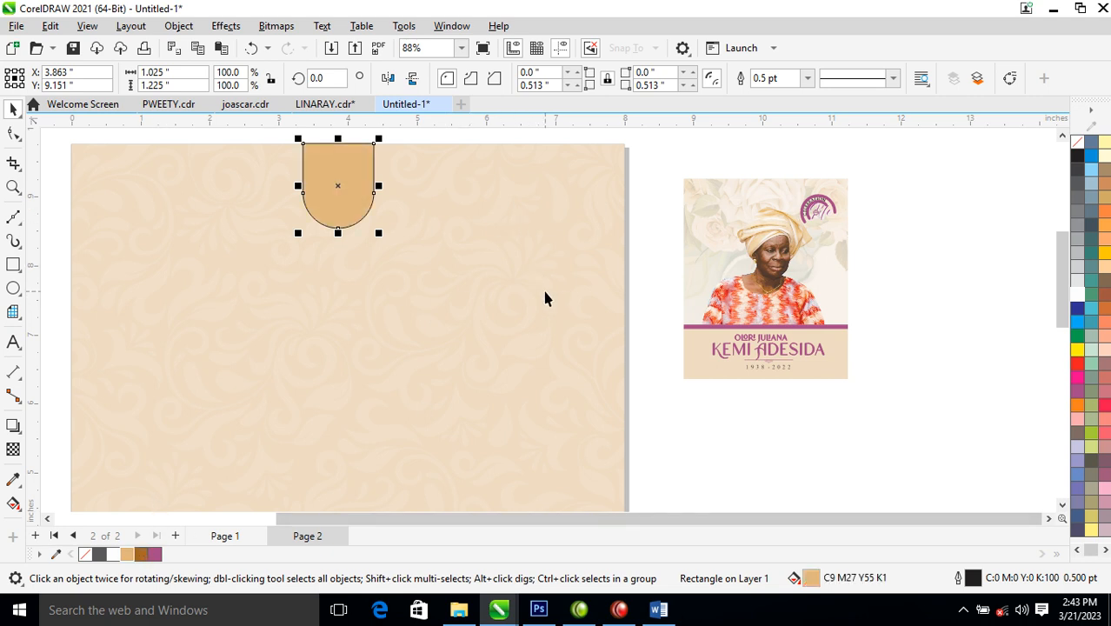
pyautogui.keyDown('ctrl'); pyautogui.click(1079, 295); pyautogui.keyUp('ctrl')
pyautogui.keyDown('ctrl'); pyautogui.click(1079, 295); pyautogui.keyUp('ctrl')
pyautogui.keyDown('ctrl'); pyautogui.click(1078, 295); pyautogui.keyUp('ctrl')
pyautogui.keyDown('ctrl'); pyautogui.click(1078, 294); pyautogui.keyUp('ctrl')
pyautogui.keyDown('ctrl'); pyautogui.click(1078, 294); pyautogui.keyUp('ctrl')
pyautogui.keyDown('ctrl'); pyautogui.click(1079, 295); pyautogui.keyUp('ctrl')
pyautogui.keyDown('ctrl'); pyautogui.click(1079, 295); pyautogui.keyUp('ctrl')
pyautogui.keyDown('ctrl'); pyautogui.click(1078, 295); pyautogui.keyUp('ctrl')
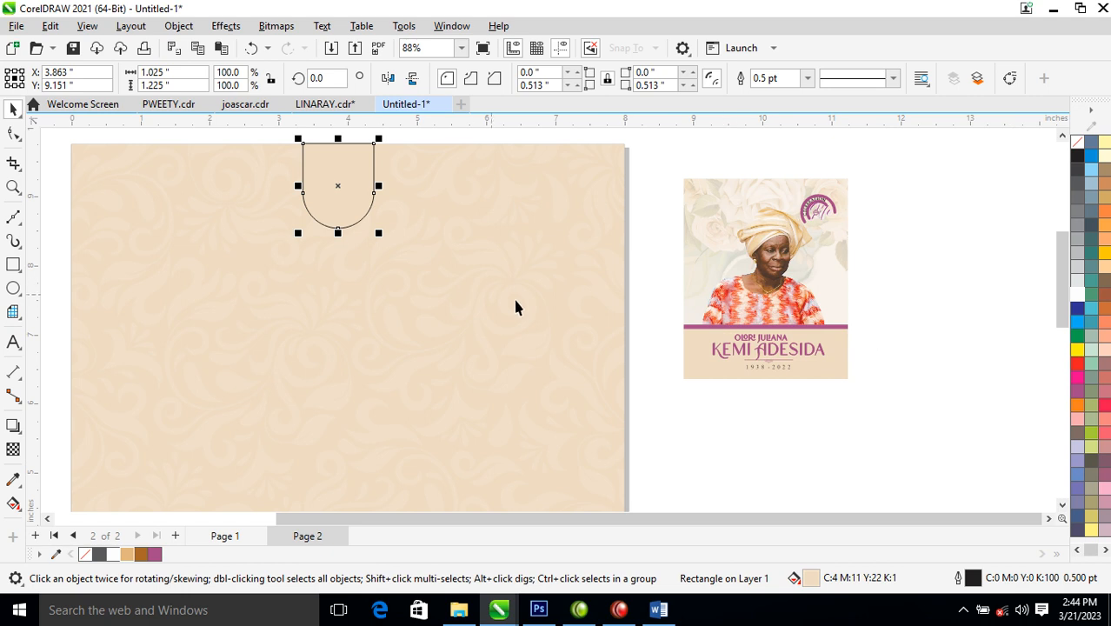
pyautogui.keyDown('ctrl'); pyautogui.click(141, 556); pyautogui.keyUp('ctrl')
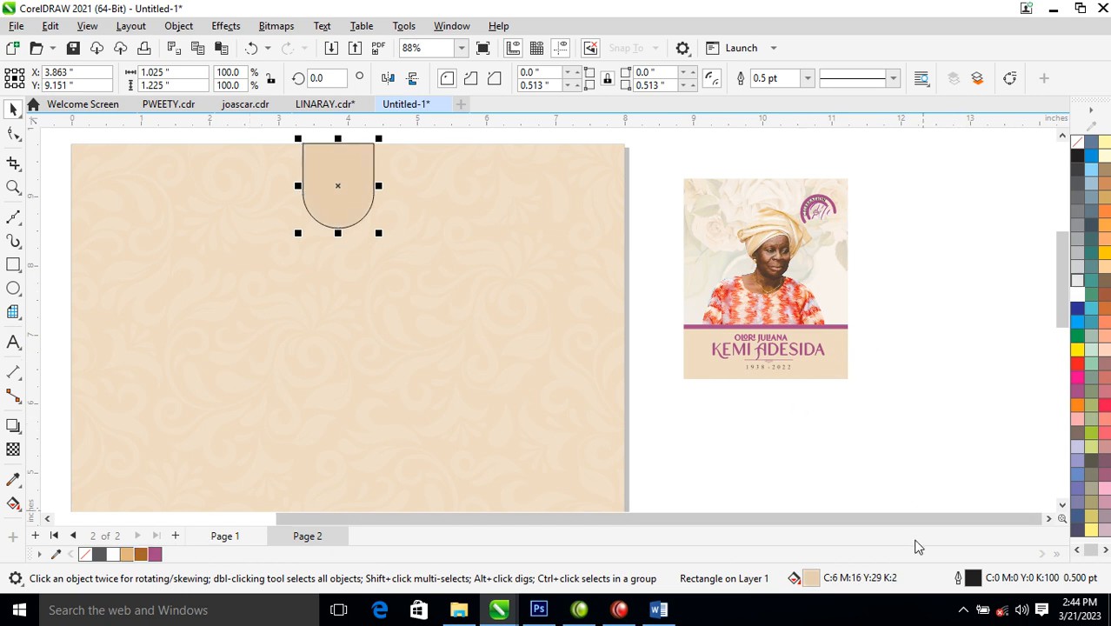
# - Extract the portrait from the cover card's PowerClip frame and move it onto the page
pyautogui.click(828, 338)
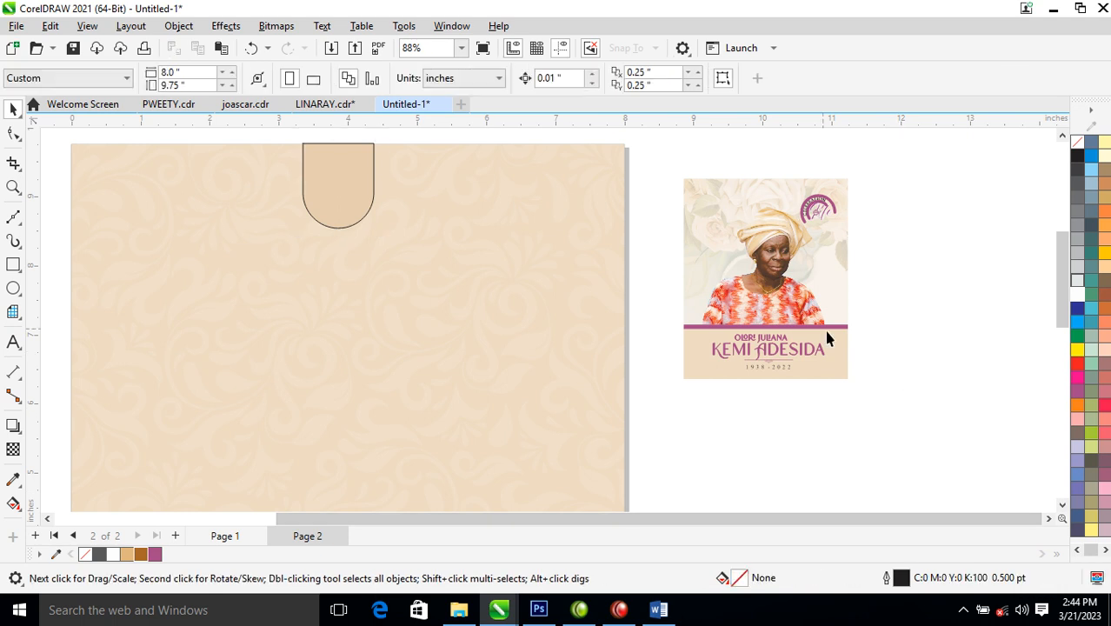
pyautogui.rightClick(754, 277)
pyautogui.click(830, 92)
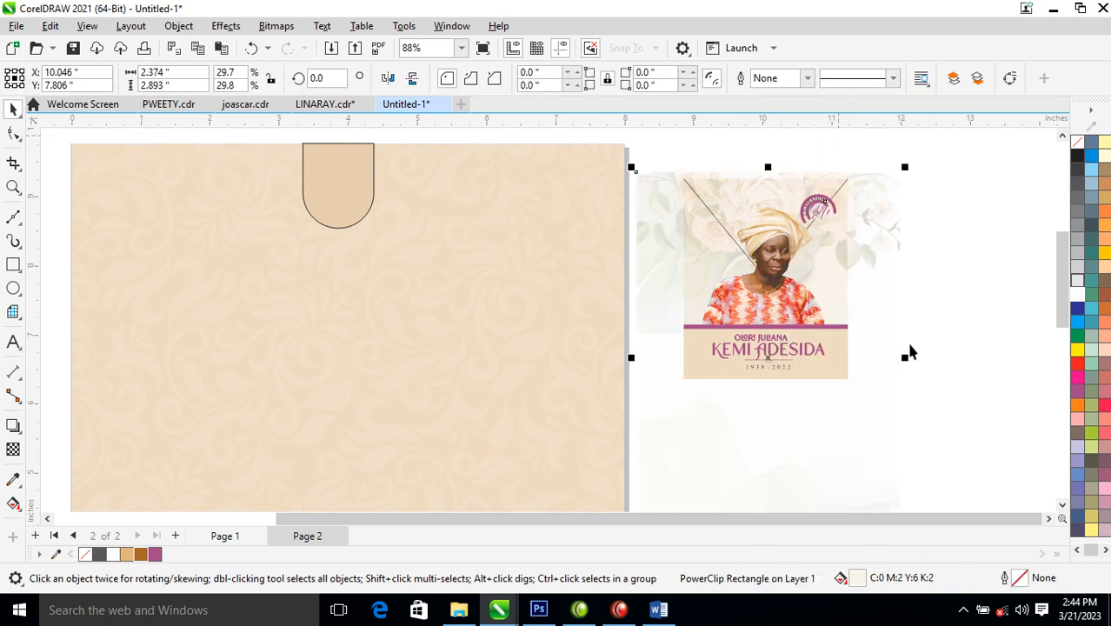
pyautogui.click(952, 270)
pyautogui.moveTo(776, 292); pyautogui.dragTo(395, 313)
# - Convert the portrait to a grayscale bitmap
pyautogui.hotkey('alt', 'b')
pyautogui.press('Return')
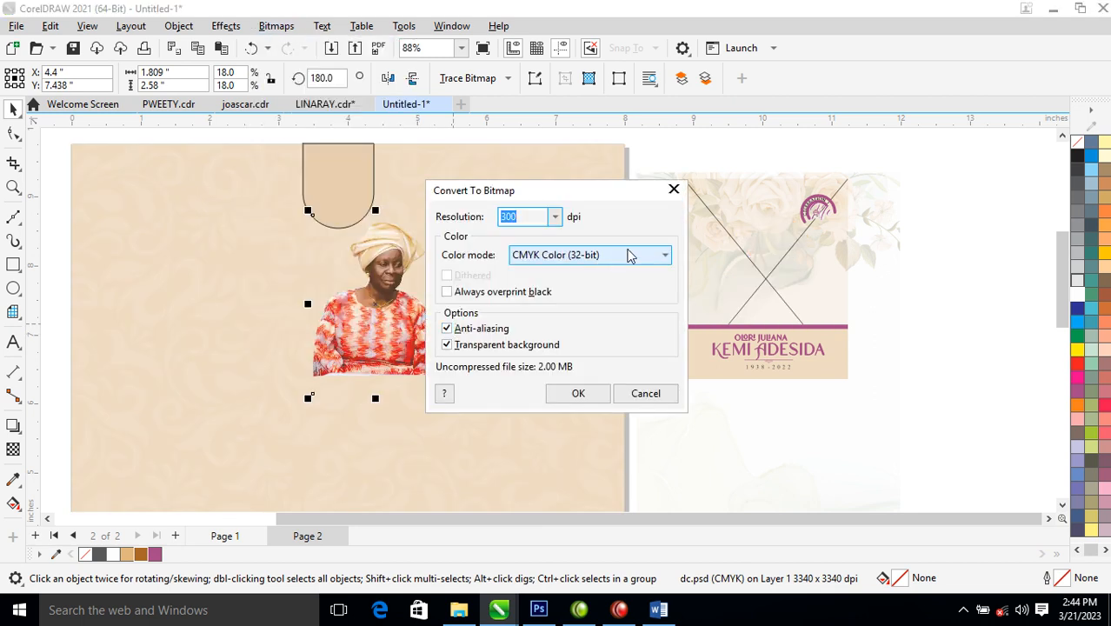
pyautogui.click(628, 254)
pyautogui.click(561, 296)
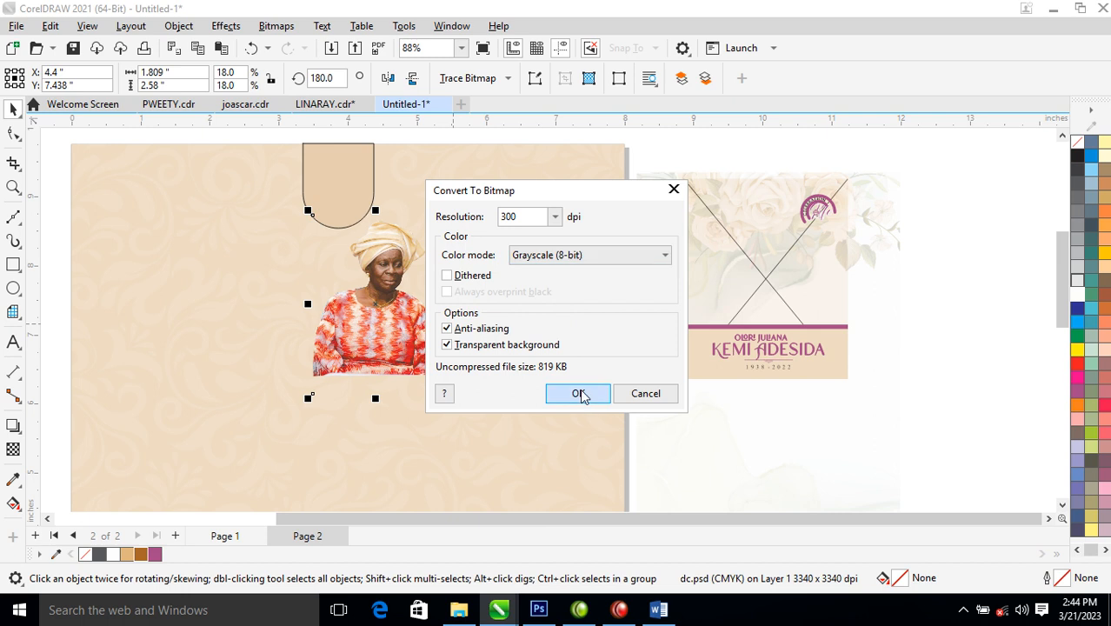
pyautogui.click(578, 394)
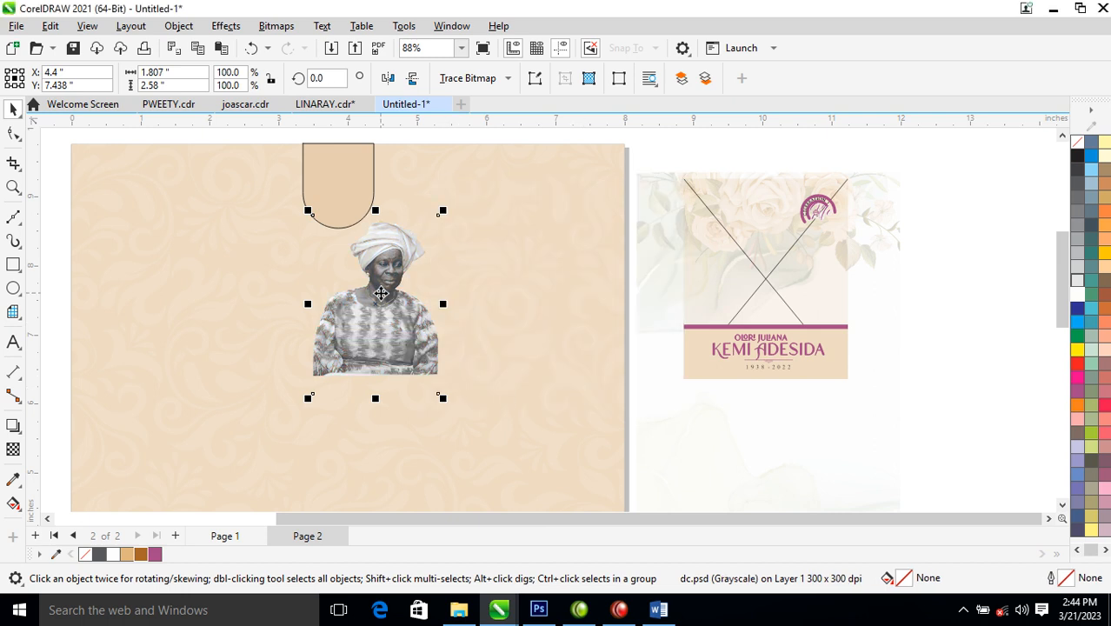
# - PowerClip the portrait inside the arch, then shrink and nudge it to fit
pyautogui.moveTo(396, 340); pyautogui.dragTo(364, 261)
pyautogui.click(383, 218)
pyautogui.keyDown('alt'); pyautogui.click(352, 177); pyautogui.keyUp('alt')
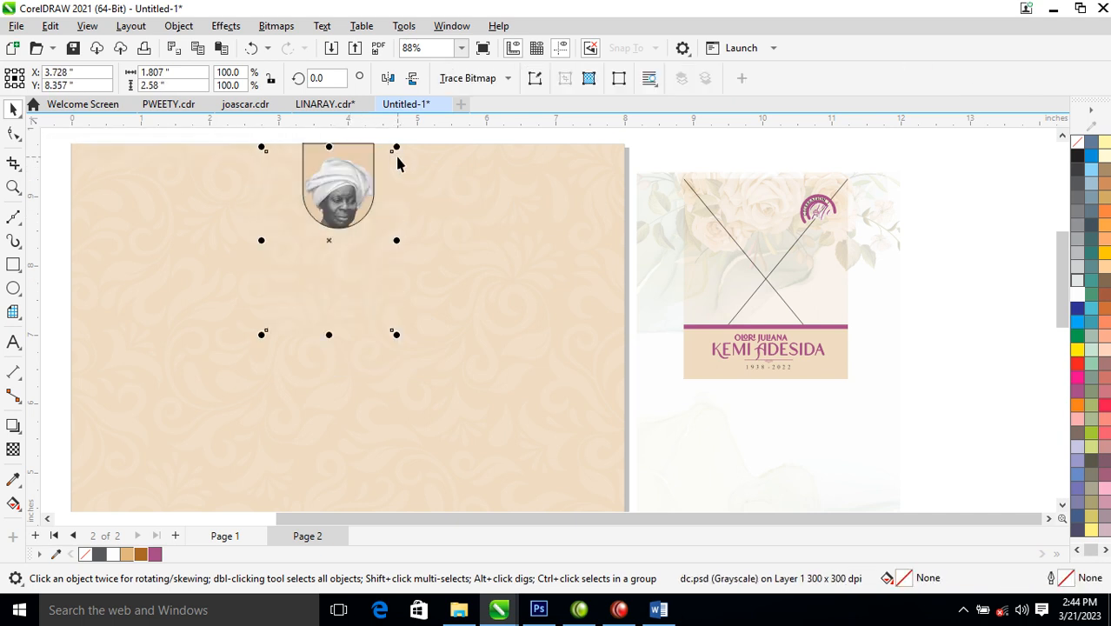
pyautogui.moveTo(399, 154); pyautogui.dragTo(402, 208)
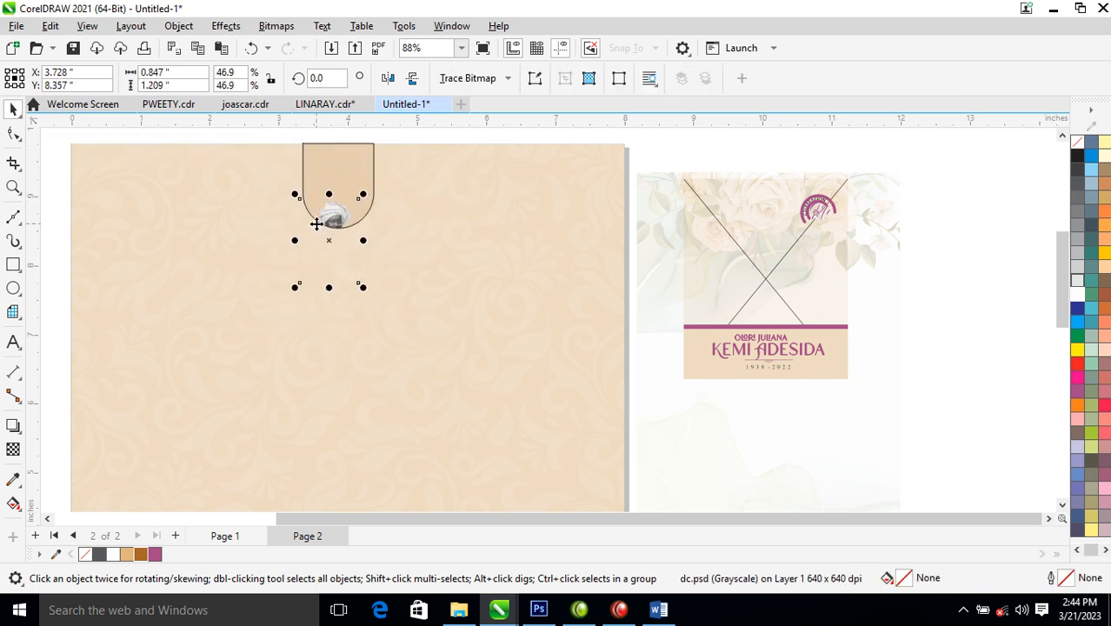
pyautogui.moveTo(339, 173); pyautogui.dragTo(343, 165)
pyautogui.click(402, 163)
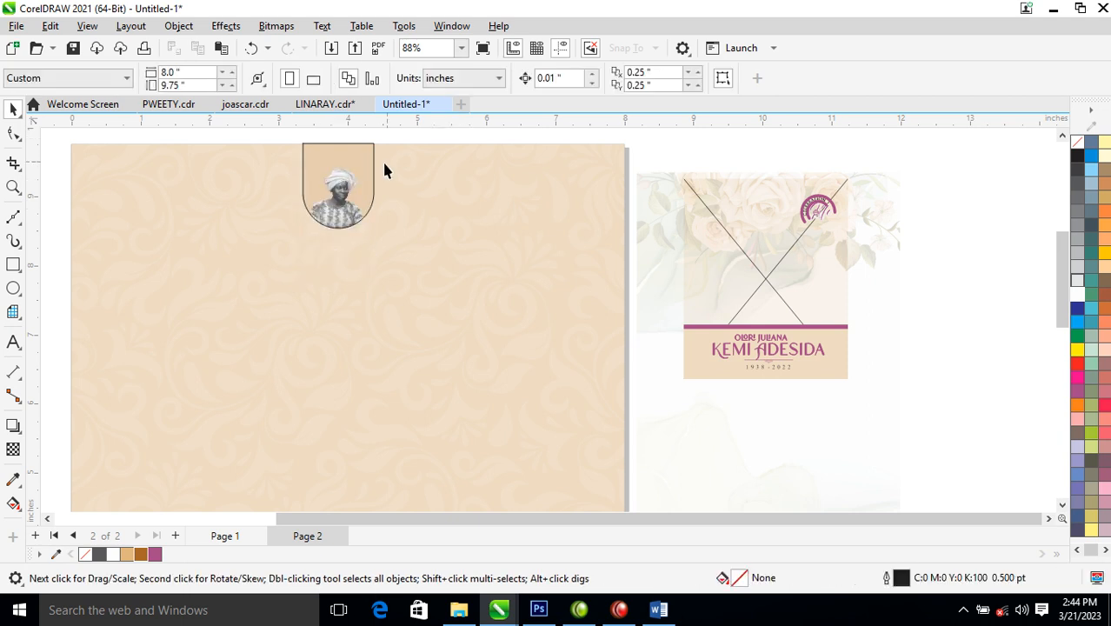
# - Remove the arch's outline and select it together with the background rectangle
pyautogui.click(369, 172)
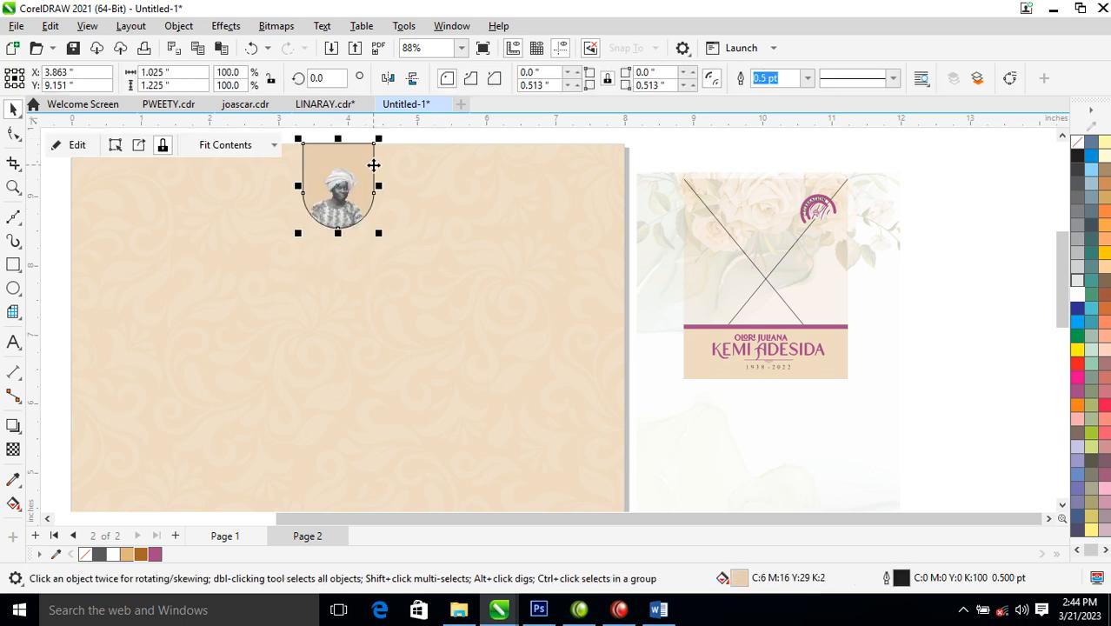
pyautogui.rightClick(1078, 146)
pyautogui.click(1056, 151)
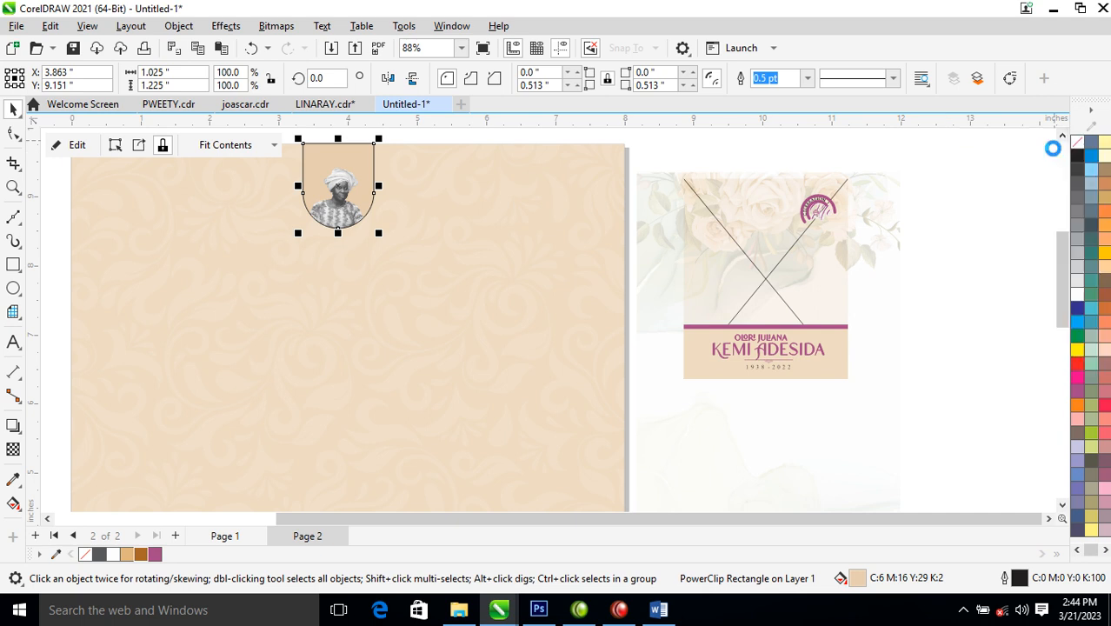
pyautogui.click(474, 200)
pyautogui.keyDown('shift'); pyautogui.click(474, 199); pyautogui.keyUp('shift')
# - Top-align the arch with the page, then bring the name block onto the page in black fill and outline
pyautogui.press('t')
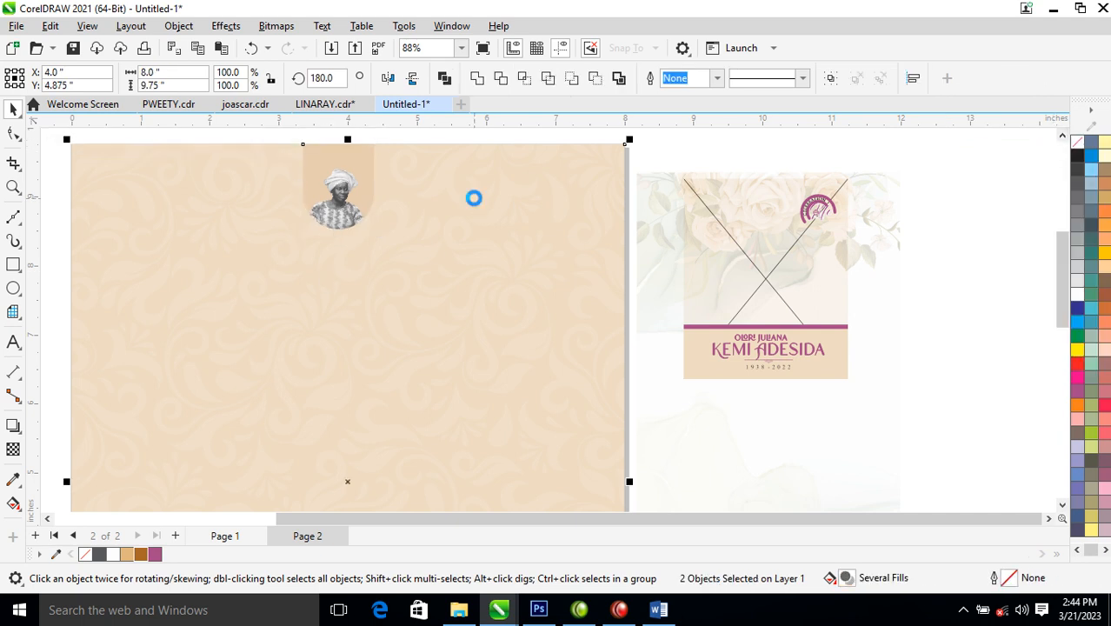
pyautogui.click(691, 163)
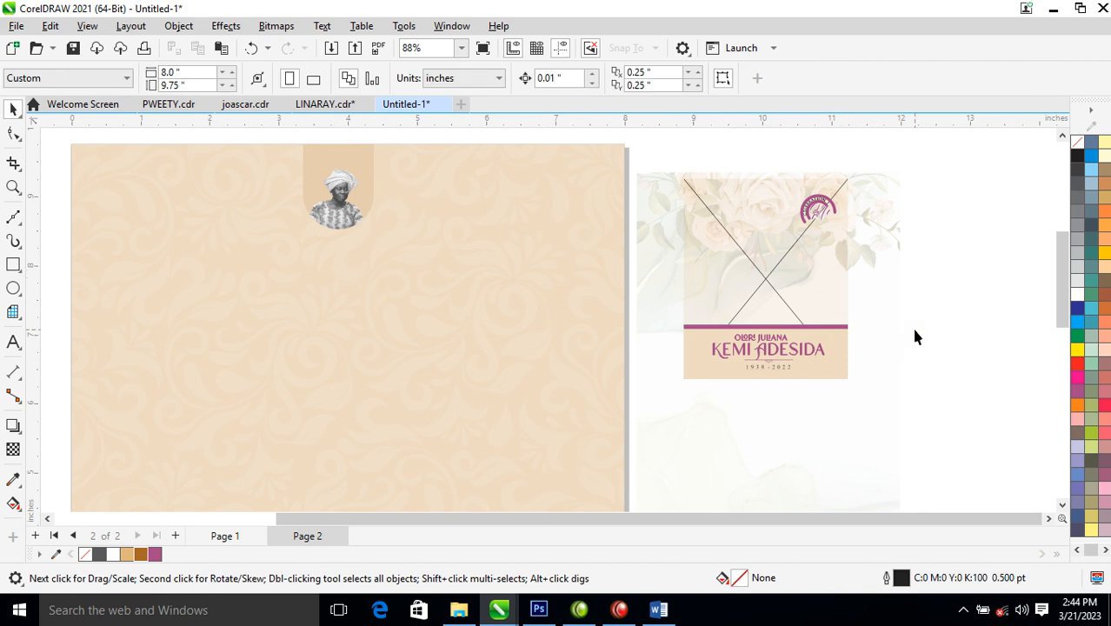
pyautogui.moveTo(925, 330); pyautogui.dragTo(703, 374)
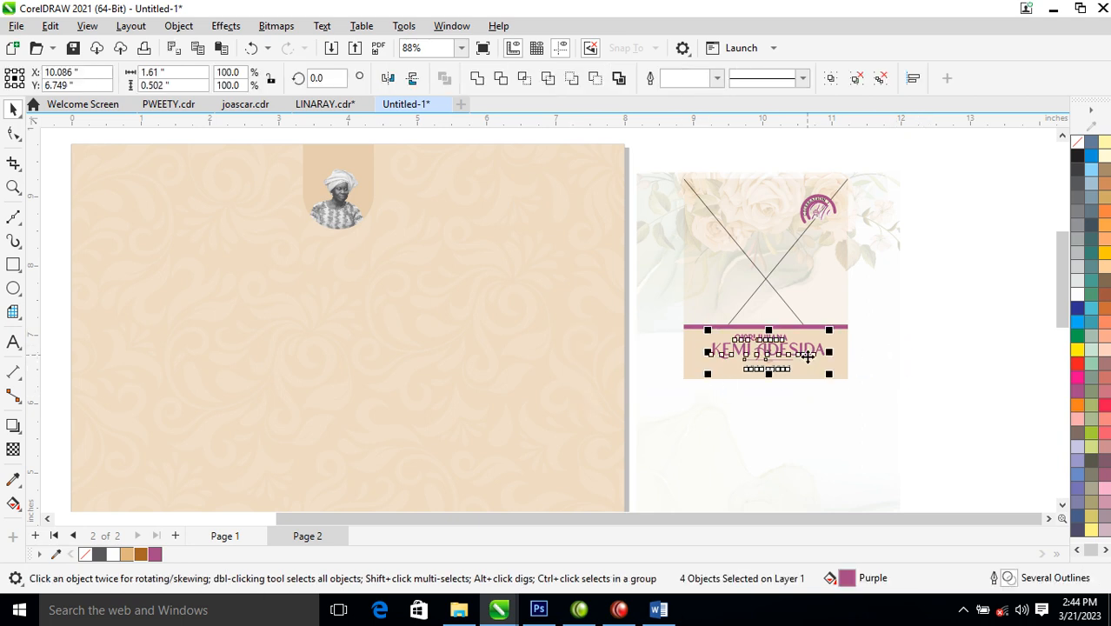
pyautogui.moveTo(809, 350); pyautogui.dragTo(483, 193)
pyautogui.rightClick(484, 193)
pyautogui.click(1078, 154)
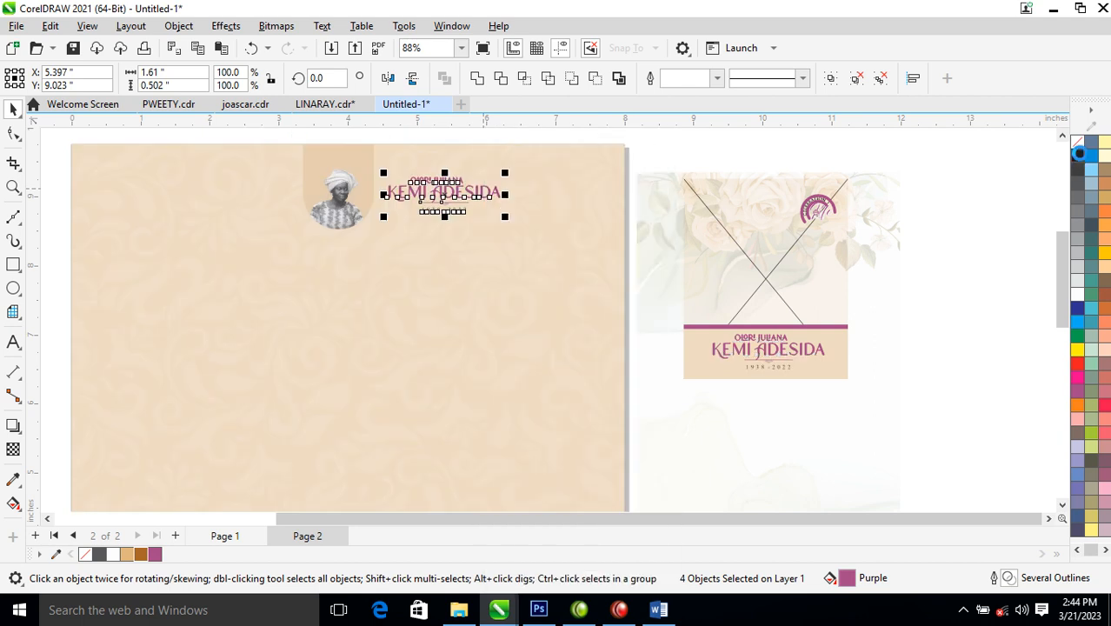
pyautogui.rightClick(1079, 155)
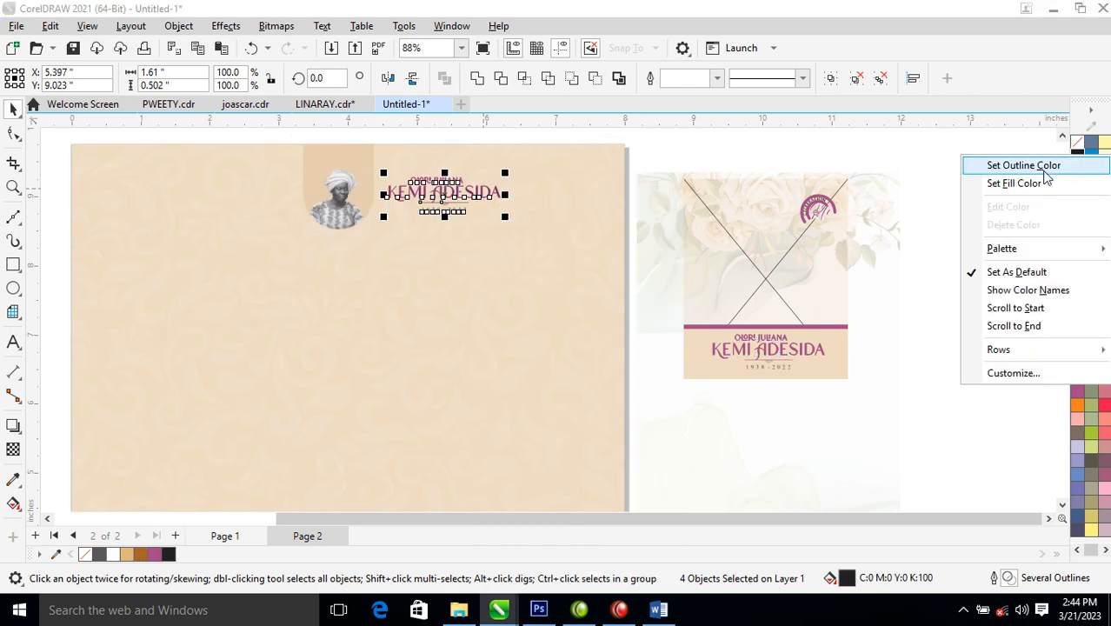
pyautogui.click(1046, 168)
# - Zoom in and position the title block beside the portrait
pyautogui.press('z')
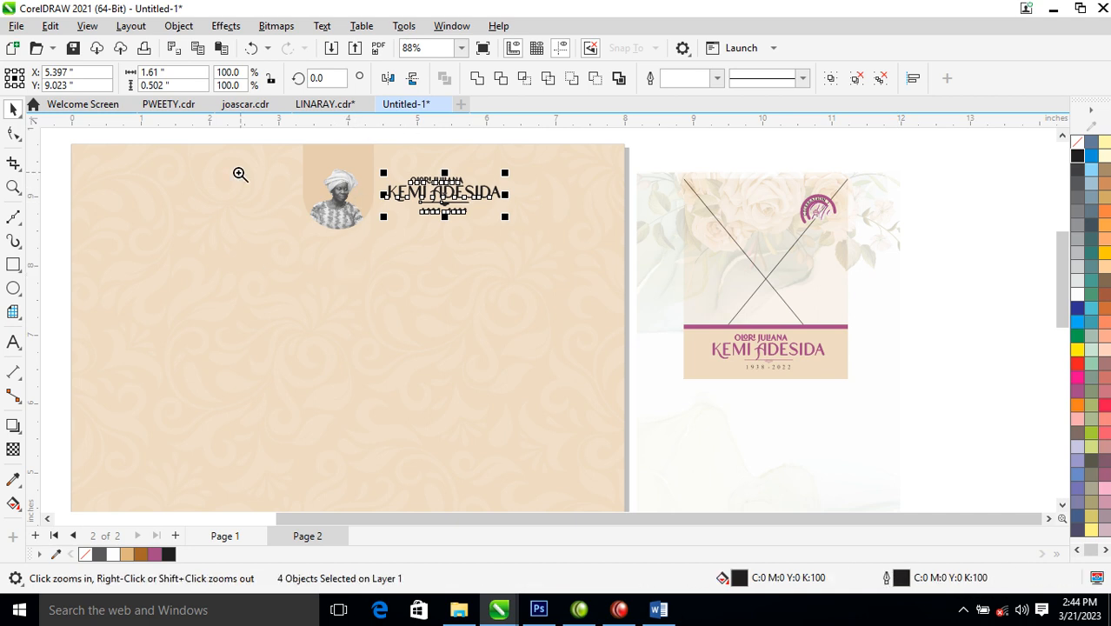
pyautogui.moveTo(246, 163); pyautogui.dragTo(612, 261)
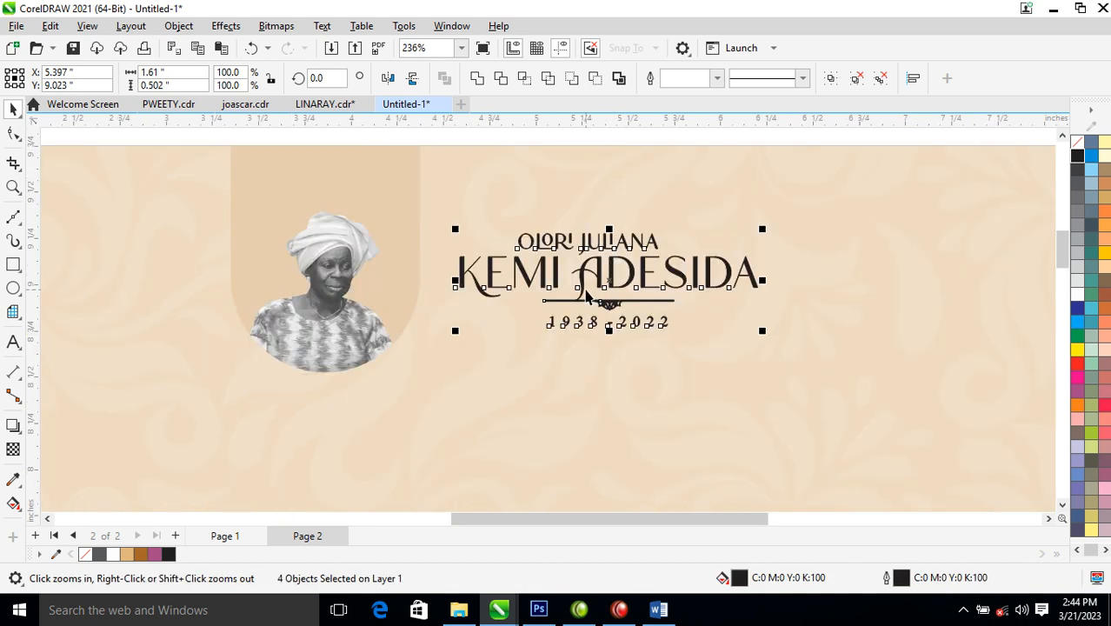
pyautogui.moveTo(588, 297); pyautogui.dragTo(648, 297)
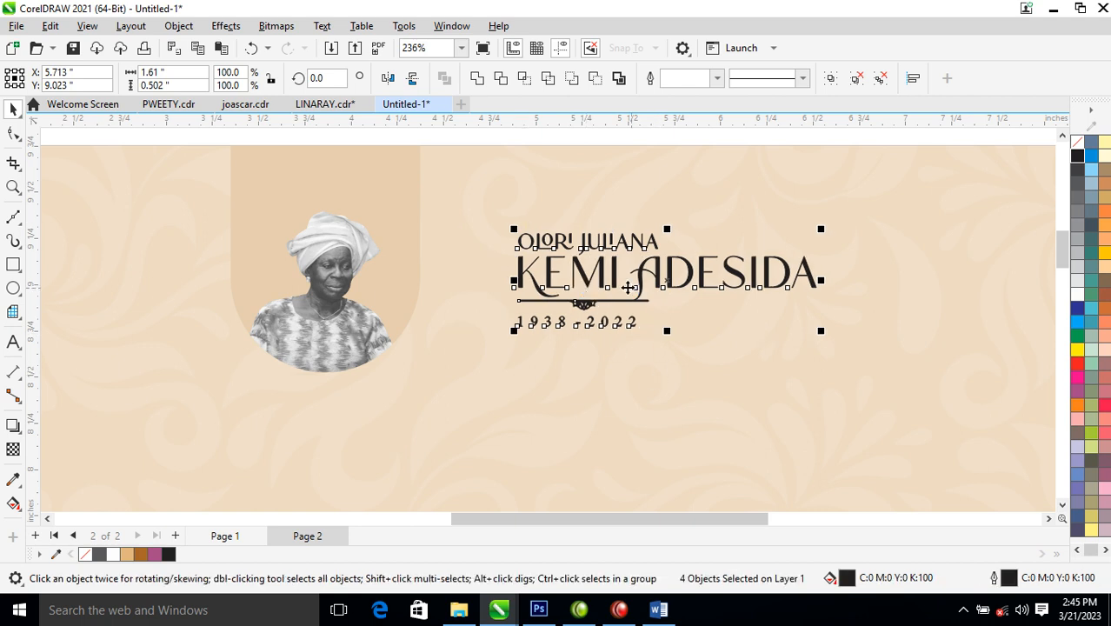
pyautogui.moveTo(654, 274); pyautogui.dragTo(567, 271)
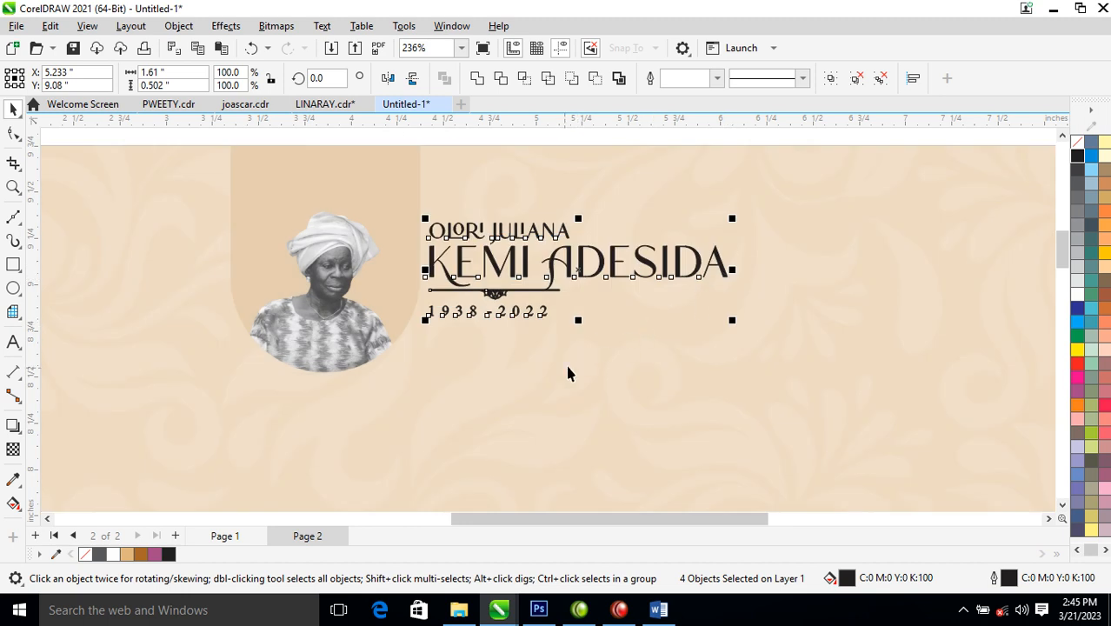
pyautogui.click(543, 372)
pyautogui.moveTo(566, 224); pyautogui.dragTo(563, 211)
pyautogui.moveTo(566, 260); pyautogui.dragTo(570, 224)
pyautogui.moveTo(736, 208); pyautogui.dragTo(613, 204)
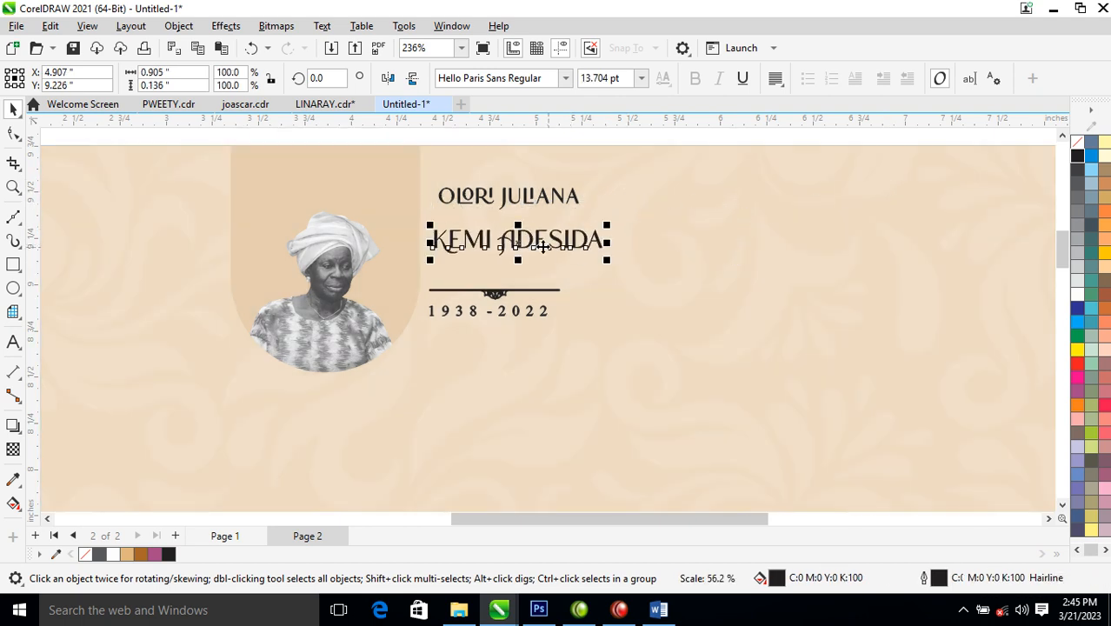
pyautogui.moveTo(512, 243); pyautogui.dragTo(506, 228)
pyautogui.click(506, 227)
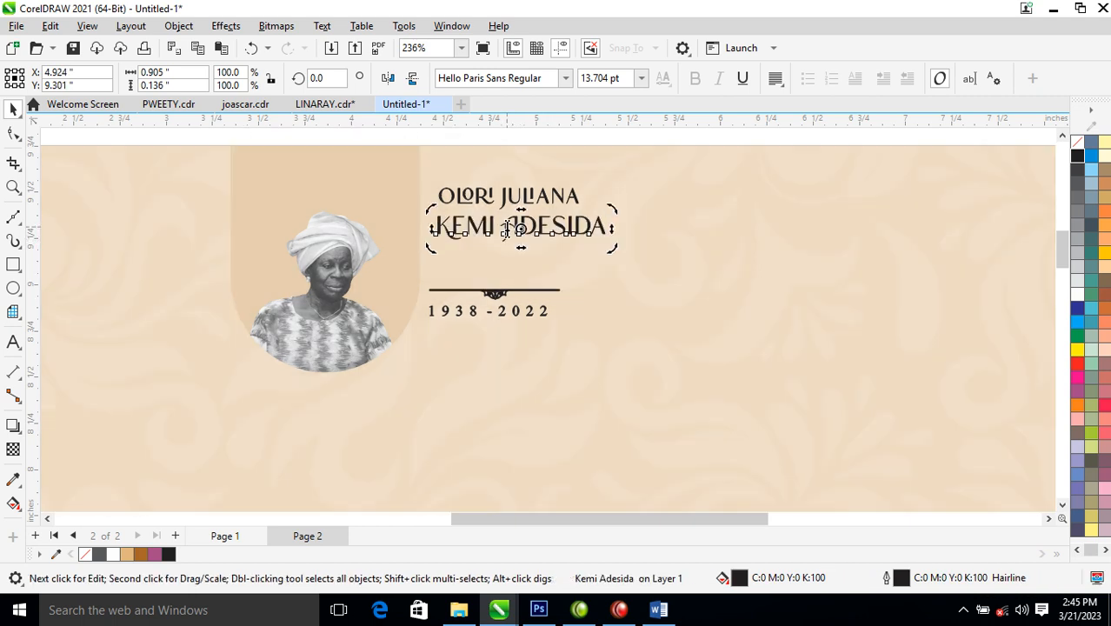
pyautogui.doubleClick(506, 228)
pyautogui.press('Return')
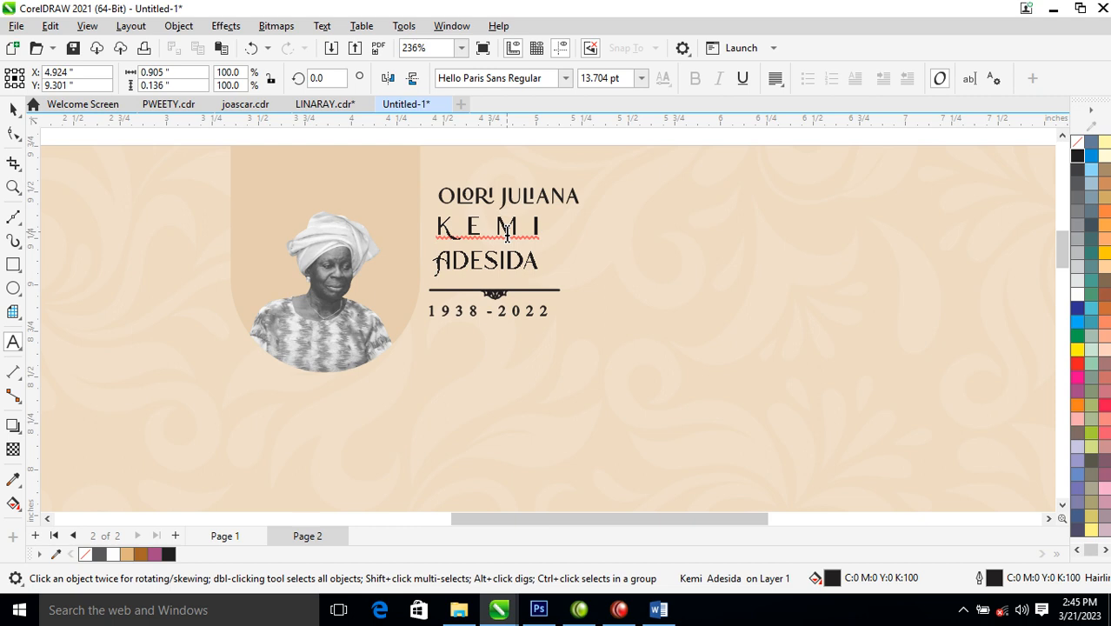
pyautogui.hotkey('ctrl', 'space')
pyautogui.hotkey('ctrl', 'k')
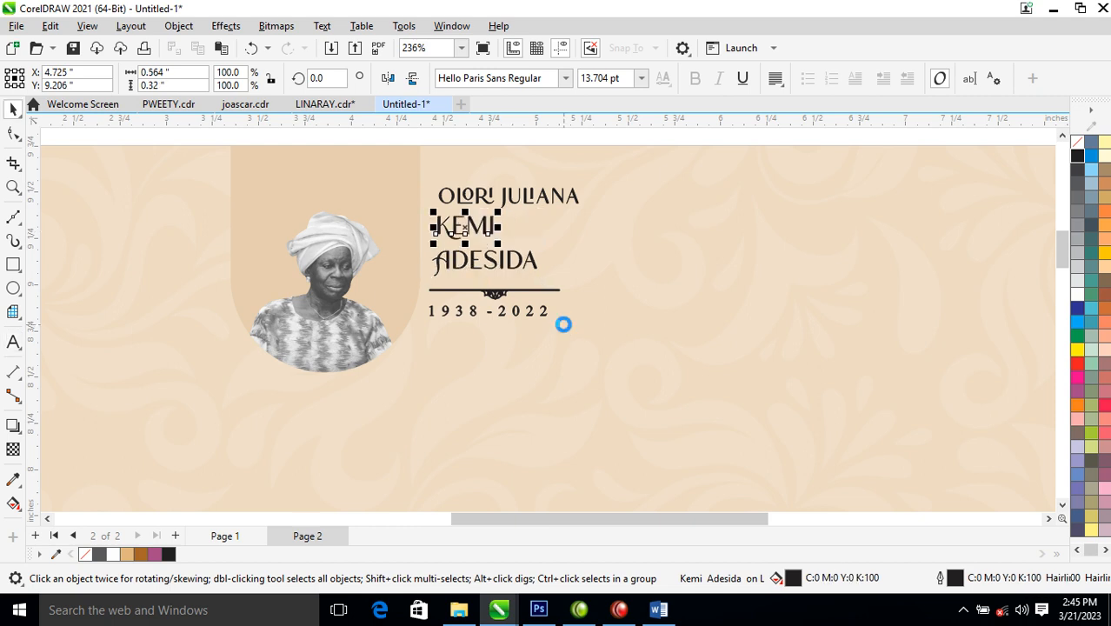
pyautogui.moveTo(520, 267); pyautogui.dragTo(521, 256)
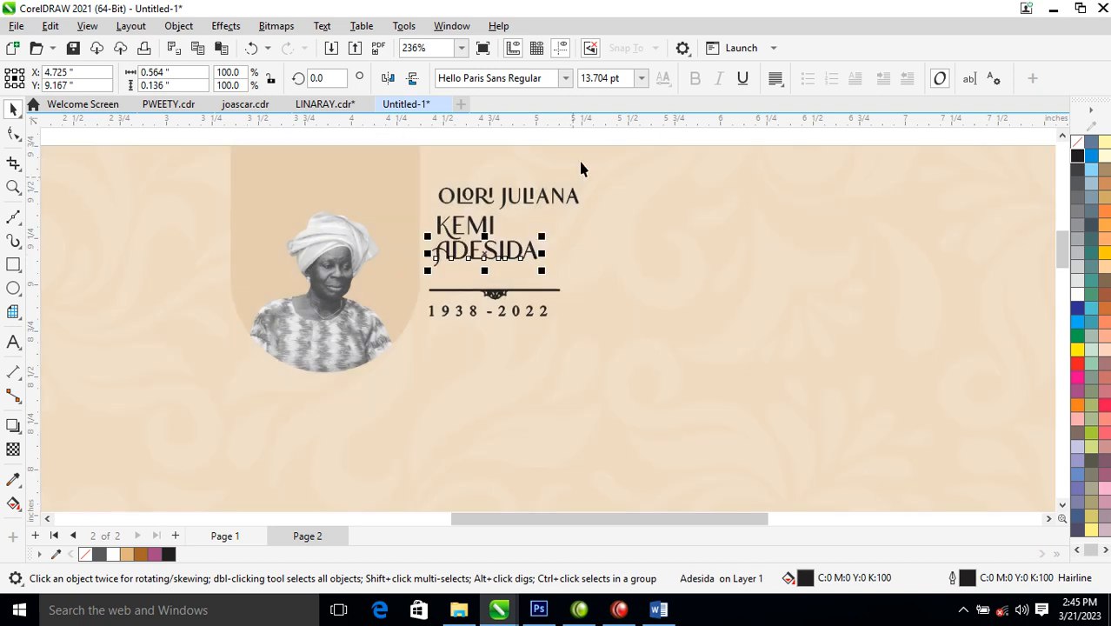
pyautogui.click(561, 204)
pyautogui.moveTo(584, 181); pyautogui.dragTo(520, 205)
pyautogui.moveTo(499, 298); pyautogui.dragTo(498, 276)
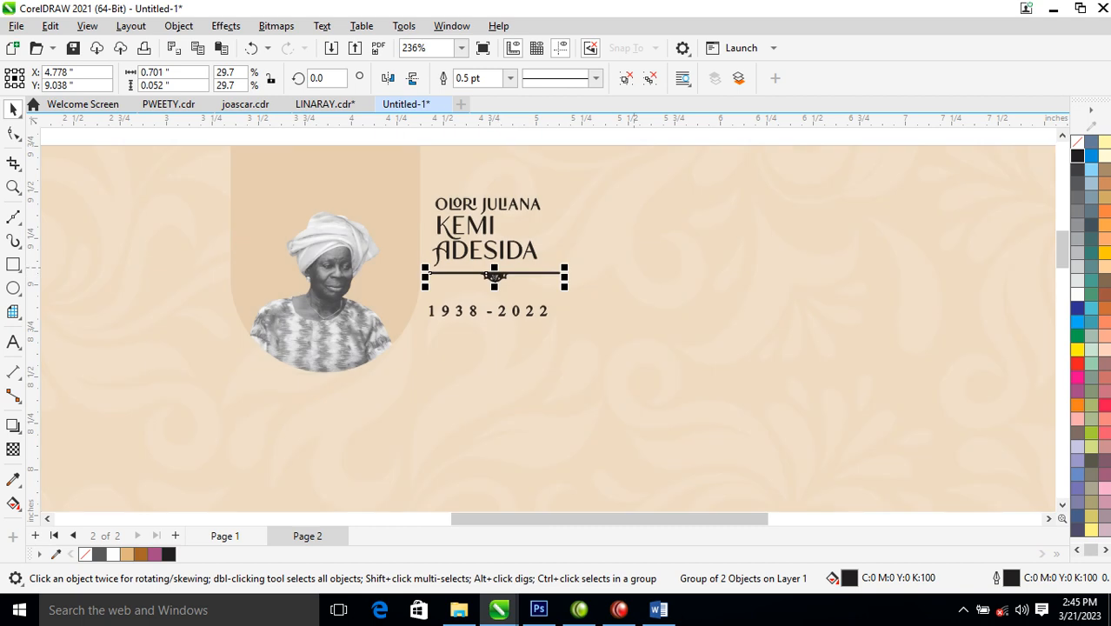
pyautogui.rightClick(1078, 160)
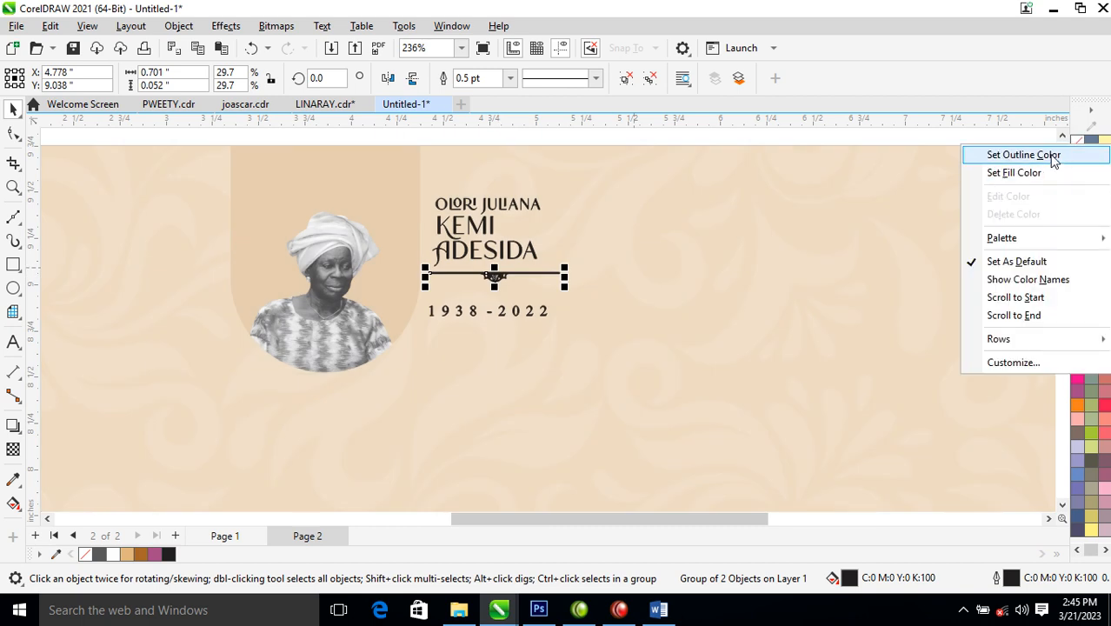
pyautogui.click(1019, 153)
pyautogui.moveTo(543, 319); pyautogui.dragTo(544, 294)
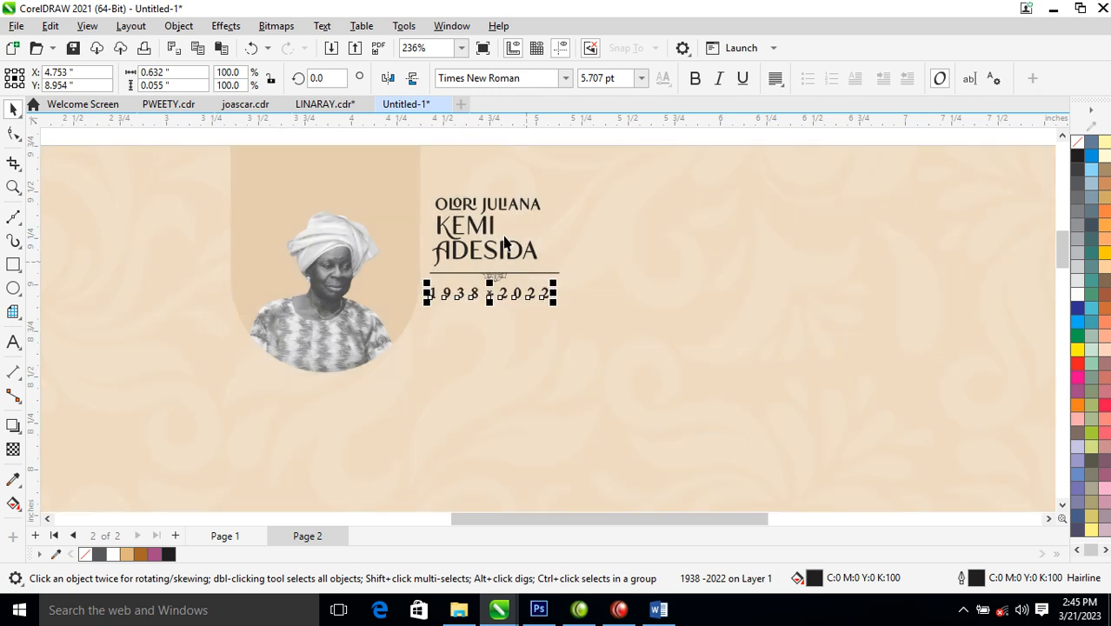
pyautogui.press('l')
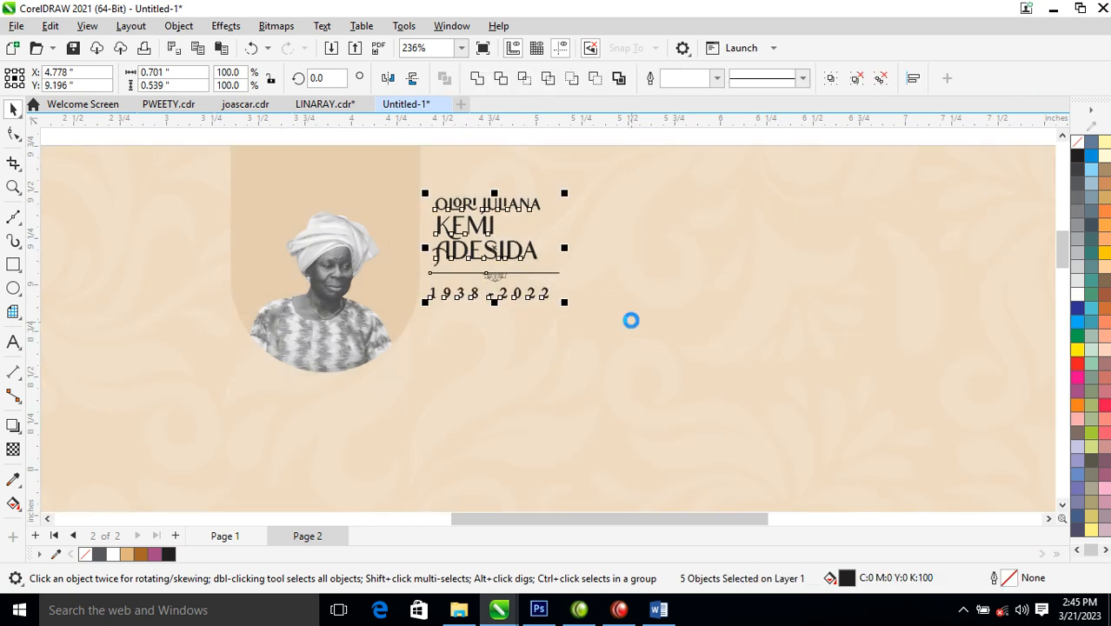
pyautogui.moveTo(528, 255)
pyautogui.mouseDown()
pyautogui.moveTo(533, 274)
pyautogui.moveTo(524, 271)
pyautogui.mouseUp()
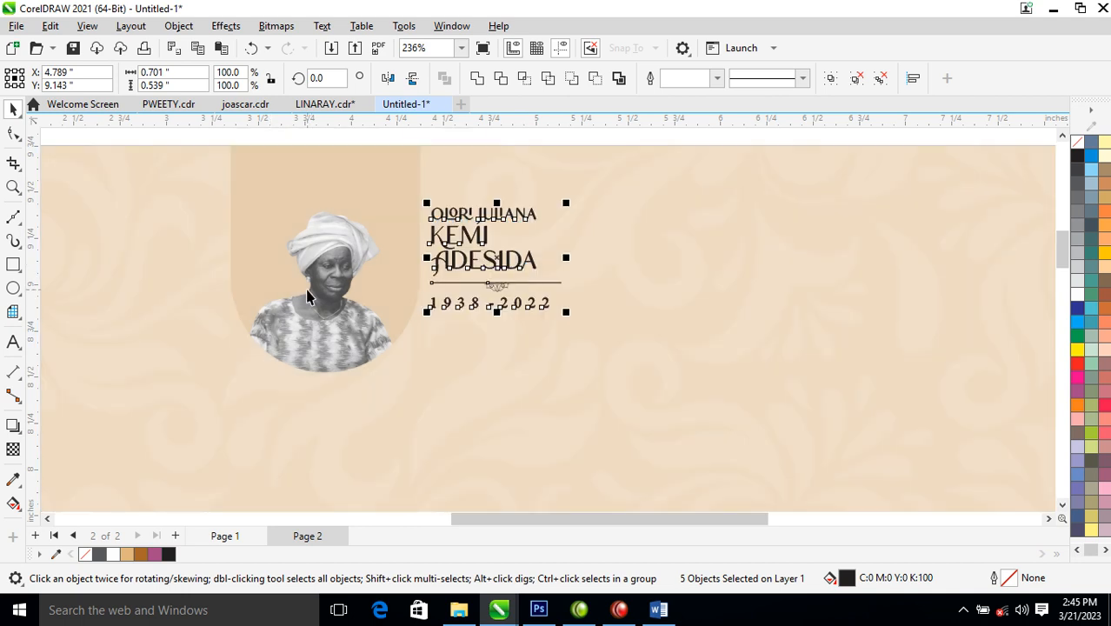
# - Shrink the portrait frame to about 82% and zoom out to view the whole page
pyautogui.scroll(-2, 353, 297)
pyautogui.click(294, 344)
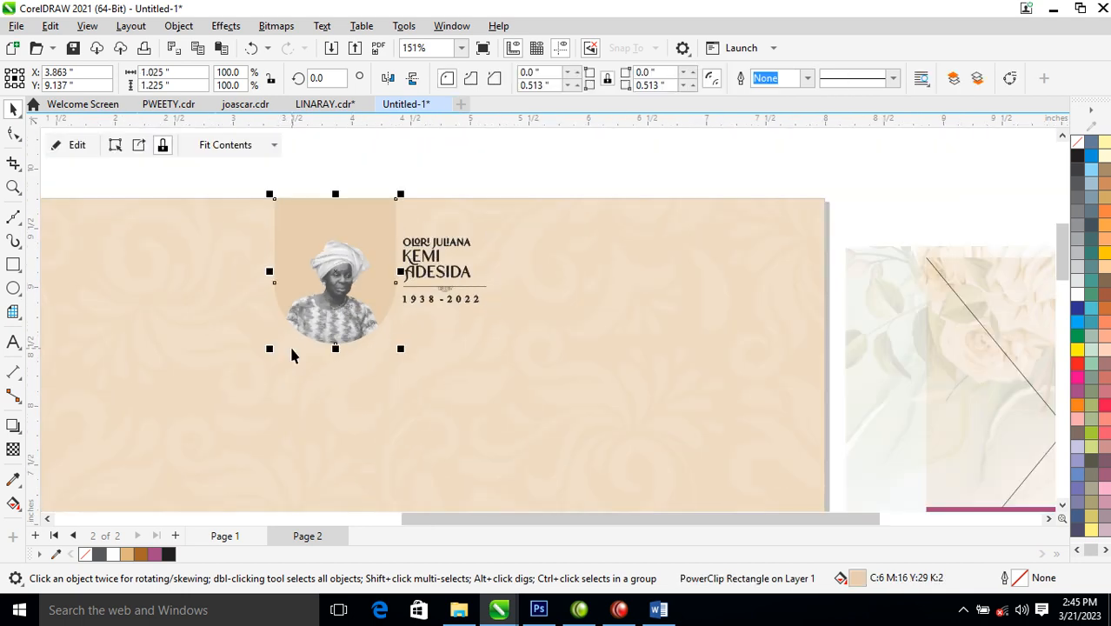
pyautogui.moveTo(270, 350); pyautogui.dragTo(291, 322)
pyautogui.keyDown('shift'); pyautogui.click(564, 247); pyautogui.keyUp('shift')
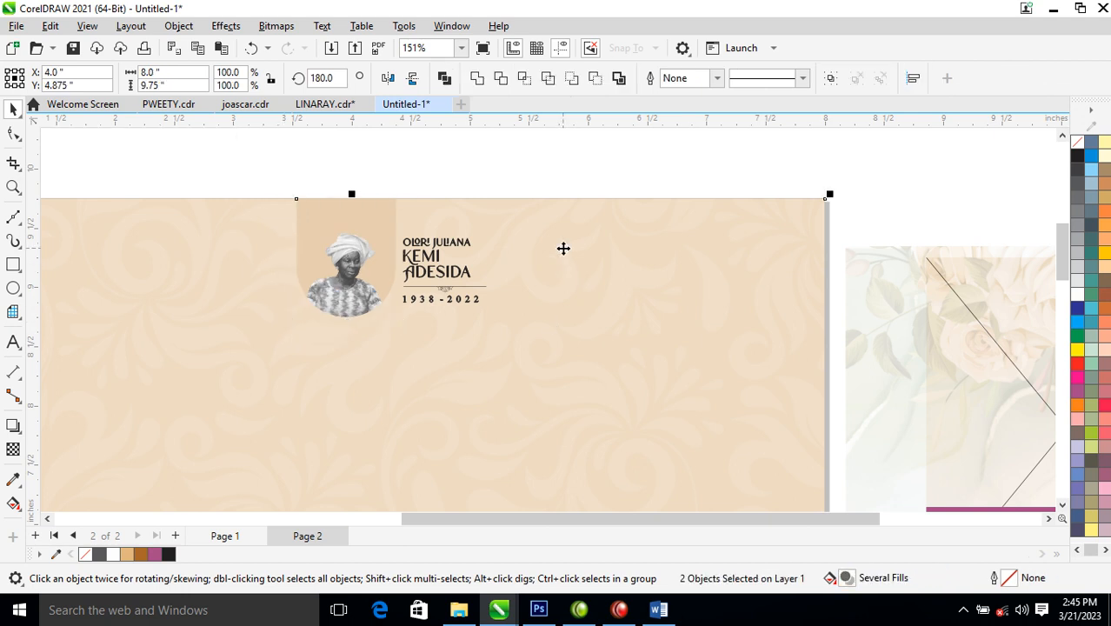
pyautogui.scroll(-6, 563, 249)
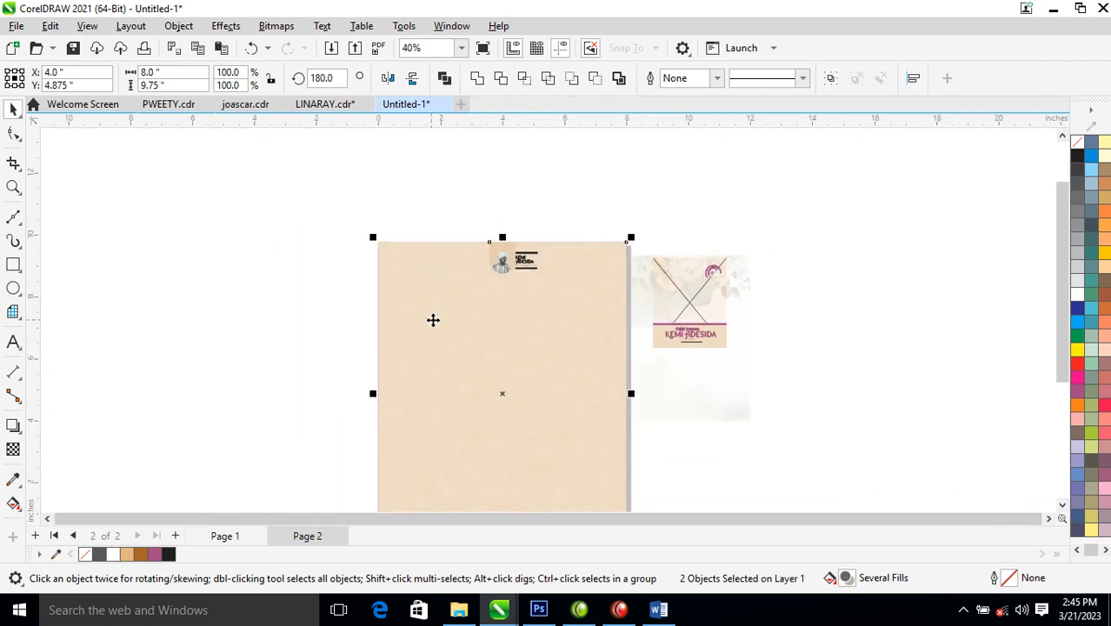
pyautogui.scroll(-1, 383, 292)
pyautogui.press('z')
pyautogui.moveTo(367, 241); pyautogui.dragTo(633, 467)
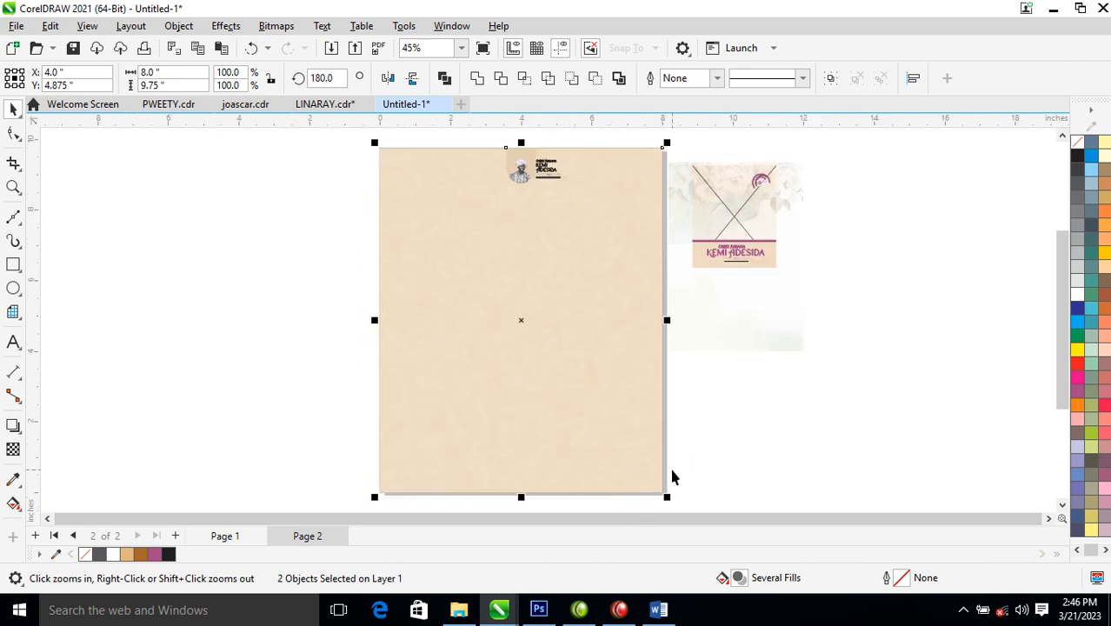
# - Copy the ornamental divider to the bottom of Page 2 and zoom in on it
pyautogui.click(720, 421)
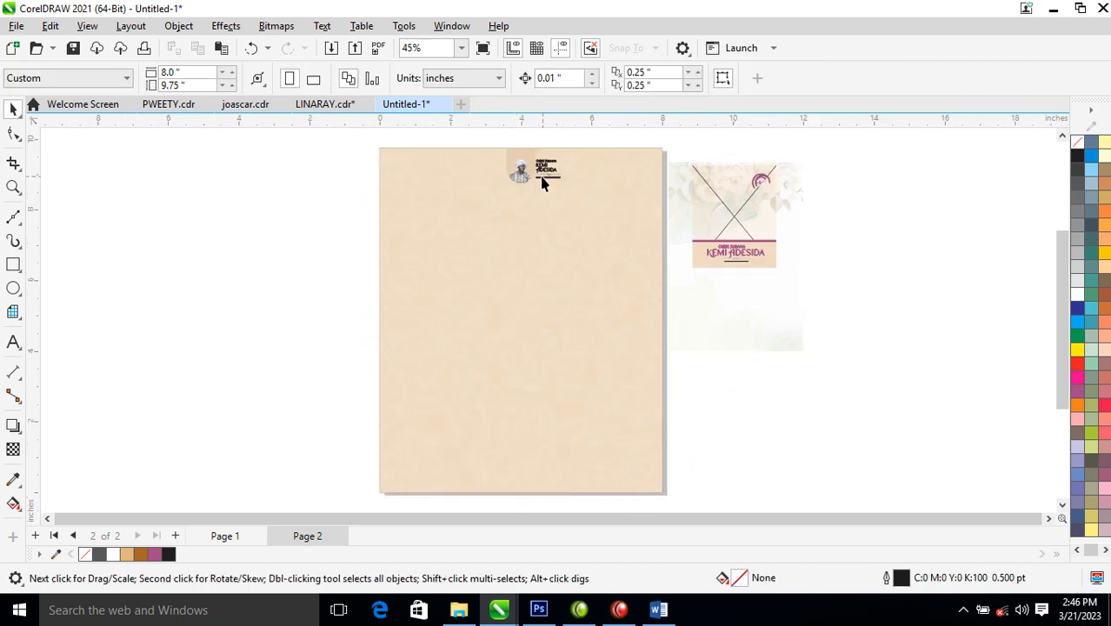
pyautogui.moveTo(744, 267); pyautogui.dragTo(561, 447)
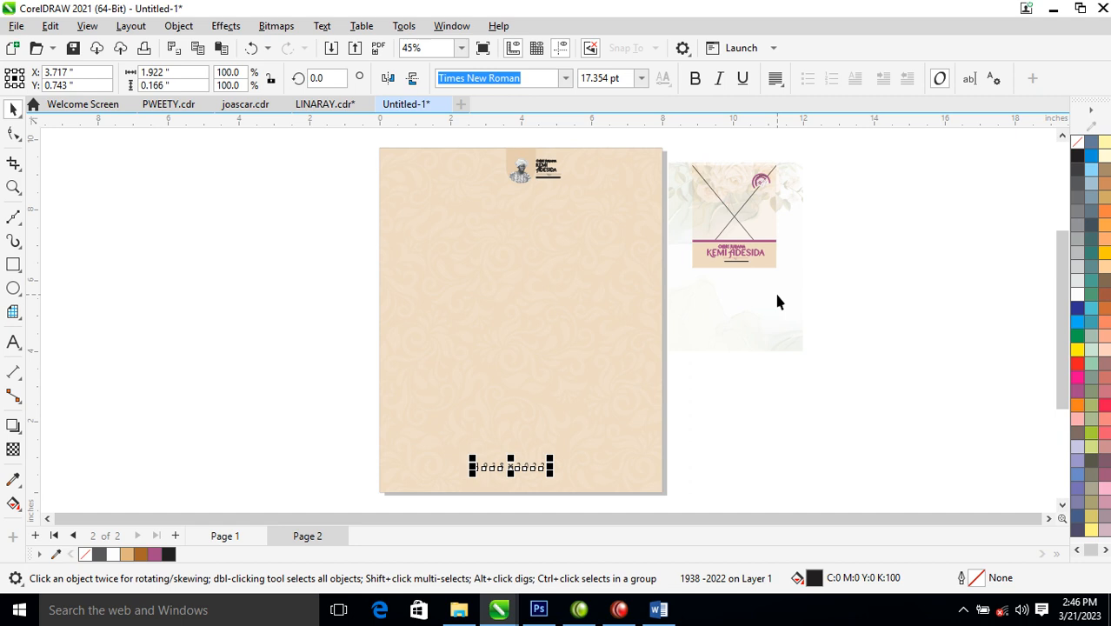
pyautogui.press('Delete')
pyautogui.moveTo(733, 263); pyautogui.dragTo(524, 487)
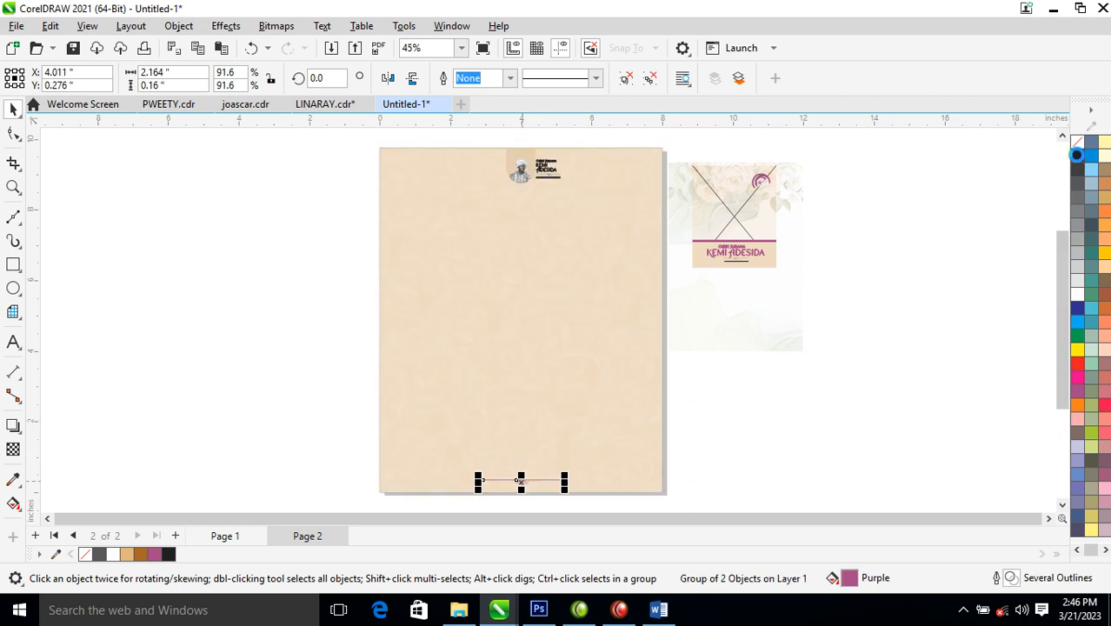
pyautogui.press('z')
pyautogui.moveTo(456, 434); pyautogui.dragTo(567, 487)
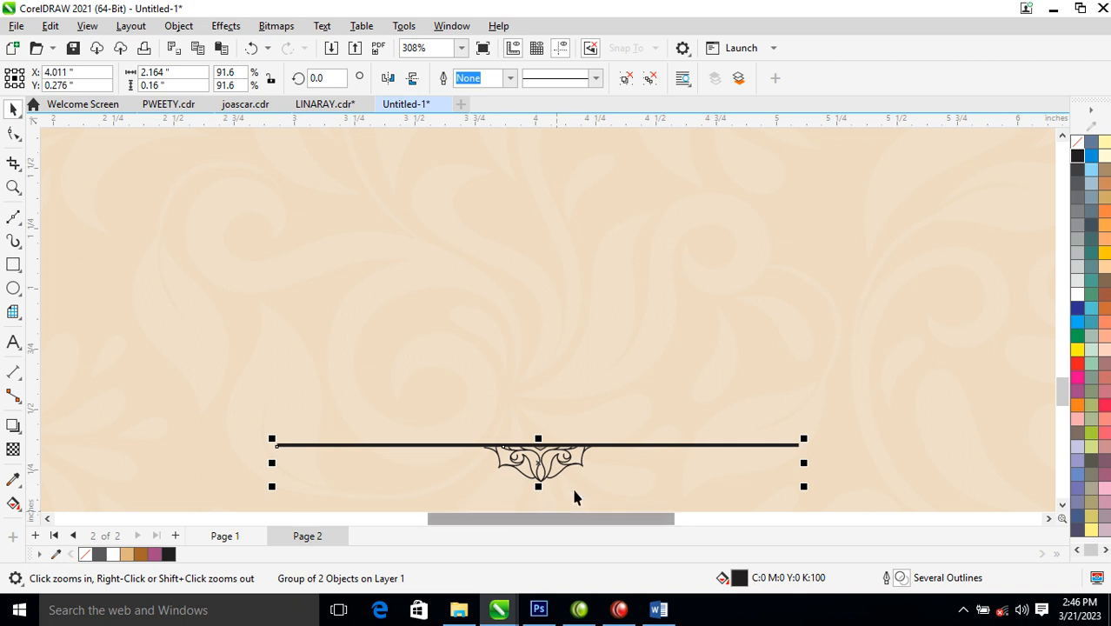
# - Draw a small black circle, centre it on the divider, and centre the group on the page
pyautogui.click(13, 288)
pyautogui.moveTo(506, 414); pyautogui.dragTo(555, 453)
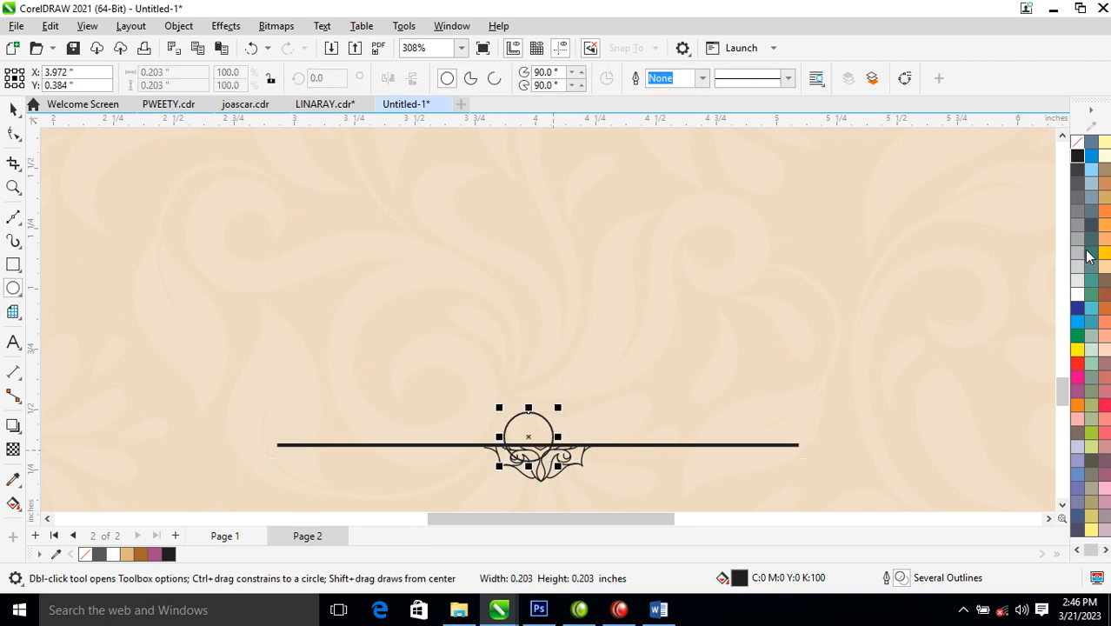
pyautogui.click(1077, 156)
pyautogui.press('space')
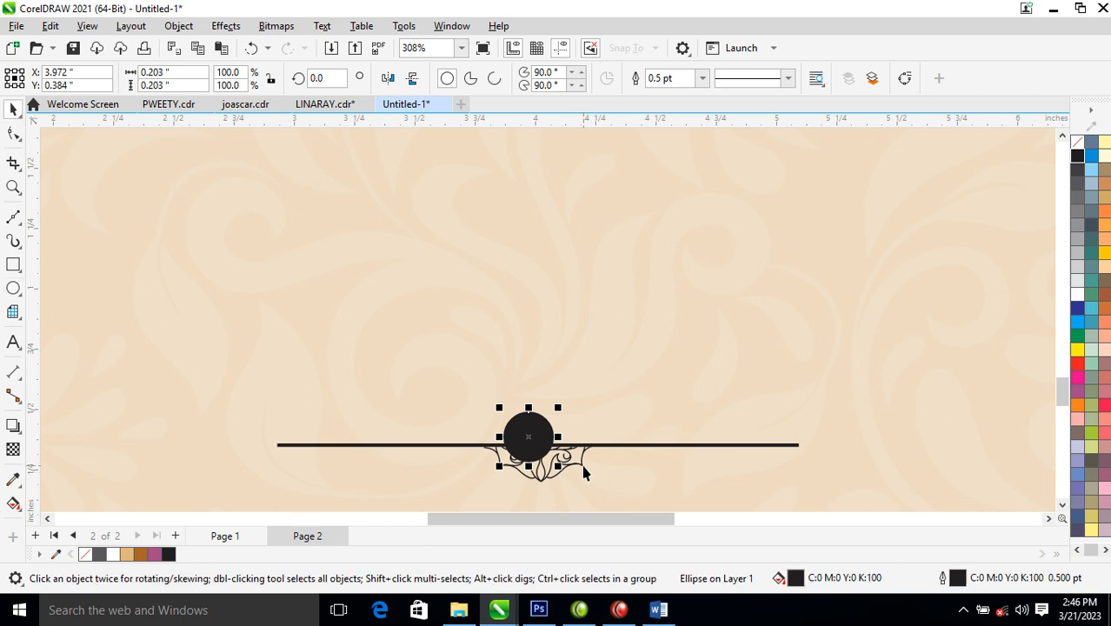
pyautogui.click(582, 462)
pyautogui.press('c')
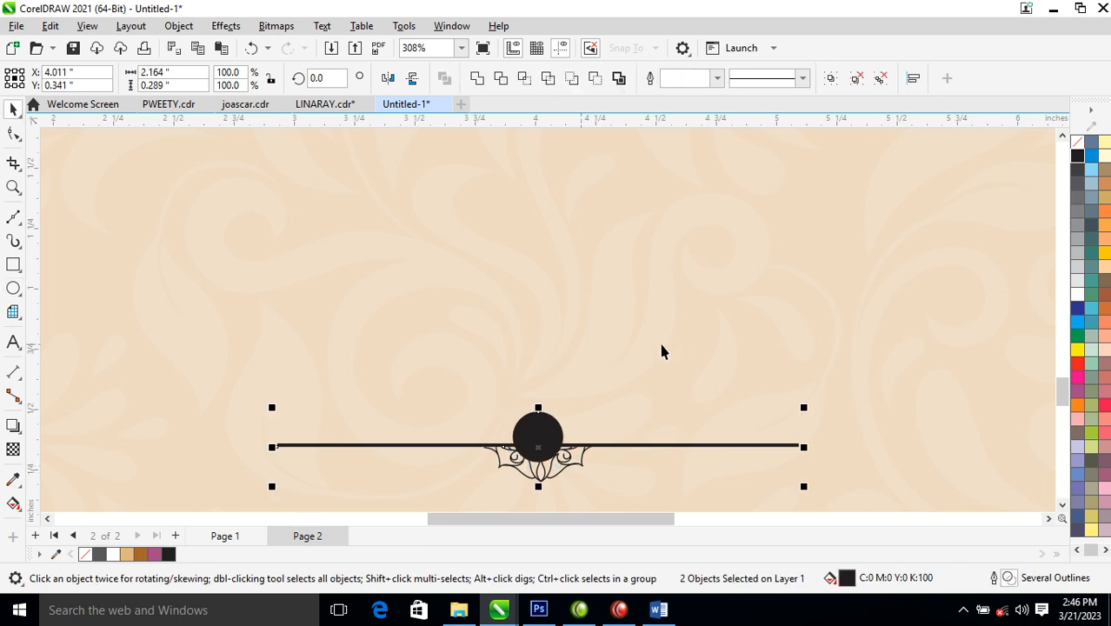
pyautogui.hotkey('ctrl', 'a')
pyautogui.press('c')
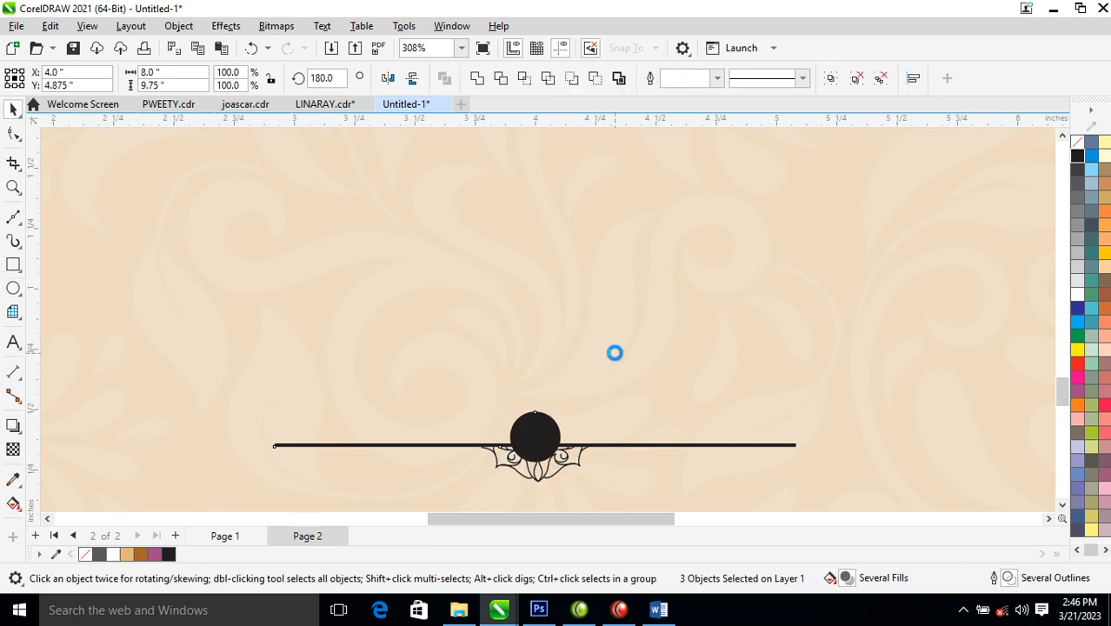
pyautogui.scroll(-6, 617, 355)
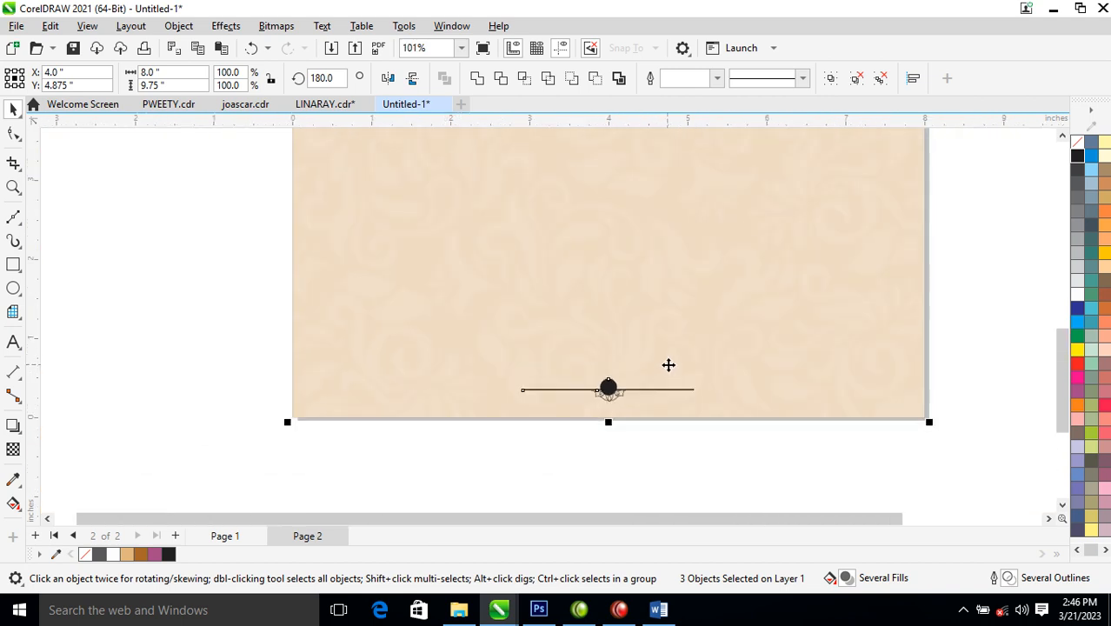
# - Delete the leftover objects sitting beside Page 2
pyautogui.scroll(-1, 669, 364)
pyautogui.press('z')
pyautogui.moveTo(536, 142); pyautogui.dragTo(798, 396)
pyautogui.moveTo(743, 225); pyautogui.dragTo(821, 258)
pyautogui.moveTo(707, 395); pyautogui.dragTo(666, 435)
pyautogui.press('Delete')
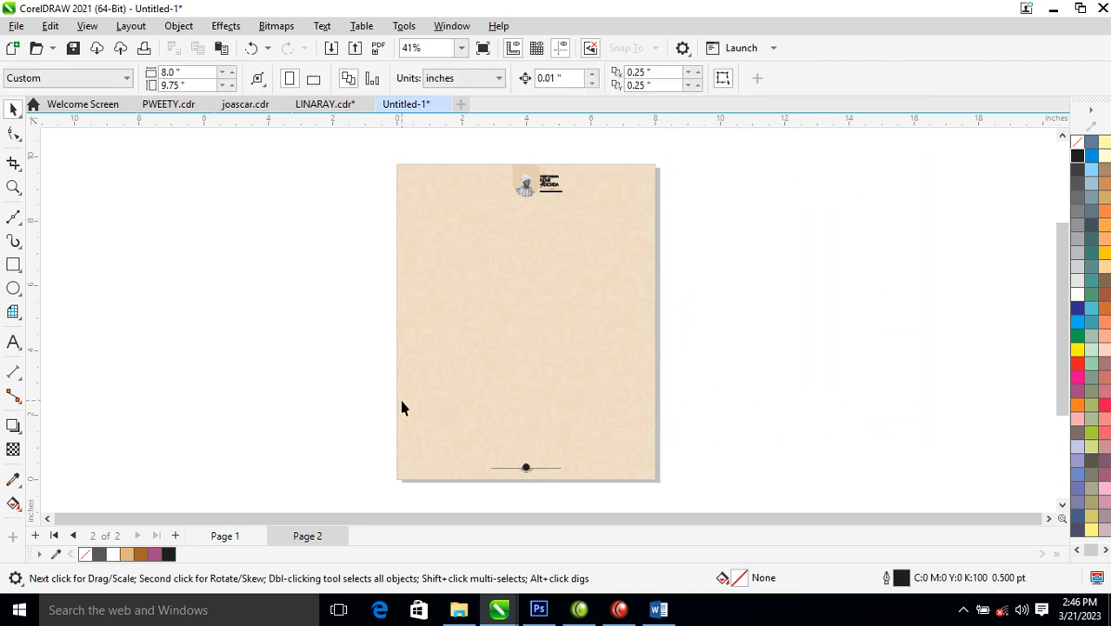
# - On Page 1, delete the programme text preceding OFFICIATING MINISTERS
pyautogui.click(223, 535)
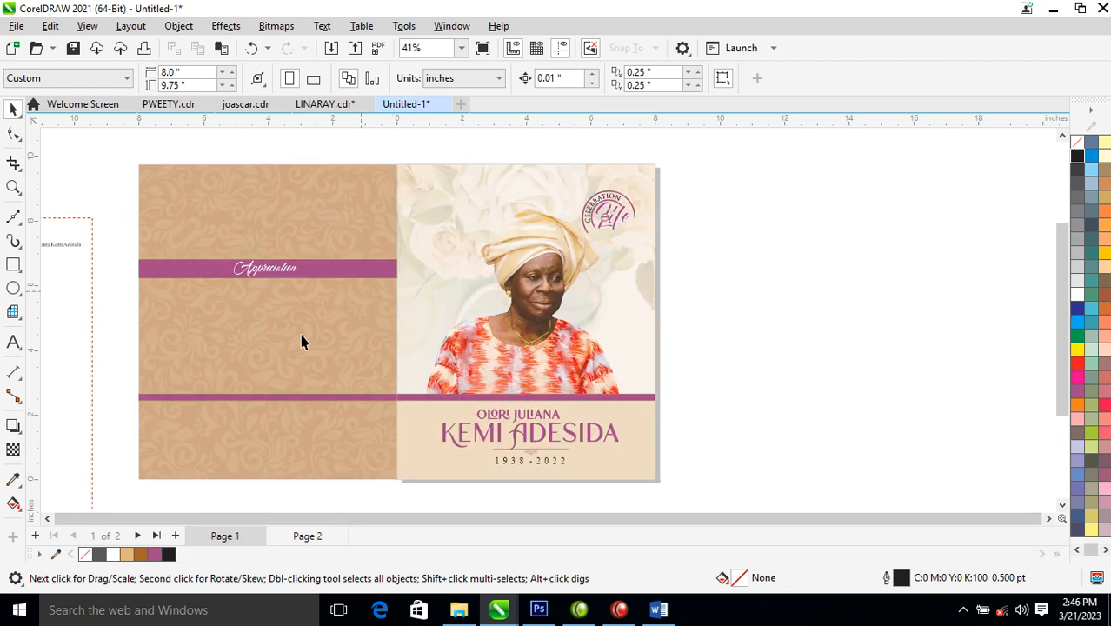
pyautogui.scroll(-3, 87, 273)
pyautogui.press('z')
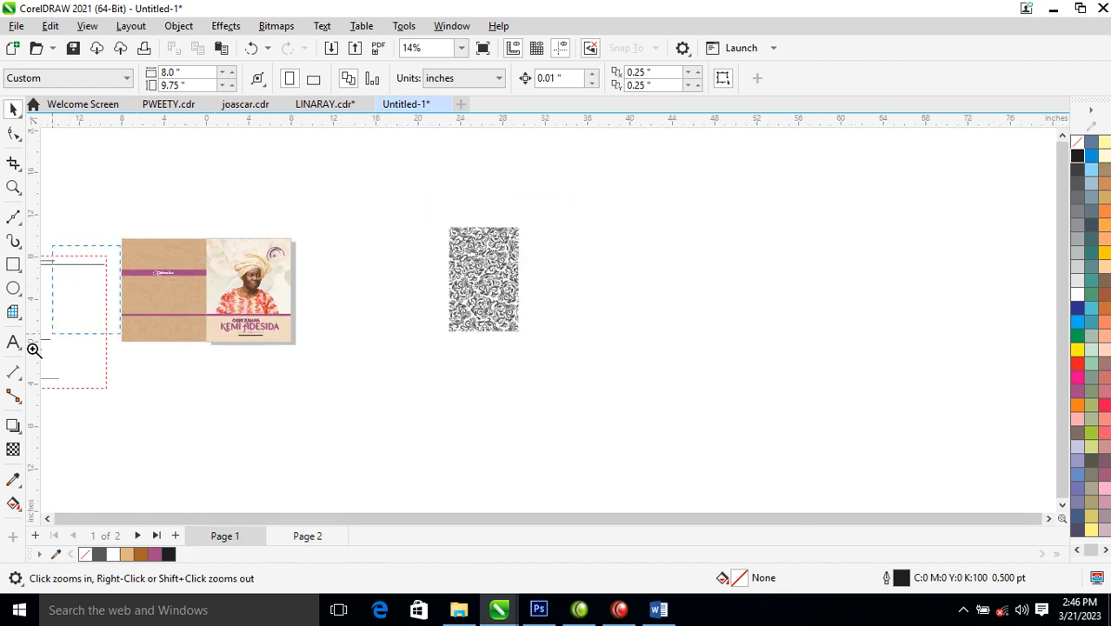
pyautogui.click(56, 332)
pyautogui.moveTo(494, 155); pyautogui.dragTo(888, 320)
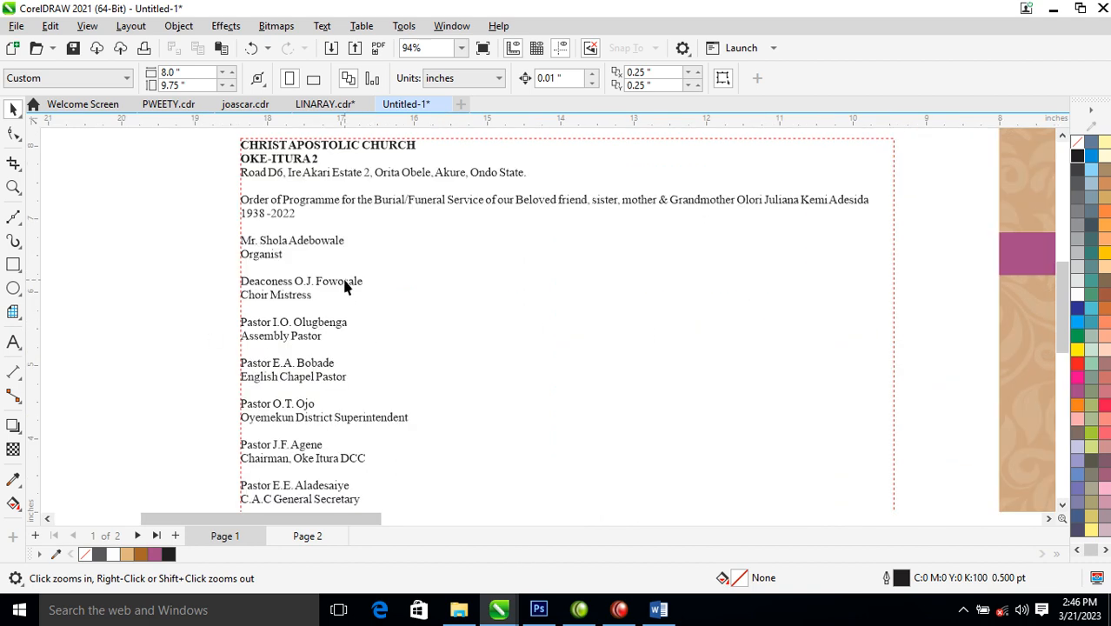
pyautogui.press('F8')
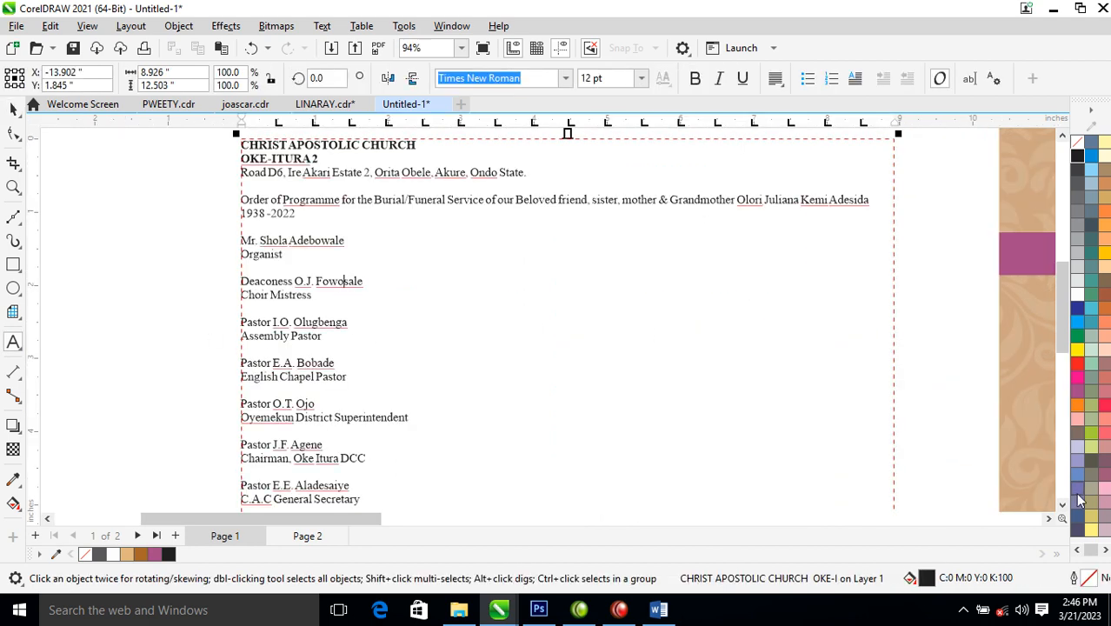
pyautogui.scroll(-5, 1064, 503)
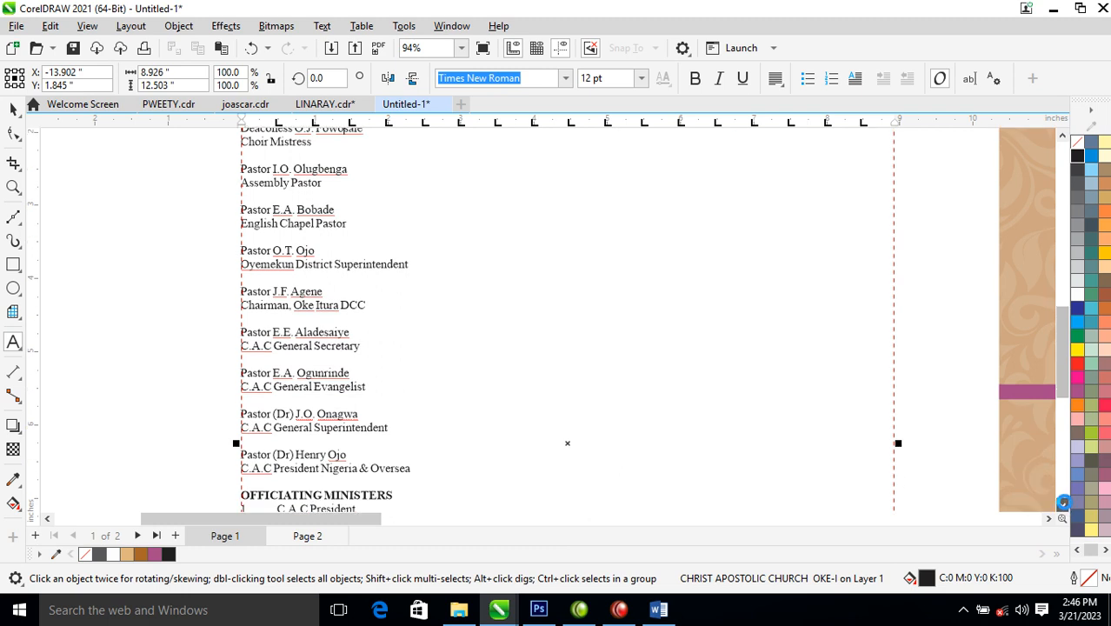
pyautogui.moveTo(426, 398); pyautogui.dragTo(250, 193)
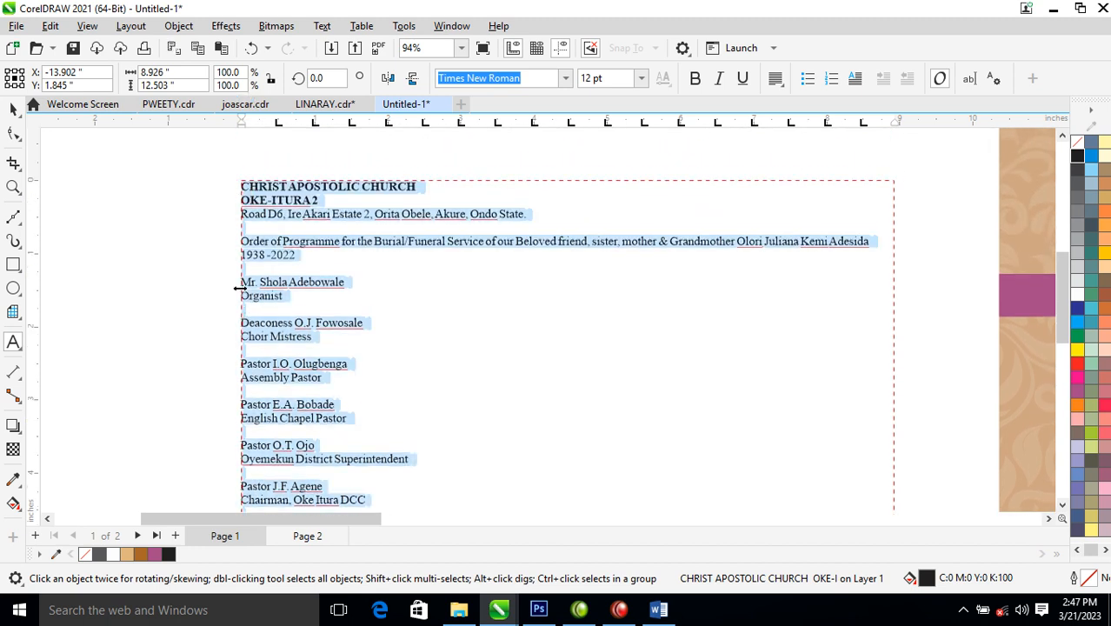
pyautogui.press('Delete')
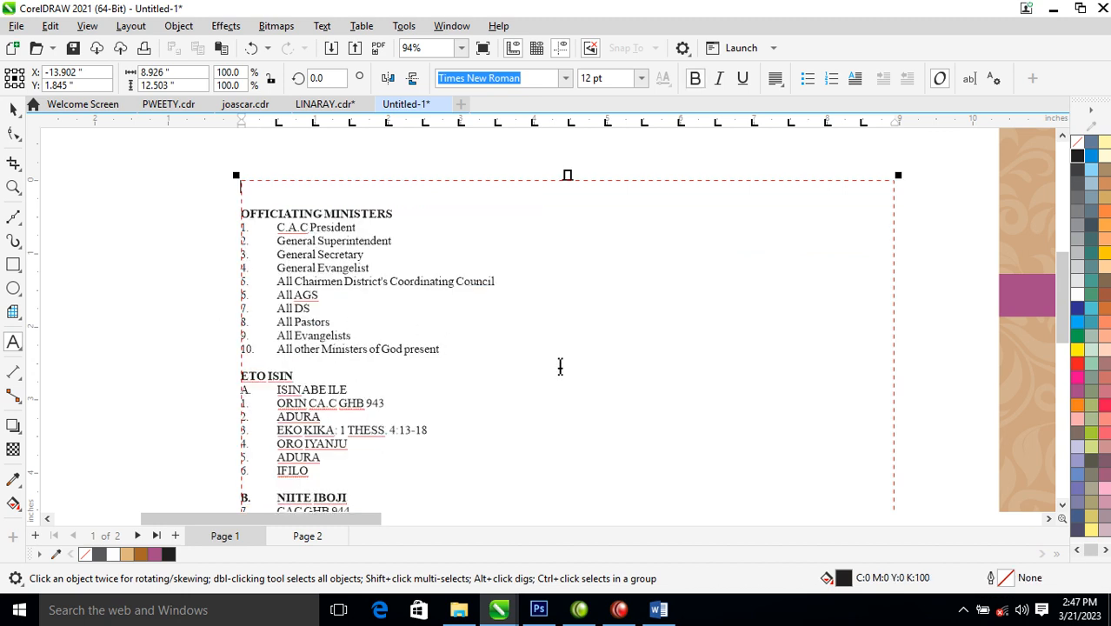
pyautogui.hotkey('ctrl', 'space')
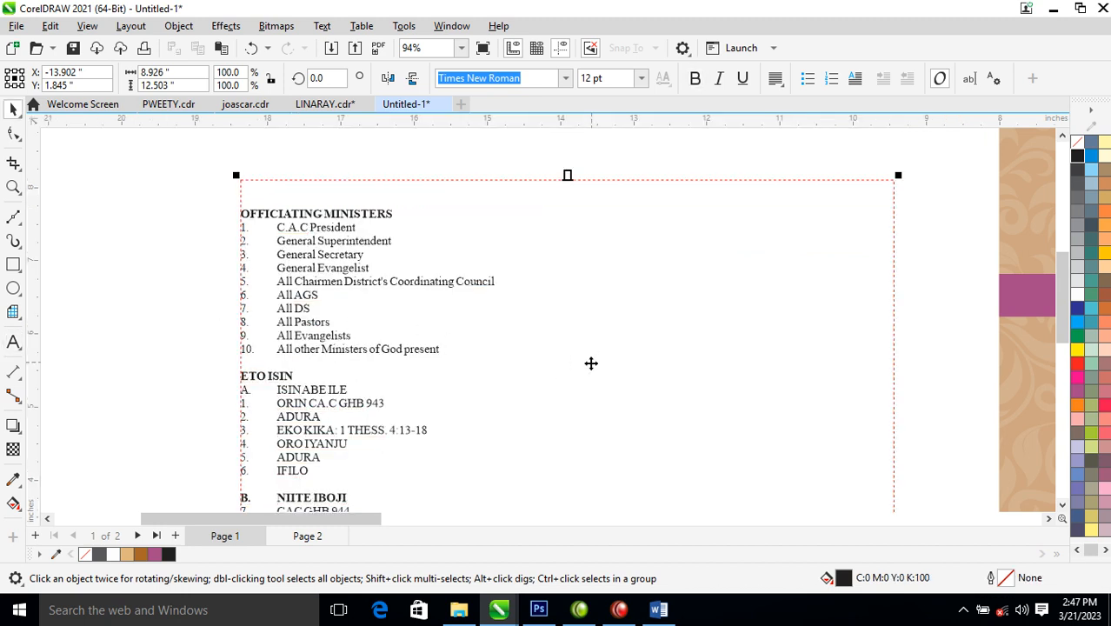
# - Paste the church programme text as a new text object on Page 2
pyautogui.click(294, 536)
pyautogui.scroll(-5, 661, 431)
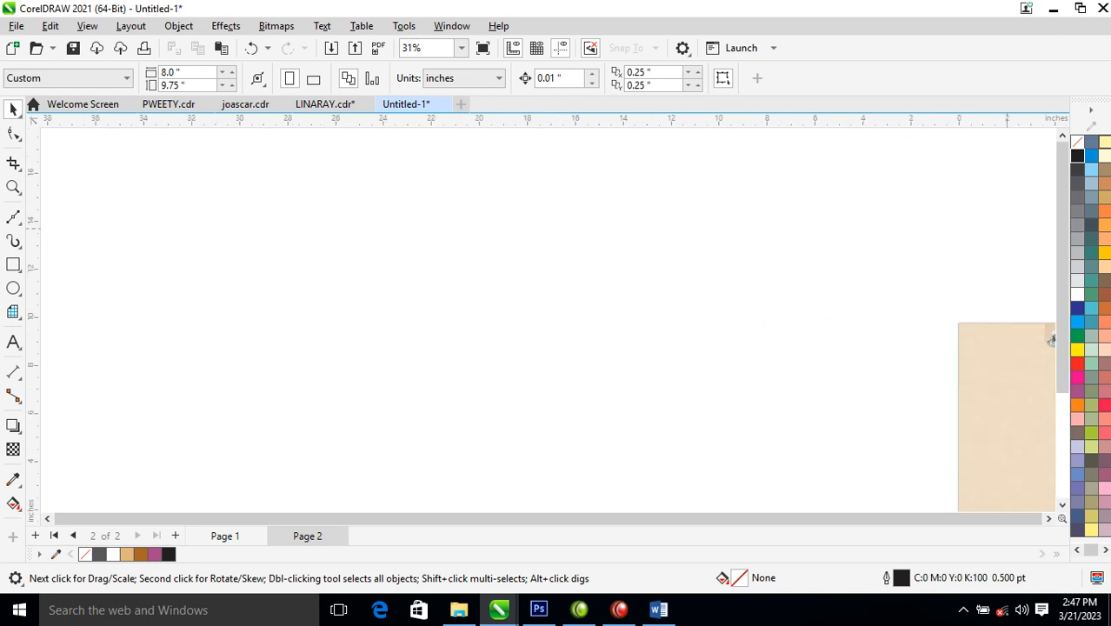
pyautogui.scroll(-3, 853, 261)
pyautogui.press('F2')
pyautogui.moveTo(801, 265); pyautogui.dragTo(891, 340)
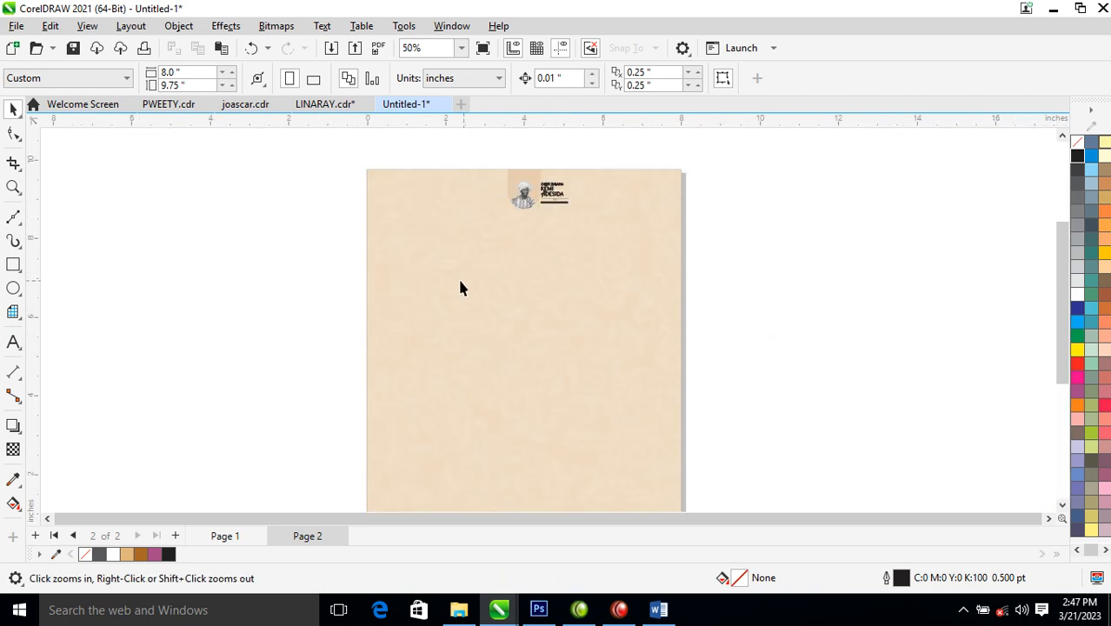
pyautogui.press('F8')
pyautogui.click(418, 242)
pyautogui.hotkey('ctrl', 'v')
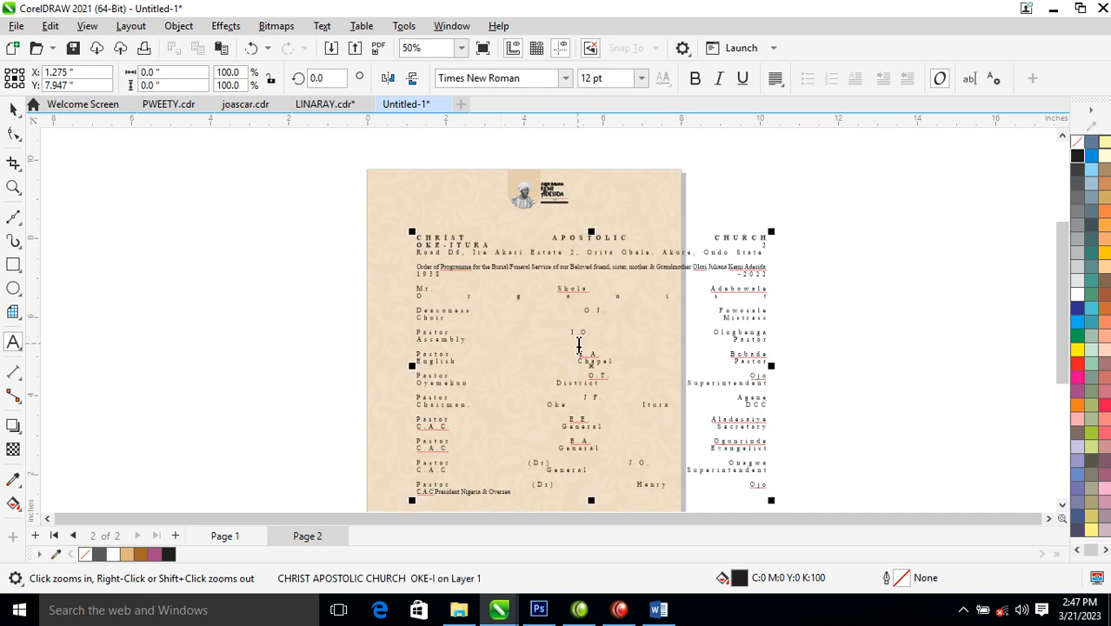
pyautogui.hotkey('ctrl', 'space')
# - Left-align the programme text, move it below the portrait, and select its heading lines through 1938 -2022
pyautogui.click(774, 78)
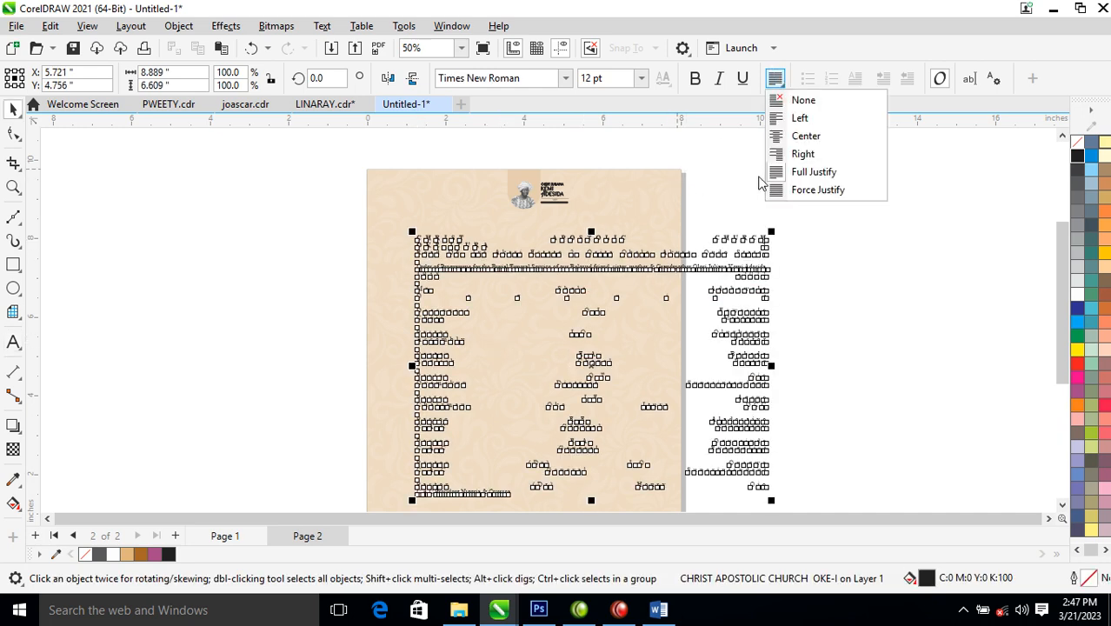
pyautogui.click(799, 118)
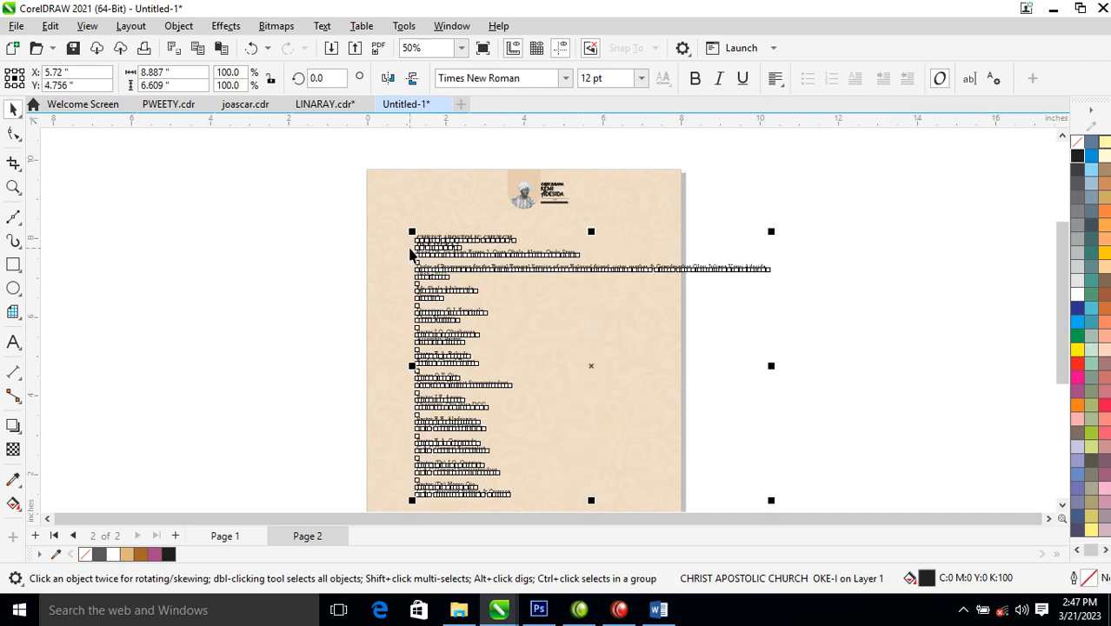
pyautogui.press('z')
pyautogui.moveTo(283, 189); pyautogui.dragTo(1000, 413)
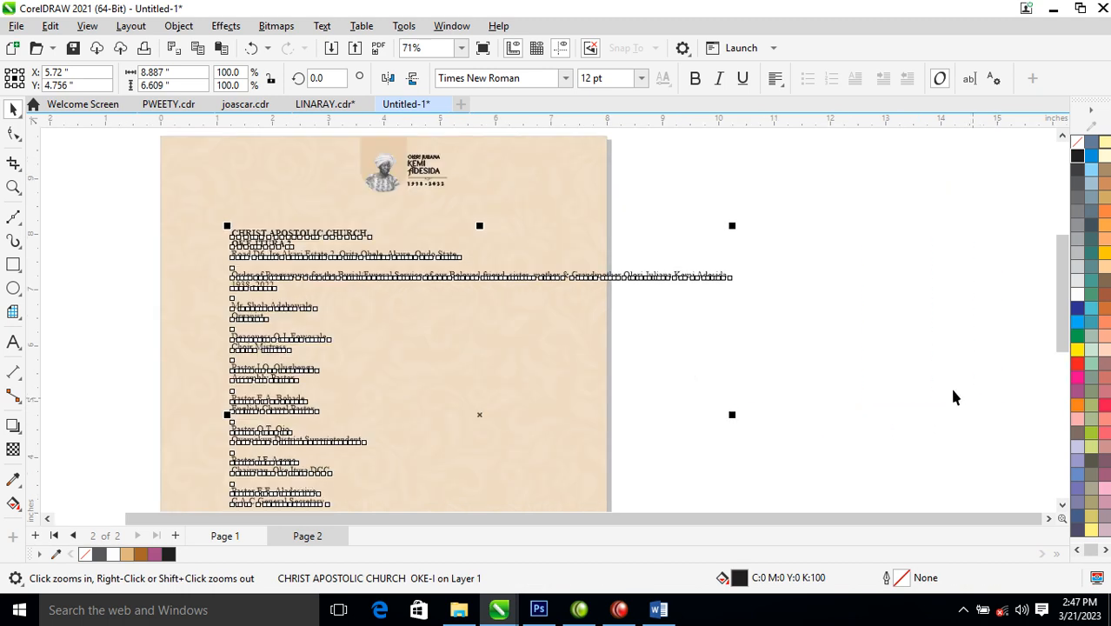
pyautogui.moveTo(117, 177); pyautogui.dragTo(879, 401)
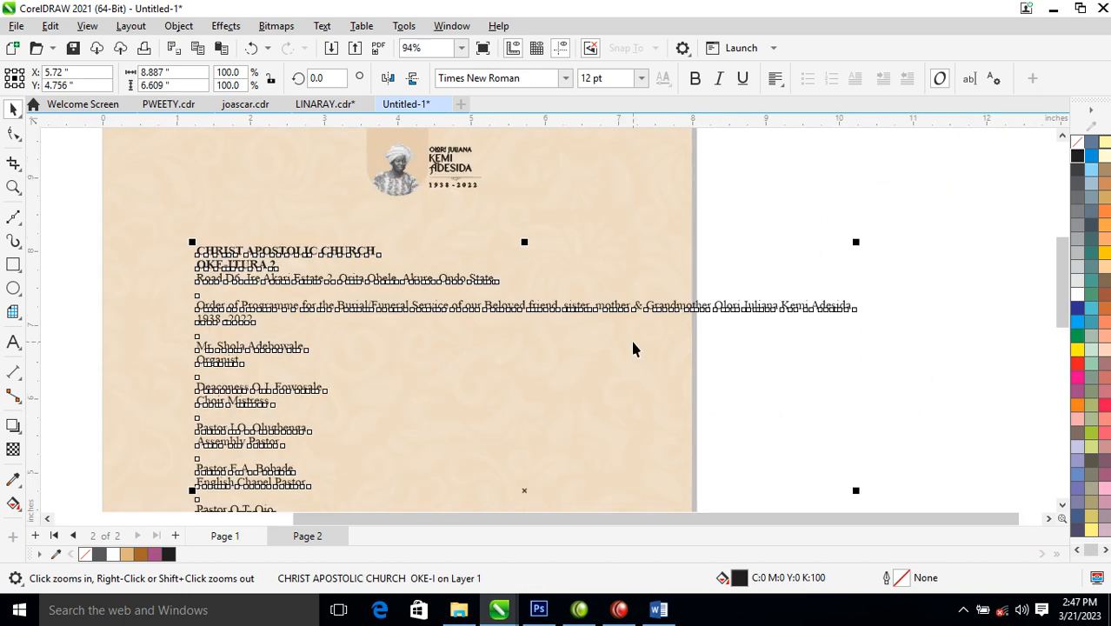
pyautogui.press('space')
pyautogui.moveTo(436, 281); pyautogui.dragTo(462, 352)
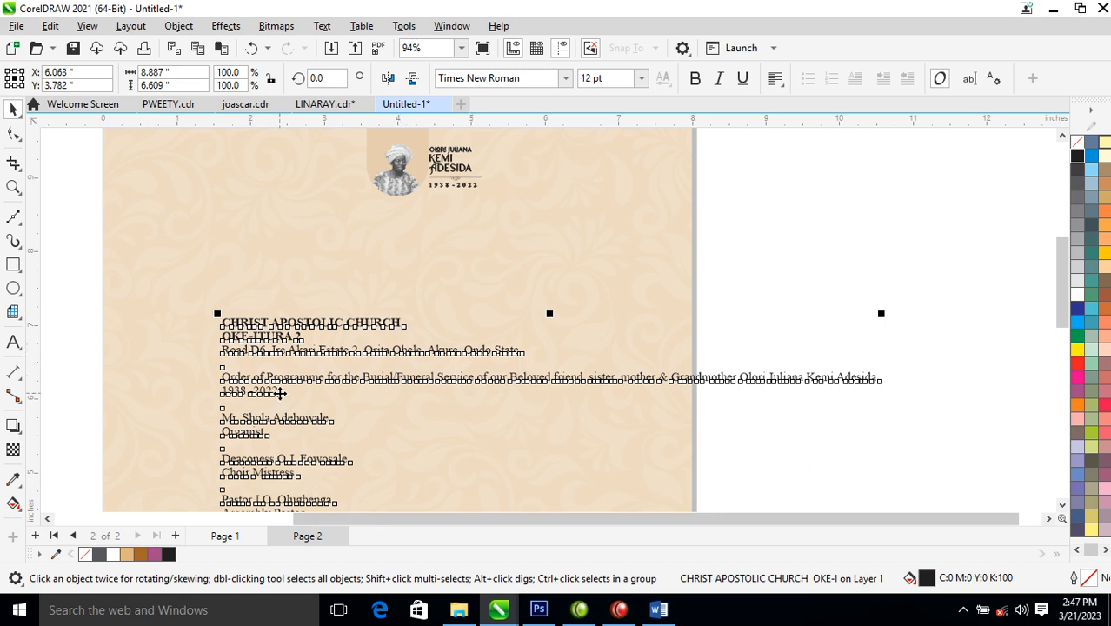
pyautogui.doubleClick(279, 393)
pyautogui.moveTo(284, 392); pyautogui.dragTo(182, 308)
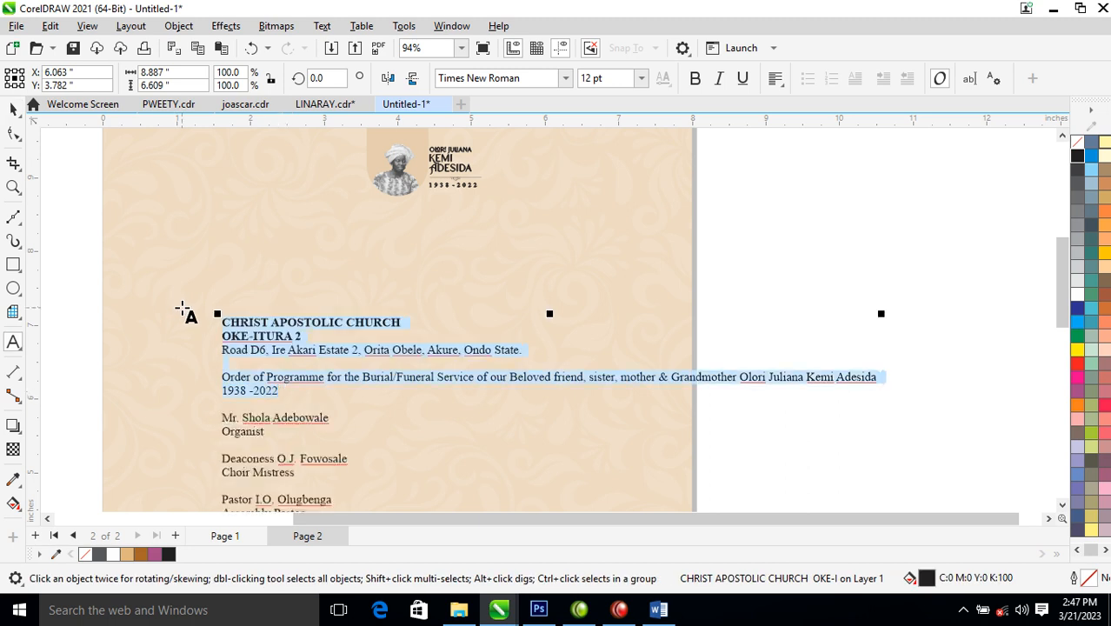
# - Cut the church heading lines from the list, paste them as their own centre-aligned block, and centre it on the page
pyautogui.press('Delete')
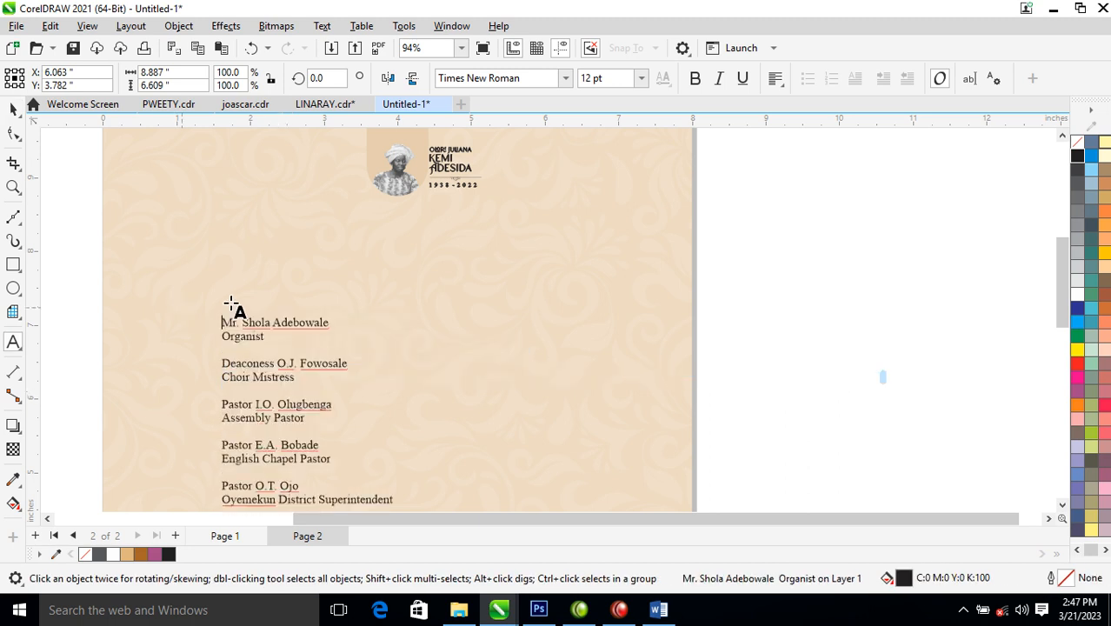
pyautogui.click(270, 259)
pyautogui.hotkey('ctrl', 'v')
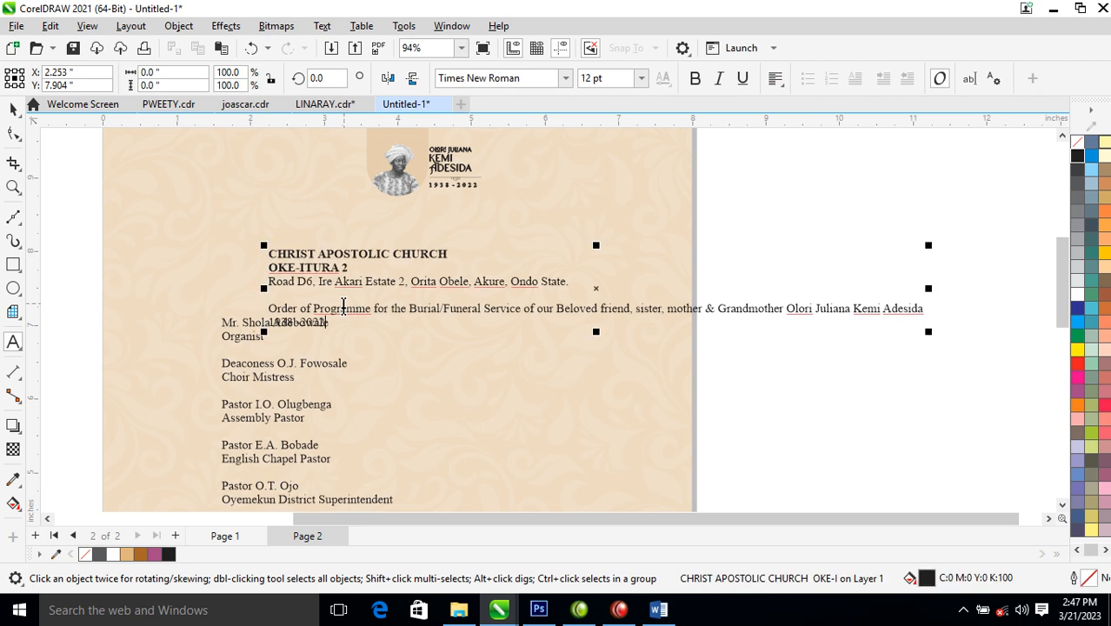
pyautogui.click(777, 79)
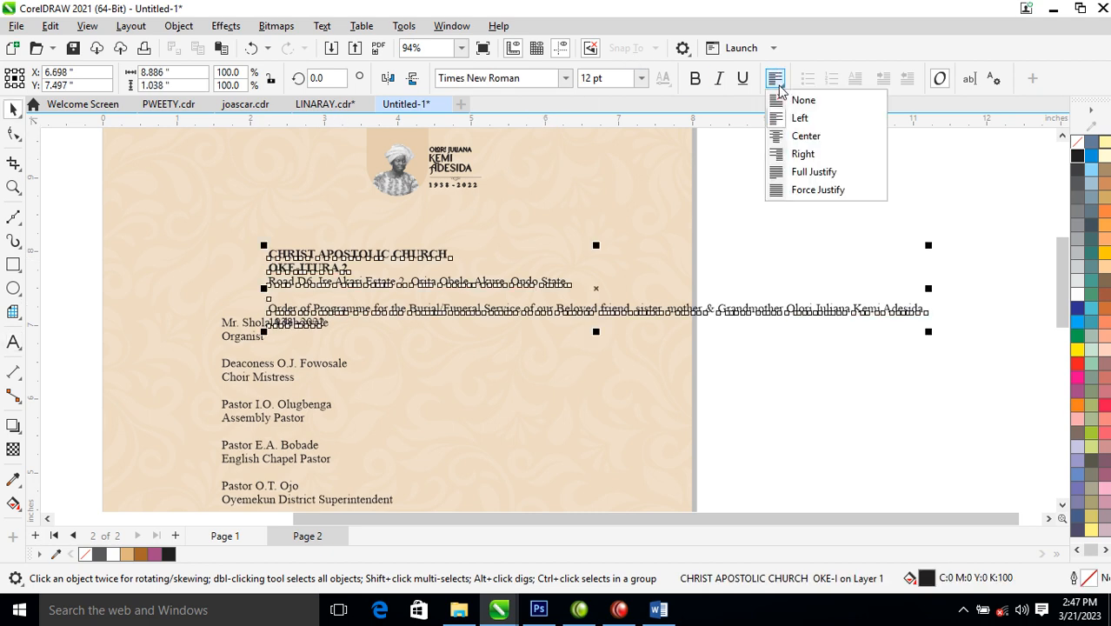
pyautogui.click(806, 139)
pyautogui.moveTo(649, 252); pyautogui.dragTo(455, 230)
# - Add line breaks so the deceased's name and Burial/Funeral Service each sit on their own line
pyautogui.doubleClick(467, 285)
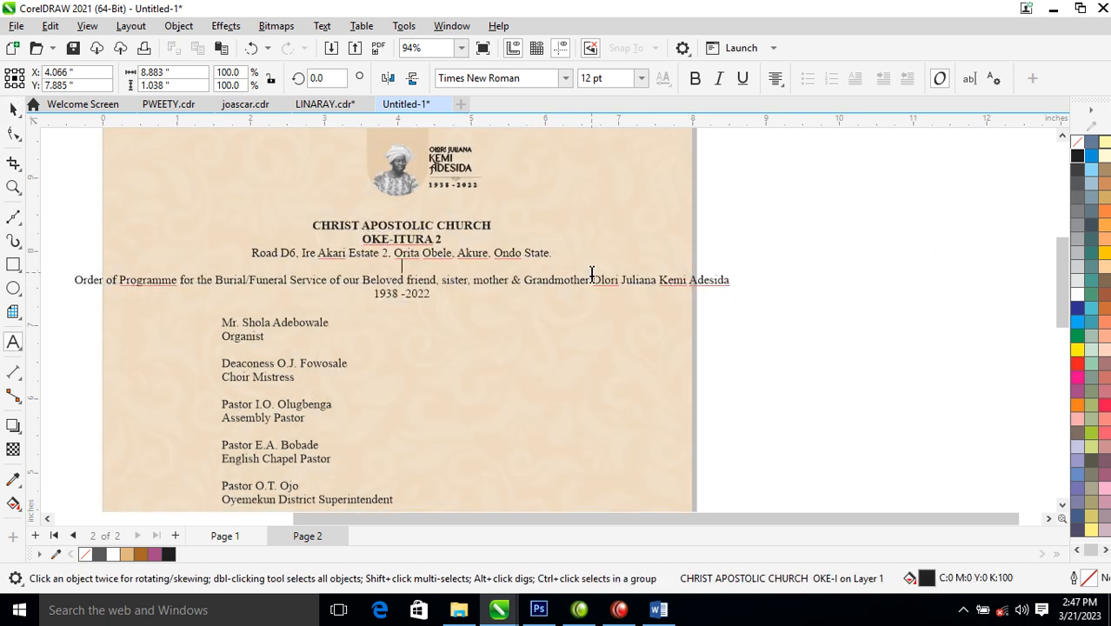
pyautogui.press('Return')
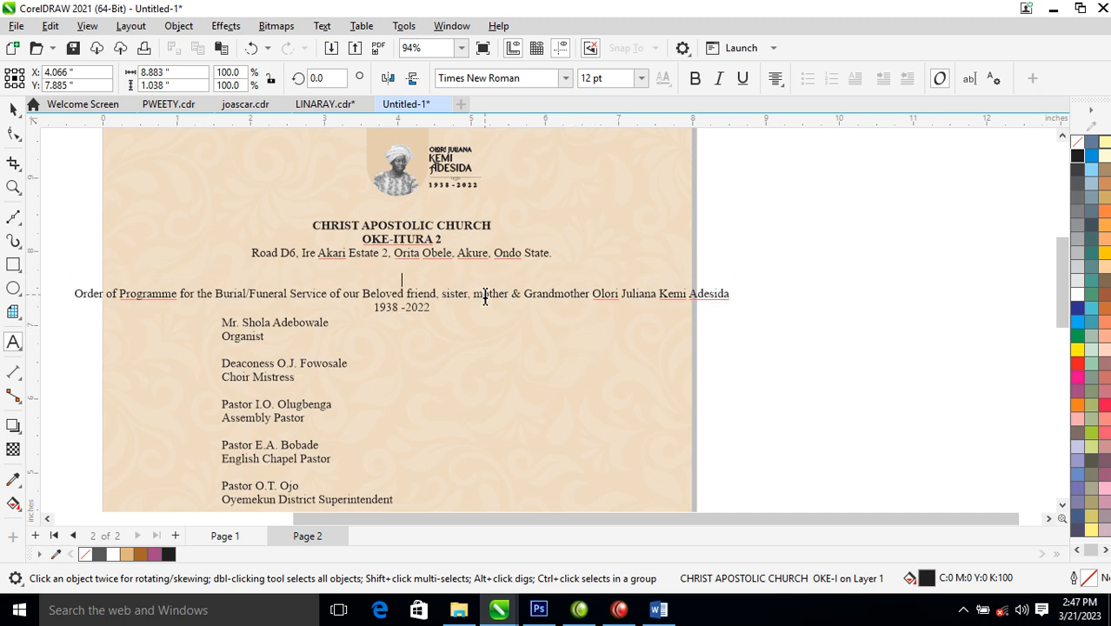
pyautogui.press('BackSpace')
pyautogui.click(595, 279)
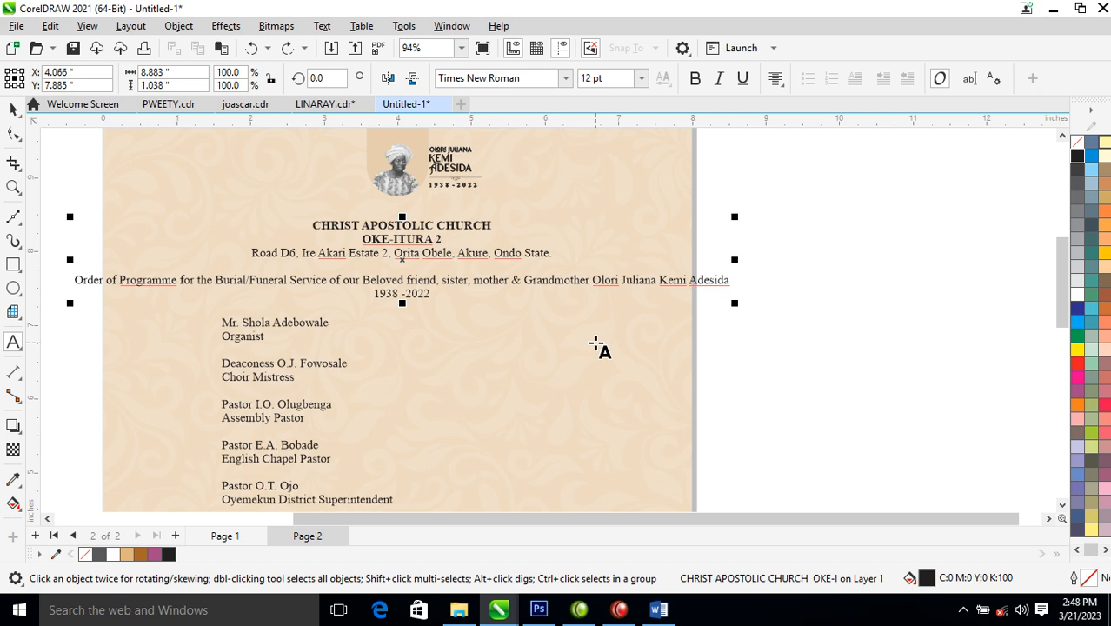
pyautogui.press('Return')
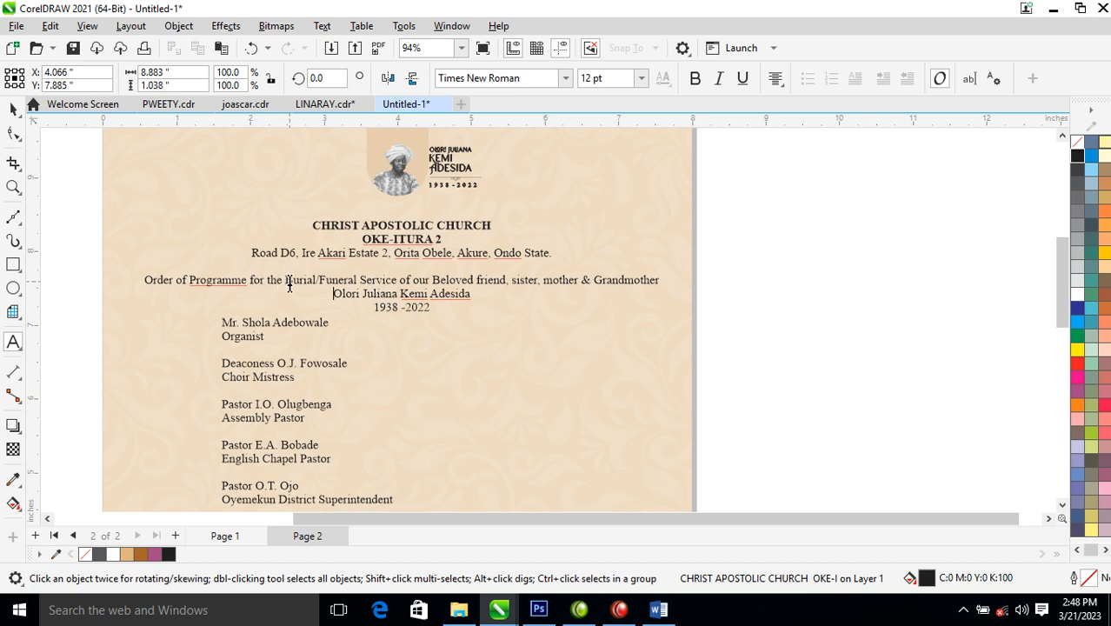
pyautogui.press('Return')
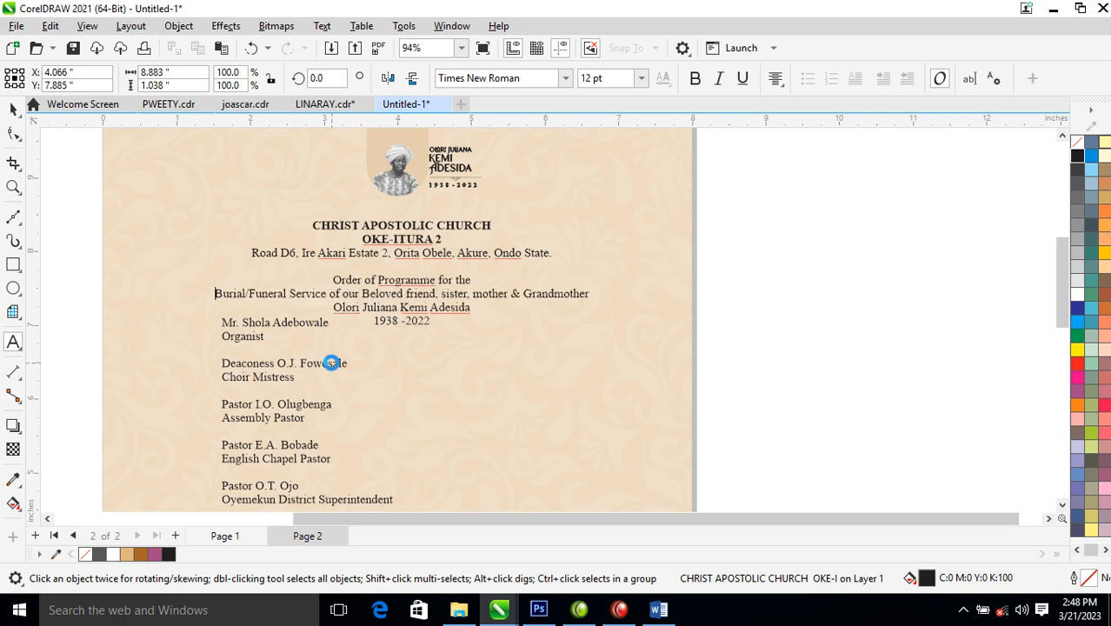
pyautogui.click(328, 296)
pyautogui.press('Return')
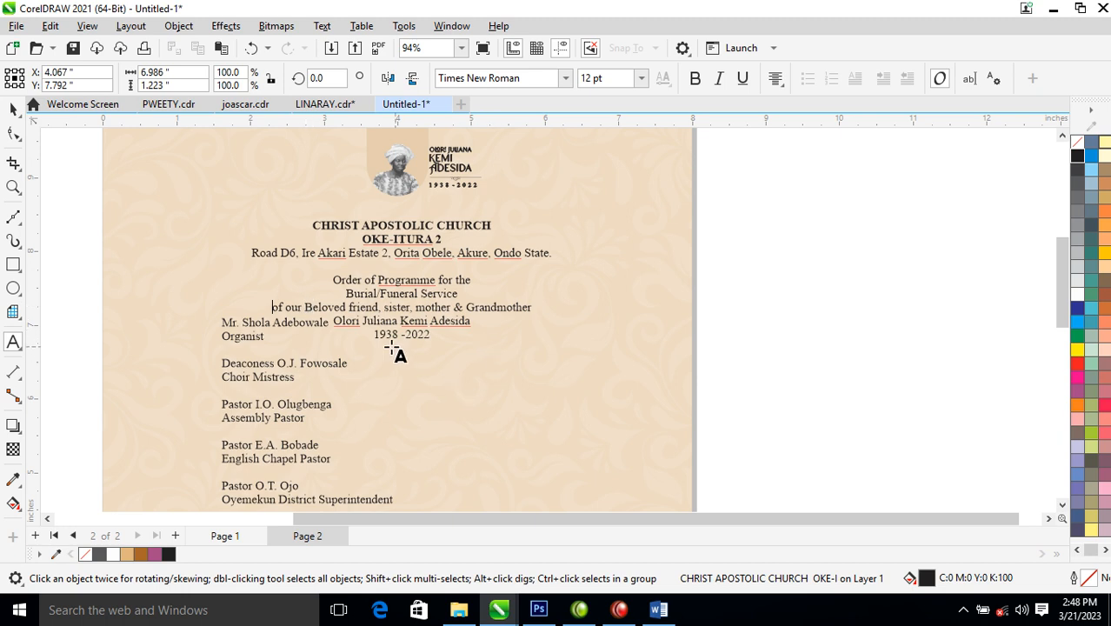
pyautogui.hotkey('ctrl', 'space')
# - Move the ministers' list further down and enlarge CHRIST APOSTOLIC CHURCH to about 23 pt
pyautogui.moveTo(269, 329); pyautogui.dragTo(348, 441)
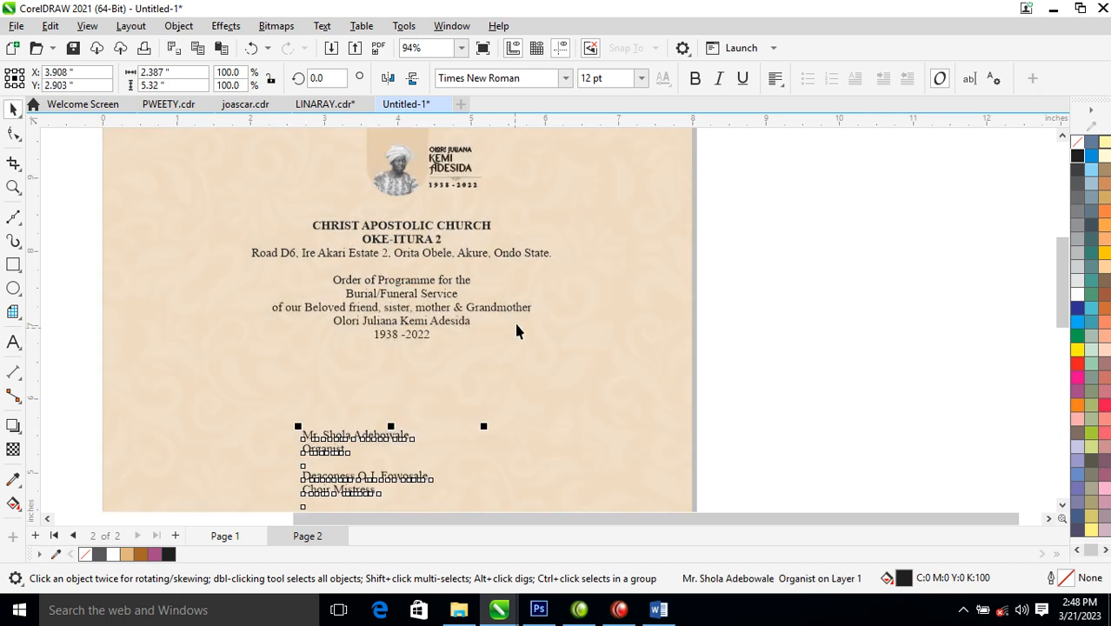
pyautogui.click(483, 315)
pyautogui.keyDown('ctrl'); pyautogui.click(482, 311); pyautogui.keyUp('ctrl')
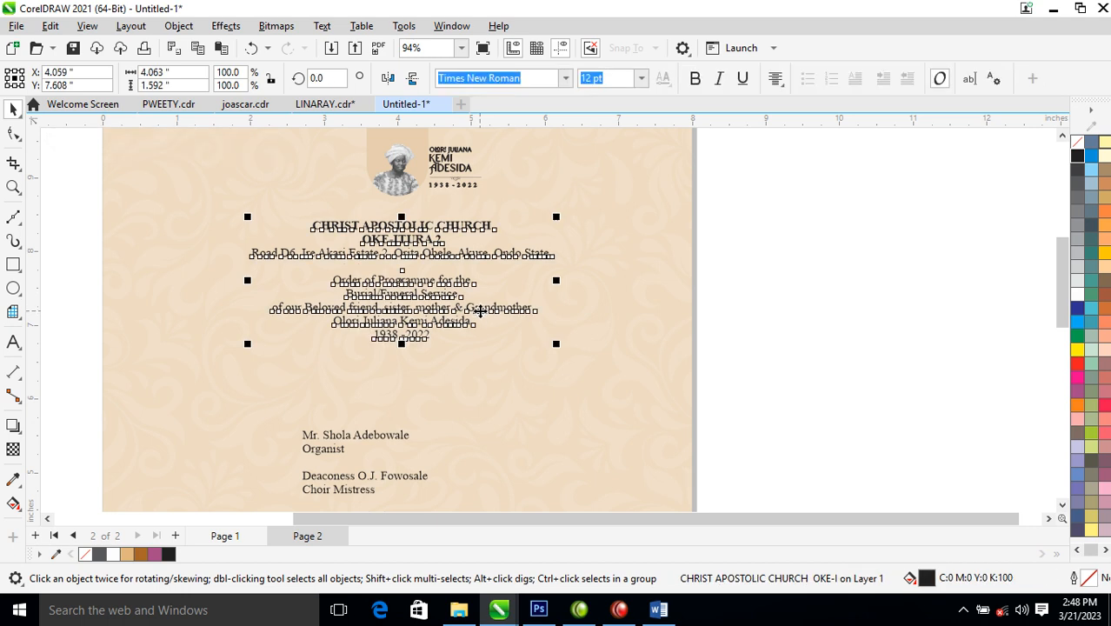
pyautogui.keyDown('ctrl'); pyautogui.click(480, 311); pyautogui.keyUp('ctrl')
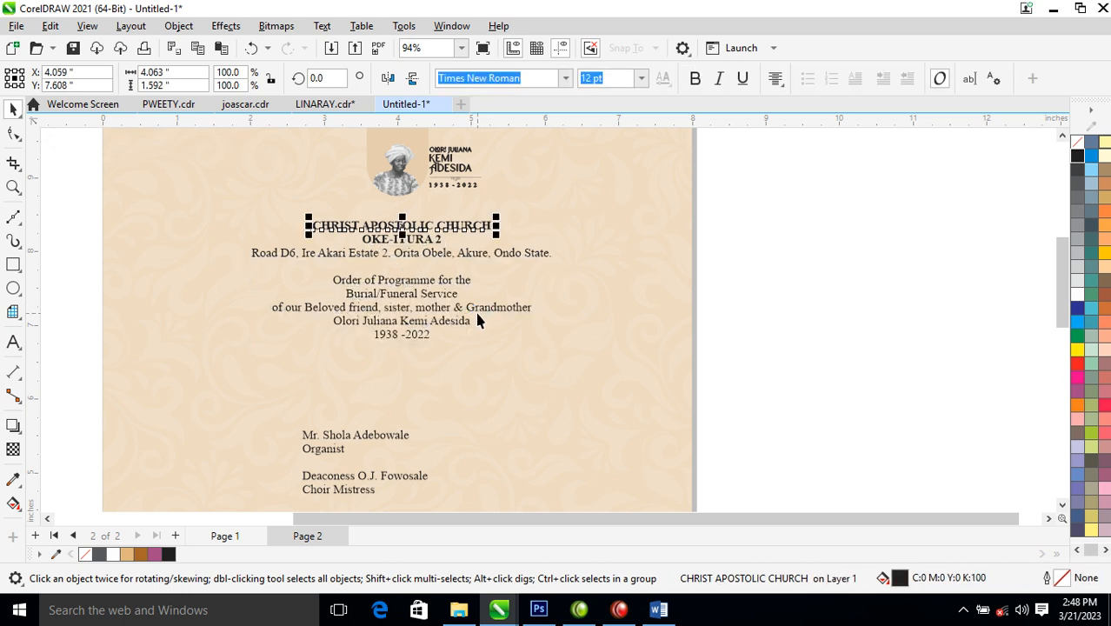
pyautogui.press('z')
pyautogui.moveTo(206, 218); pyautogui.dragTo(765, 509)
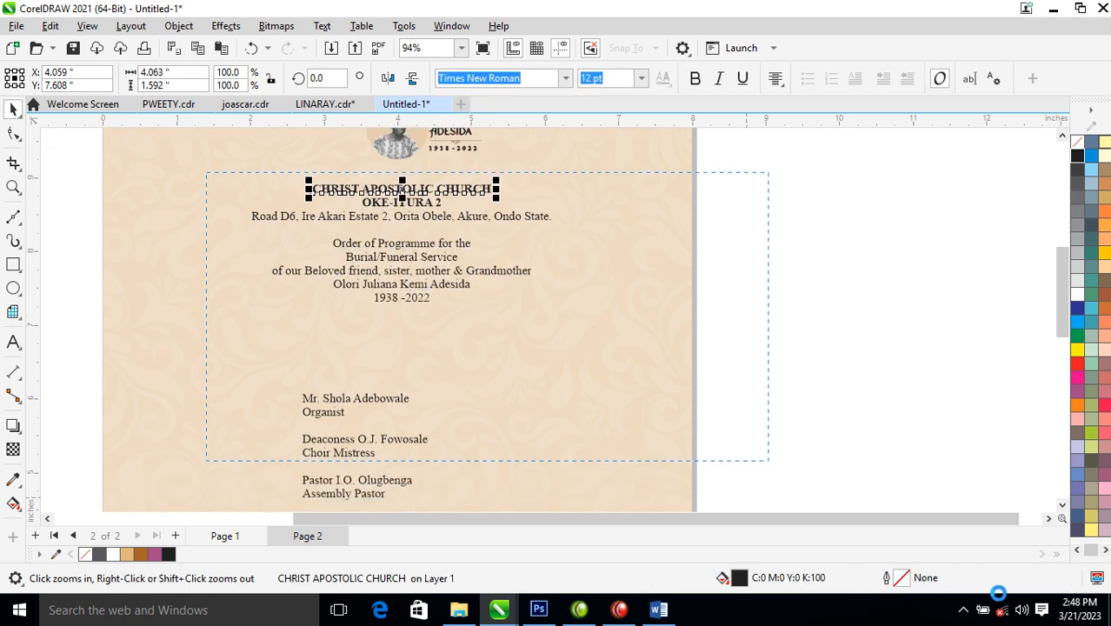
pyautogui.moveTo(167, 325); pyautogui.dragTo(661, 127)
pyautogui.moveTo(525, 270); pyautogui.dragTo(626, 219)
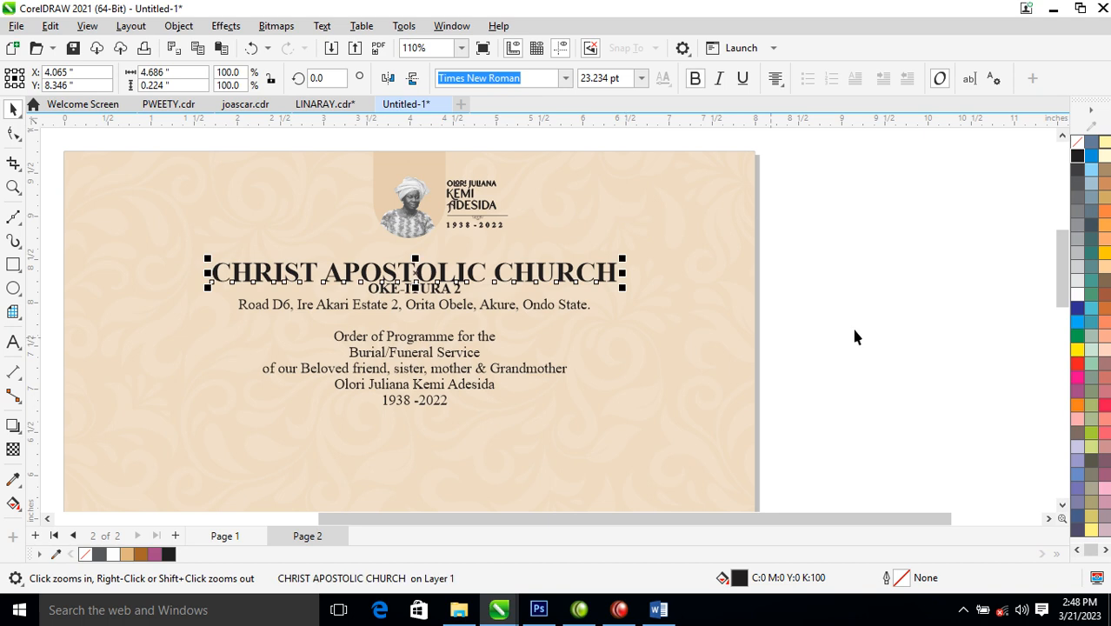
# - Nudge the heading lines down slightly and move the Burial to 1938 -2022 lines lower to open a gap
pyautogui.moveTo(977, 270); pyautogui.dragTo(159, 424)
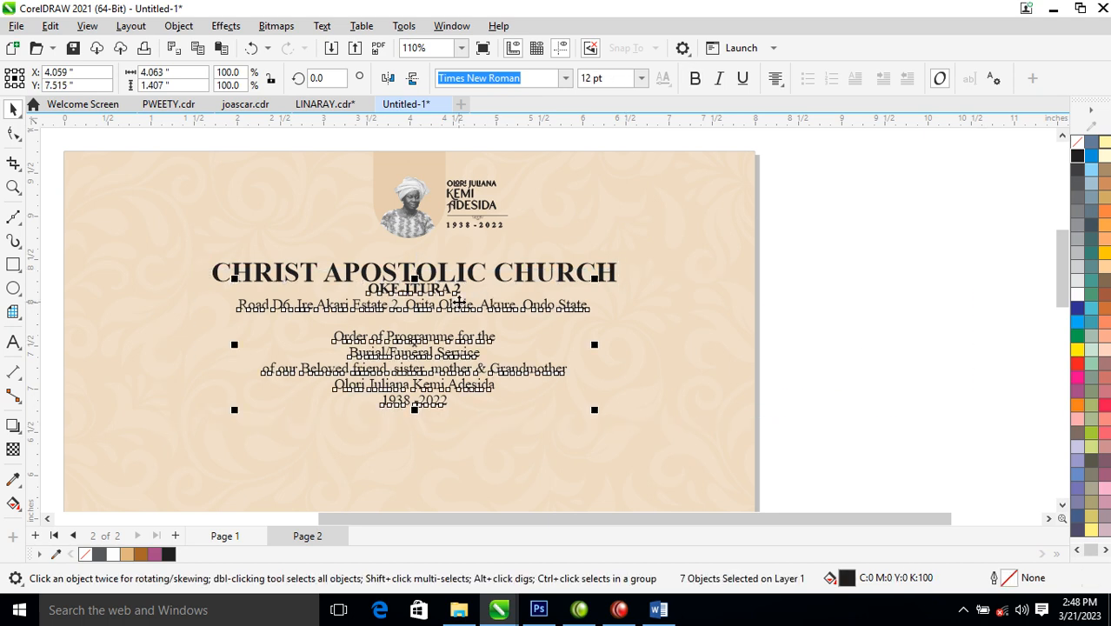
pyautogui.moveTo(467, 304); pyautogui.dragTo(467, 310)
pyautogui.click(858, 311)
pyautogui.press('F2')
pyautogui.moveTo(193, 252); pyautogui.dragTo(651, 484)
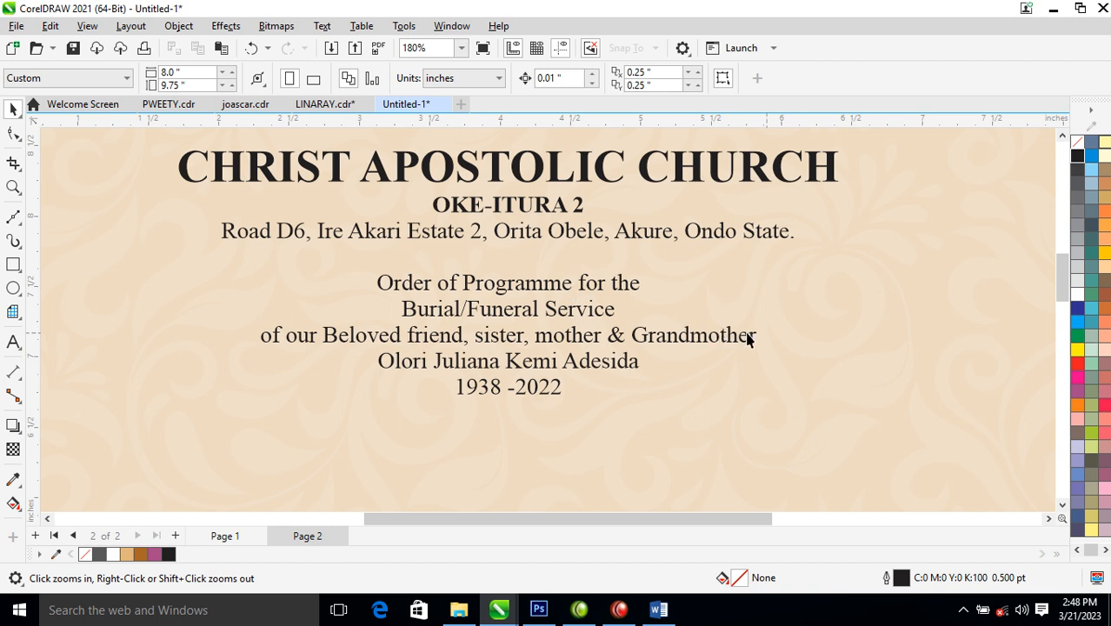
pyautogui.moveTo(153, 494); pyautogui.dragTo(154, 491)
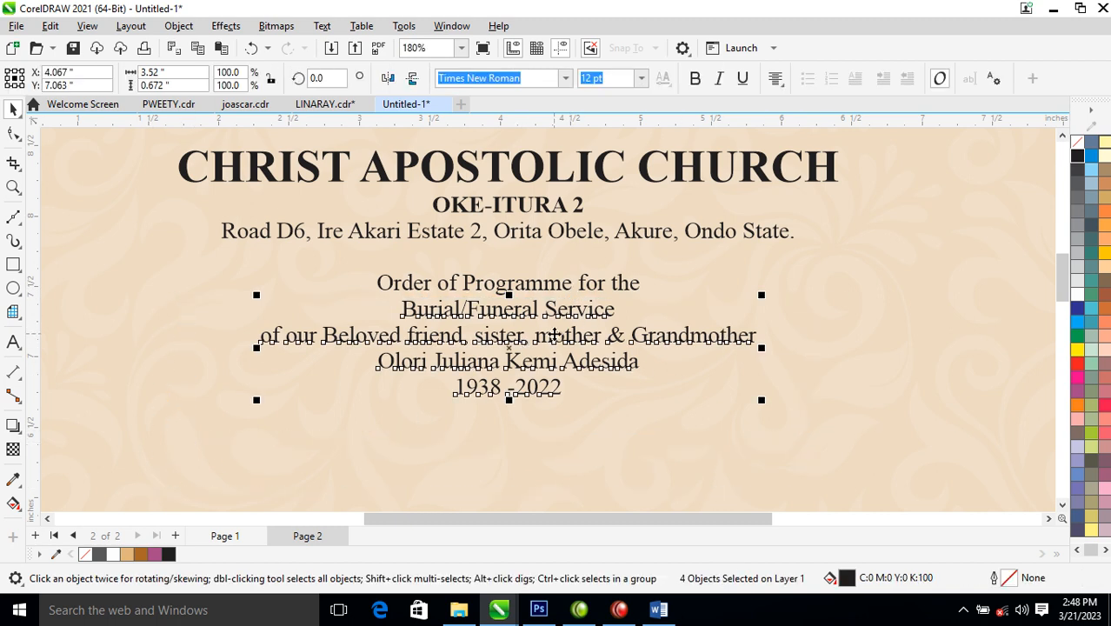
pyautogui.moveTo(567, 340); pyautogui.dragTo(568, 387)
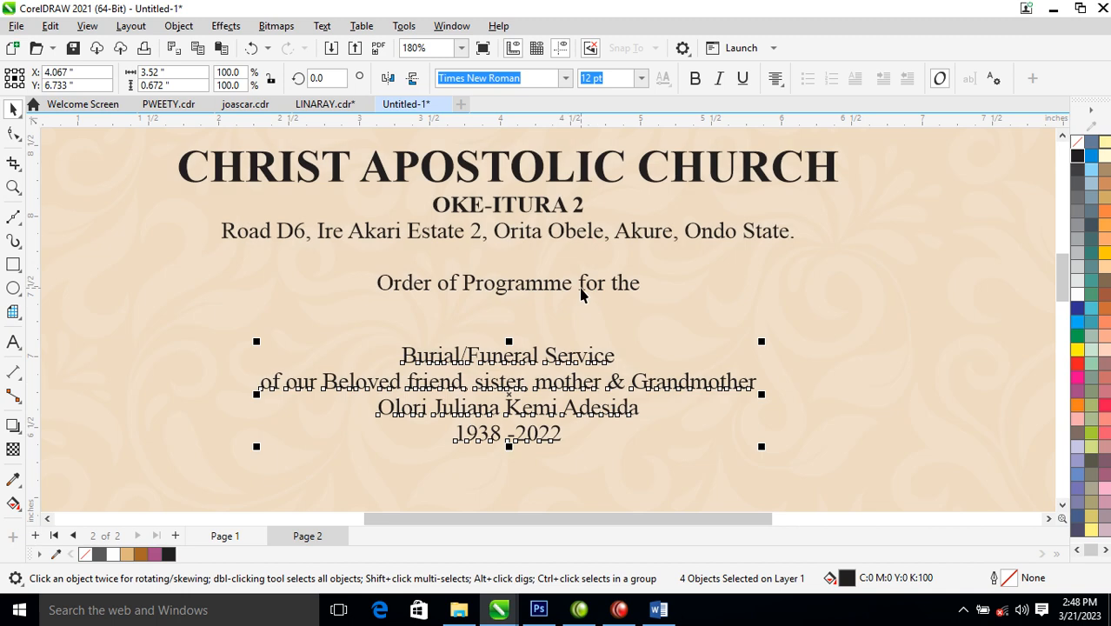
# - Move 'for the' to its own line and set Order of Programme in Kingston at about 19.5 pt
pyautogui.doubleClick(579, 290)
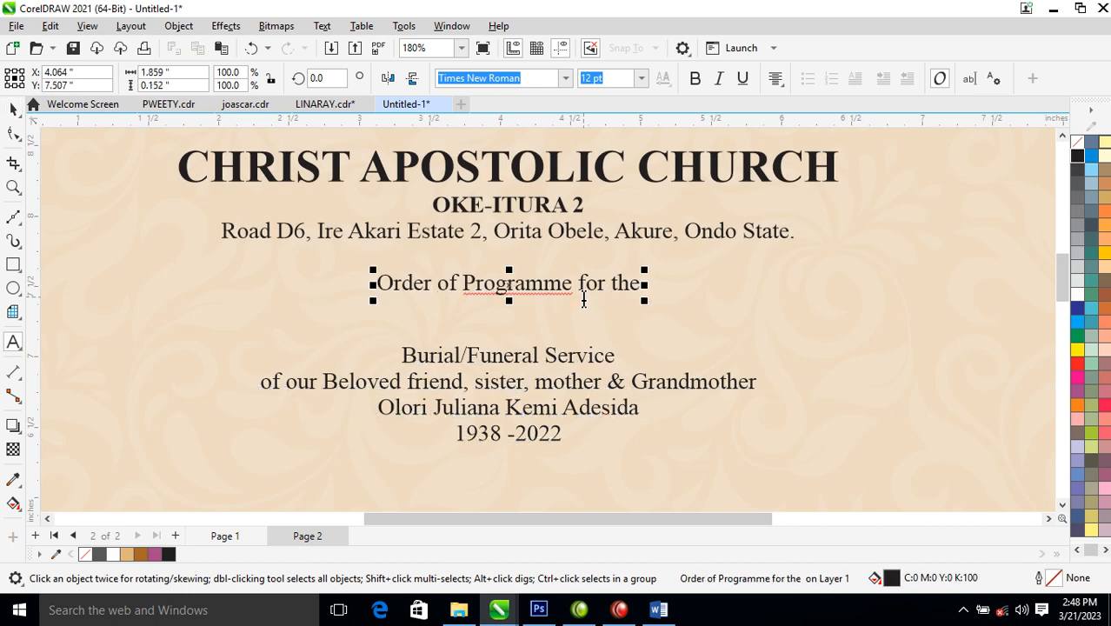
pyautogui.press('Return')
pyautogui.hotkey('ctrl', 'space')
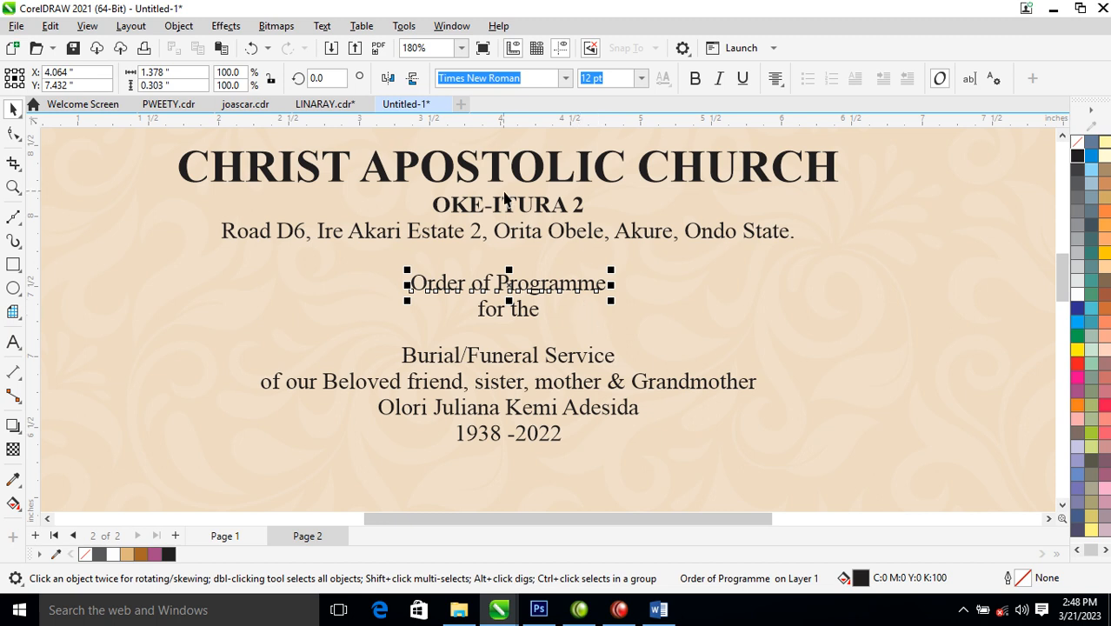
pyautogui.click(565, 78)
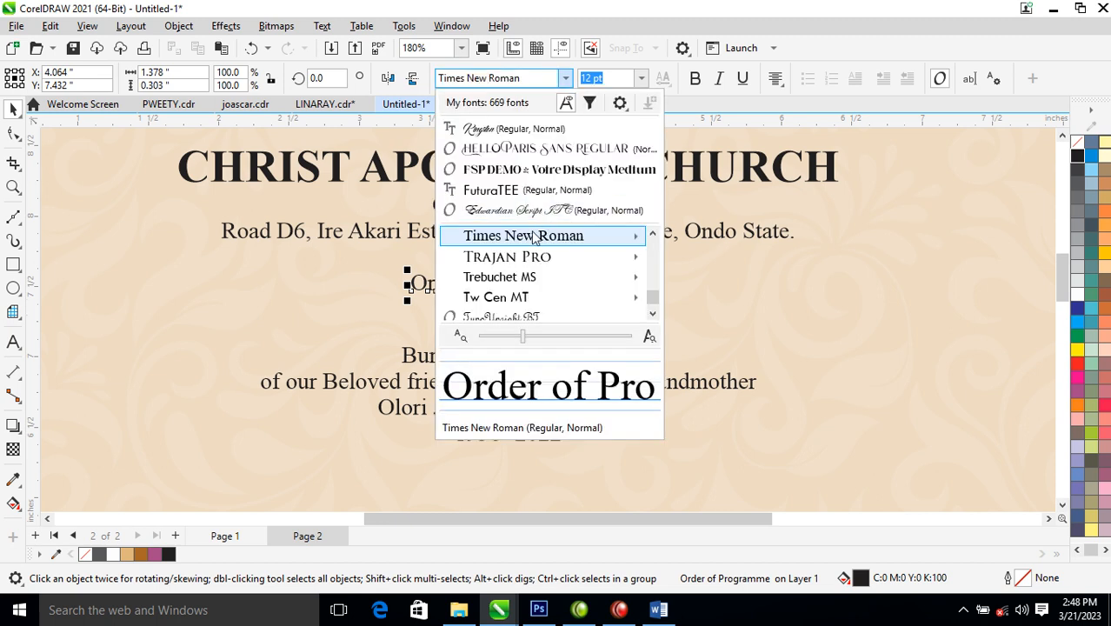
pyautogui.click(539, 130)
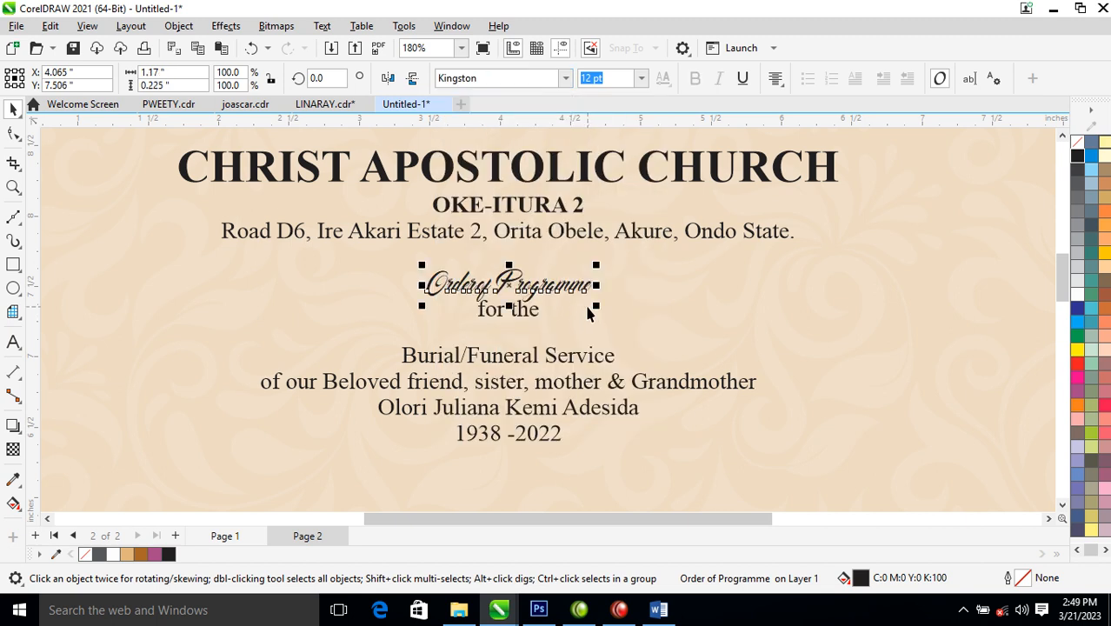
pyautogui.moveTo(596, 308); pyautogui.dragTo(648, 317)
pyautogui.moveTo(532, 327); pyautogui.dragTo(532, 327)
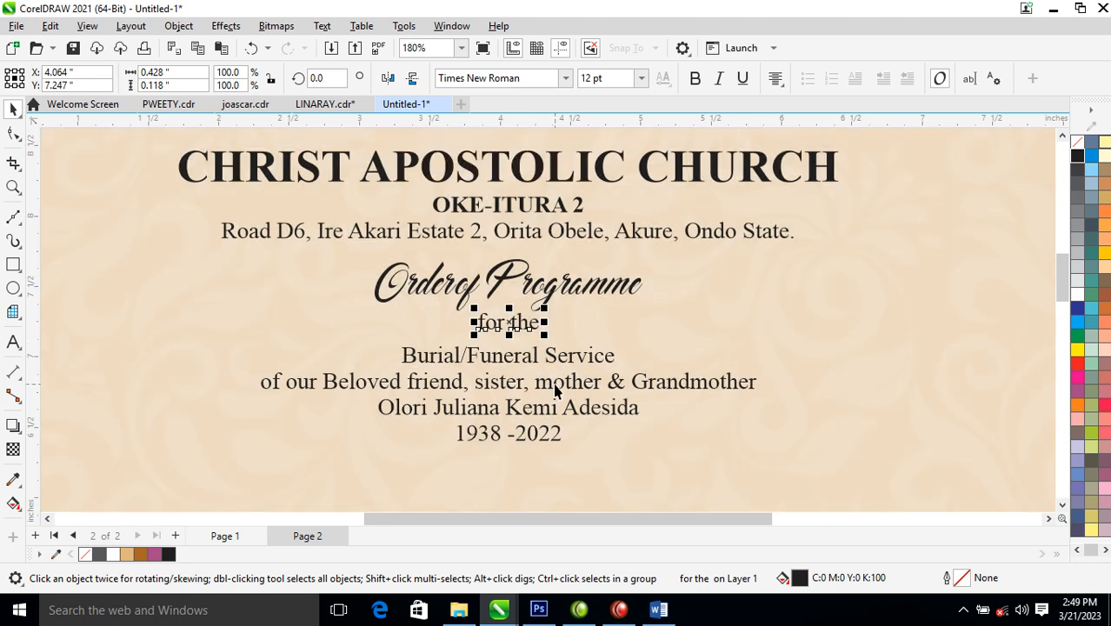
# - Make the Burial/Funeral Service line uppercase at about 22 pt and move the three lines below it down
pyautogui.click(557, 390)
pyautogui.click(577, 354)
pyautogui.doubleClick(576, 355)
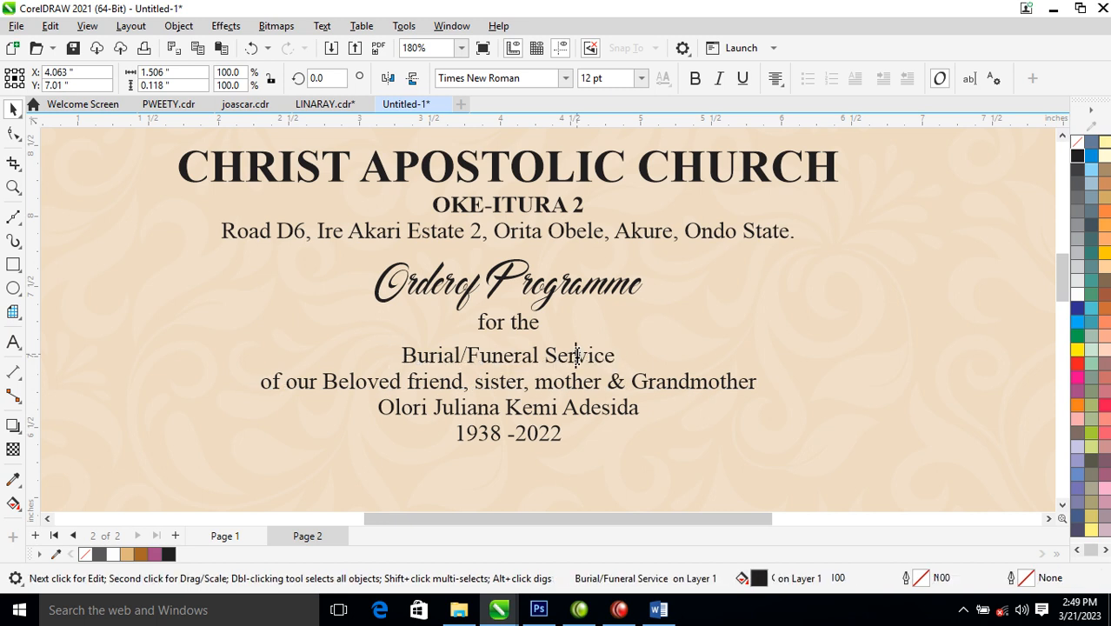
pyautogui.hotkey('ctrl', 'a')
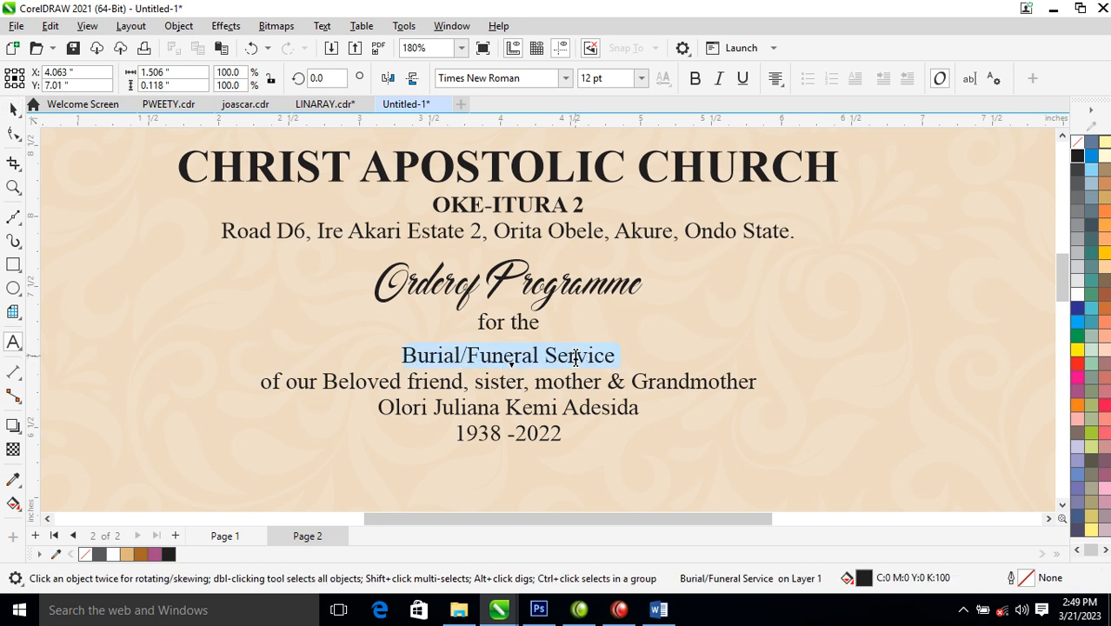
pyautogui.hotkey('shift', 'F3')
pyautogui.click(520, 290)
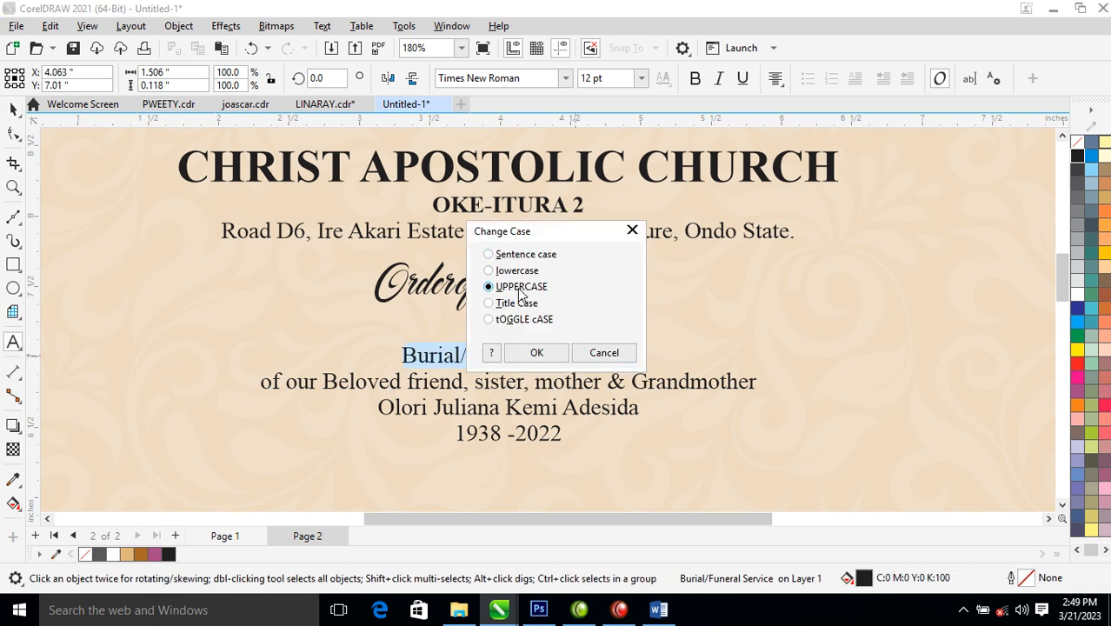
pyautogui.click(536, 352)
pyautogui.hotkey('ctrl', 'space')
pyautogui.moveTo(665, 344); pyautogui.dragTo(794, 304)
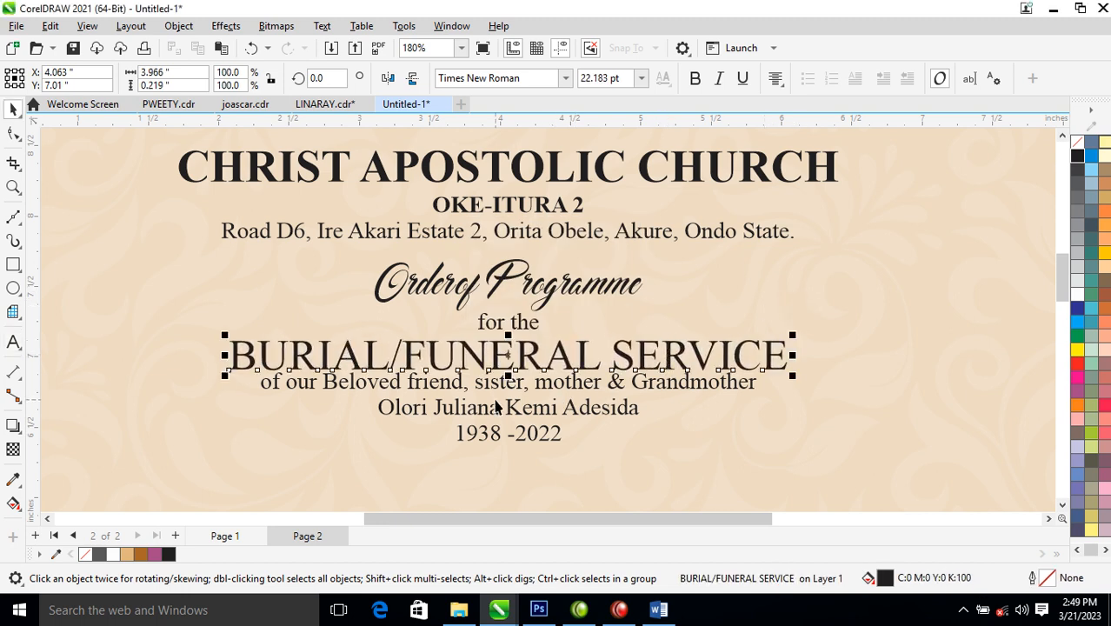
pyautogui.moveTo(174, 351); pyautogui.dragTo(782, 480)
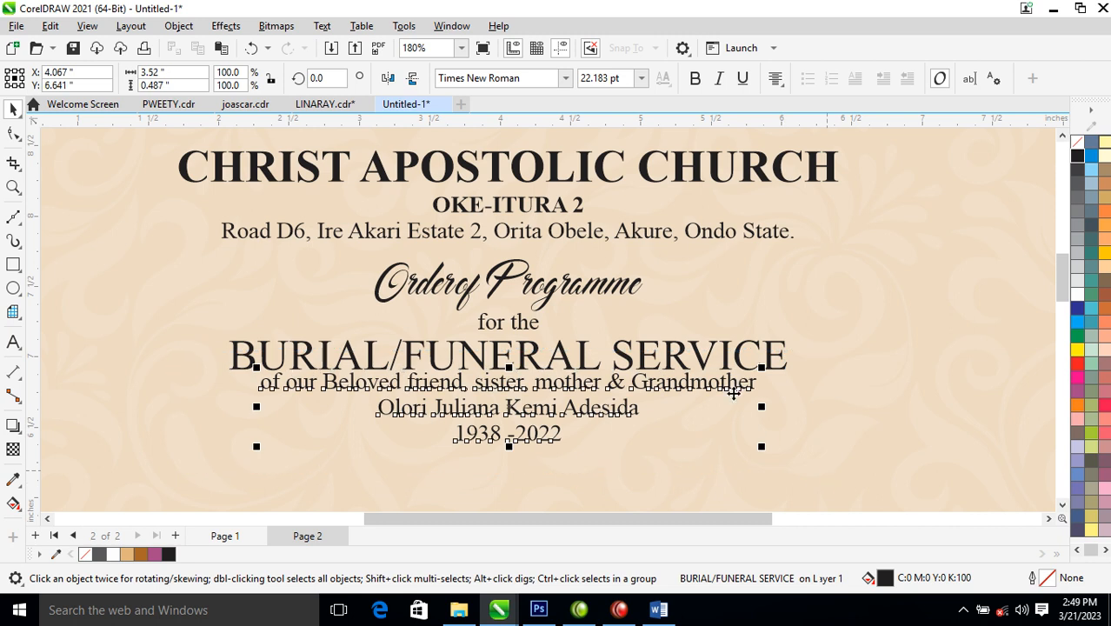
pyautogui.moveTo(721, 383); pyautogui.dragTo(720, 418)
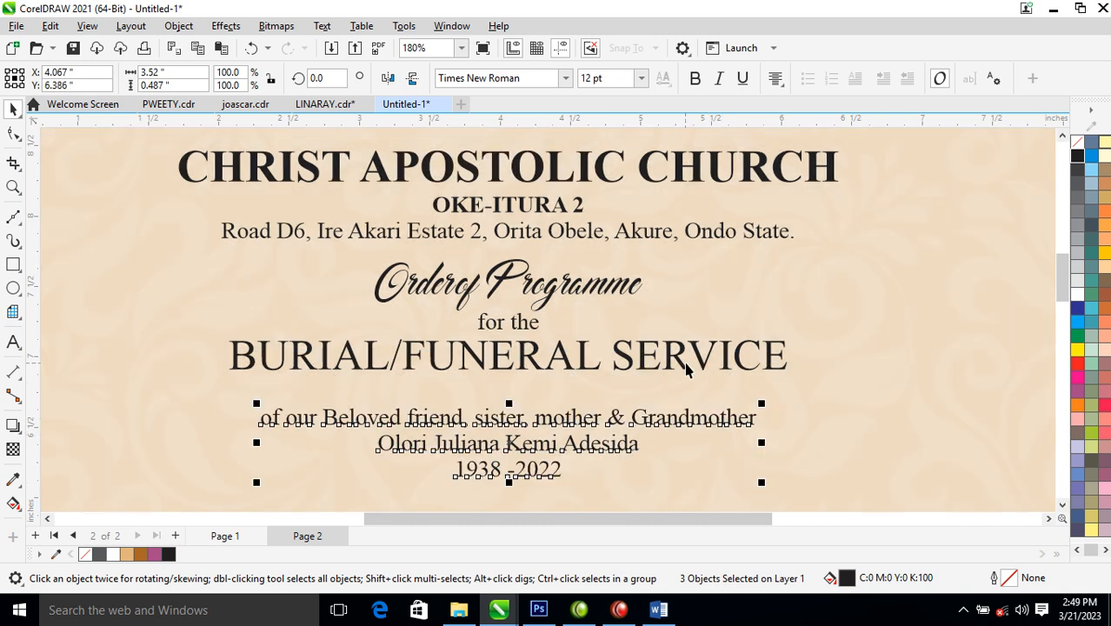
# - Switch the service line to title case, capitalise Funeral, and add a space before the slash
pyautogui.doubleClick(679, 355)
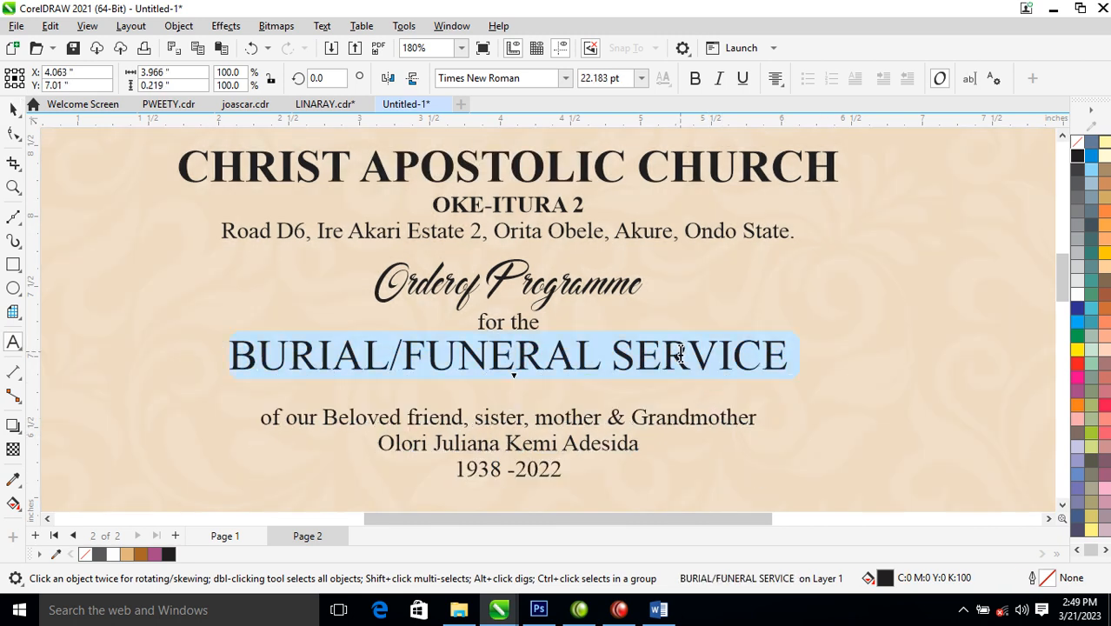
pyautogui.hotkey('shift', 'F3')
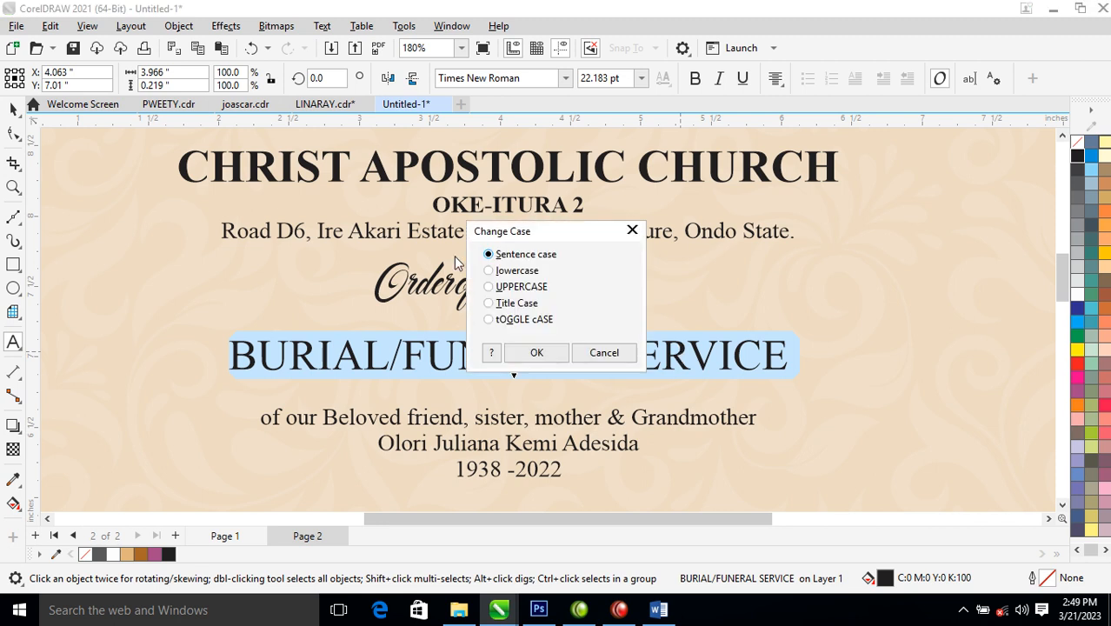
pyautogui.click(517, 304)
pyautogui.click(534, 353)
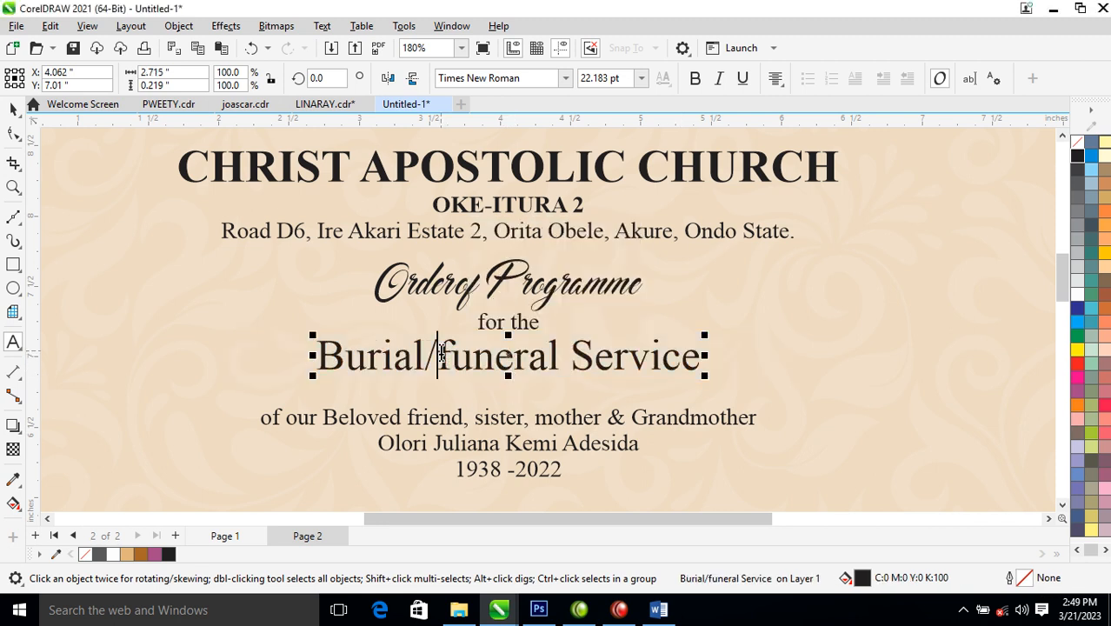
pyautogui.moveTo(444, 356); pyautogui.dragTo(453, 357)
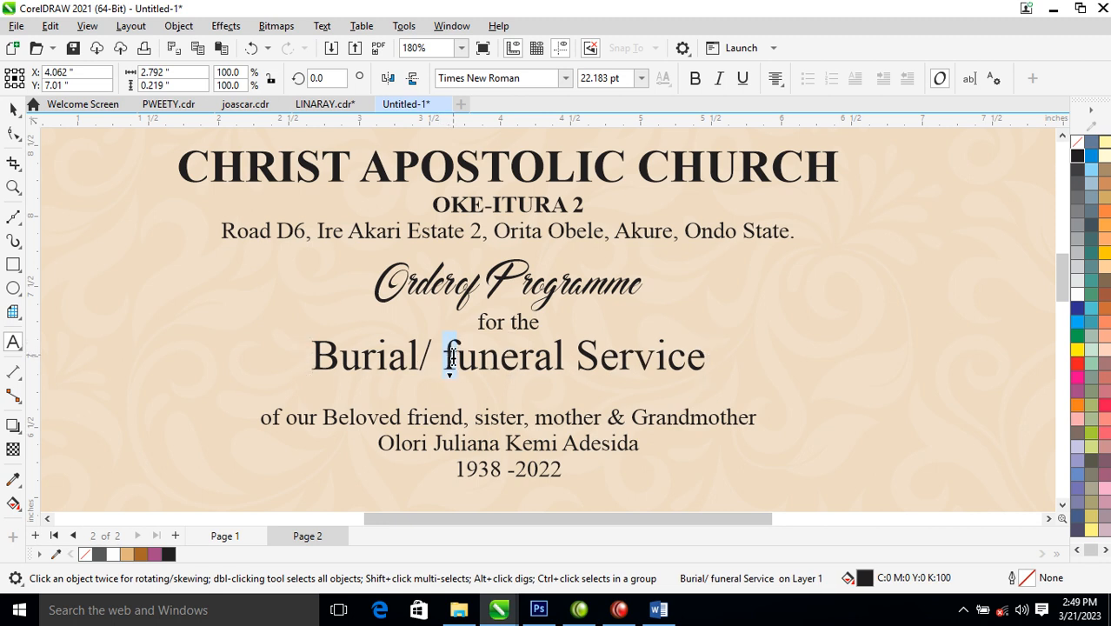
pyautogui.write('F')
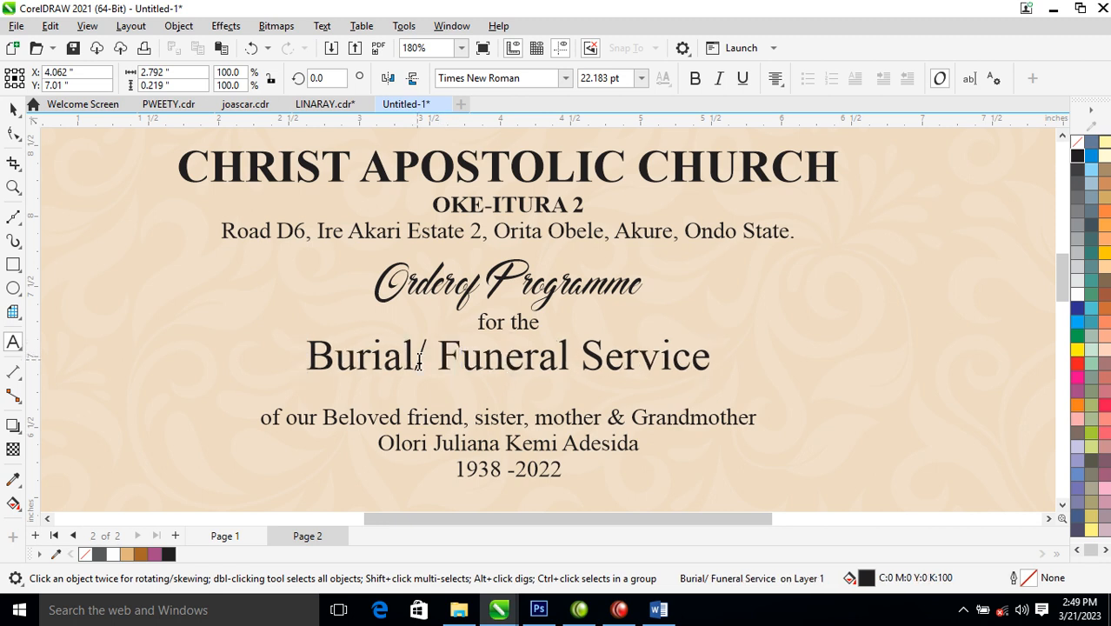
pyautogui.click(415, 355)
pyautogui.hotkey('ctrl', 'space')
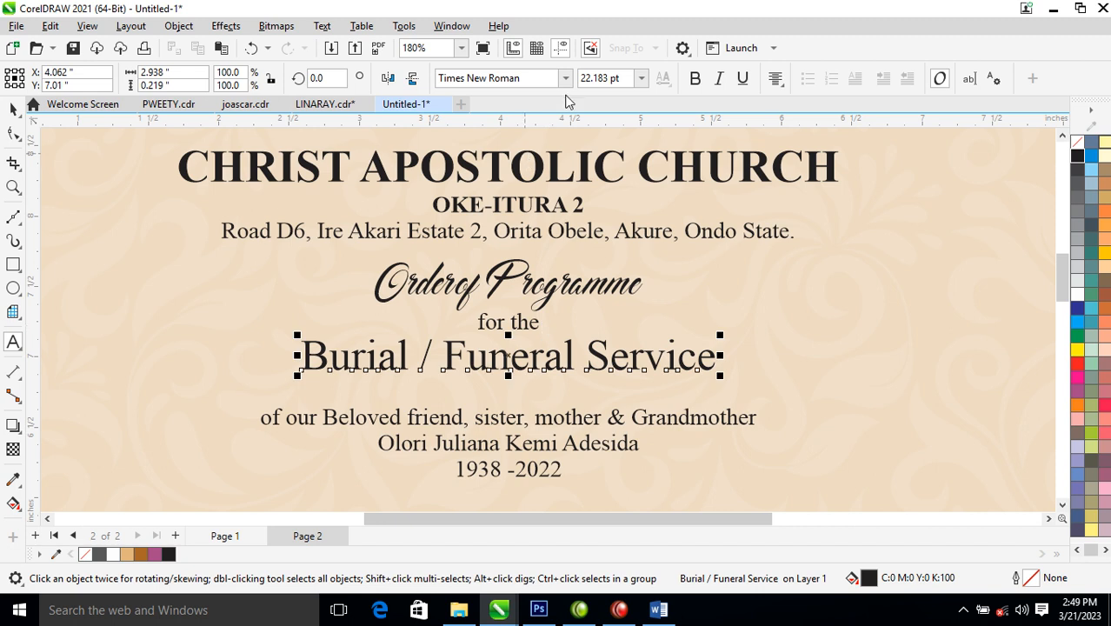
pyautogui.click(566, 78)
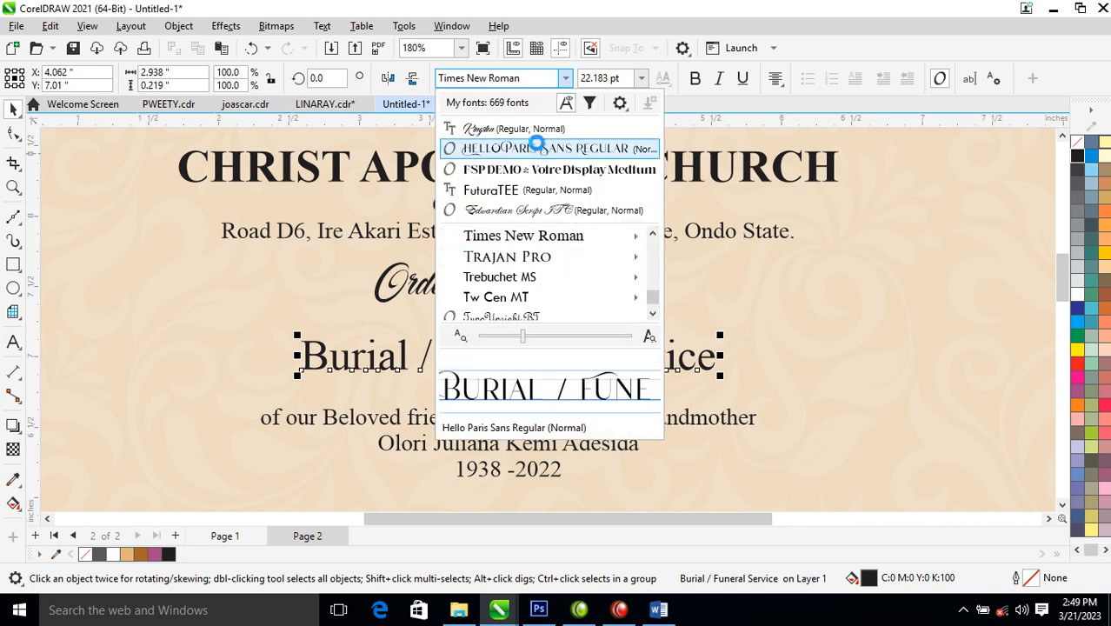
# - Set Burial / Funeral Service in Hello Paris Sans Regular with a black outline, enlarged to about 35.2 pt
pyautogui.click(537, 149)
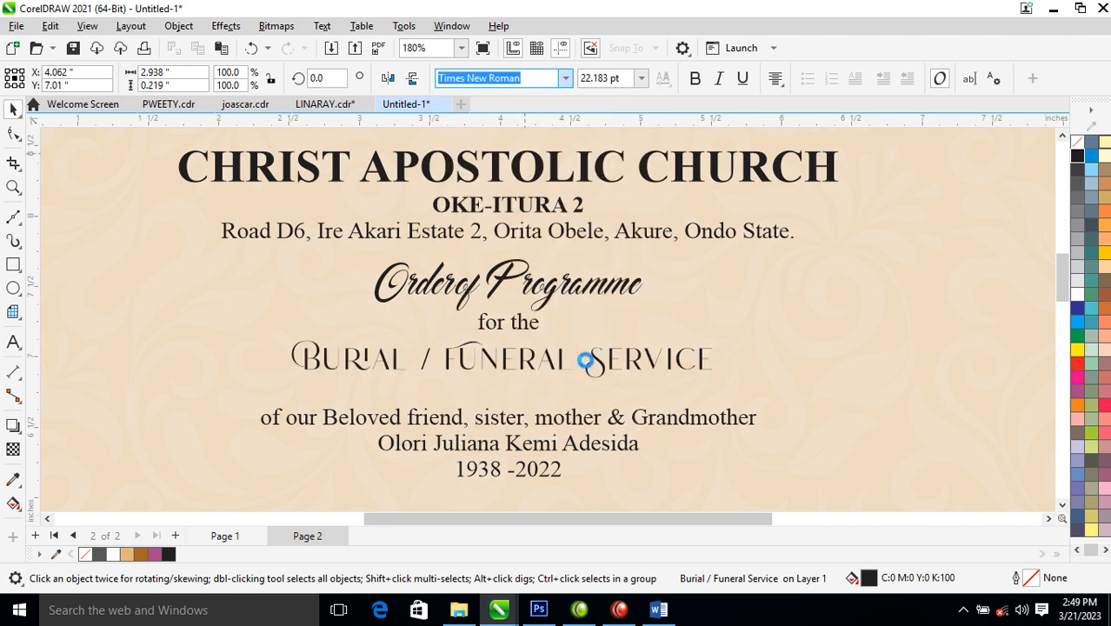
pyautogui.rightClick(1078, 156)
pyautogui.click(1035, 166)
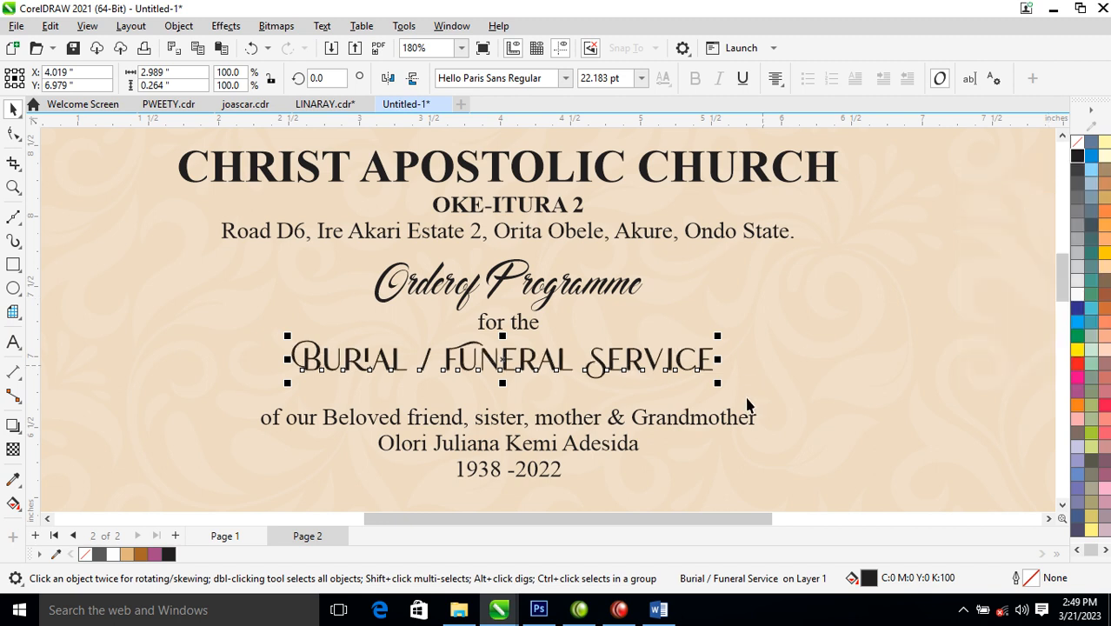
pyautogui.moveTo(720, 391); pyautogui.dragTo(845, 435)
pyautogui.moveTo(691, 372); pyautogui.dragTo(654, 380)
pyautogui.moveTo(804, 348); pyautogui.dragTo(875, 318)
pyautogui.scroll(-4, 830, 384)
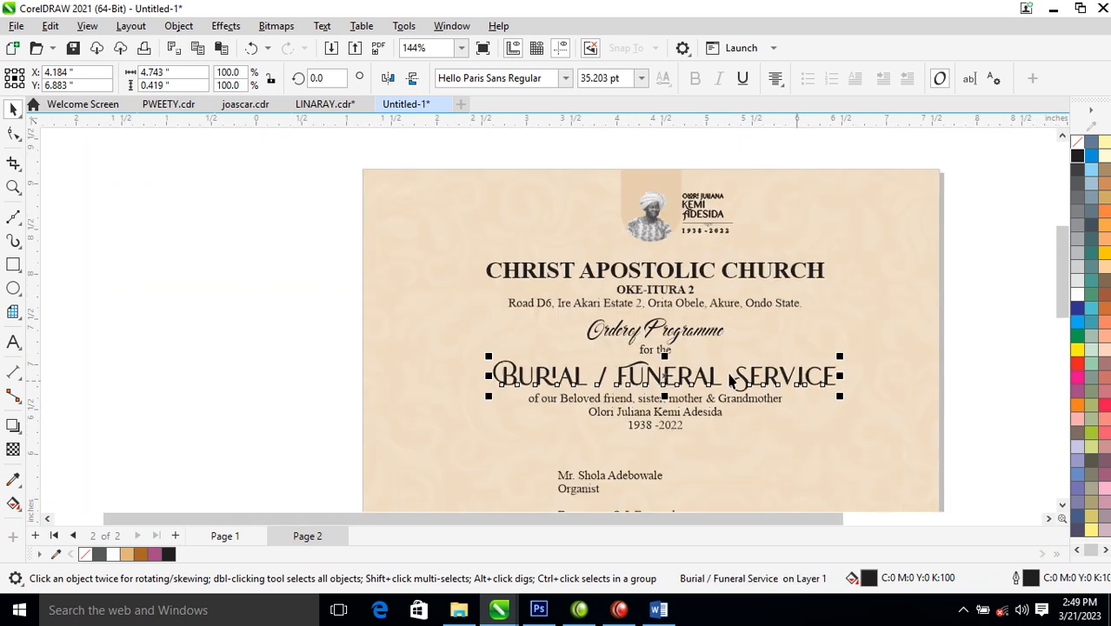
pyautogui.press('z')
pyautogui.moveTo(485, 353); pyautogui.dragTo(877, 508)
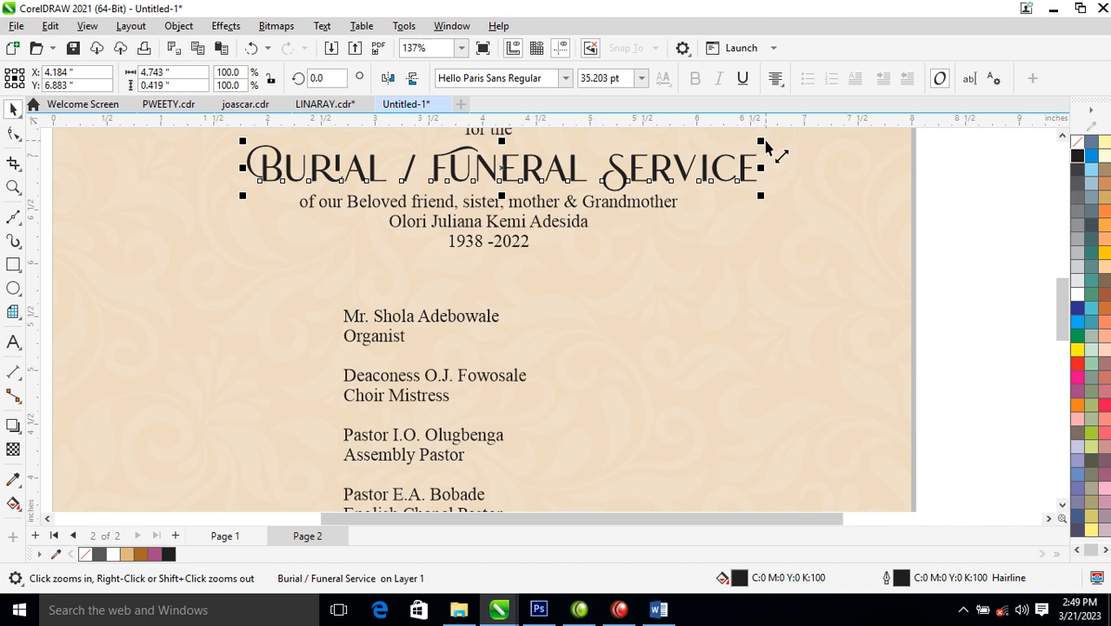
# - Shrink the service title to about 31.5 pt and preview alternative fonts, briefly trying Kingston
pyautogui.moveTo(766, 162); pyautogui.dragTo(739, 162)
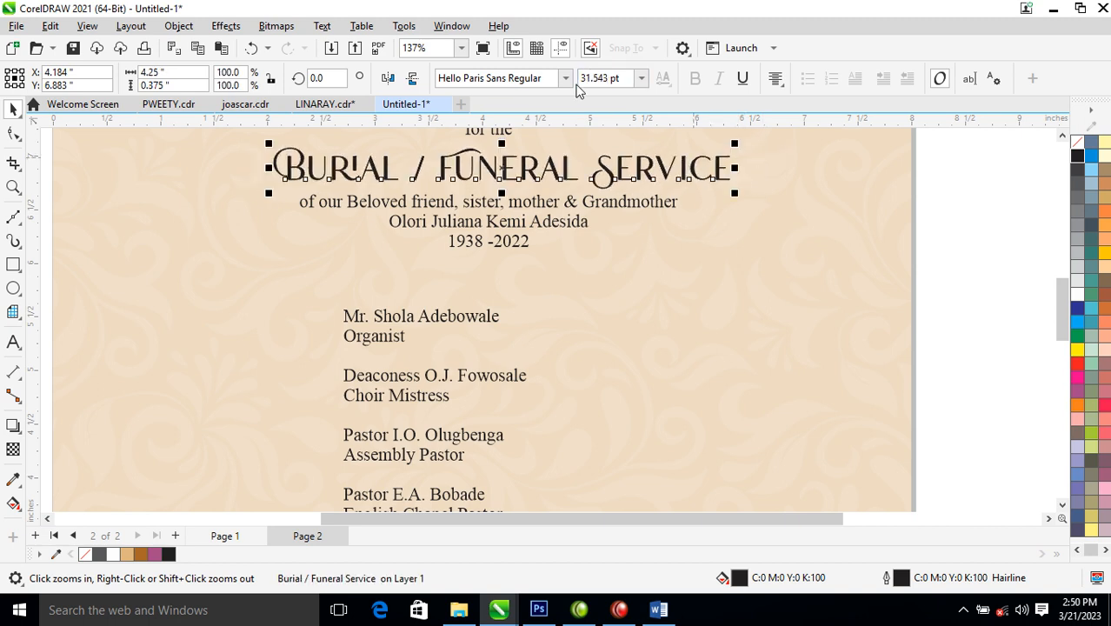
pyautogui.click(566, 80)
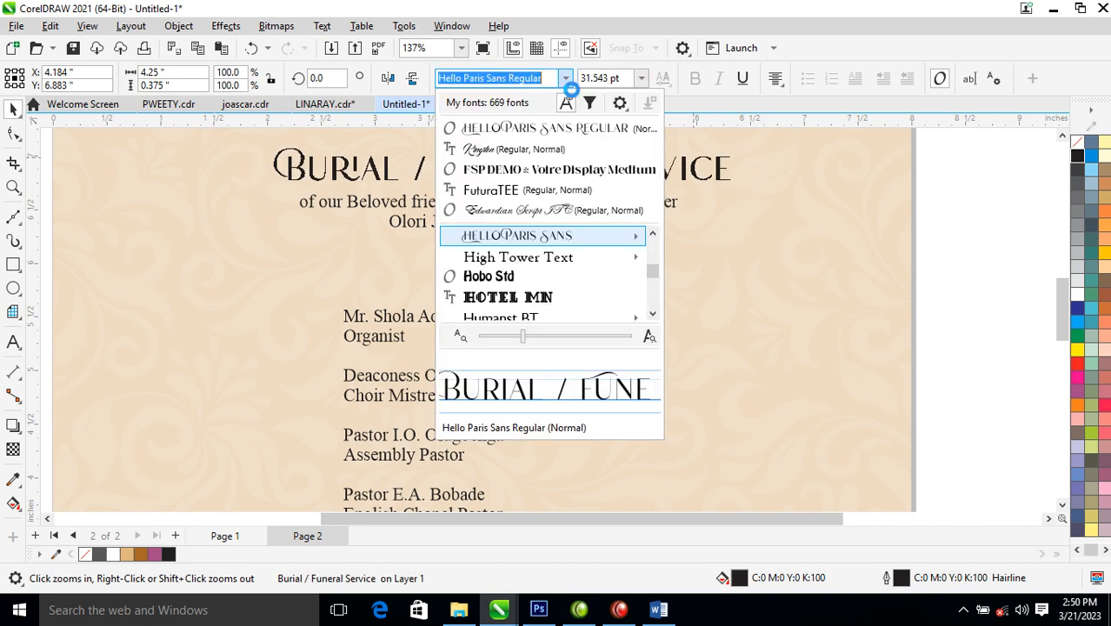
pyautogui.write('tr')
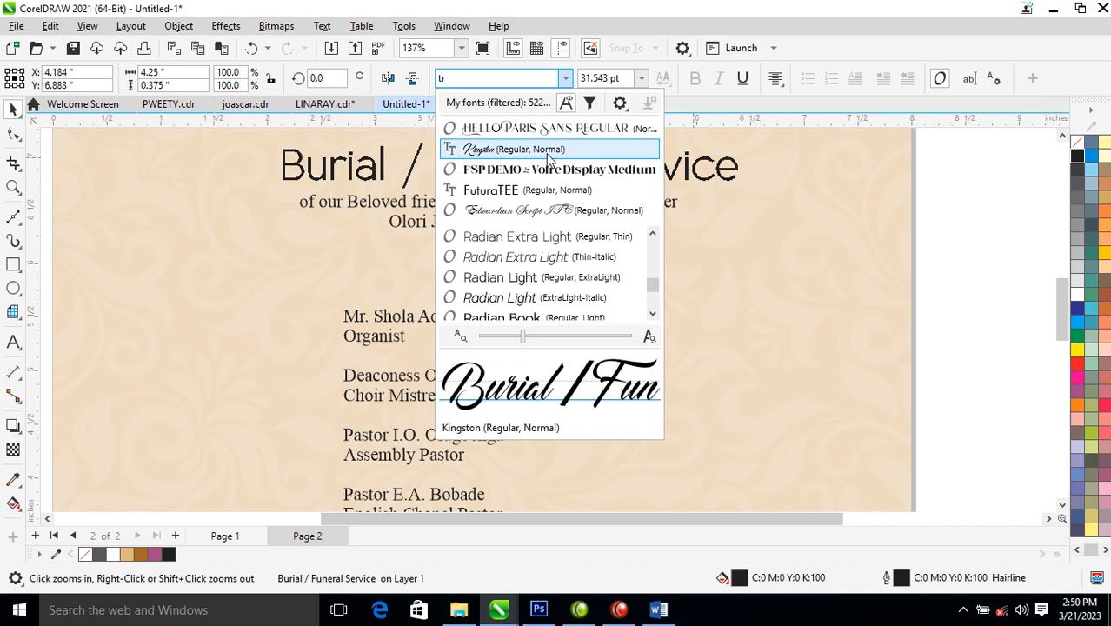
pyautogui.press('Down')
pyautogui.press('Down')
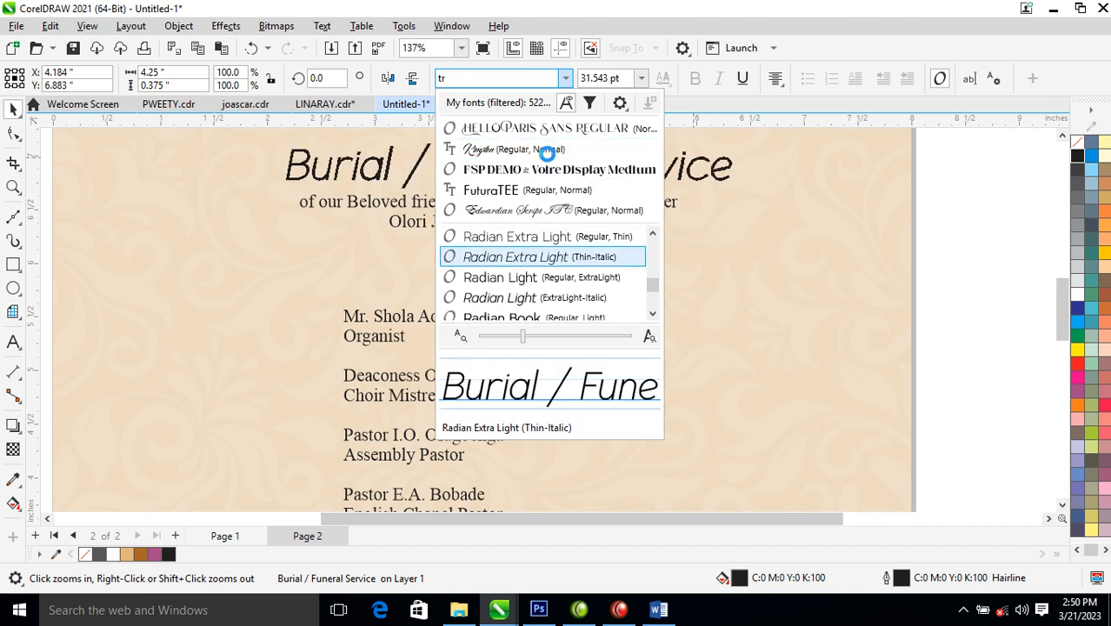
pyautogui.press('Down')
pyautogui.press('Down')
pyautogui.press('Down')
pyautogui.press('Down')
pyautogui.press('Down')
pyautogui.press('Down')
pyautogui.press('Down')
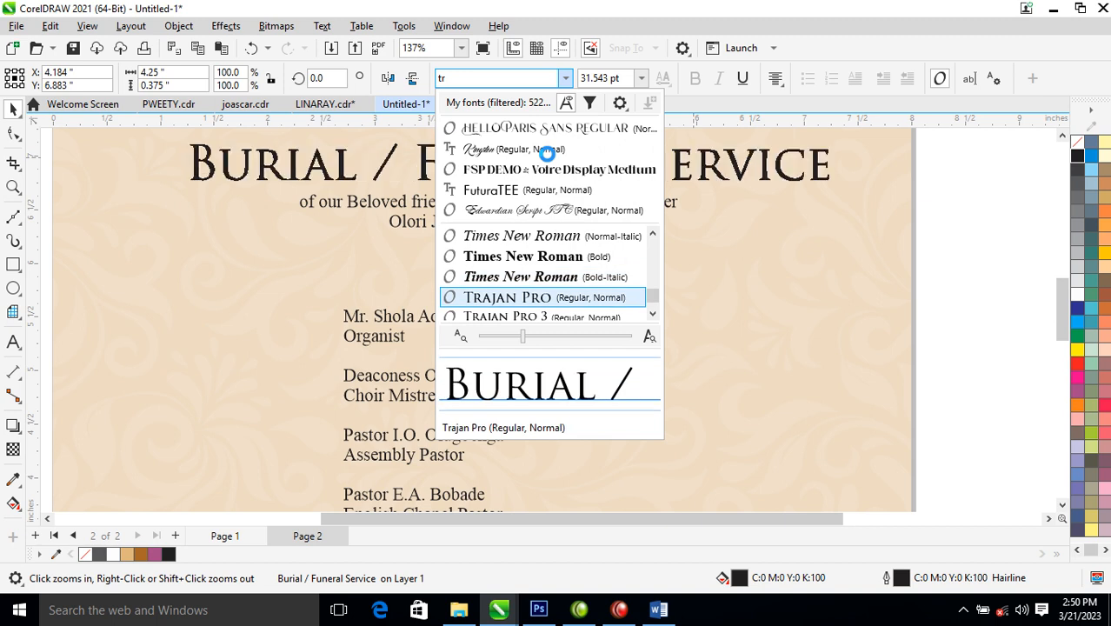
pyautogui.click(547, 151)
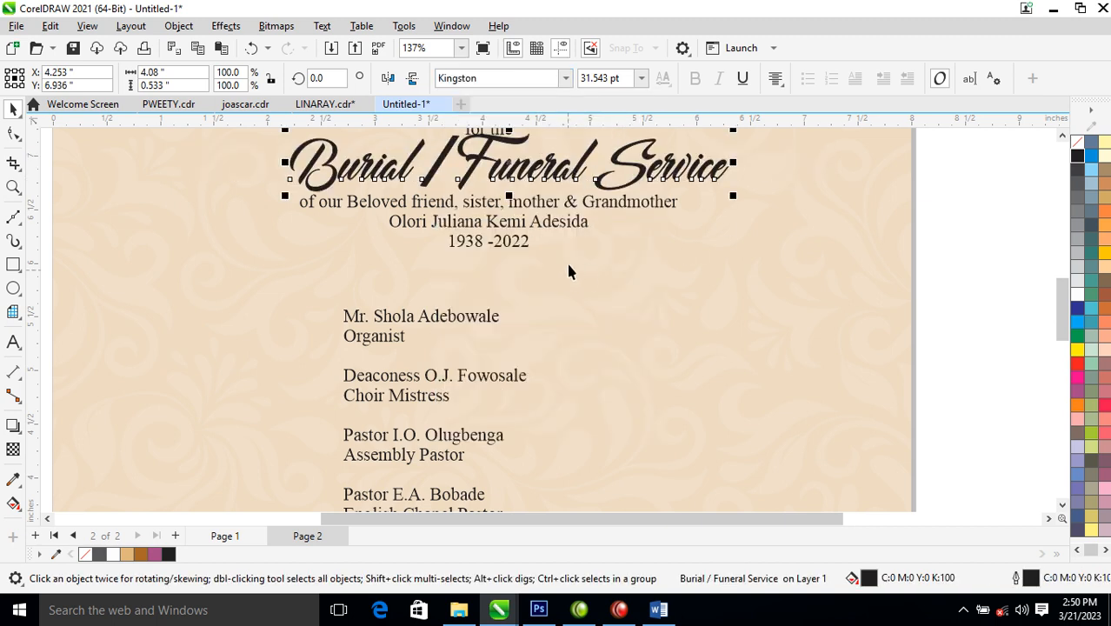
pyautogui.scroll(-3, 591, 195)
pyautogui.press('F2')
pyautogui.moveTo(384, 252); pyautogui.dragTo(884, 110)
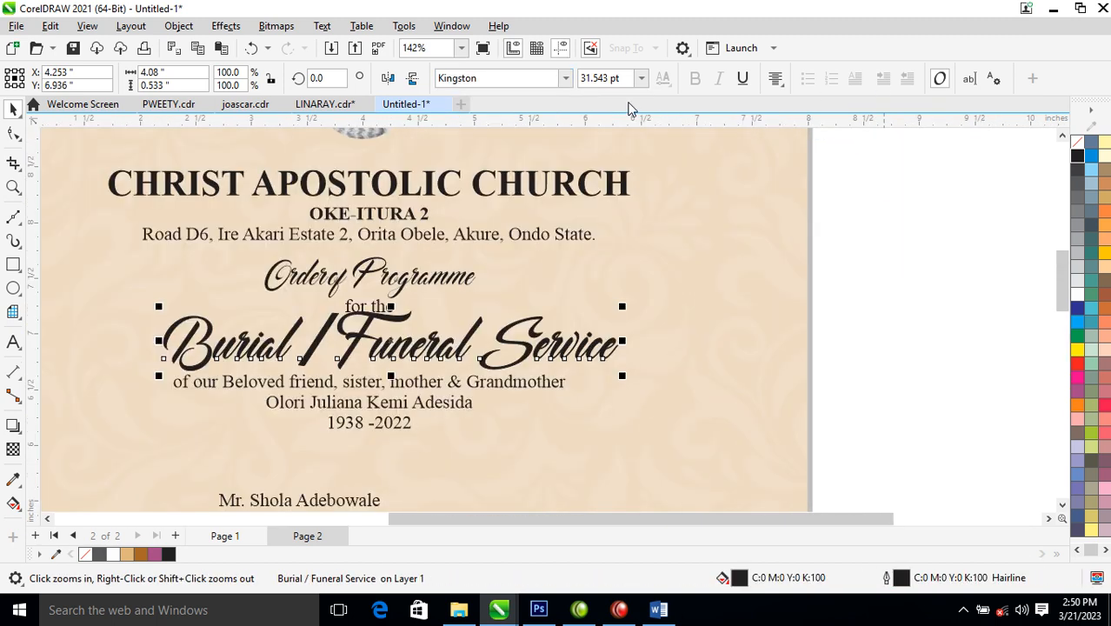
# - Apply Trajan Pro to the service title and shrink it to about 22.75 pt
pyautogui.click(565, 79)
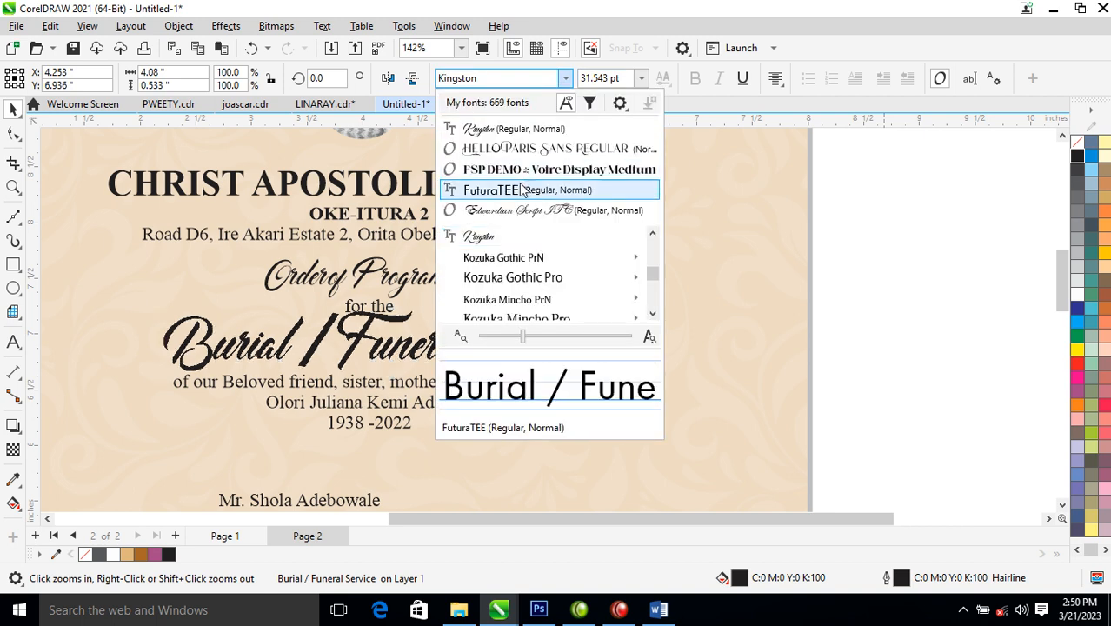
pyautogui.press('t')
pyautogui.press('t')
pyautogui.press('t')
pyautogui.press('t')
pyautogui.press('t')
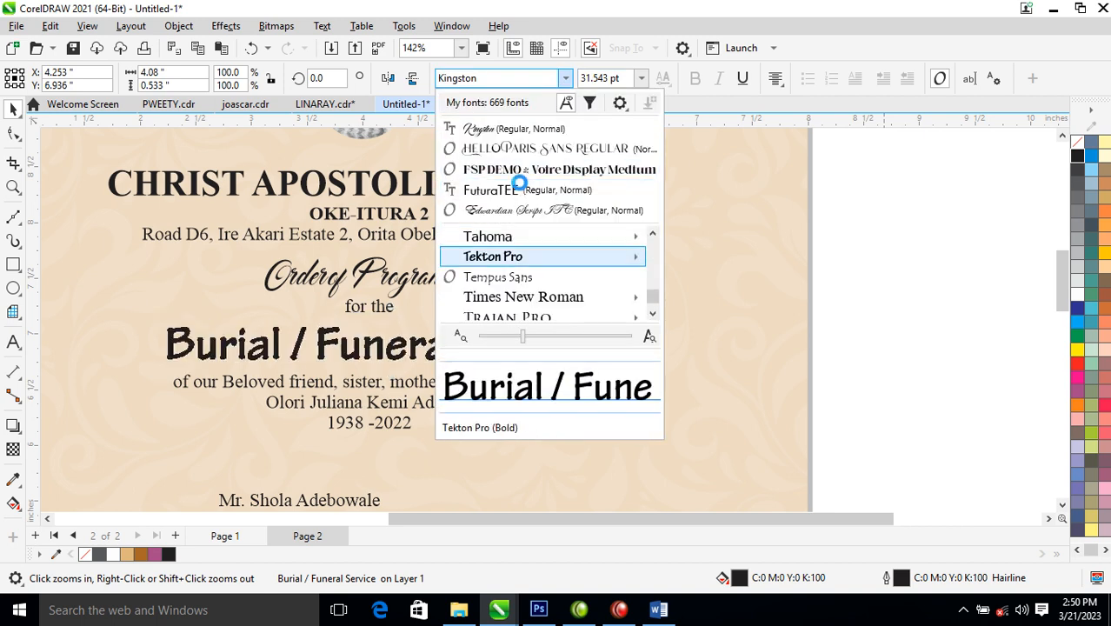
pyautogui.press('t')
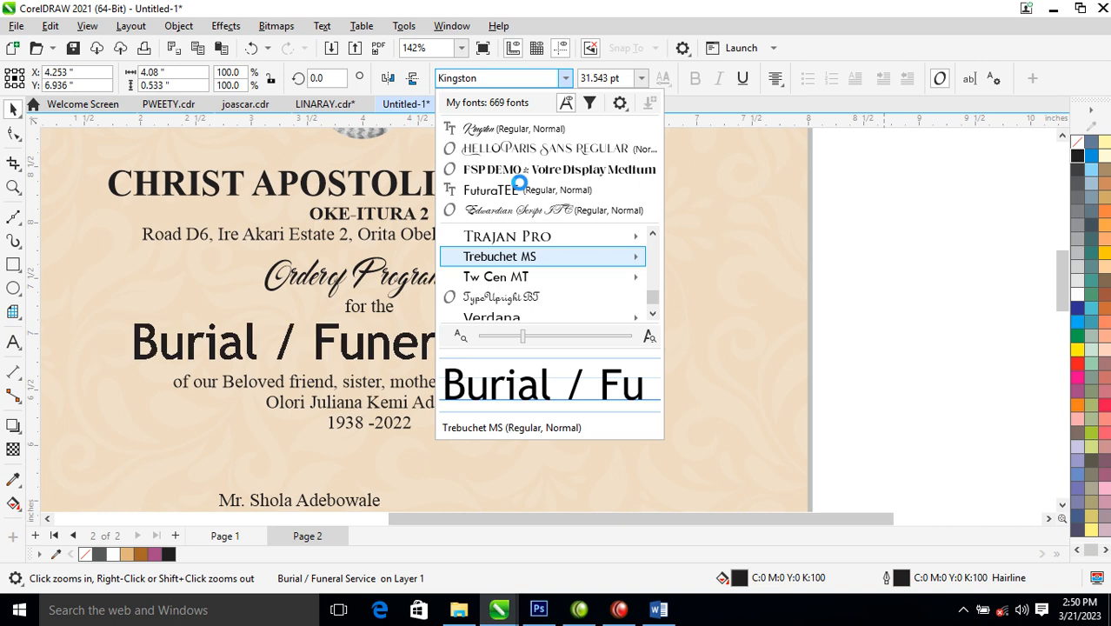
pyautogui.press('Up')
pyautogui.press('Return')
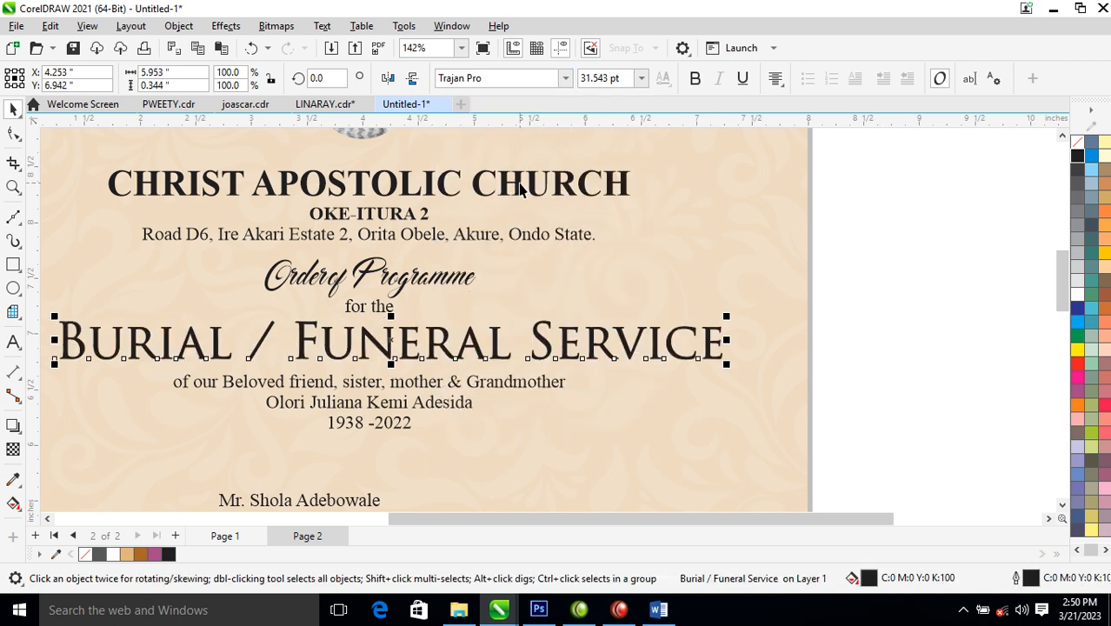
pyautogui.moveTo(735, 325); pyautogui.dragTo(638, 311)
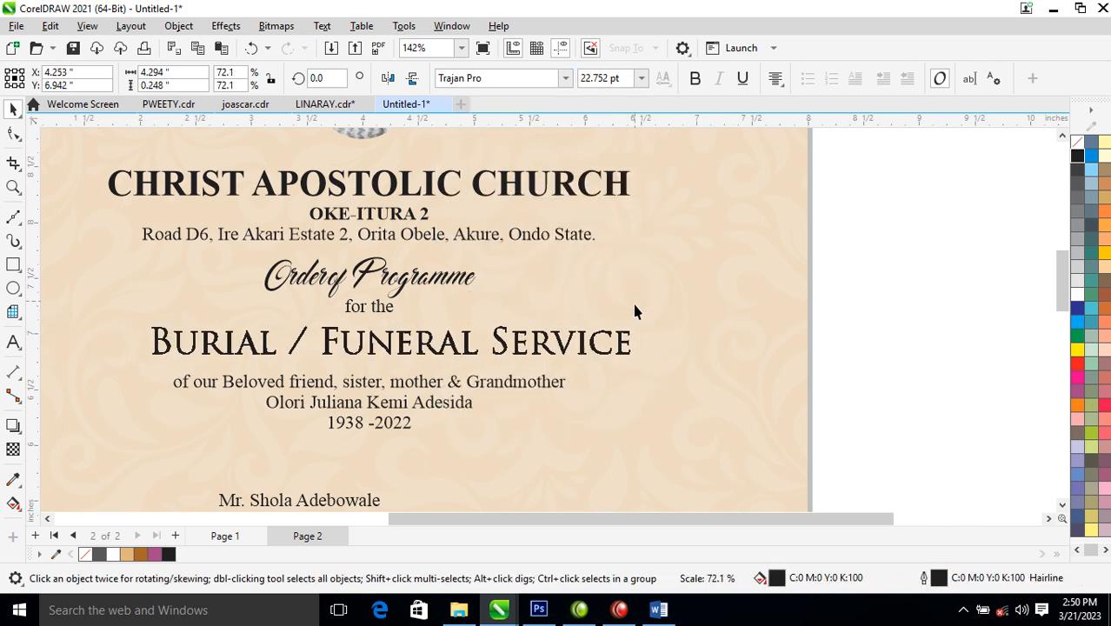
# - Delete the spaces on both sides of the slash so it reads Burial/Funeral Service
pyautogui.doubleClick(325, 329)
pyautogui.press('BackSpace')
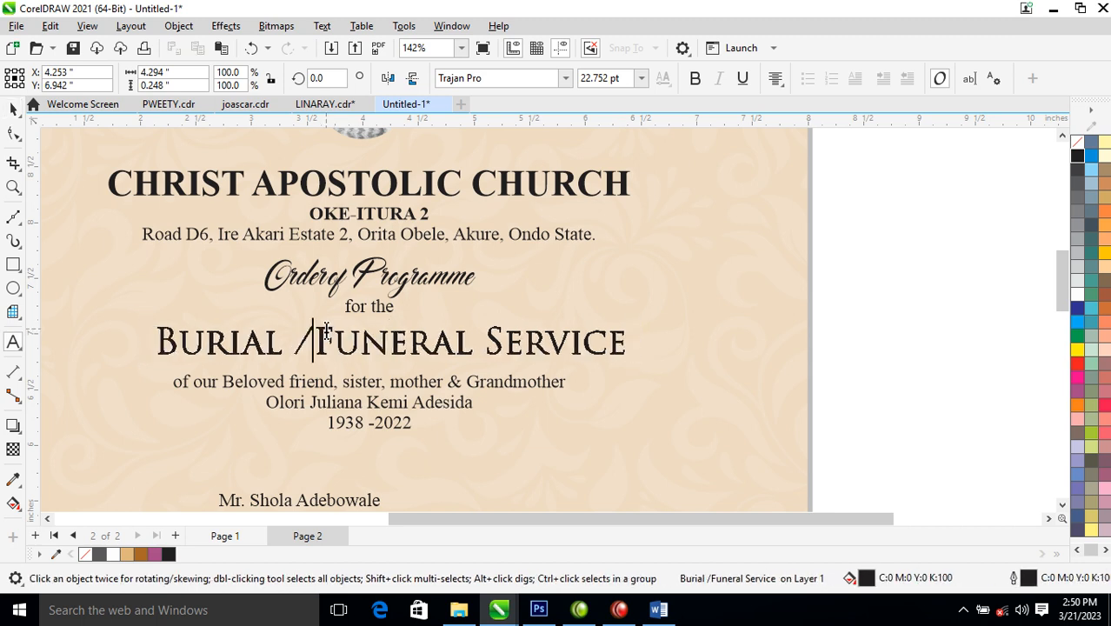
pyautogui.click(294, 344)
pyautogui.press('BackSpace')
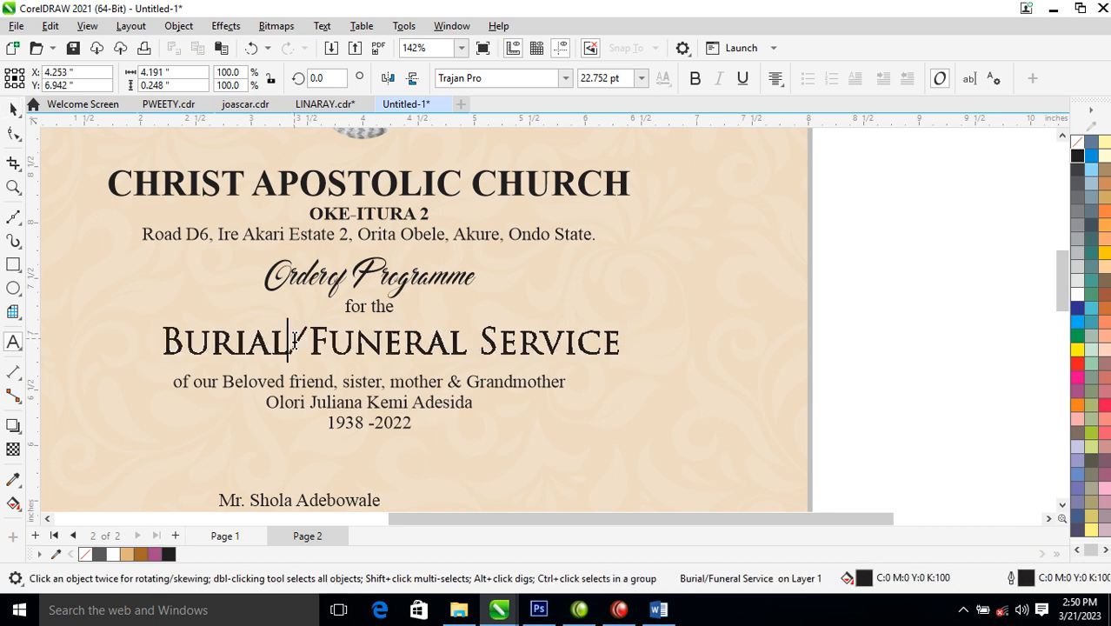
pyautogui.press('Escape')
# - Move the 1938 -2022 line lower and break the deceased's name onto two lines
pyautogui.hotkey('ctrl', 'space')
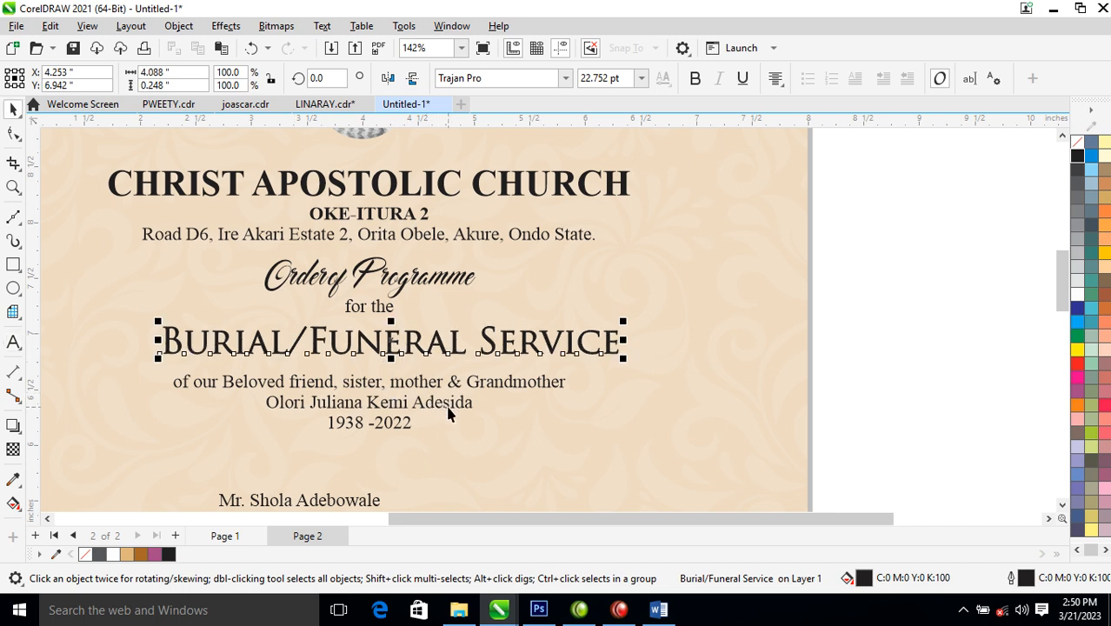
pyautogui.click(450, 406)
pyautogui.moveTo(406, 428); pyautogui.dragTo(408, 475)
pyautogui.doubleClick(371, 402)
pyautogui.press('Return')
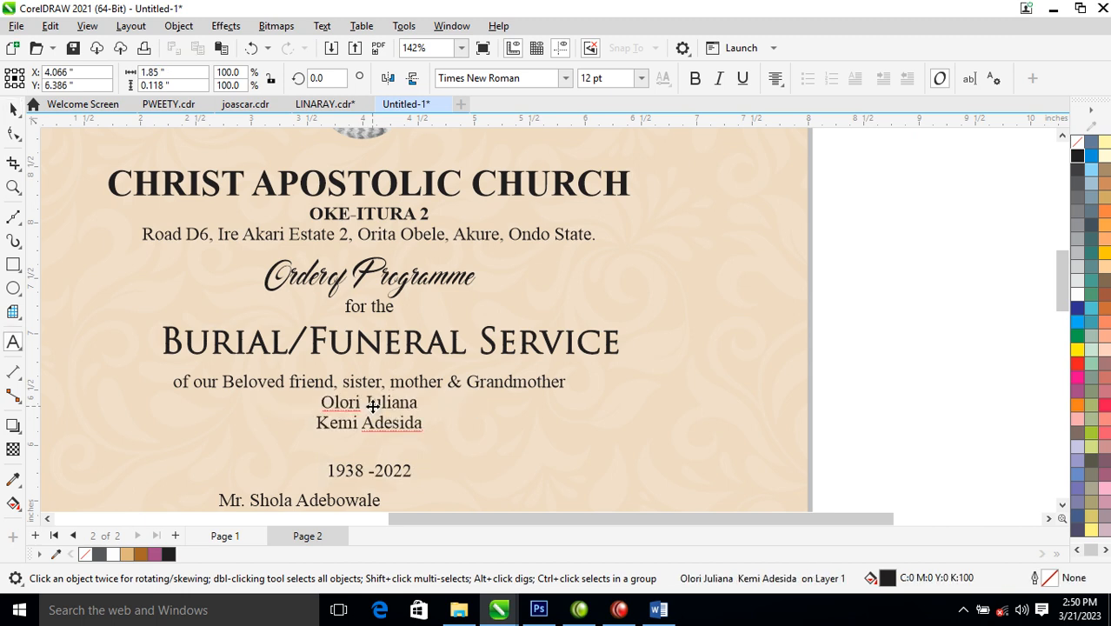
pyautogui.hotkey('ctrl', 'space')
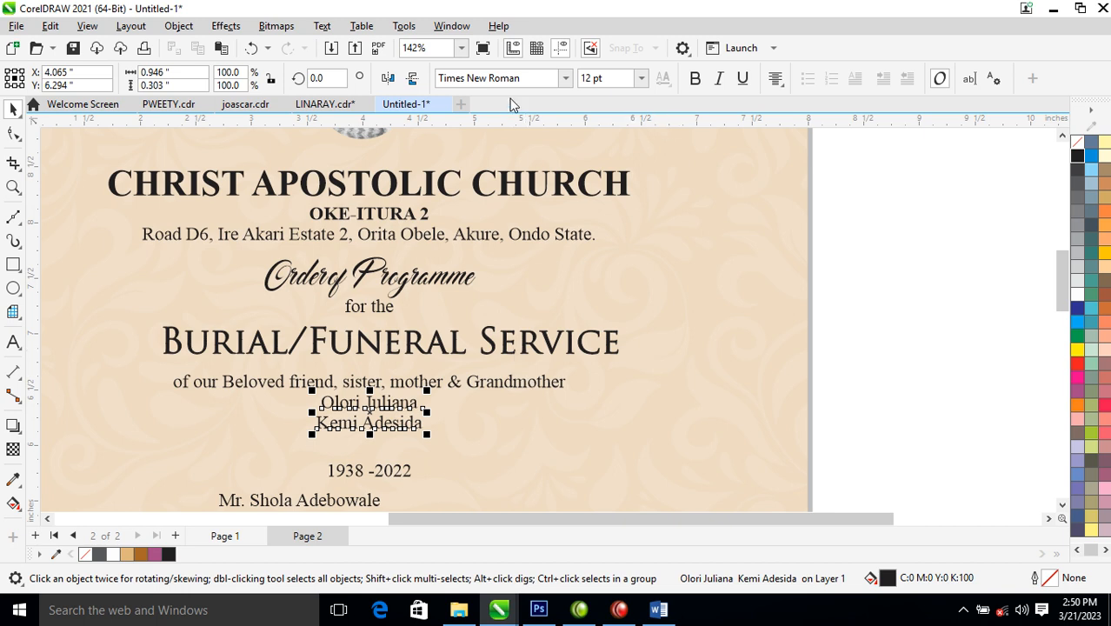
# - Give the name Hello Paris Sans Regular in solid black and break the two lines into separate objects
pyautogui.click(565, 77)
pyautogui.click(522, 241)
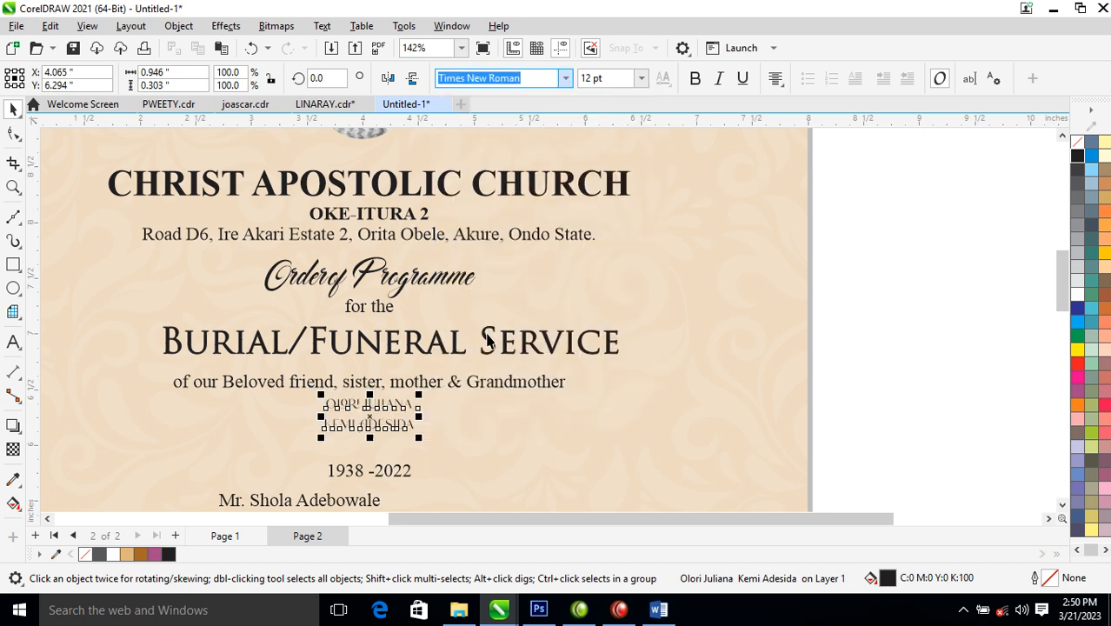
pyautogui.moveTo(408, 426); pyautogui.dragTo(408, 438)
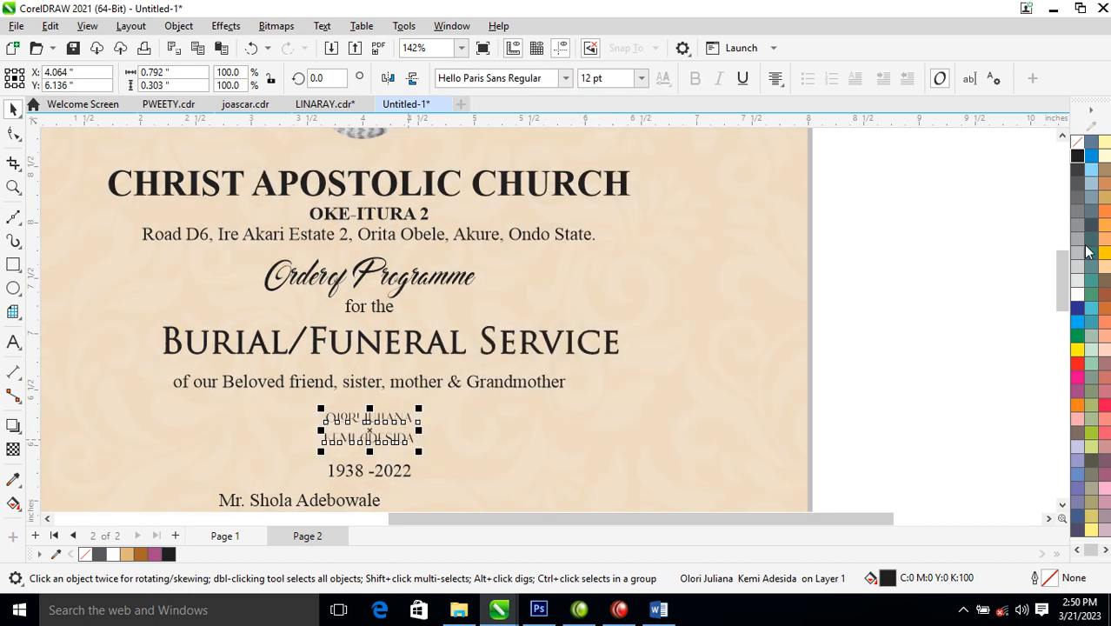
pyautogui.rightClick(1078, 165)
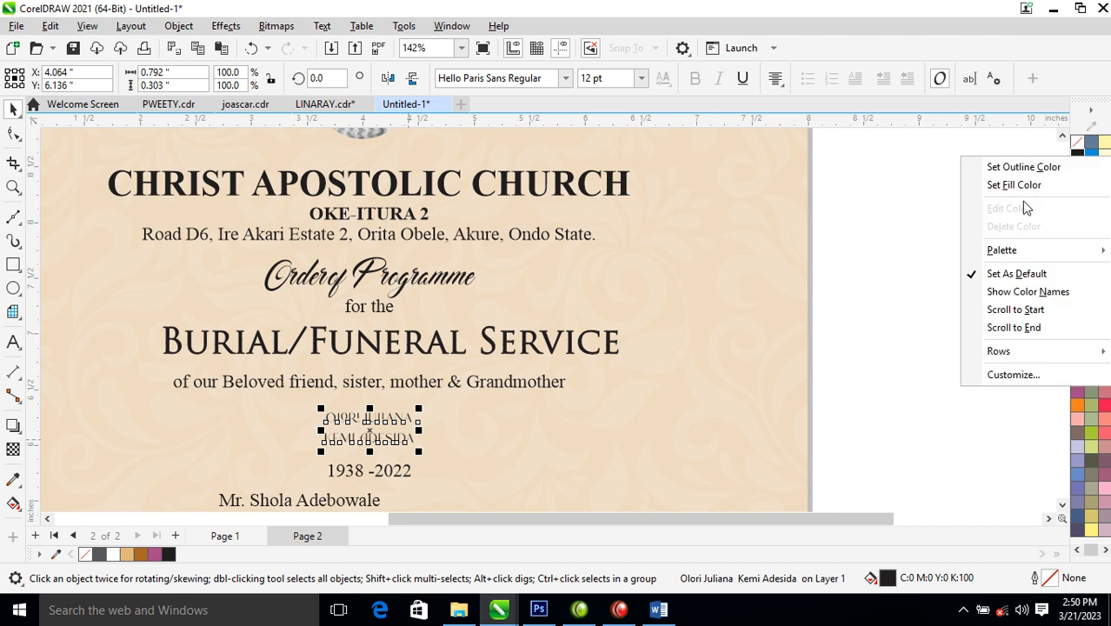
pyautogui.click(1012, 166)
pyautogui.hotkey('ctrl', 'k')
# - Enlarge the surname line to about 28.9 pt and the first name line to about 20 pt
pyautogui.click(414, 445)
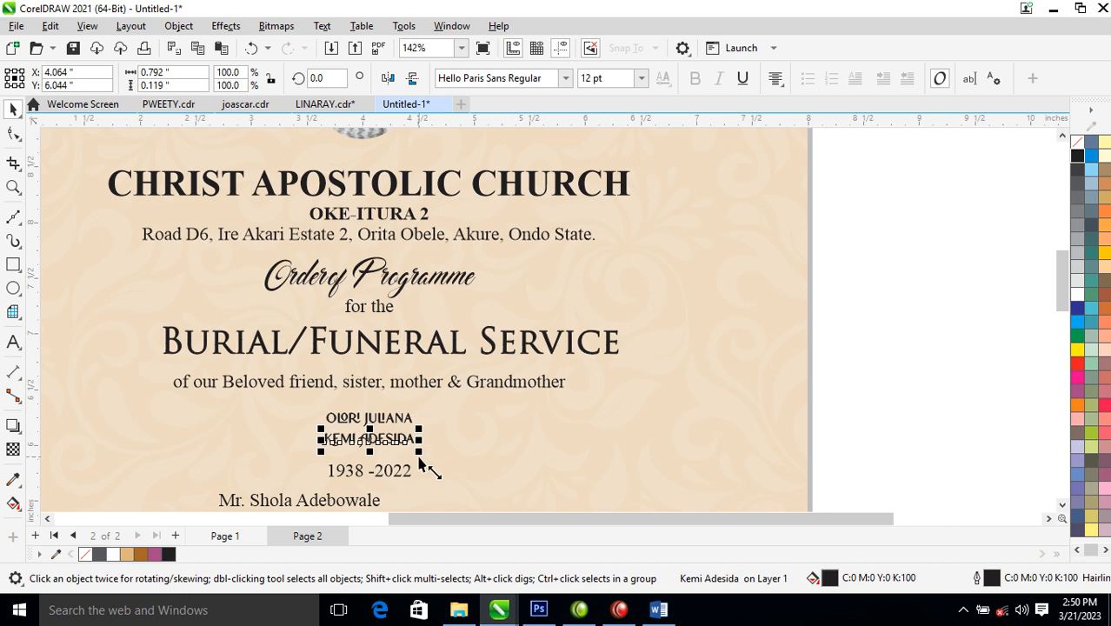
pyautogui.moveTo(422, 453); pyautogui.dragTo(485, 484)
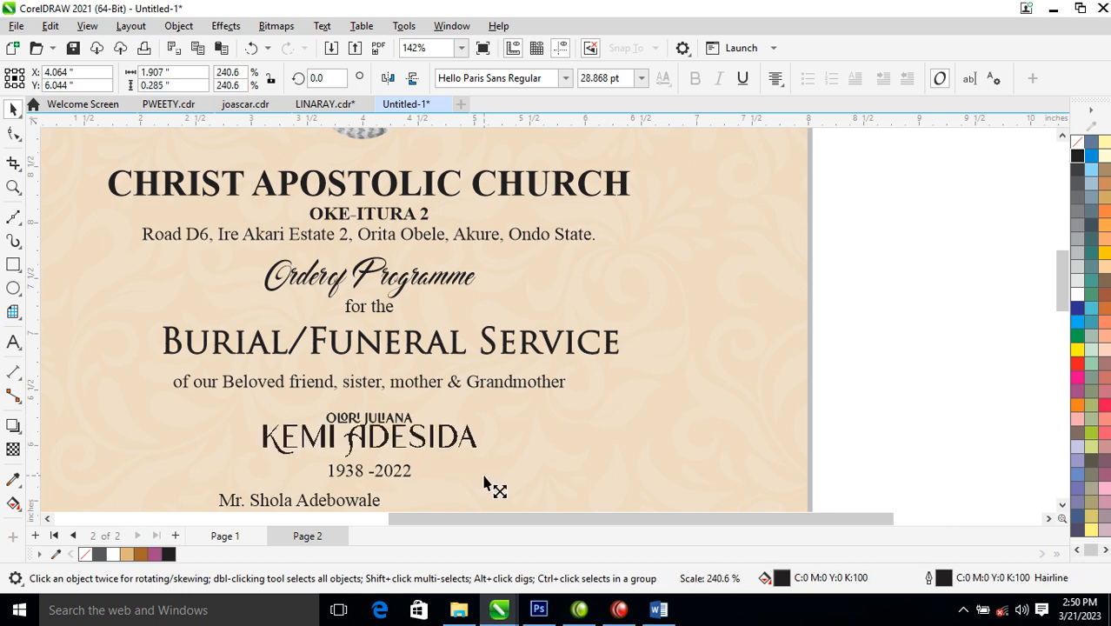
pyautogui.click(407, 418)
pyautogui.moveTo(423, 409); pyautogui.dragTo(483, 400)
pyautogui.keyDown('shift'); pyautogui.click(461, 446); pyautogui.keyUp('shift')
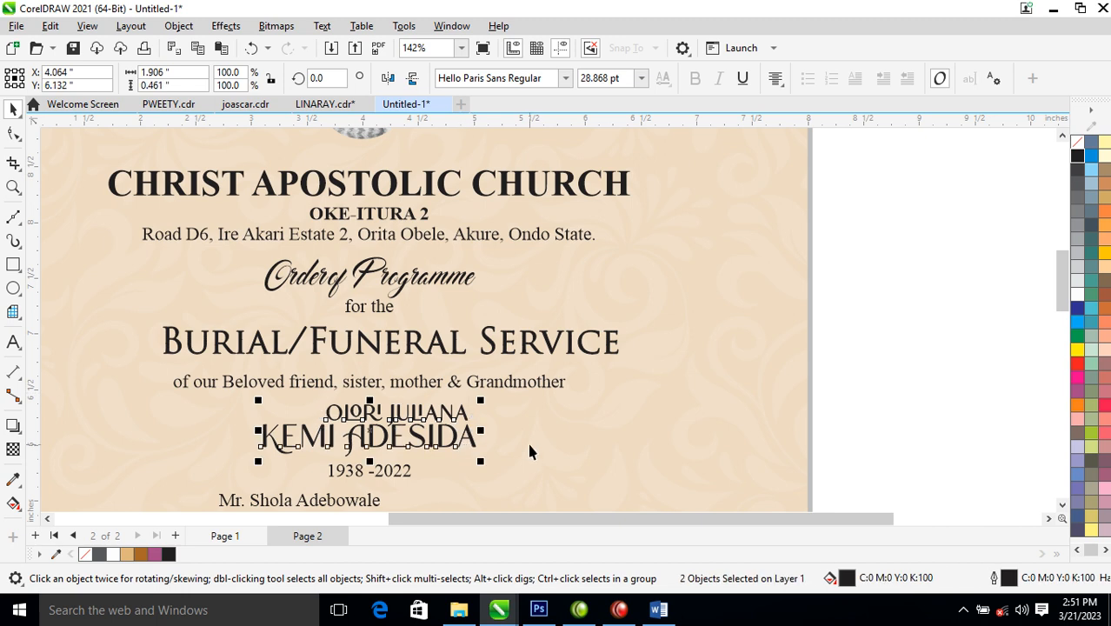
pyautogui.keyDown('shift'); pyautogui.click(528, 440); pyautogui.keyUp('shift')
# - Centre the two name lines on the page, undoing an accidental stretch of the date
pyautogui.press('c')
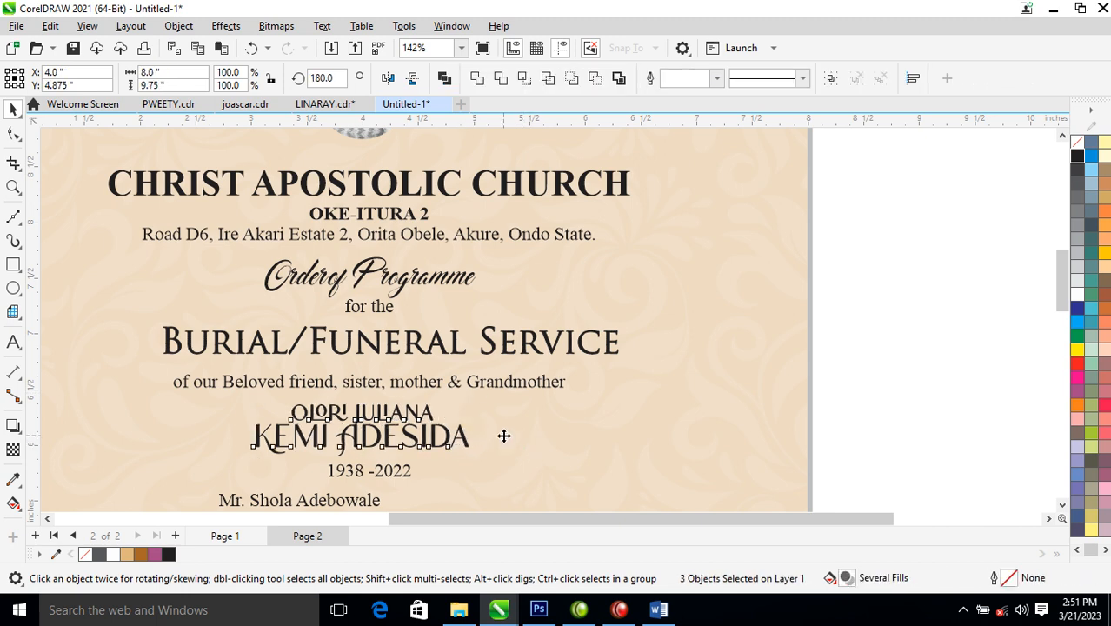
pyautogui.scroll(-3, 504, 436)
pyautogui.press('F2')
pyautogui.moveTo(162, 346); pyautogui.dragTo(700, 556)
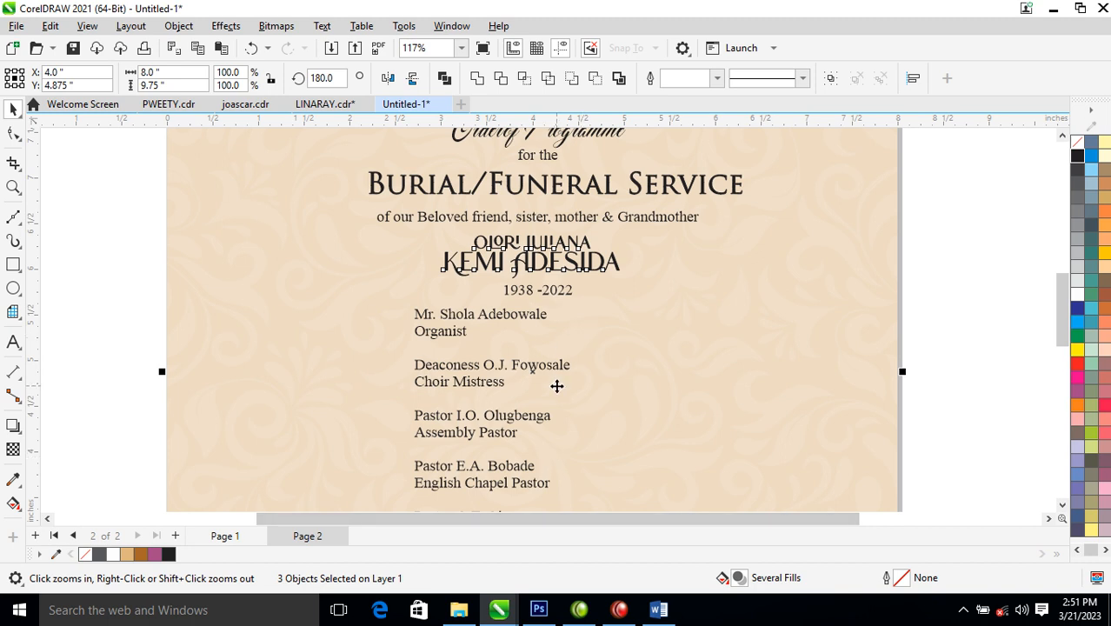
pyautogui.moveTo(569, 299); pyautogui.dragTo(516, 394)
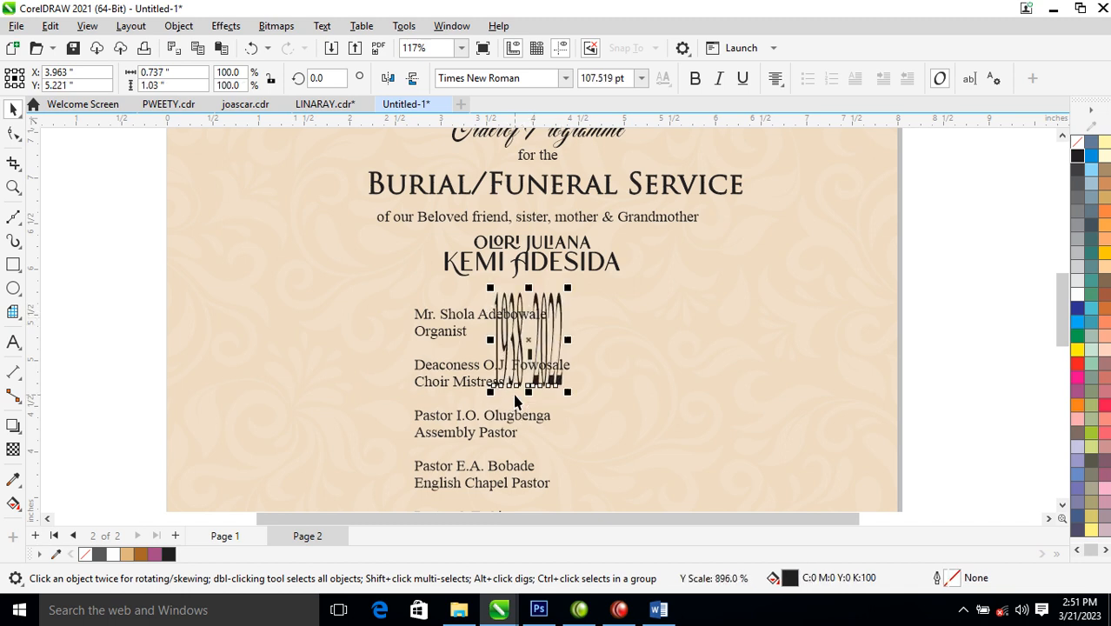
pyautogui.hotkey('ctrl', 'z')
# - Lower the ministers' list, the 1938 -2022 date and the surname, then recentre both name lines on the page
pyautogui.moveTo(509, 322); pyautogui.dragTo(404, 414)
pyautogui.scroll(-1, 589, 249)
pyautogui.scroll(-2, 580, 265)
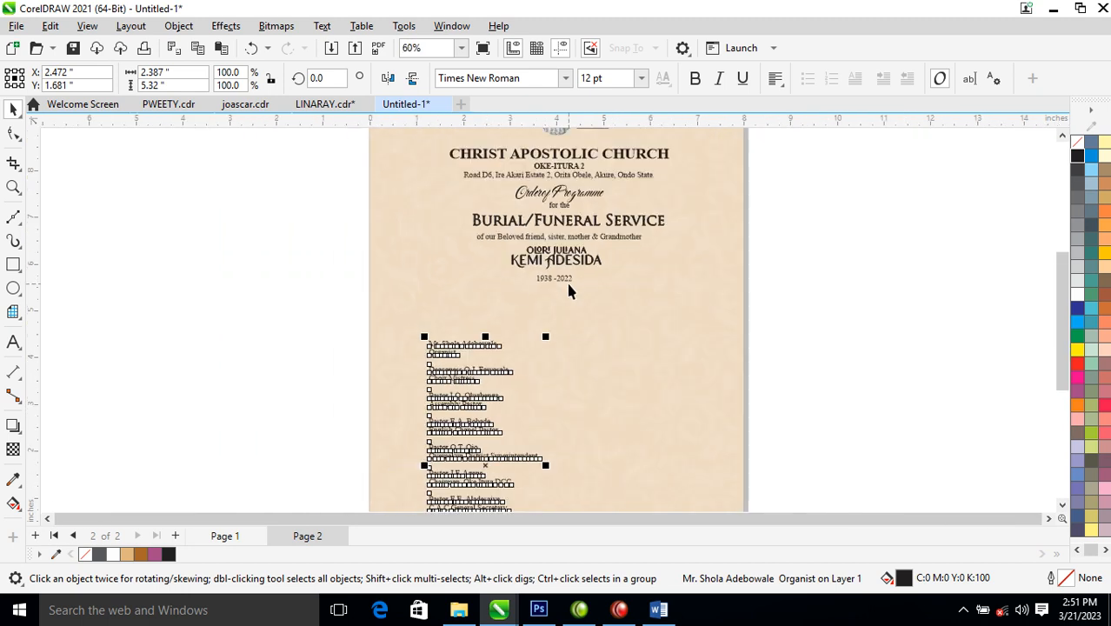
pyautogui.moveTo(567, 283); pyautogui.dragTo(567, 304)
pyautogui.moveTo(590, 265); pyautogui.dragTo(670, 334)
pyautogui.keyDown('shift'); pyautogui.click(580, 252); pyautogui.keyUp('shift')
pyautogui.keyDown('shift'); pyautogui.click(672, 336); pyautogui.keyUp('shift')
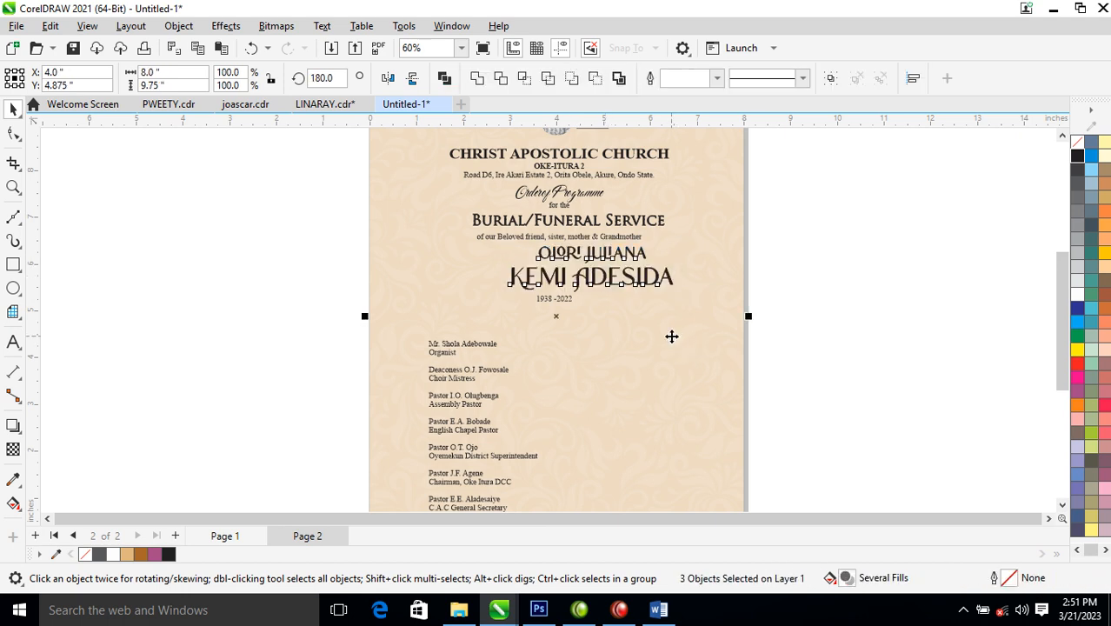
pyautogui.press('c')
# - Select the header text objects with the page background and zoom out to the whole page
pyautogui.click(837, 228)
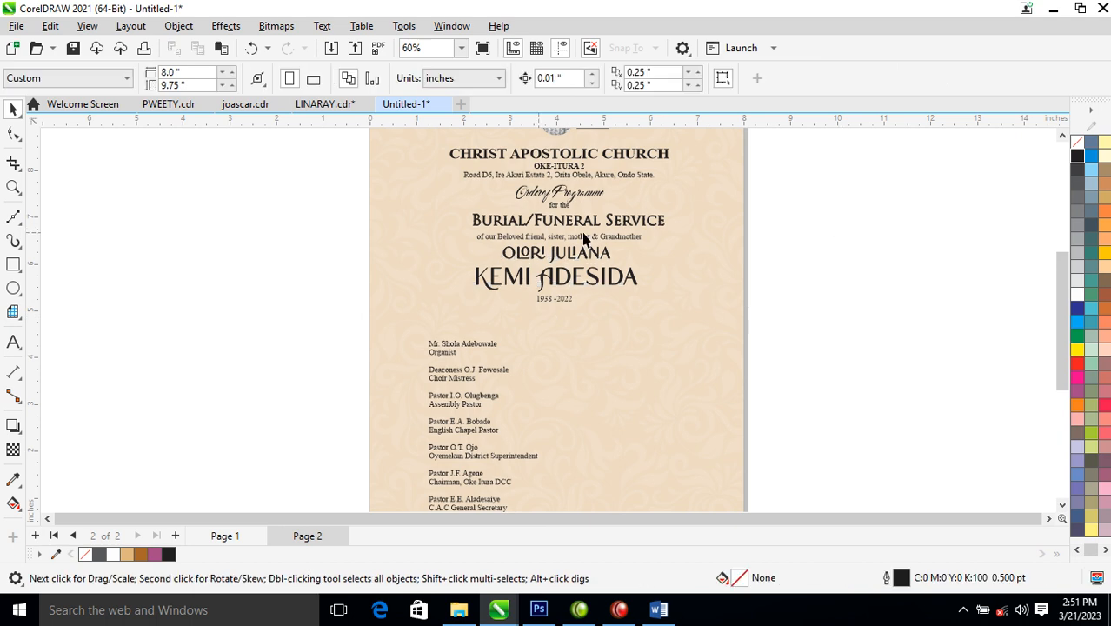
pyautogui.moveTo(790, 343); pyautogui.dragTo(730, 321)
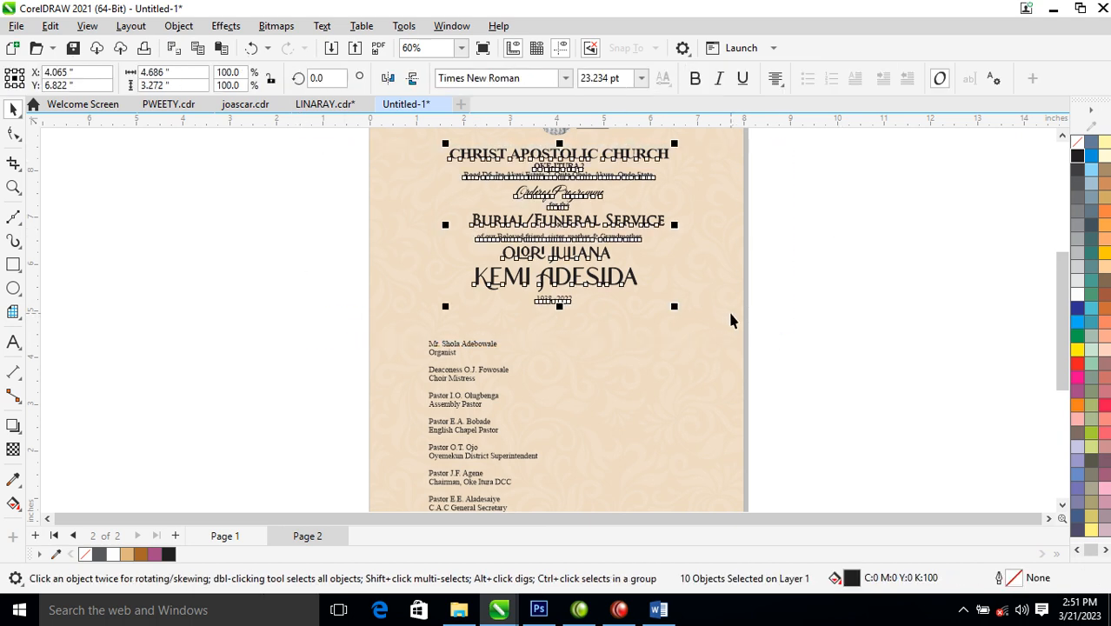
pyautogui.keyDown('shift'); pyautogui.click(721, 313); pyautogui.keyUp('shift')
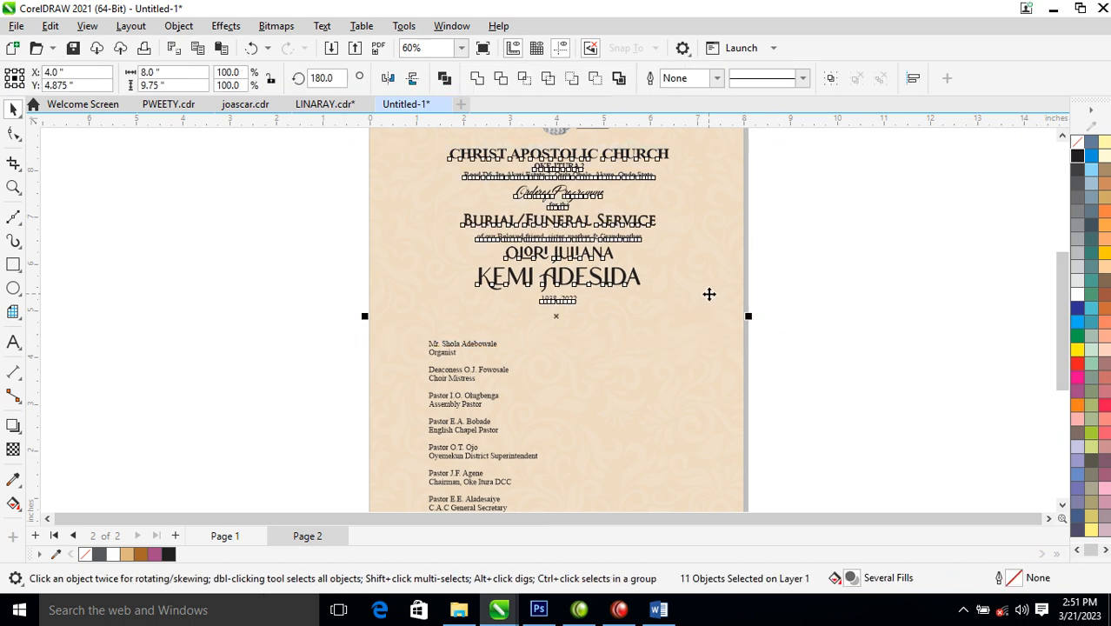
pyautogui.scroll(-2, 708, 314)
pyautogui.press('F2')
pyautogui.moveTo(514, 271); pyautogui.dragTo(695, 453)
pyautogui.click(834, 309)
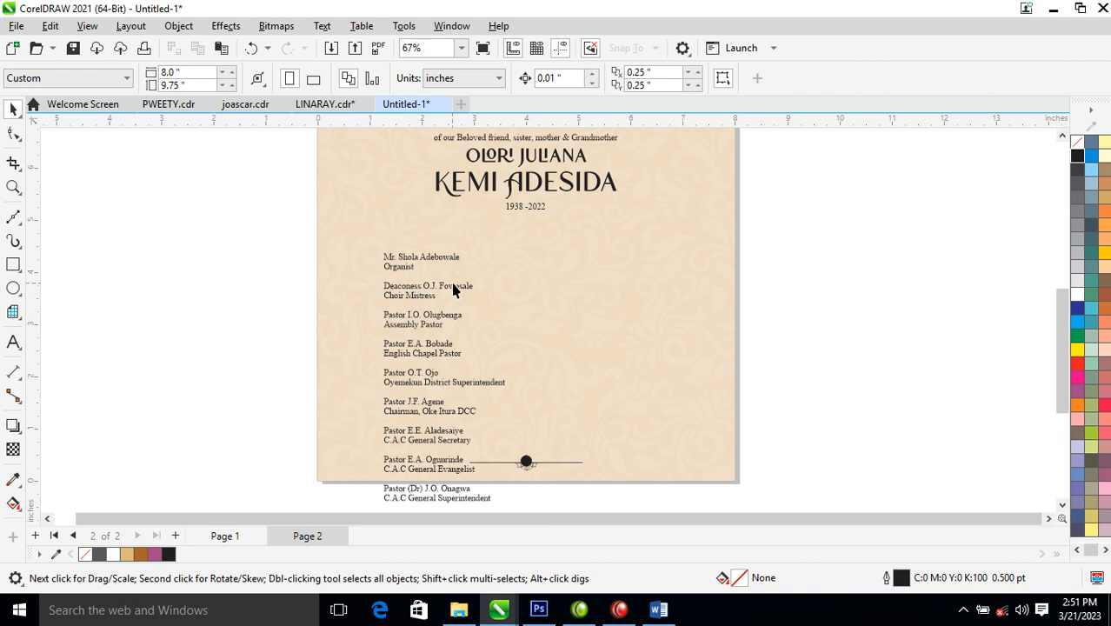
# - Reposition the ministers' list and set its lines to centre alignment
pyautogui.moveTo(442, 296); pyautogui.dragTo(534, 269)
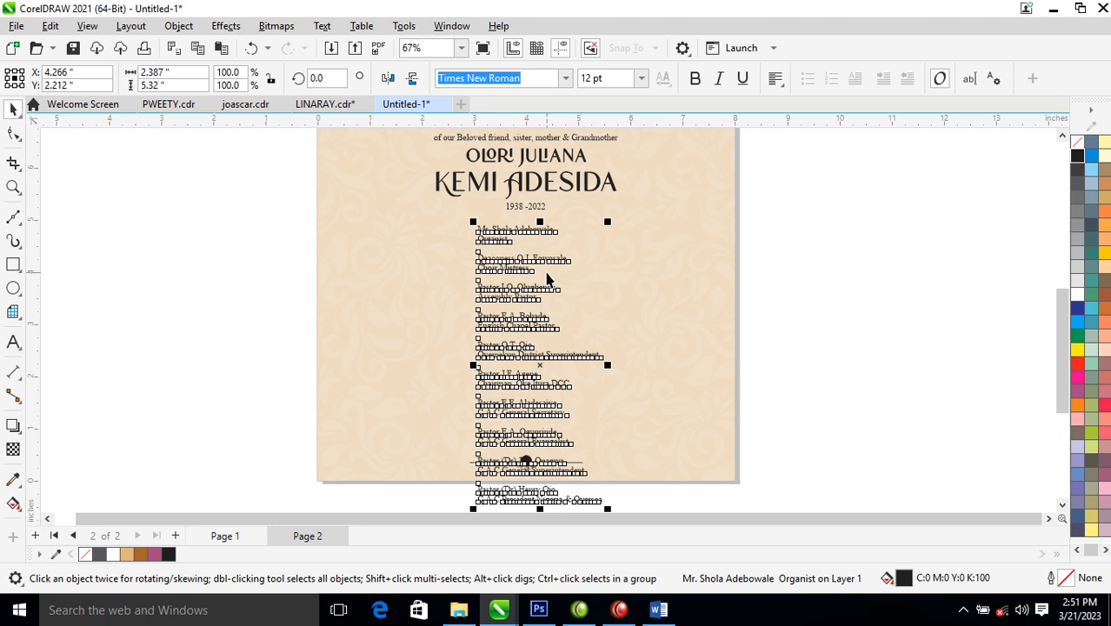
pyautogui.press('z')
pyautogui.moveTo(235, 174); pyautogui.dragTo(845, 426)
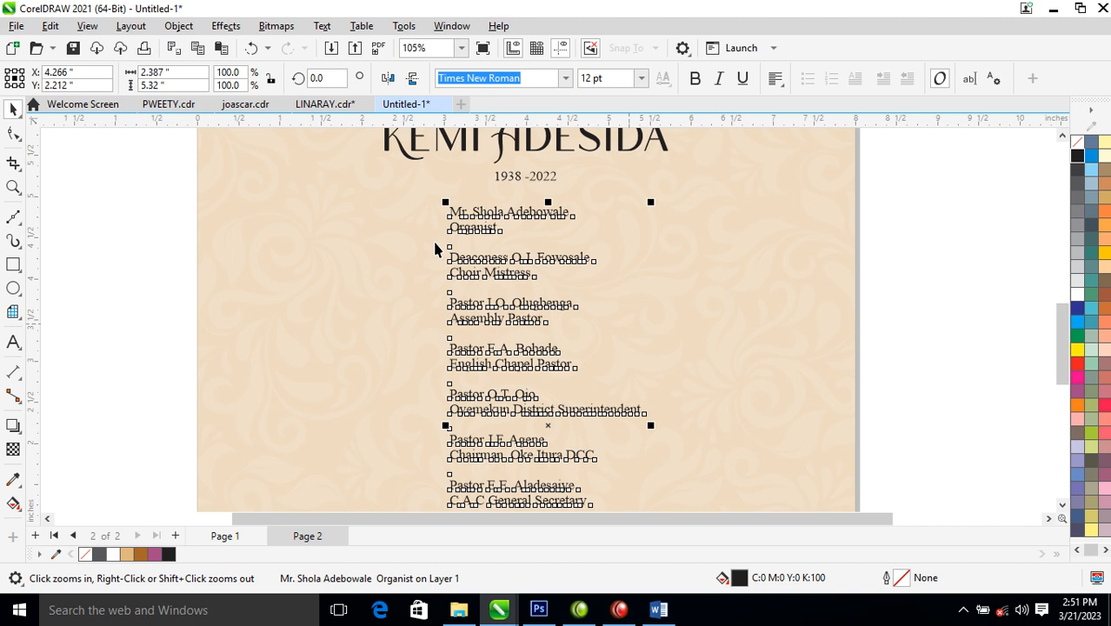
pyautogui.doubleClick(536, 216)
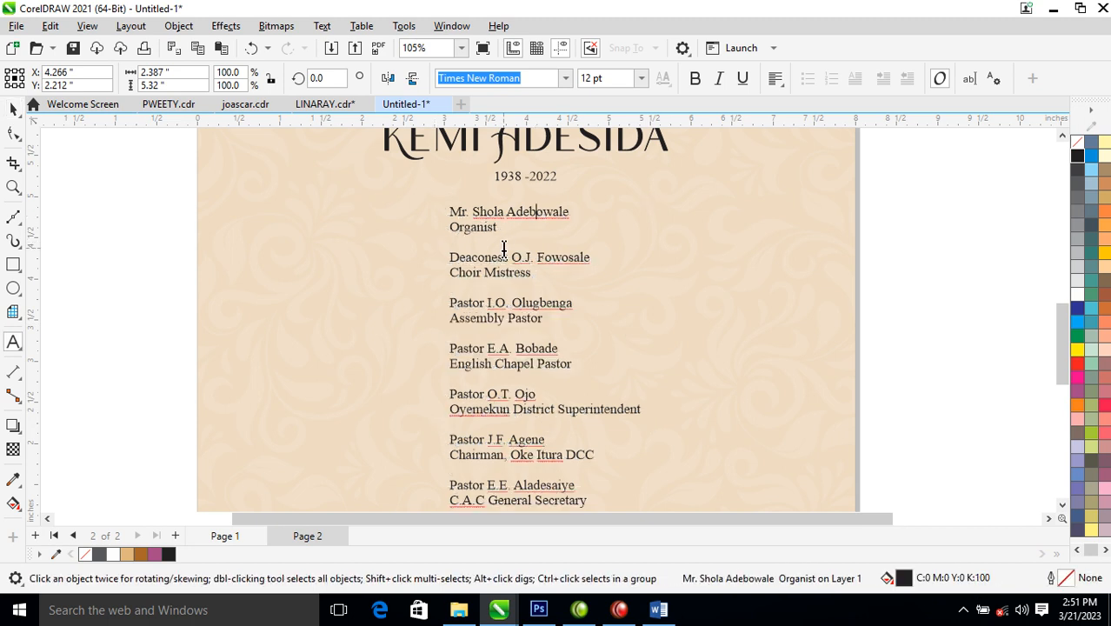
pyautogui.click(450, 258)
pyautogui.press('Escape')
pyautogui.click(775, 78)
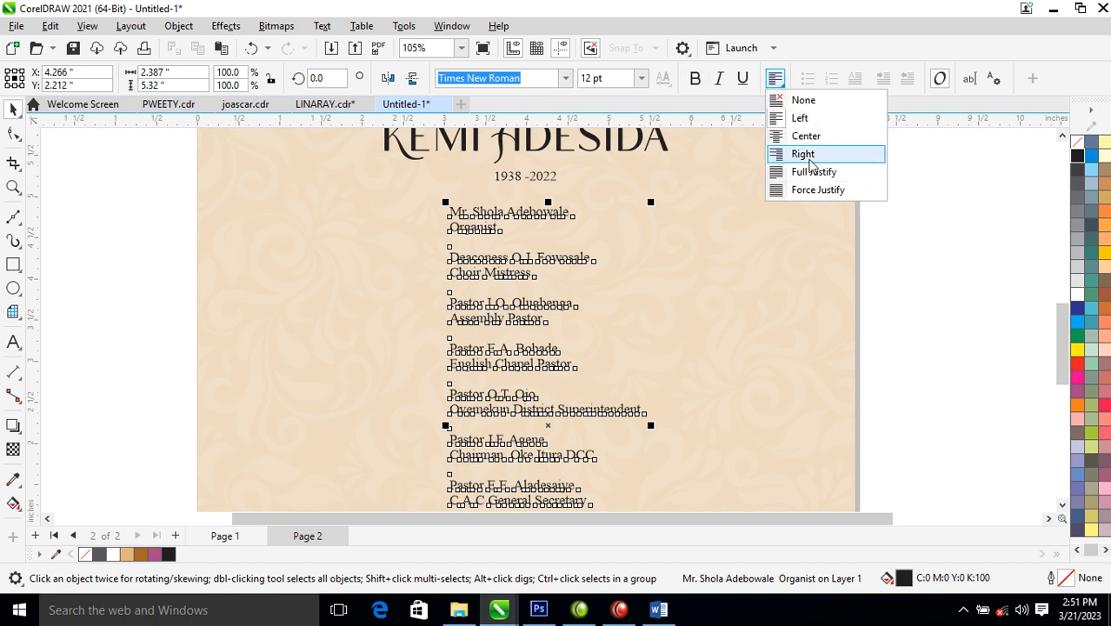
pyautogui.click(806, 136)
pyautogui.moveTo(591, 211); pyautogui.dragTo(572, 214)
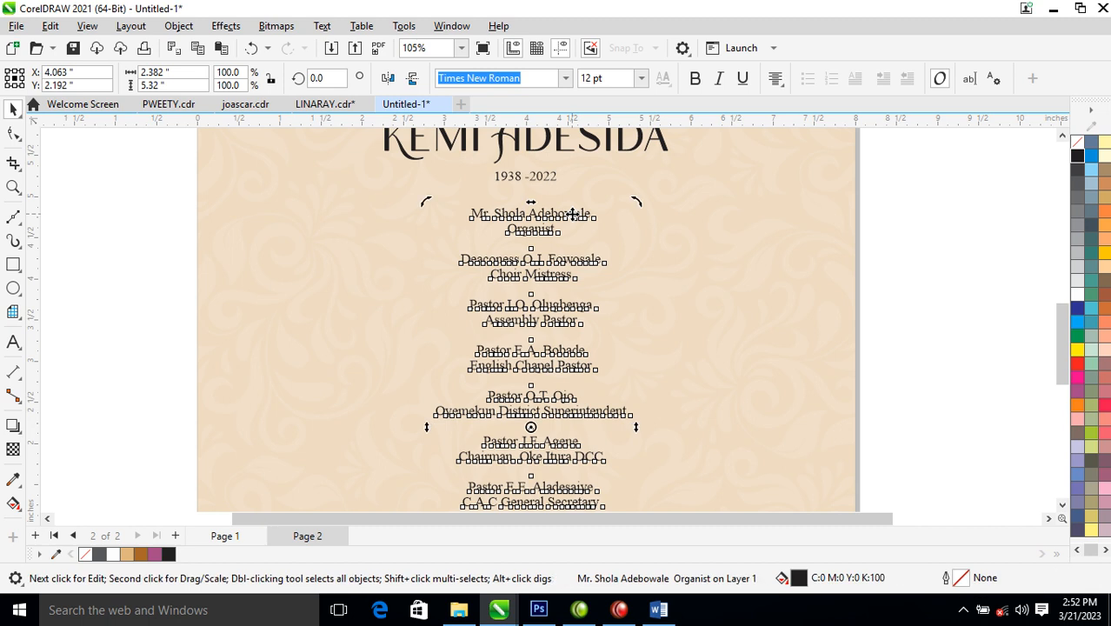
# - Remove every entry after the organist from the ministers' list
pyautogui.doubleClick(512, 320)
pyautogui.moveTo(460, 261); pyautogui.dragTo(620, 496)
pyautogui.press('Delete')
pyautogui.click(329, 216)
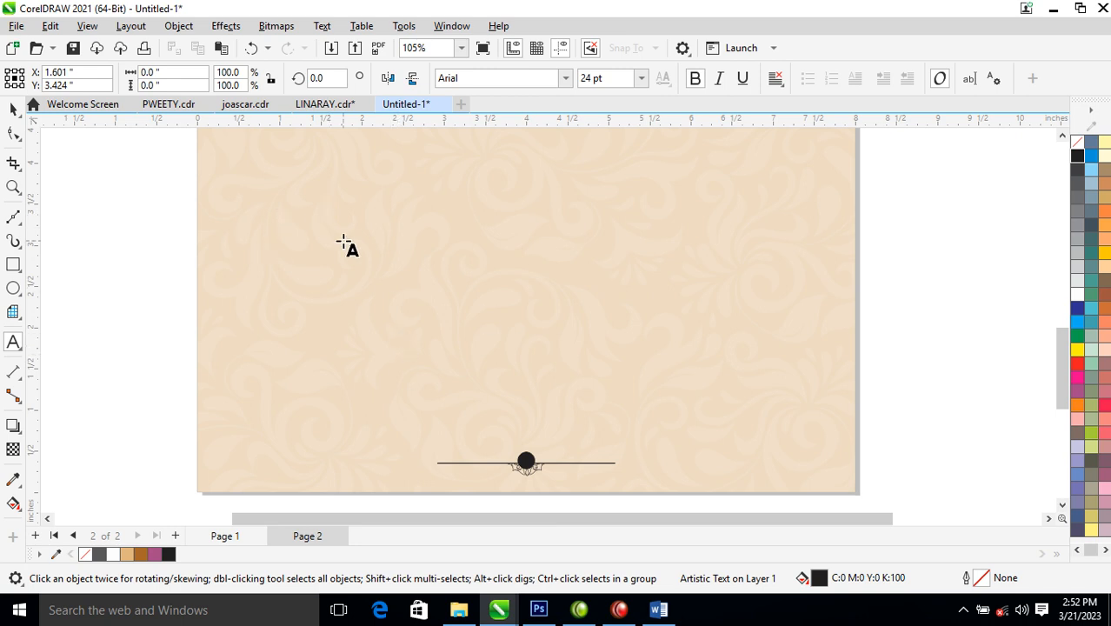
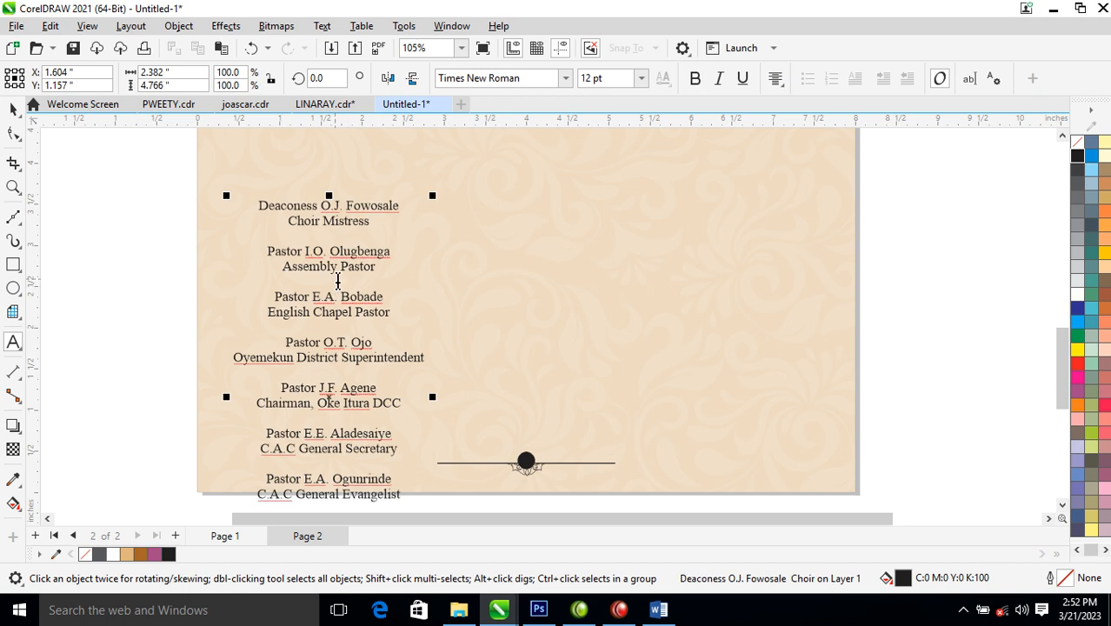
# - Paste the cut entries as new text and remove its lower entries
pyautogui.moveTo(356, 256); pyautogui.dragTo(384, 201)
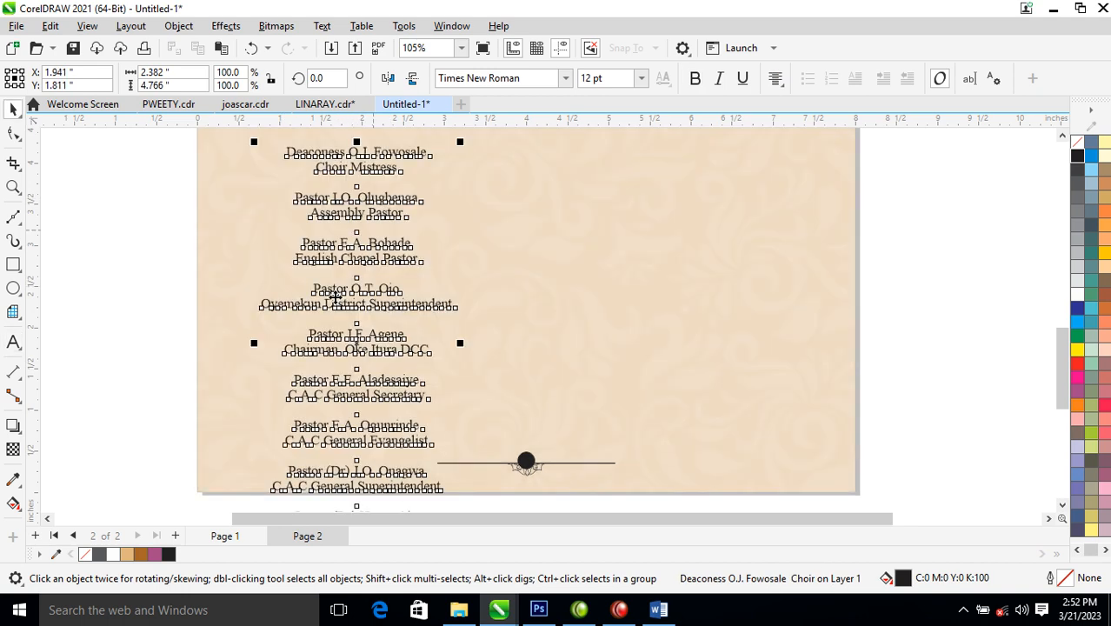
pyautogui.doubleClick(324, 282)
pyautogui.moveTo(313, 288); pyautogui.dragTo(452, 481)
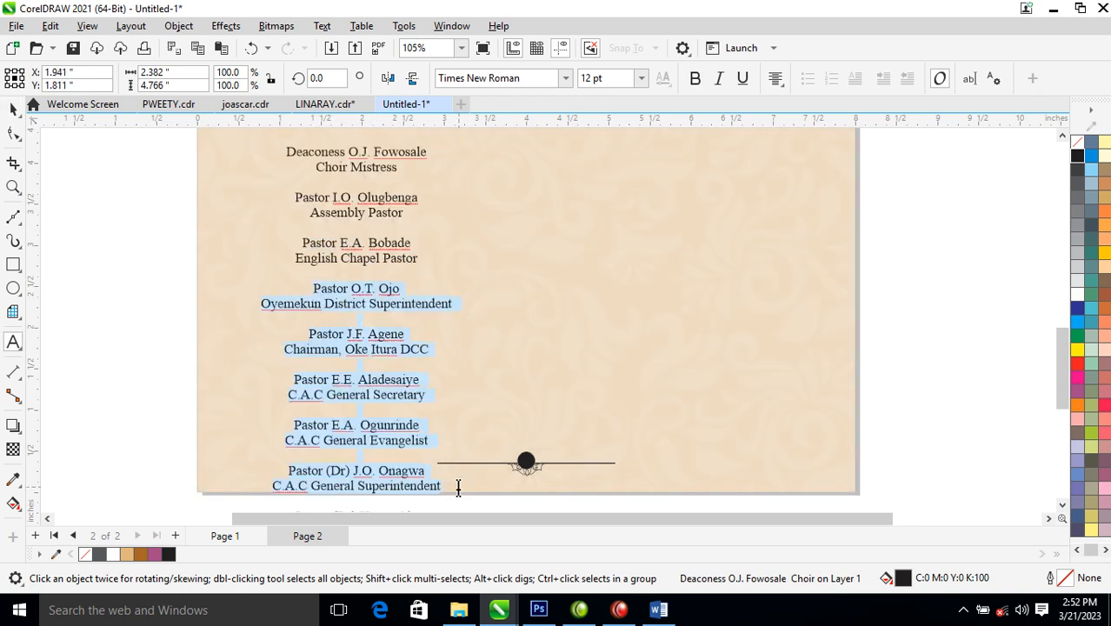
pyautogui.press('BackSpace')
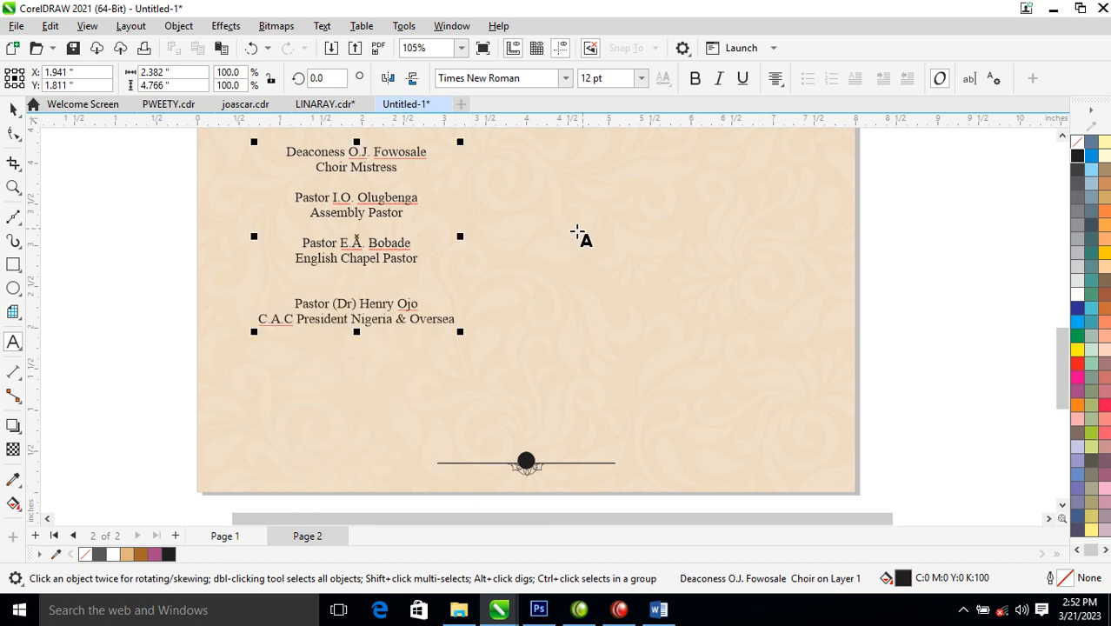
# - Cut the entries below English Chapel Pastor out of the list
pyautogui.moveTo(308, 283); pyautogui.dragTo(437, 554)
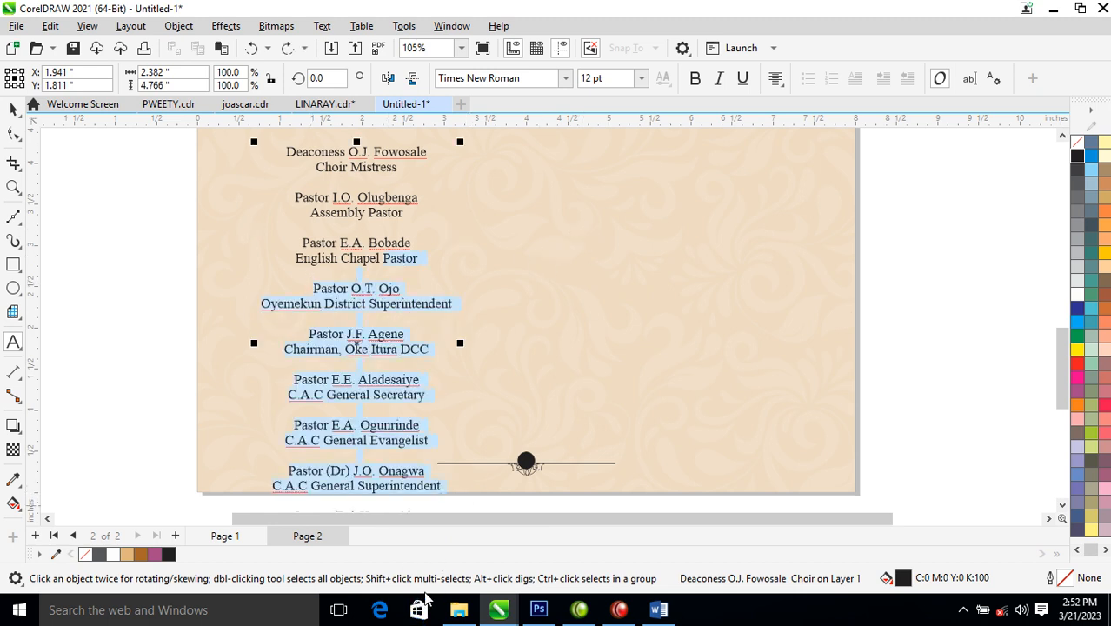
pyautogui.click(1062, 505)
pyautogui.click(1062, 506)
pyautogui.click(1061, 505)
pyautogui.moveTo(457, 417); pyautogui.dragTo(301, 300)
pyautogui.hotkey('ctrl', 'c')
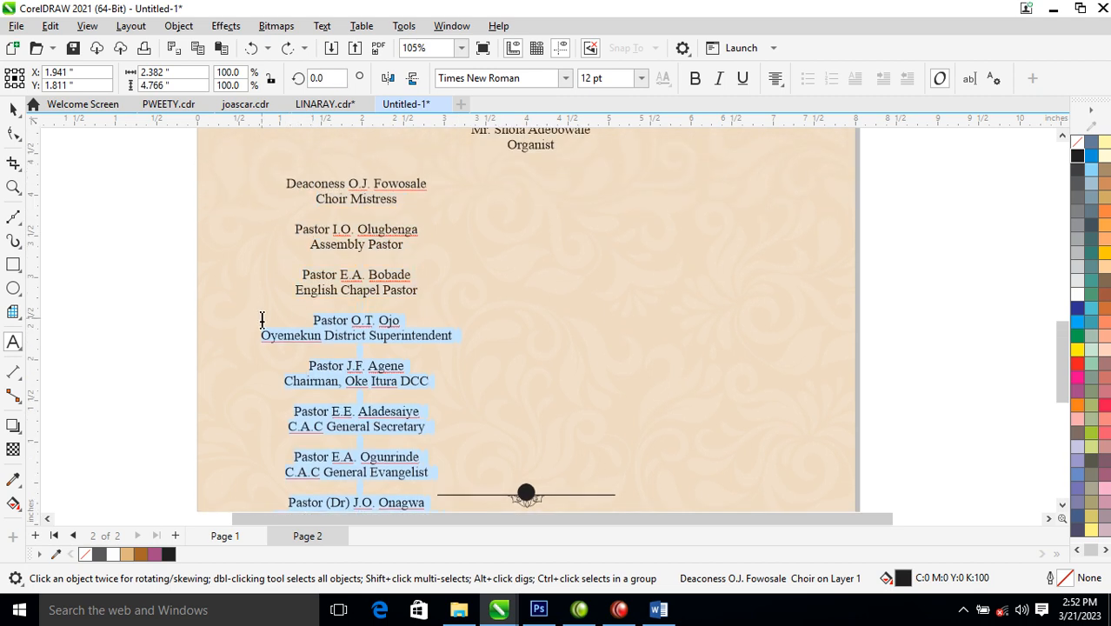
pyautogui.press('Delete')
# - Paste the cut entries as a second column, then remove the unwanted text block
pyautogui.click(511, 213)
pyautogui.hotkey('ctrl', 'v')
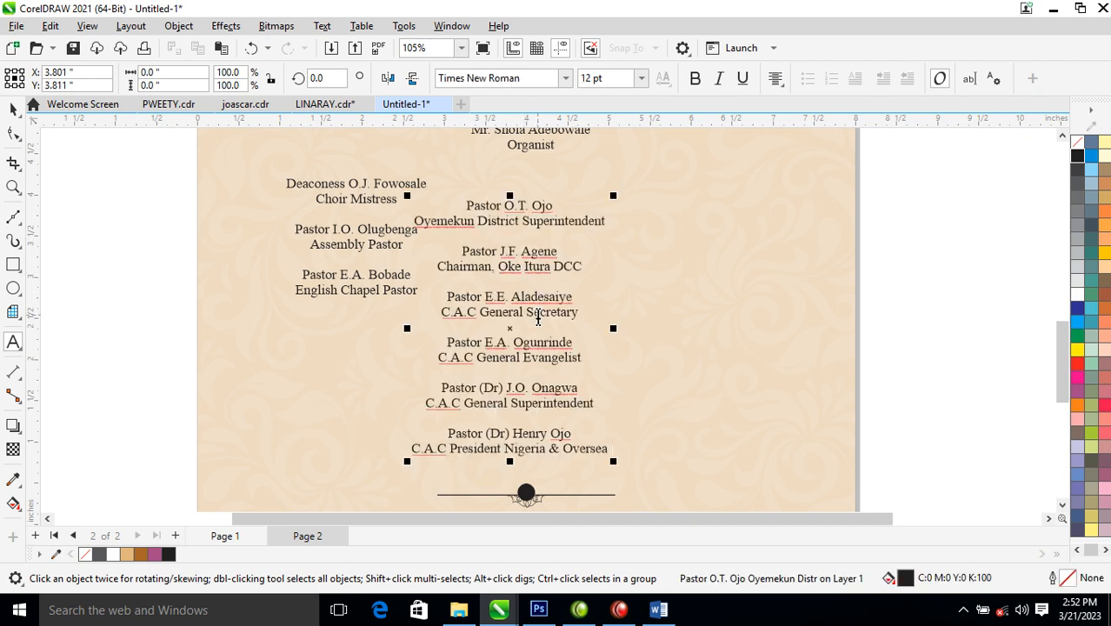
pyautogui.moveTo(448, 345); pyautogui.dragTo(562, 473)
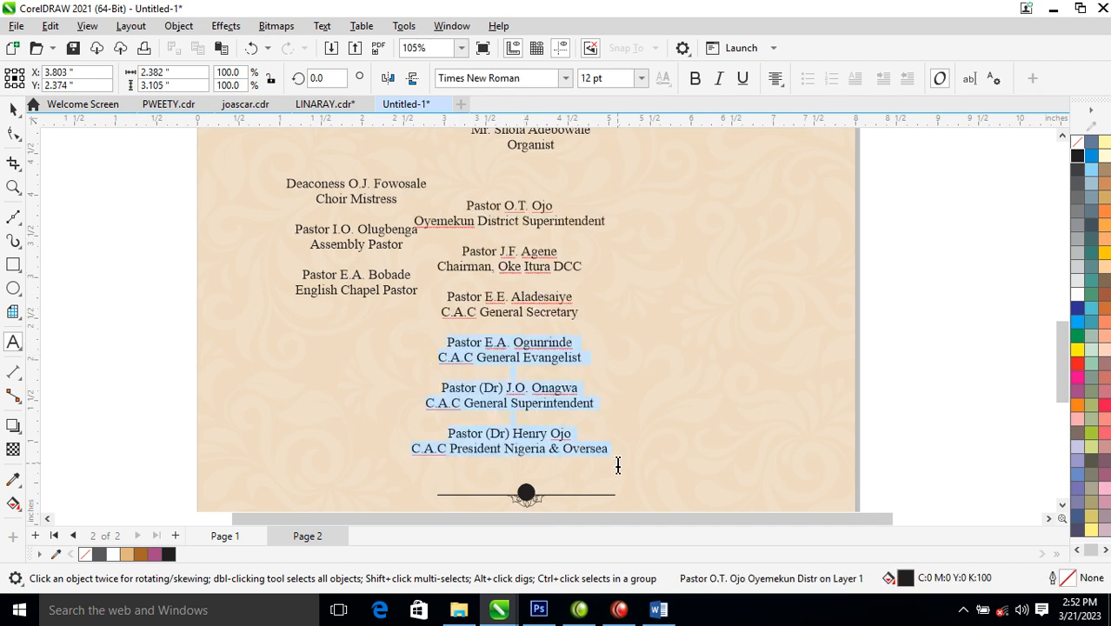
pyautogui.press('Delete')
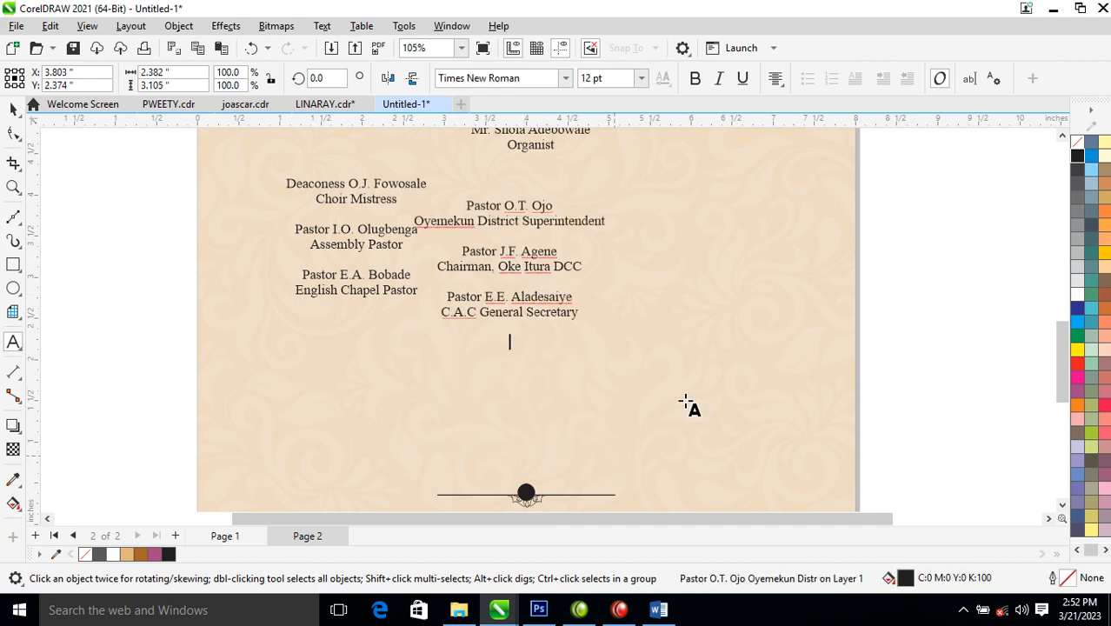
pyautogui.click(695, 186)
pyautogui.hotkey('ctrl', 'v')
pyautogui.hotkey('ctrl', 'space')
pyautogui.moveTo(711, 272); pyautogui.dragTo(713, 337)
pyautogui.moveTo(391, 252); pyautogui.dragTo(379, 344)
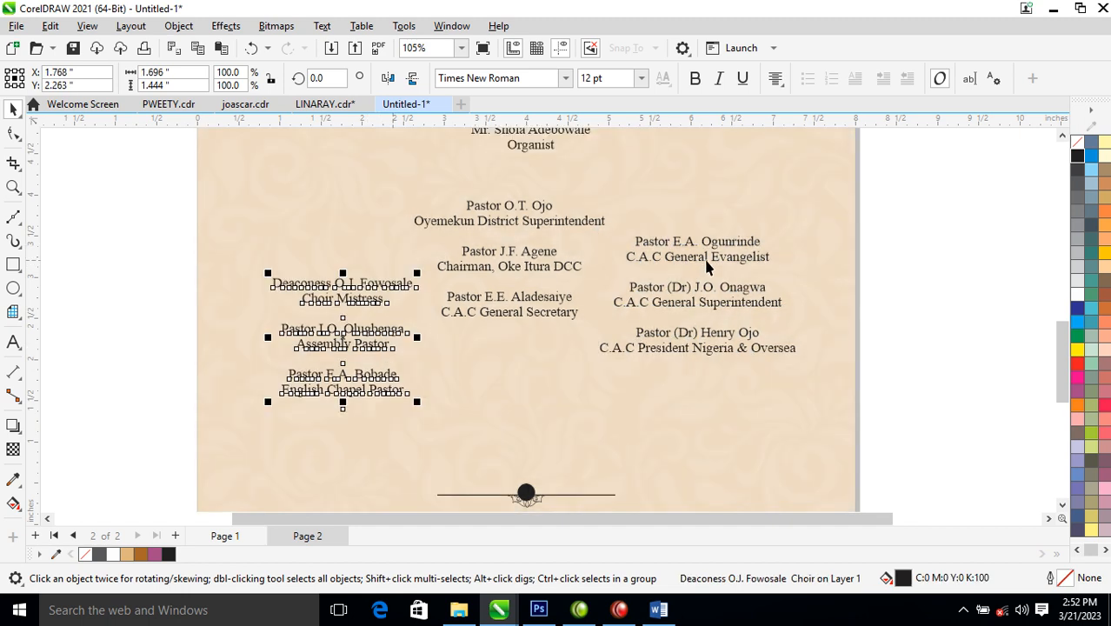
pyautogui.moveTo(711, 268); pyautogui.dragTo(718, 315)
# - Zoom in on the names and align the tops of the two side columns
pyautogui.scroll(-3, 499, 282)
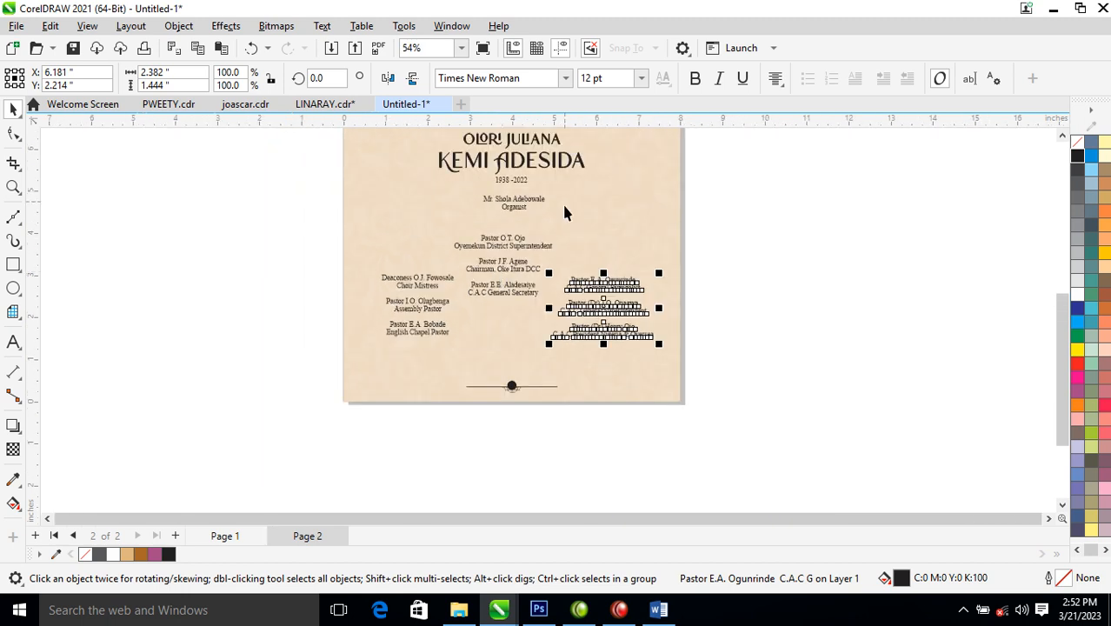
pyautogui.press('z')
pyautogui.moveTo(254, 178); pyautogui.dragTo(797, 397)
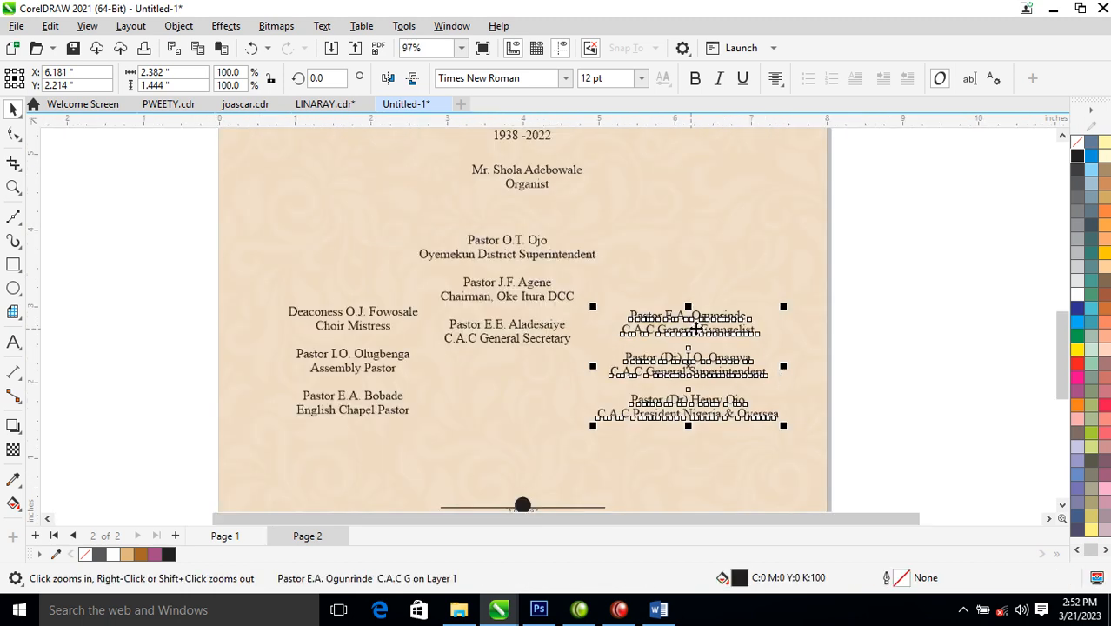
pyautogui.keyDown('shift'); pyautogui.click(408, 318); pyautogui.keyUp('shift')
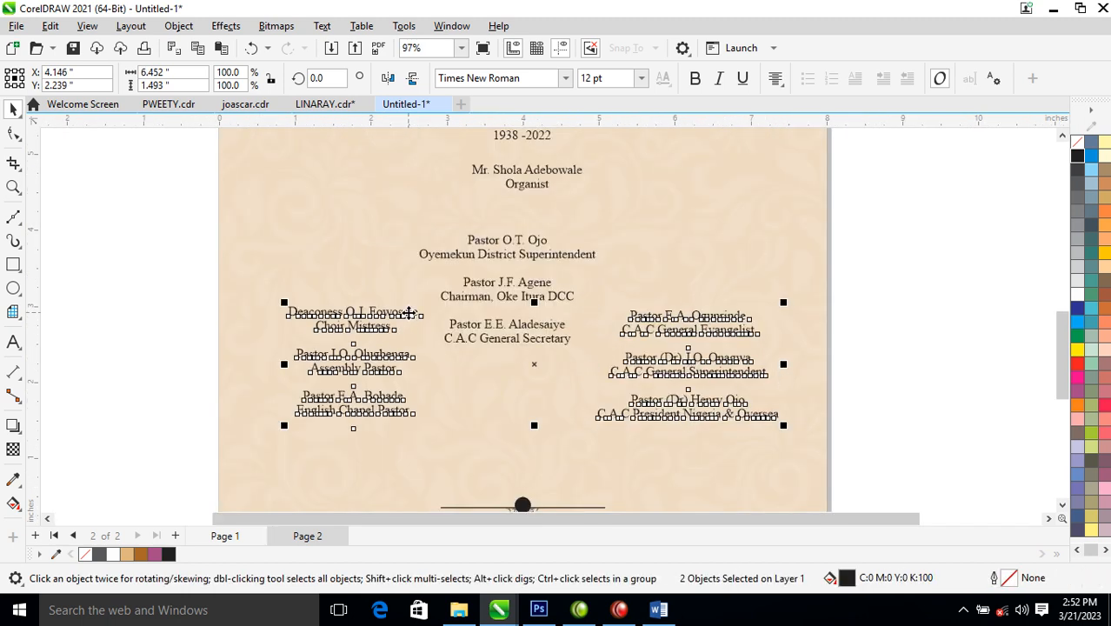
pyautogui.press('t')
pyautogui.click(888, 315)
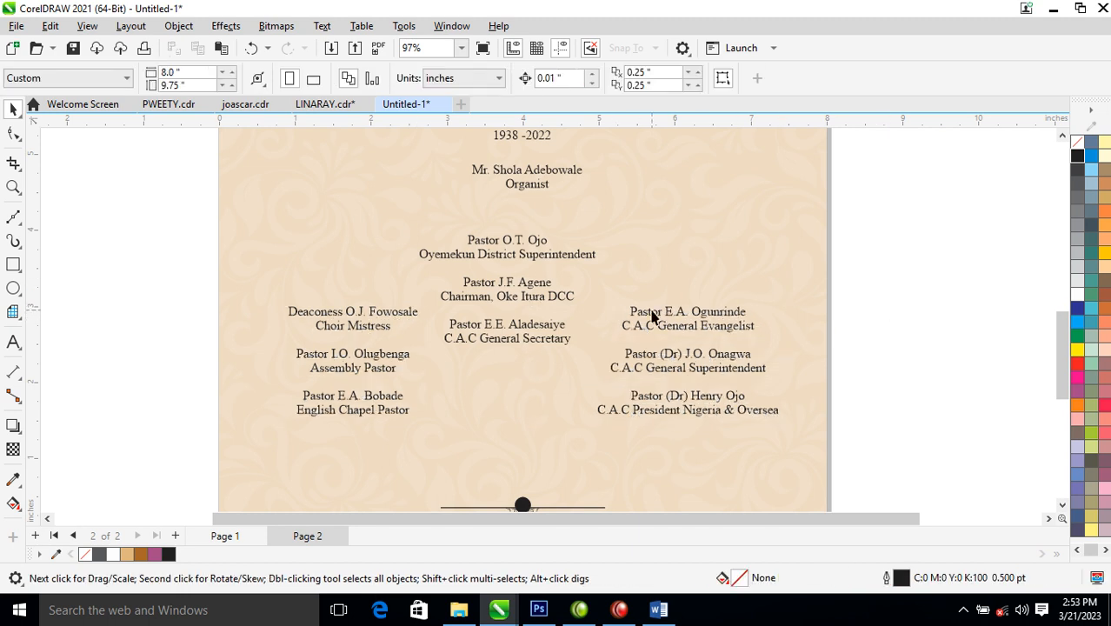
pyautogui.doubleClick(705, 317)
pyautogui.moveTo(746, 311); pyautogui.dragTo(596, 312)
pyautogui.click(695, 79)
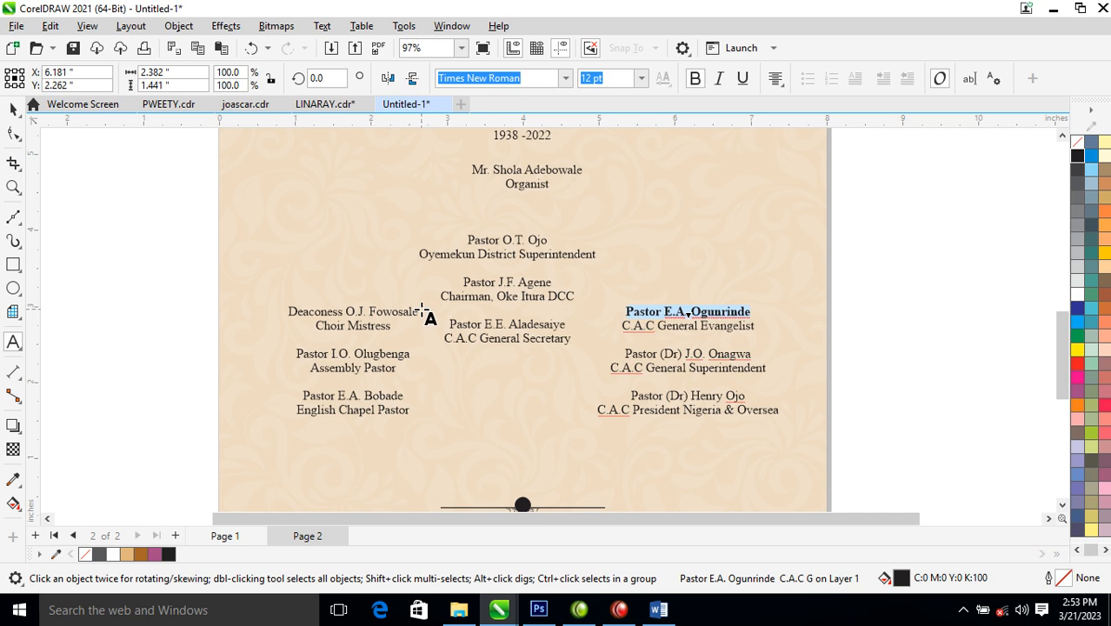
pyautogui.moveTo(421, 311); pyautogui.dragTo(288, 311)
pyautogui.click(693, 80)
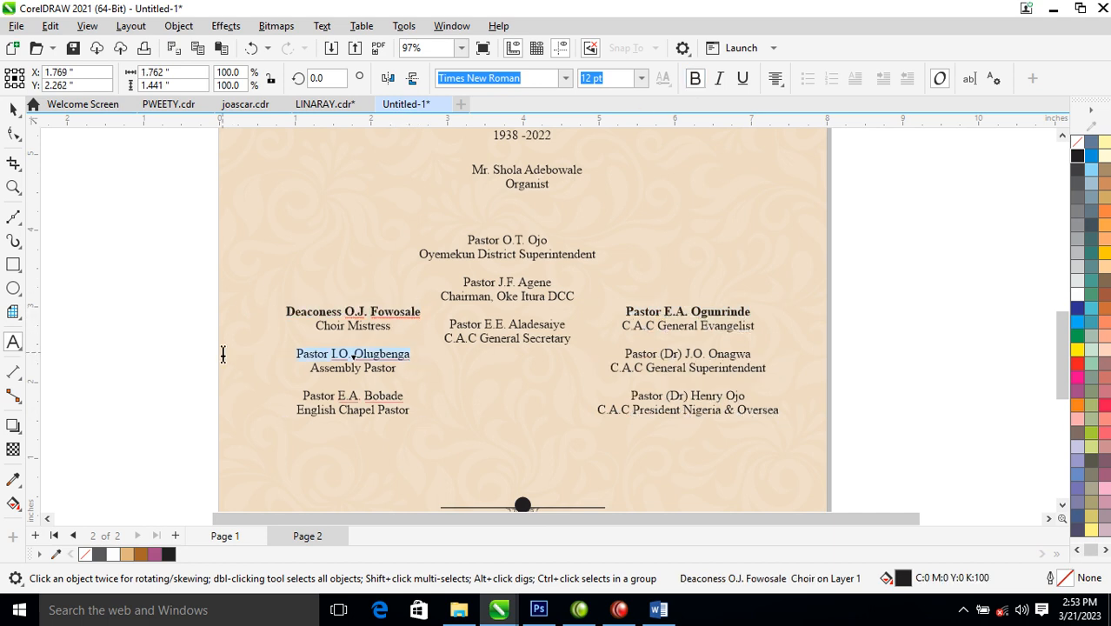
pyautogui.click(695, 78)
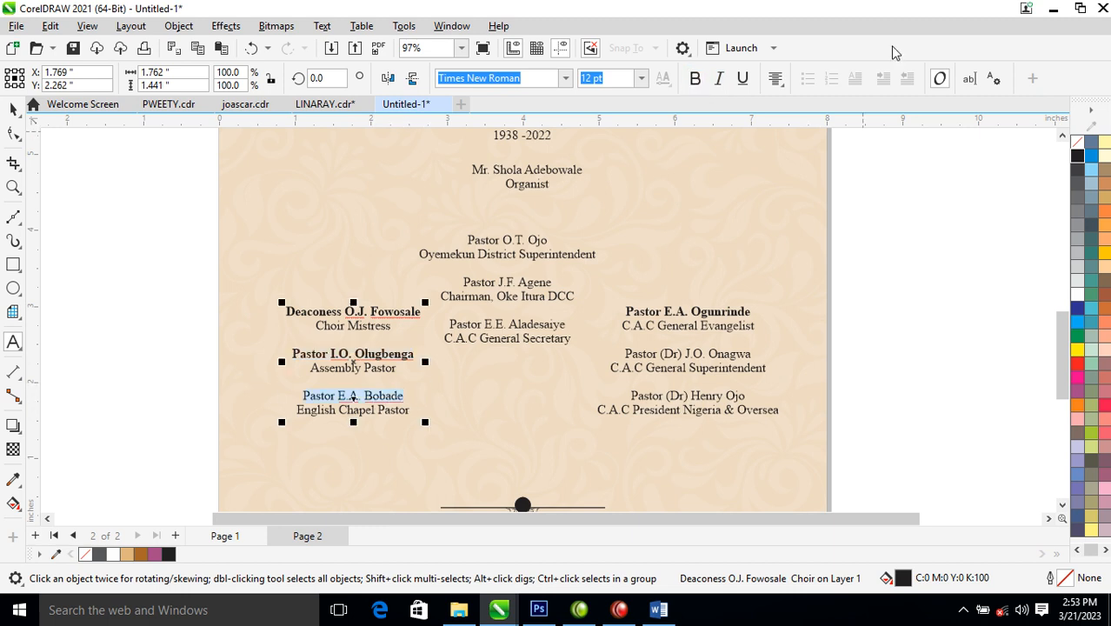
pyautogui.click(695, 78)
pyautogui.moveTo(752, 354); pyautogui.dragTo(624, 354)
pyautogui.click(695, 78)
pyautogui.moveTo(755, 398); pyautogui.dragTo(621, 387)
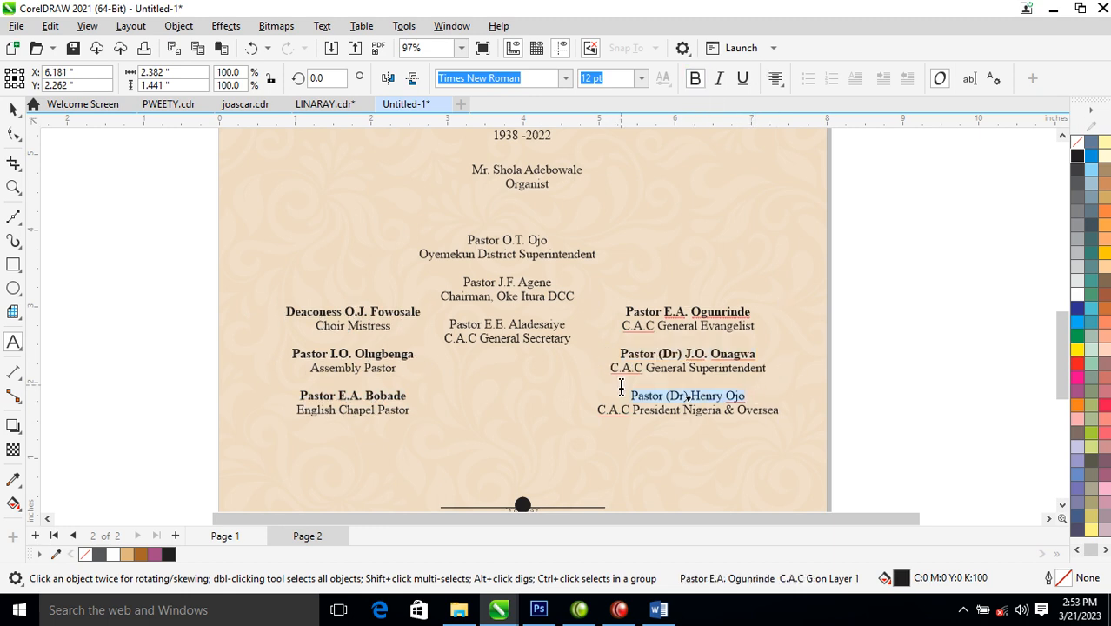
pyautogui.click(691, 79)
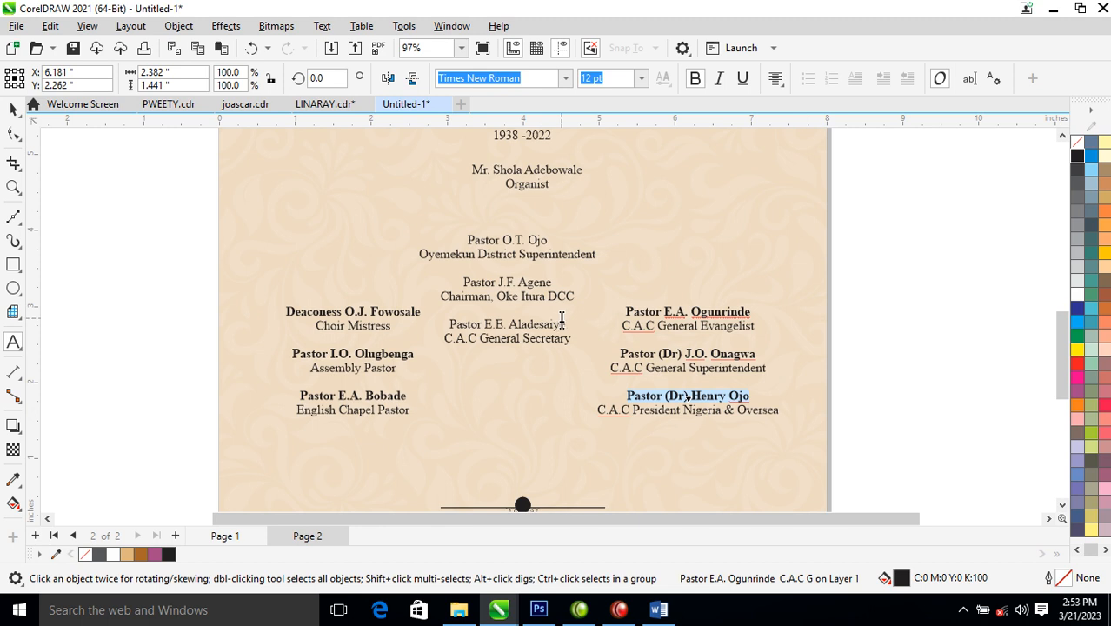
pyautogui.moveTo(567, 326); pyautogui.dragTo(447, 324)
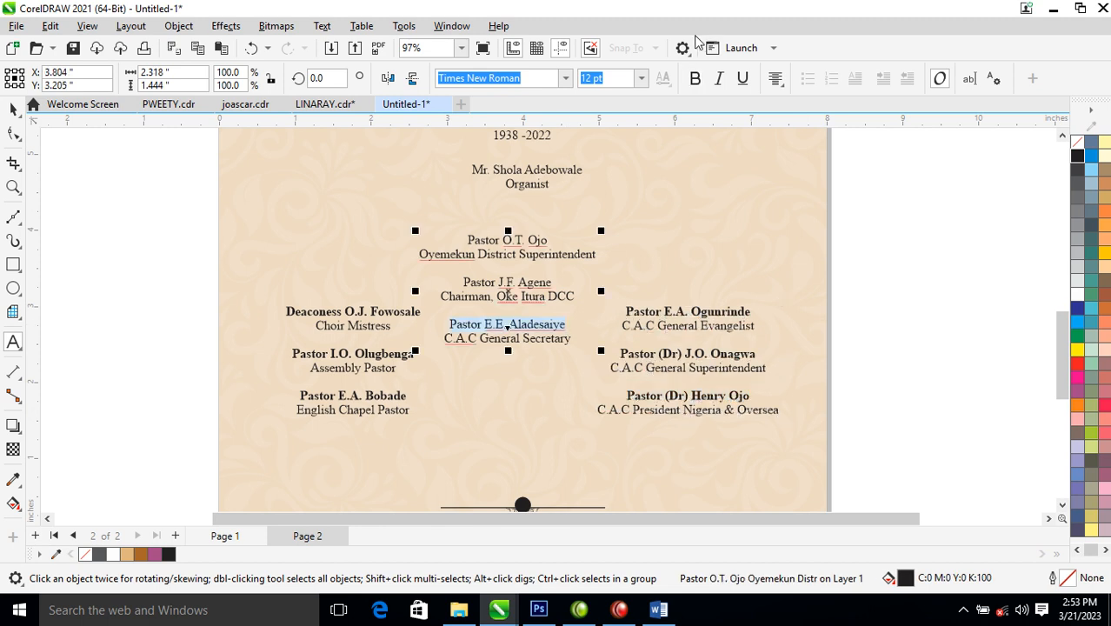
pyautogui.click(695, 78)
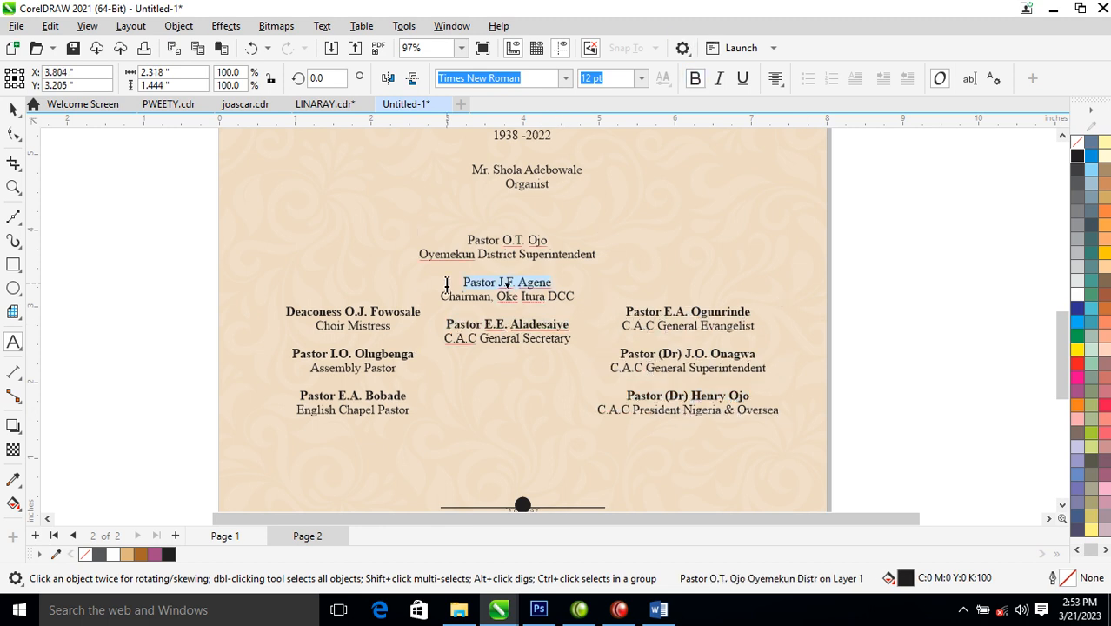
pyautogui.click(694, 78)
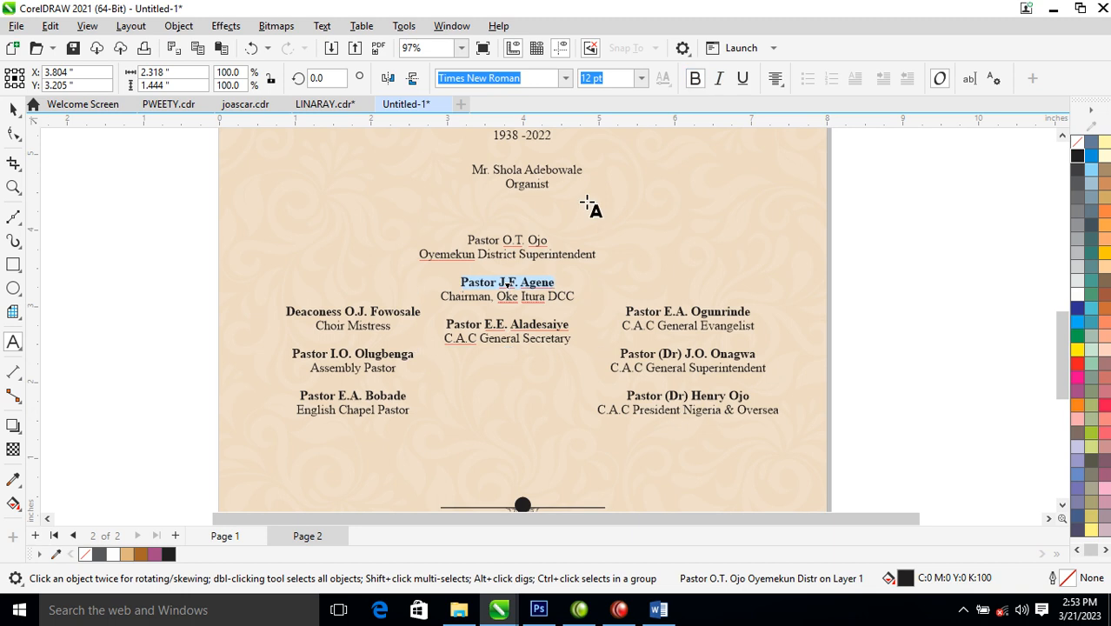
pyautogui.moveTo(500, 242); pyautogui.dragTo(423, 230)
pyautogui.click(538, 244)
pyautogui.moveTo(555, 240); pyautogui.dragTo(466, 238)
pyautogui.click(695, 78)
pyautogui.click(587, 173)
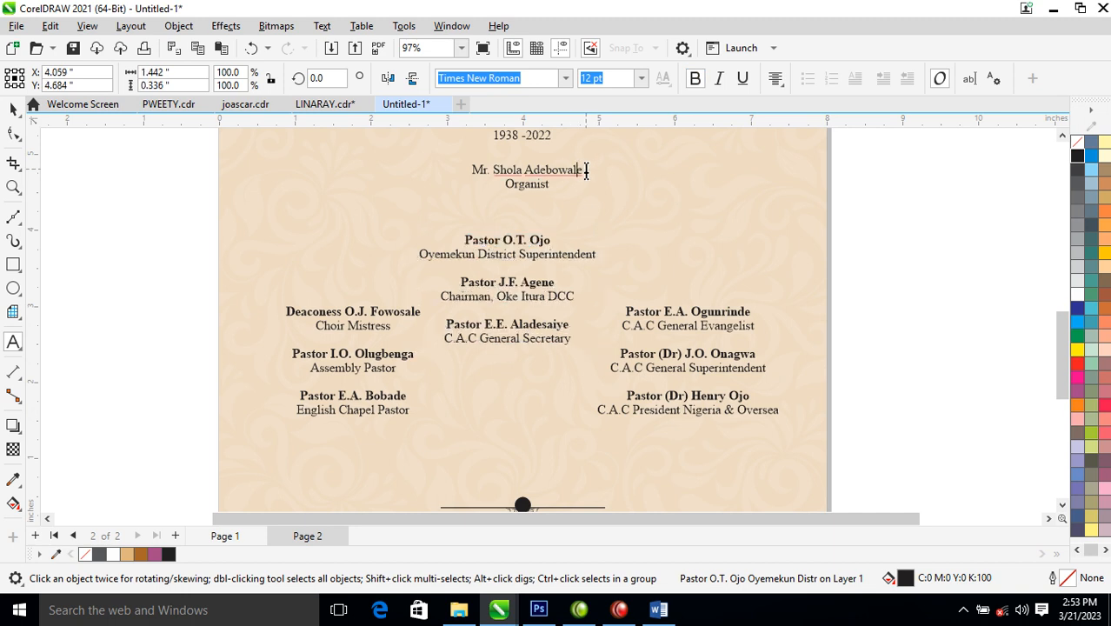
pyautogui.moveTo(587, 172); pyautogui.dragTo(467, 169)
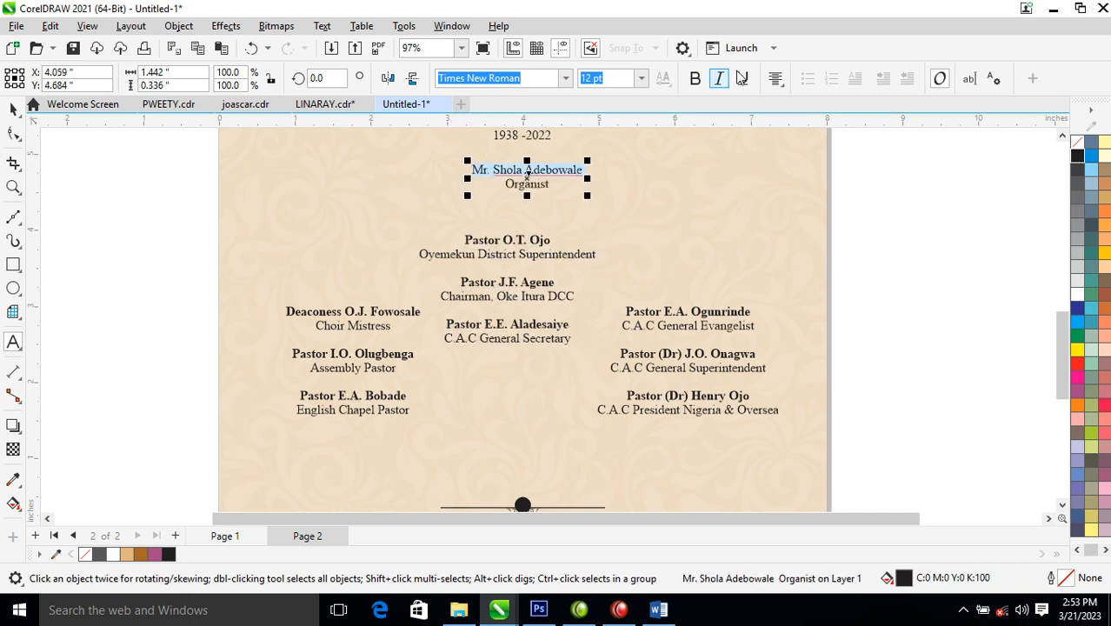
pyautogui.click(695, 78)
pyautogui.moveTo(557, 171); pyautogui.dragTo(536, 210)
# - Centre the names horizontally on the page and raise both side columns beside the middle list
pyautogui.keyDown('shift'); pyautogui.click(542, 245); pyautogui.keyUp('shift')
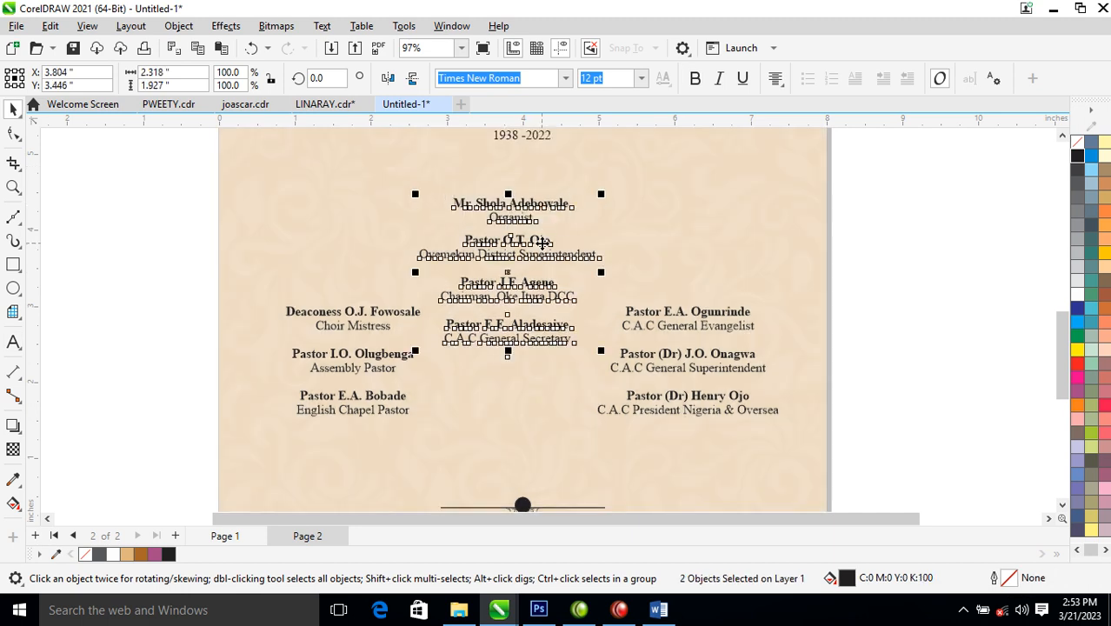
pyautogui.keyDown('shift'); pyautogui.click(686, 208); pyautogui.keyUp('shift')
pyautogui.press('c')
pyautogui.click(936, 282)
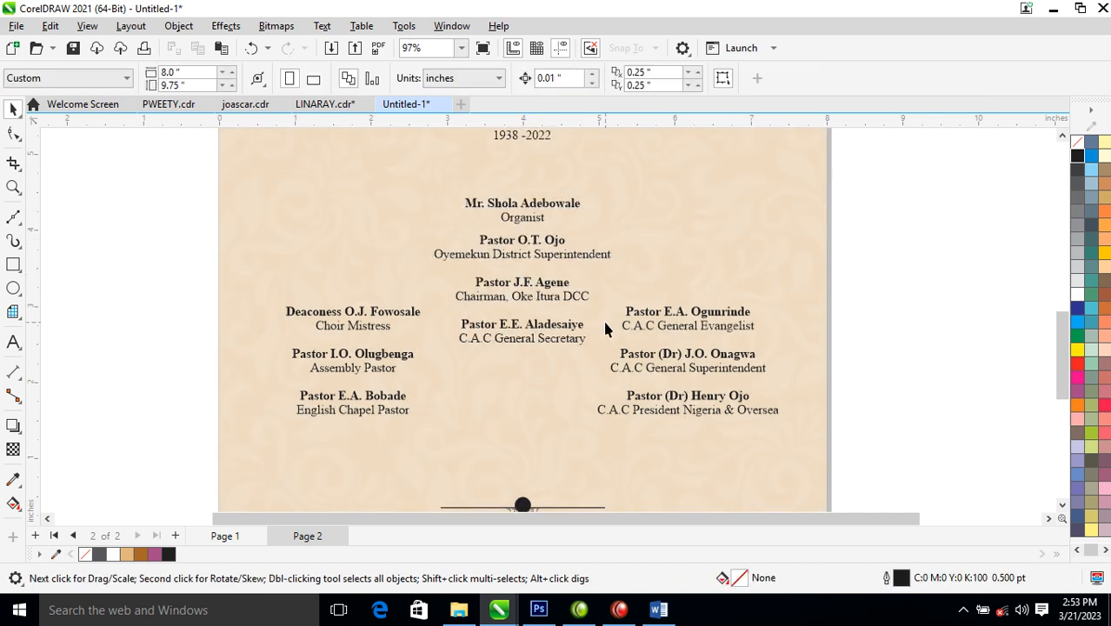
pyautogui.click(683, 320)
pyautogui.keyDown('shift'); pyautogui.click(419, 315); pyautogui.keyUp('shift')
pyautogui.moveTo(419, 314); pyautogui.dragTo(427, 281)
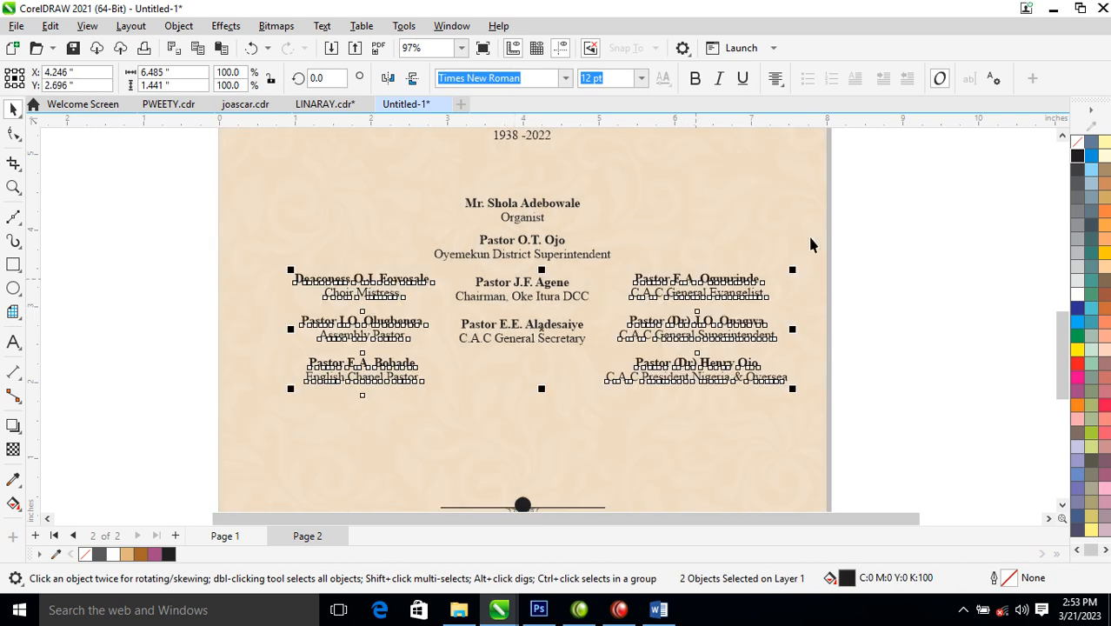
# - Move the three name columns and organist entry lower on the page
pyautogui.moveTo(914, 223); pyautogui.dragTo(189, 397)
pyautogui.moveTo(525, 253); pyautogui.dragTo(526, 272)
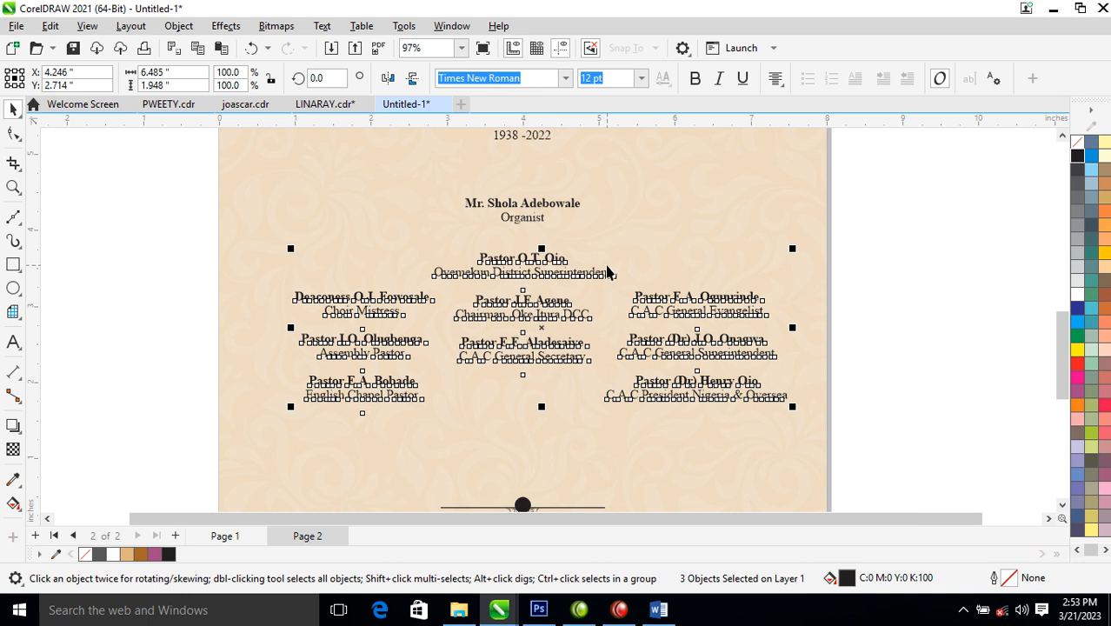
pyautogui.scroll(-3, 609, 272)
pyautogui.moveTo(773, 199); pyautogui.dragTo(296, 338)
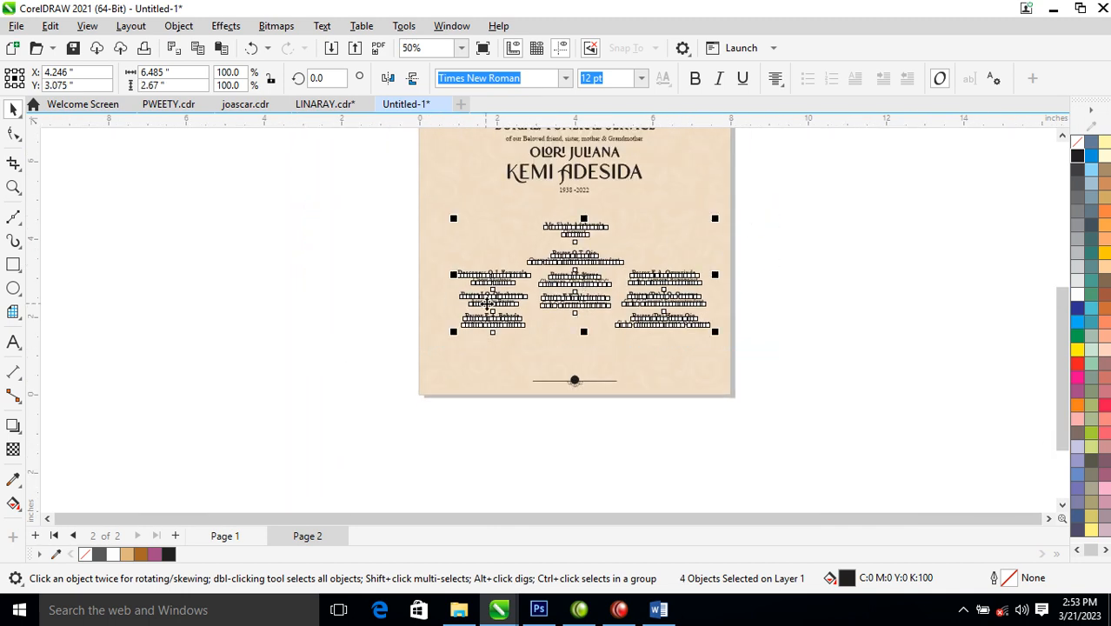
pyautogui.moveTo(584, 306); pyautogui.dragTo(584, 330)
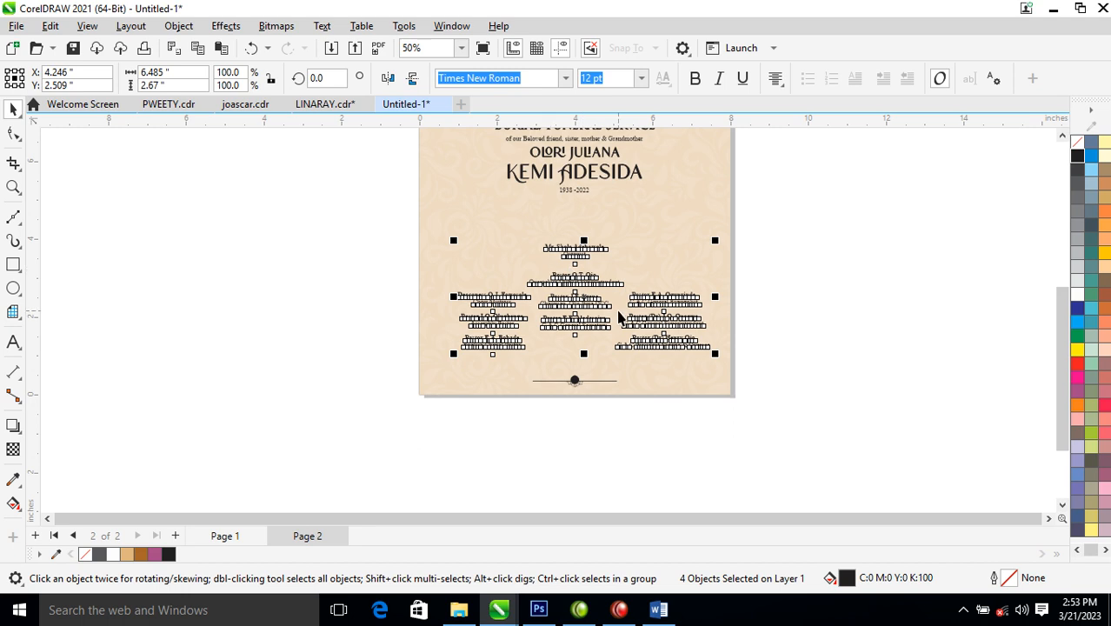
pyautogui.click(690, 238)
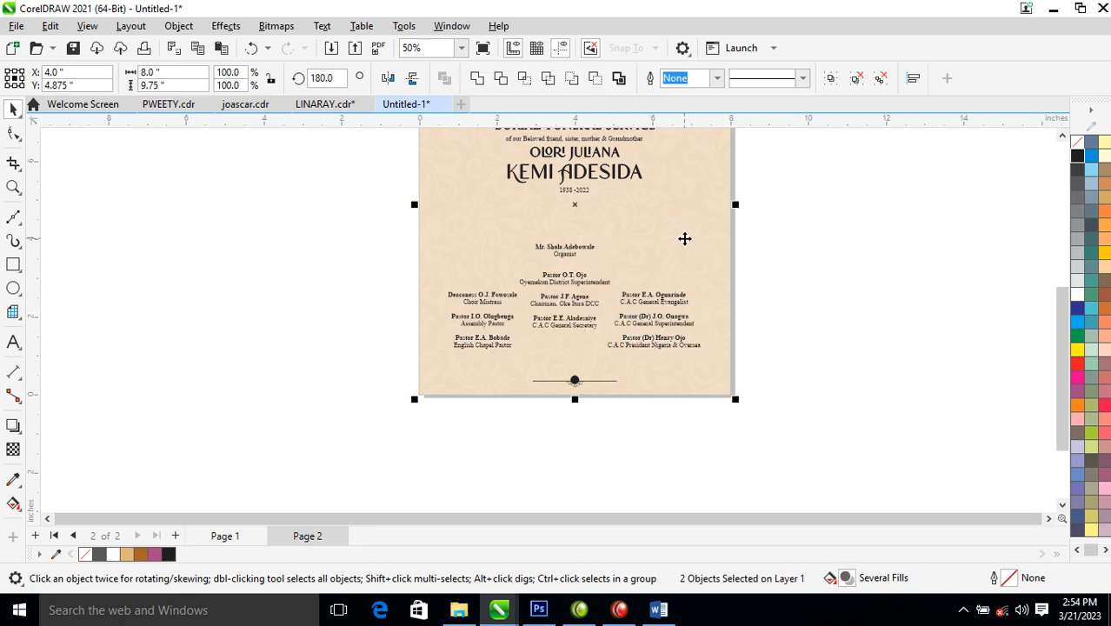
pyautogui.scroll(-3, 593, 258)
pyautogui.press('z')
pyautogui.moveTo(383, 388); pyautogui.dragTo(766, 113)
pyautogui.moveTo(380, 215); pyautogui.dragTo(741, 379)
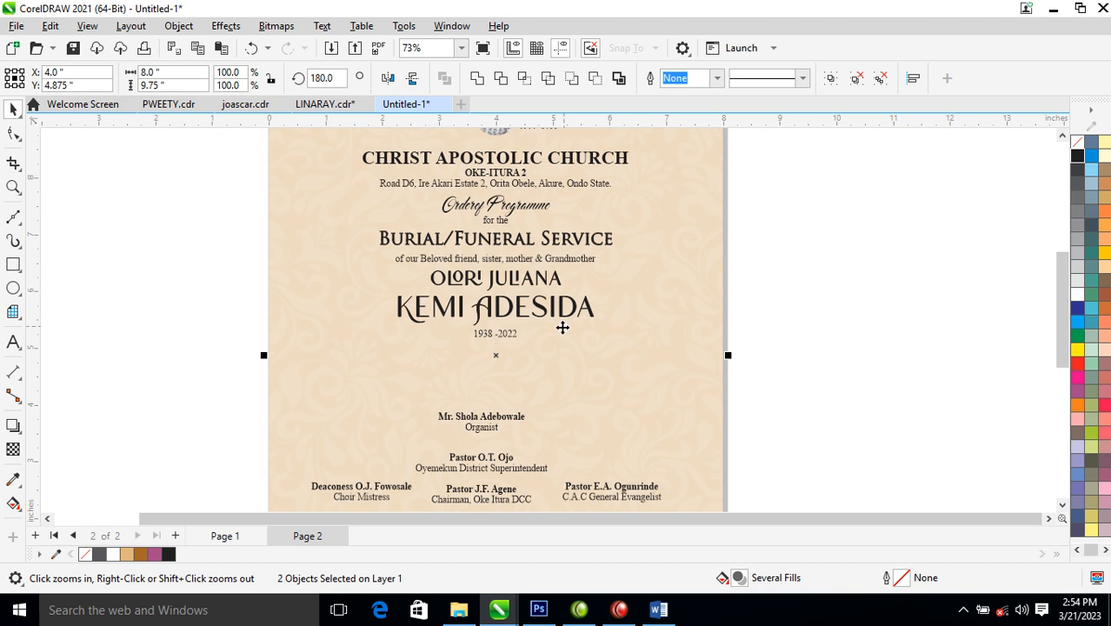
pyautogui.scroll(-3, 507, 347)
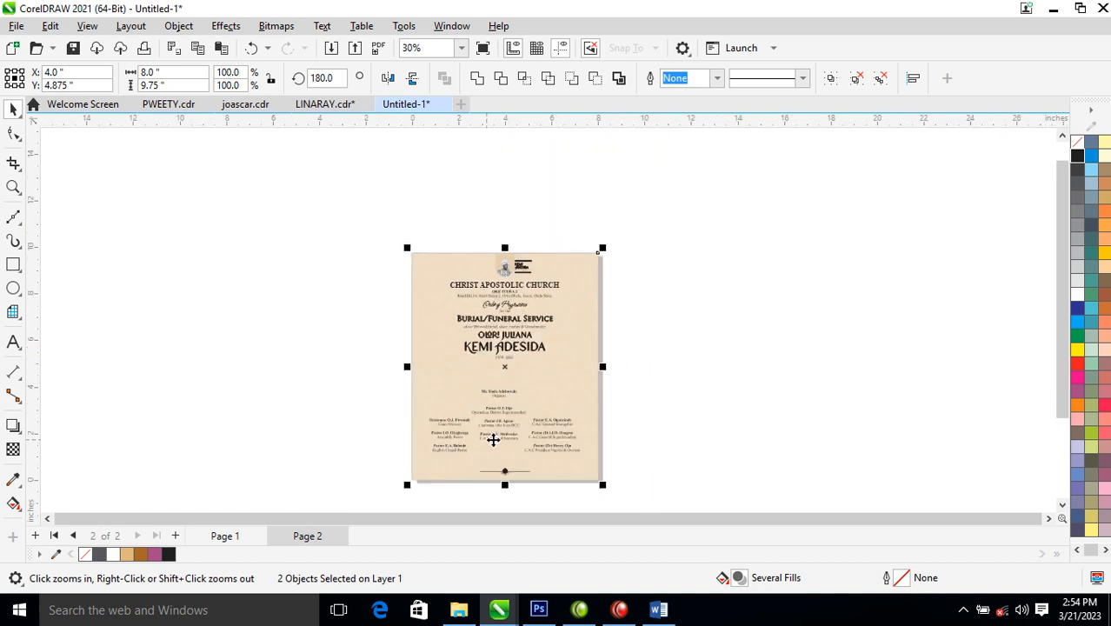
pyautogui.moveTo(649, 481); pyautogui.dragTo(648, 482)
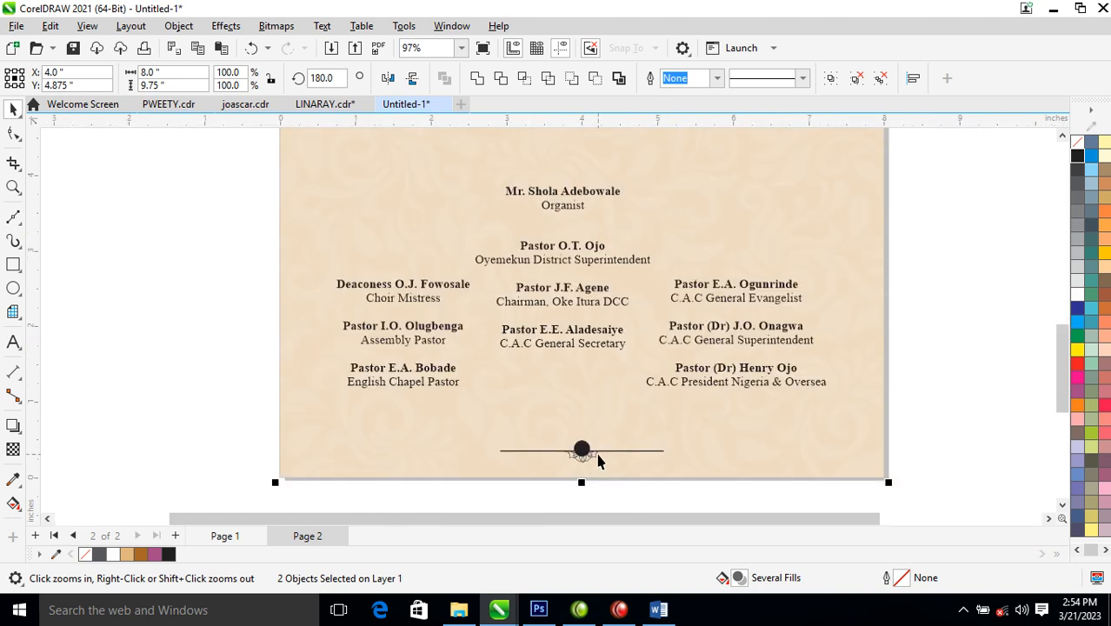
pyautogui.click(597, 461)
pyautogui.moveTo(595, 455); pyautogui.dragTo(594, 163)
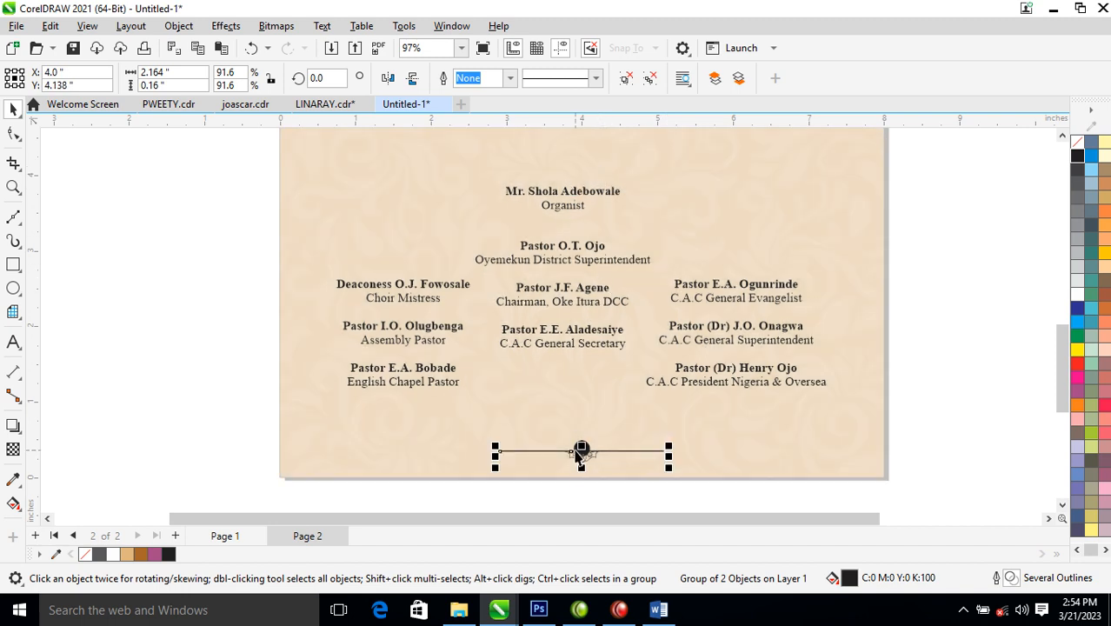
pyautogui.moveTo(583, 453); pyautogui.dragTo(612, 186)
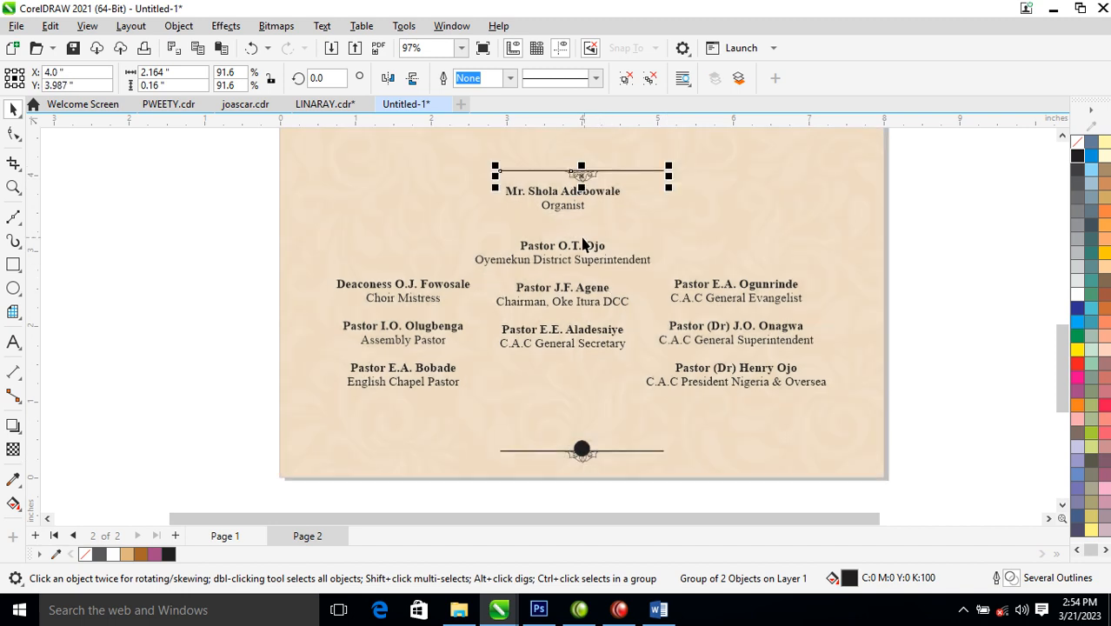
# - Move the 1938 -2022 dates slightly down and the divider up toward them
pyautogui.scroll(-2, 530, 213)
pyautogui.press('z')
pyautogui.click(527, 187)
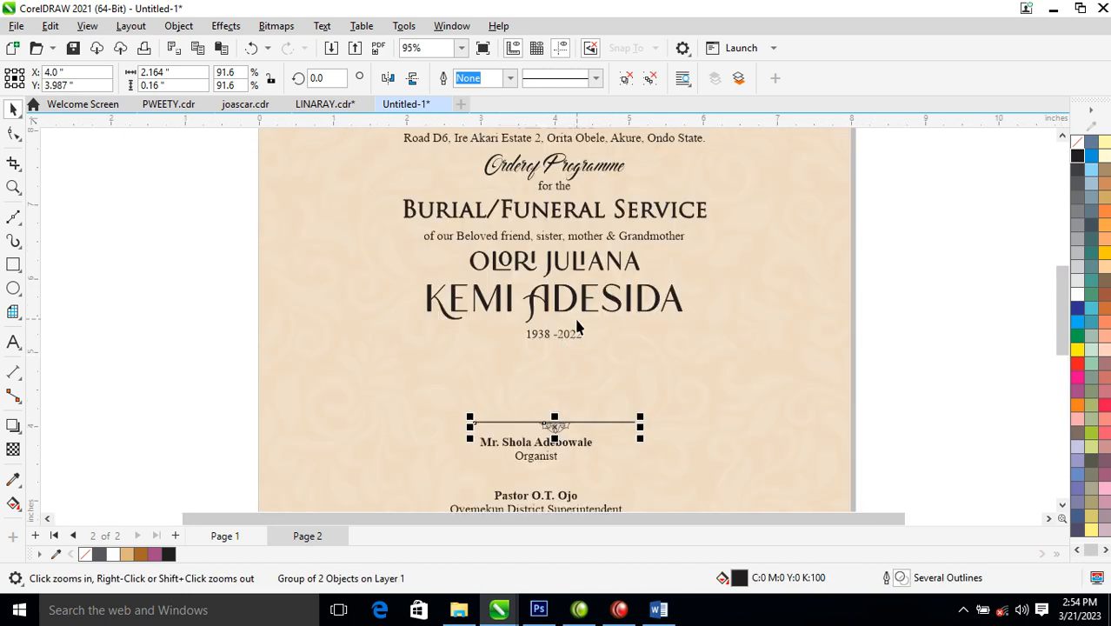
pyautogui.press('space')
pyautogui.moveTo(574, 331); pyautogui.dragTo(577, 344)
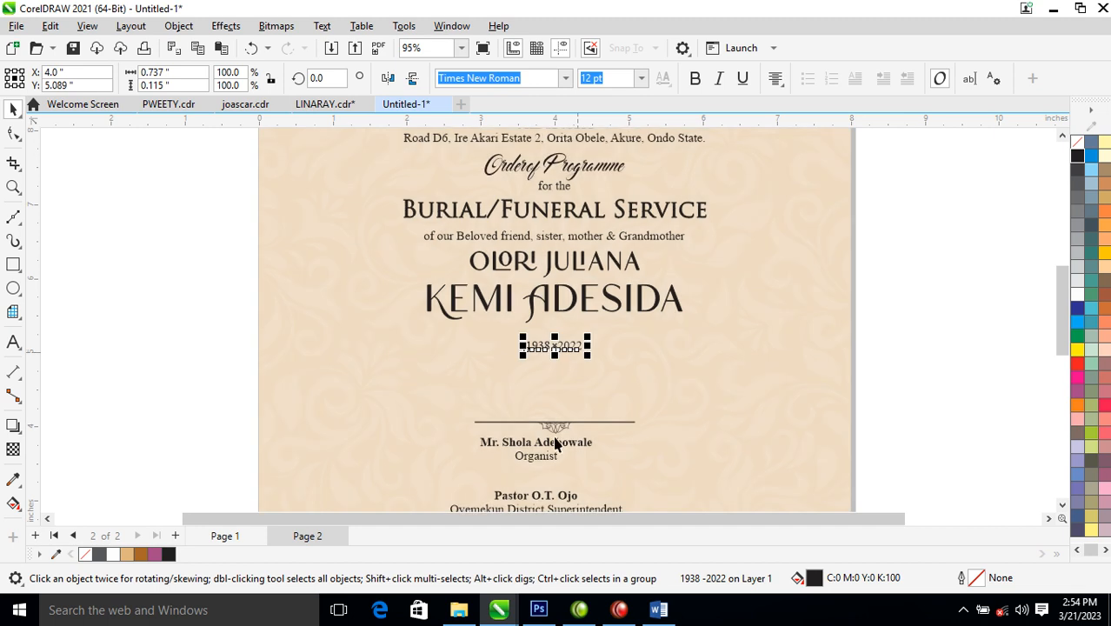
pyautogui.moveTo(564, 437); pyautogui.dragTo(569, 330)
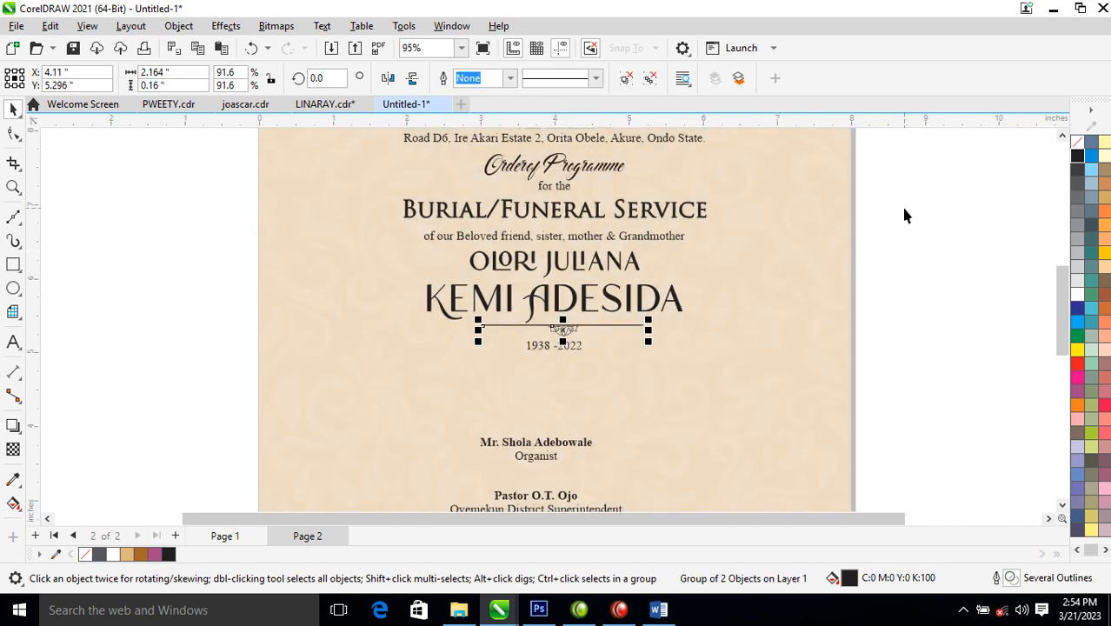
pyautogui.moveTo(861, 236); pyautogui.dragTo(355, 390)
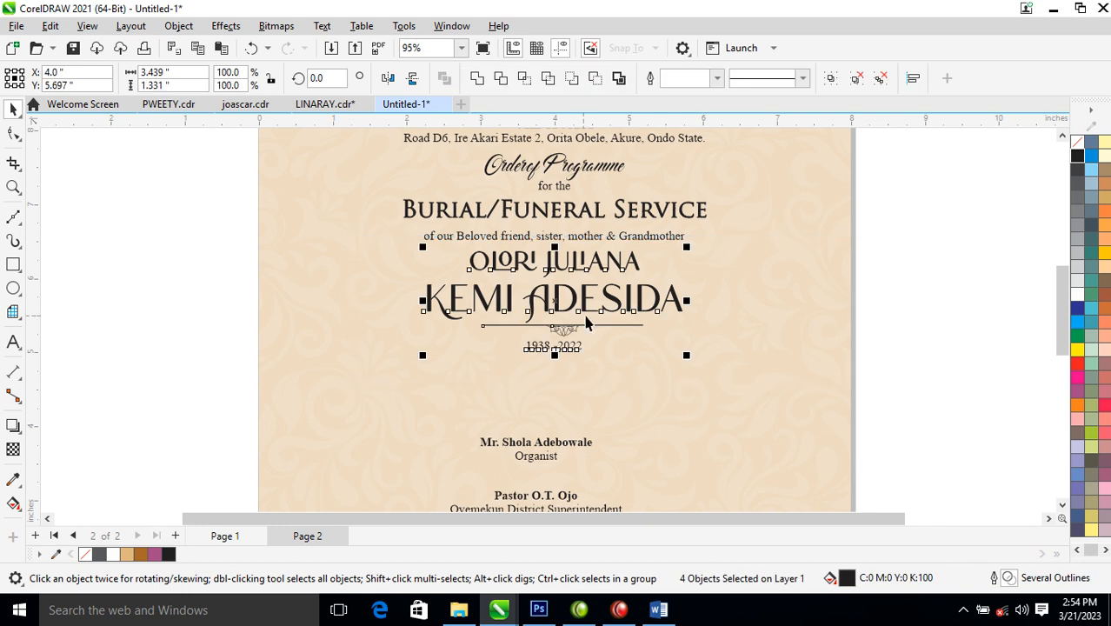
pyautogui.moveTo(586, 320)
pyautogui.mouseDown()
pyautogui.moveTo(599, 314)
pyautogui.moveTo(587, 305)
pyautogui.moveTo(587, 335)
pyautogui.mouseUp()
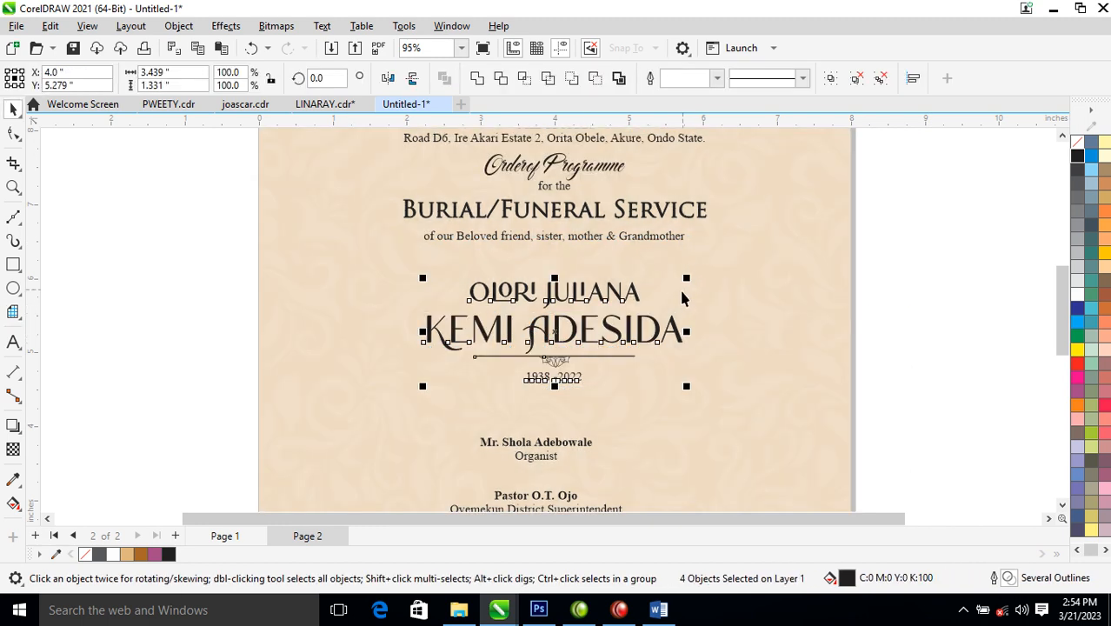
pyautogui.moveTo(687, 278); pyautogui.dragTo(719, 266)
pyautogui.keyDown('shift'); pyautogui.click(833, 326); pyautogui.keyUp('shift')
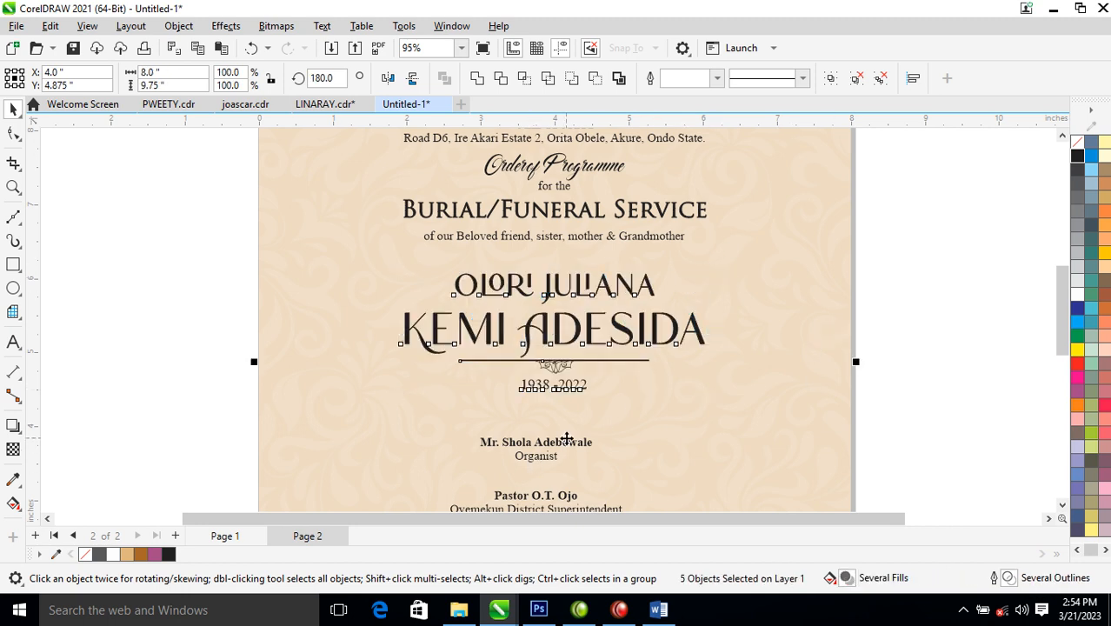
# - Shift the participants' names group slightly to the right
pyautogui.scroll(-3, 565, 436)
pyautogui.click(538, 456)
pyautogui.keyDown('shift'); pyautogui.click(613, 415); pyautogui.keyUp('shift')
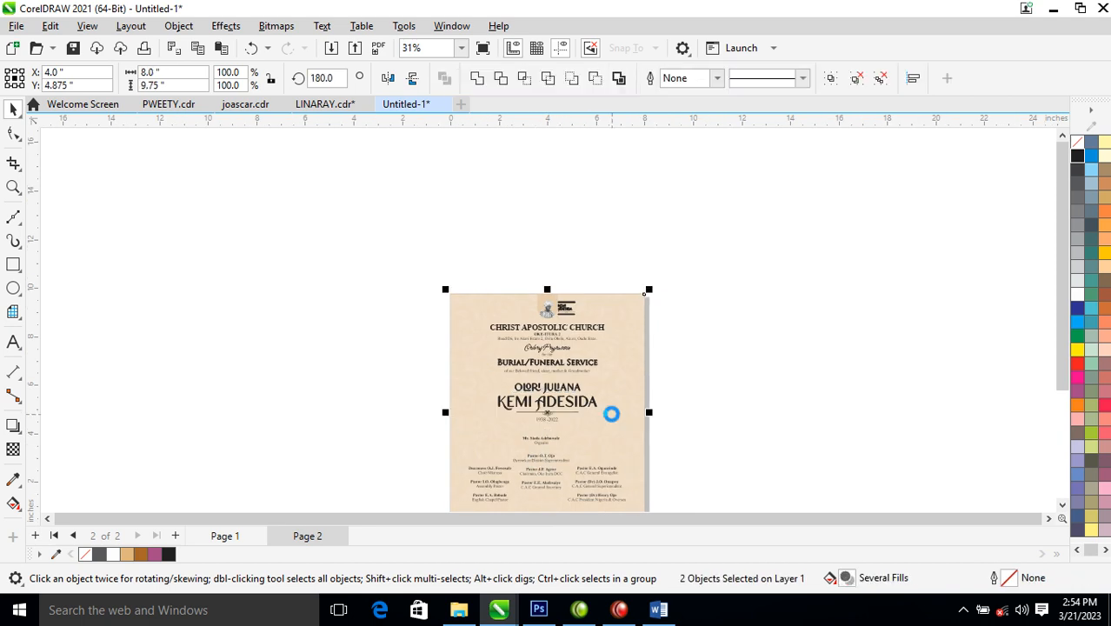
pyautogui.click(762, 423)
pyautogui.press('z')
pyautogui.moveTo(457, 364); pyautogui.dragTo(685, 513)
pyautogui.press('space')
pyautogui.moveTo(488, 327); pyautogui.dragTo(501, 328)
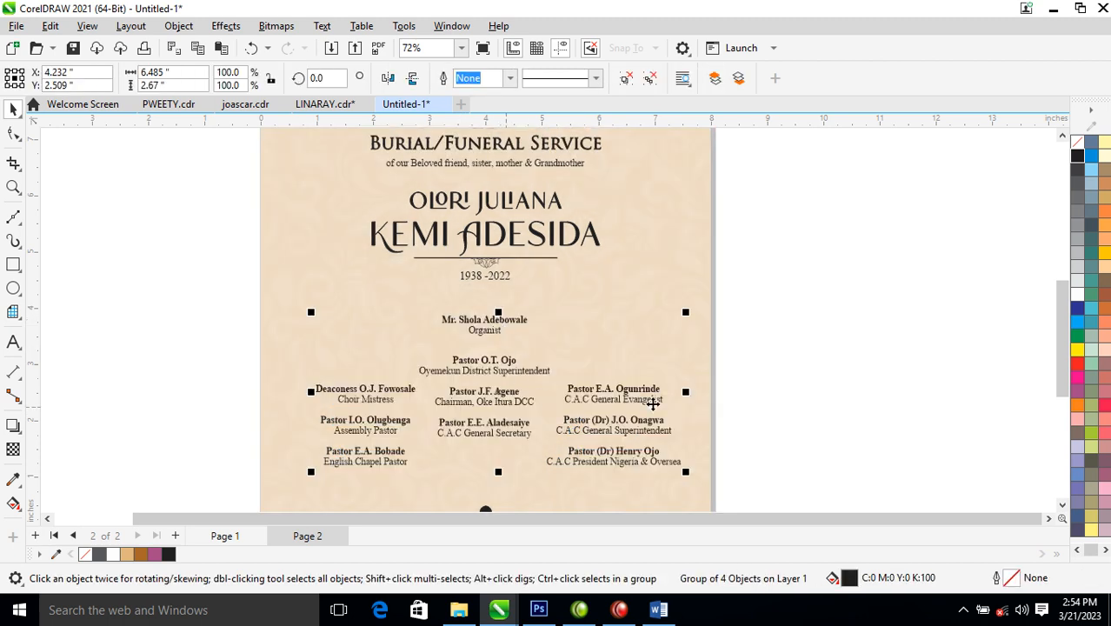
# - Nudge the header objects, excluding the top logo, down two steps
pyautogui.scroll(-5, 699, 400)
pyautogui.press('F2')
pyautogui.moveTo(474, 194); pyautogui.dragTo(740, 362)
pyautogui.moveTo(741, 171); pyautogui.dragTo(318, 363)
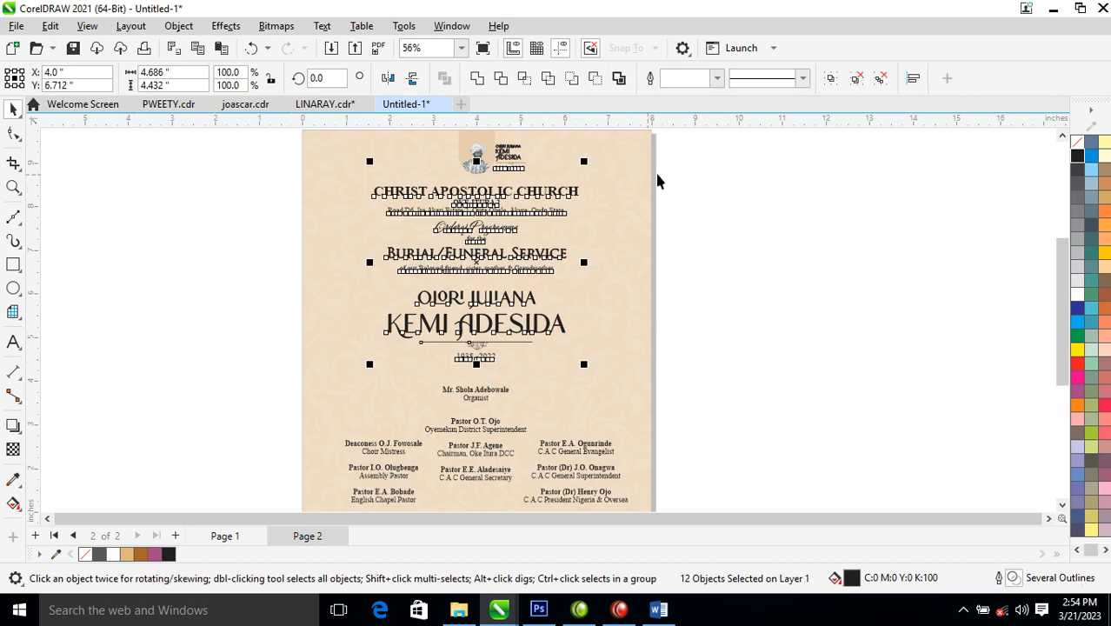
pyautogui.moveTo(705, 179); pyautogui.dragTo(306, 371)
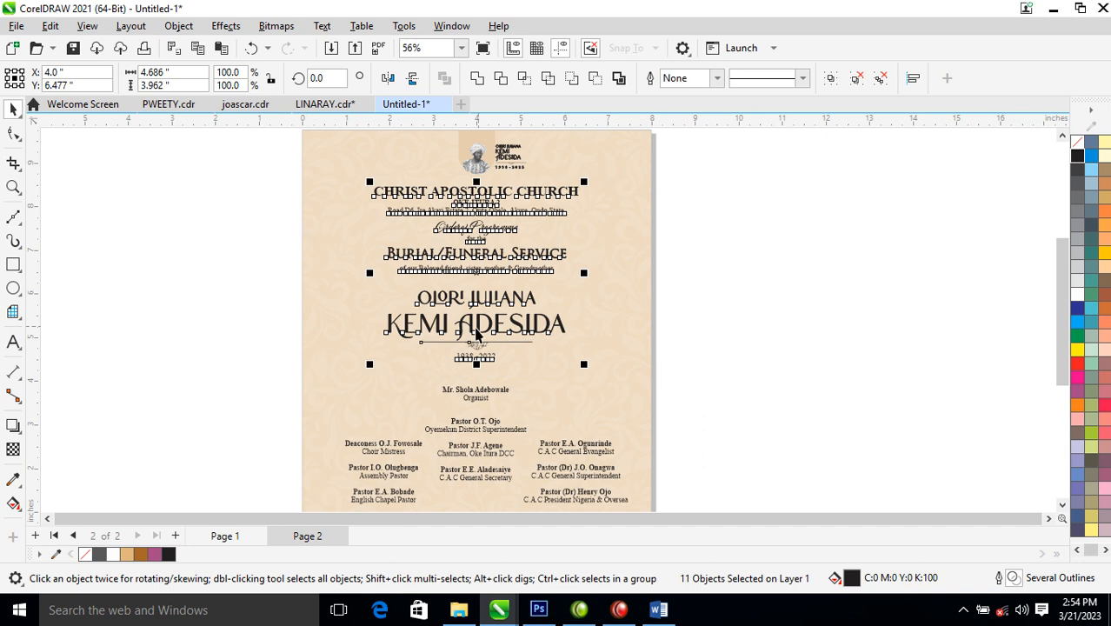
pyautogui.press('Down')
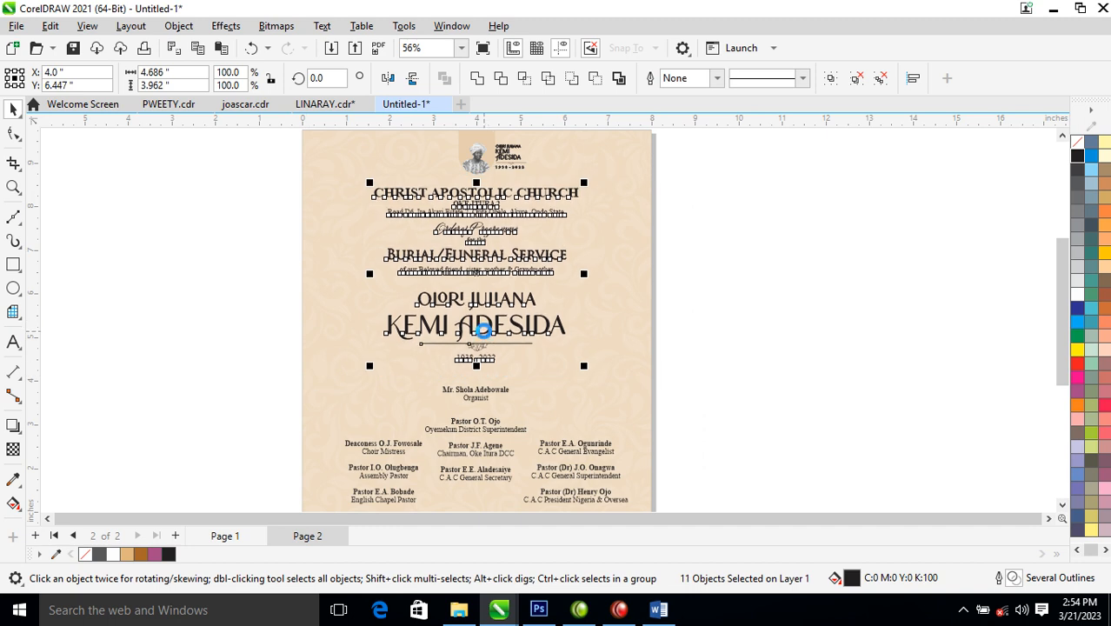
pyautogui.press('Down')
pyautogui.press('Down')
pyautogui.press('Down')
pyautogui.press('Down')
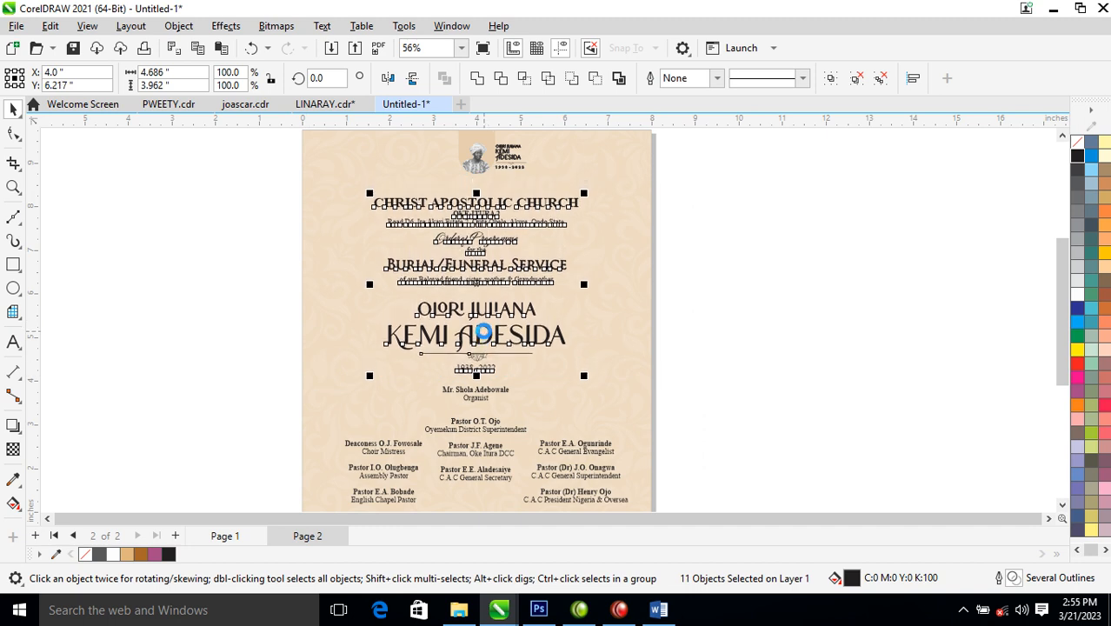
# - Frame the whole page and select every object on page 2
pyautogui.scroll(-1, 520, 240)
pyautogui.click(705, 287)
pyautogui.press('F2')
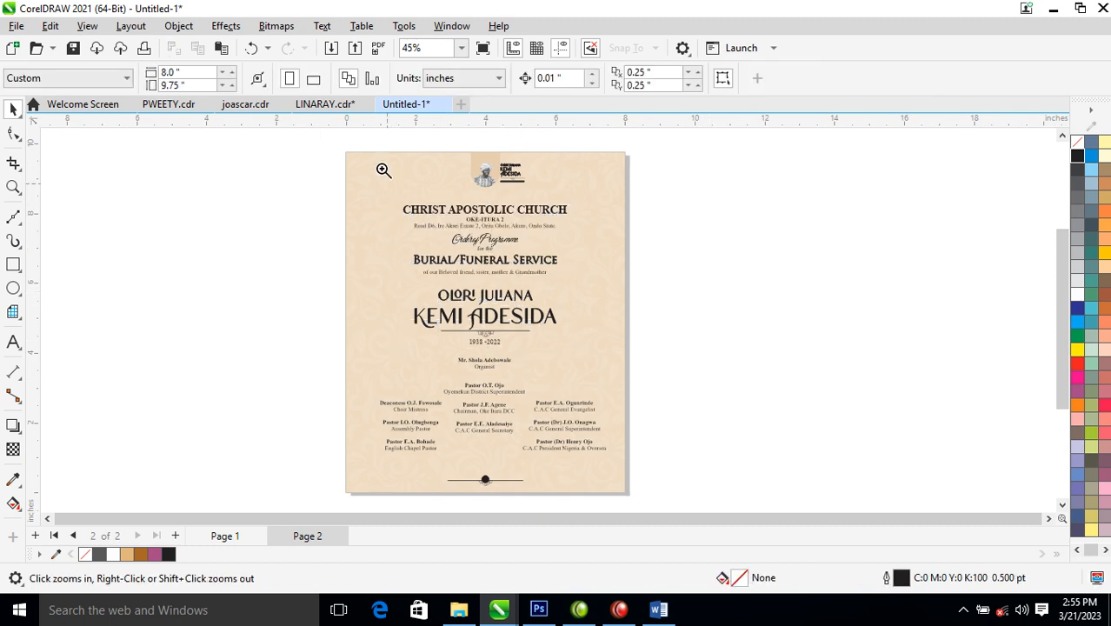
pyautogui.moveTo(340, 156); pyautogui.dragTo(654, 503)
pyautogui.scroll(-2, 706, 221)
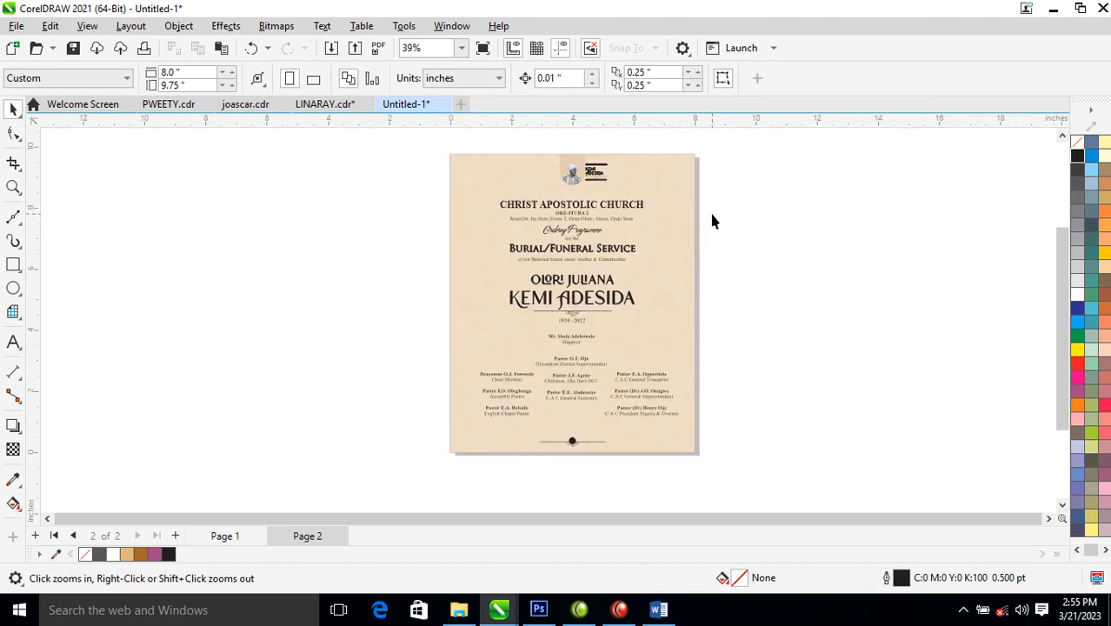
pyautogui.moveTo(498, 153); pyautogui.dragTo(762, 425)
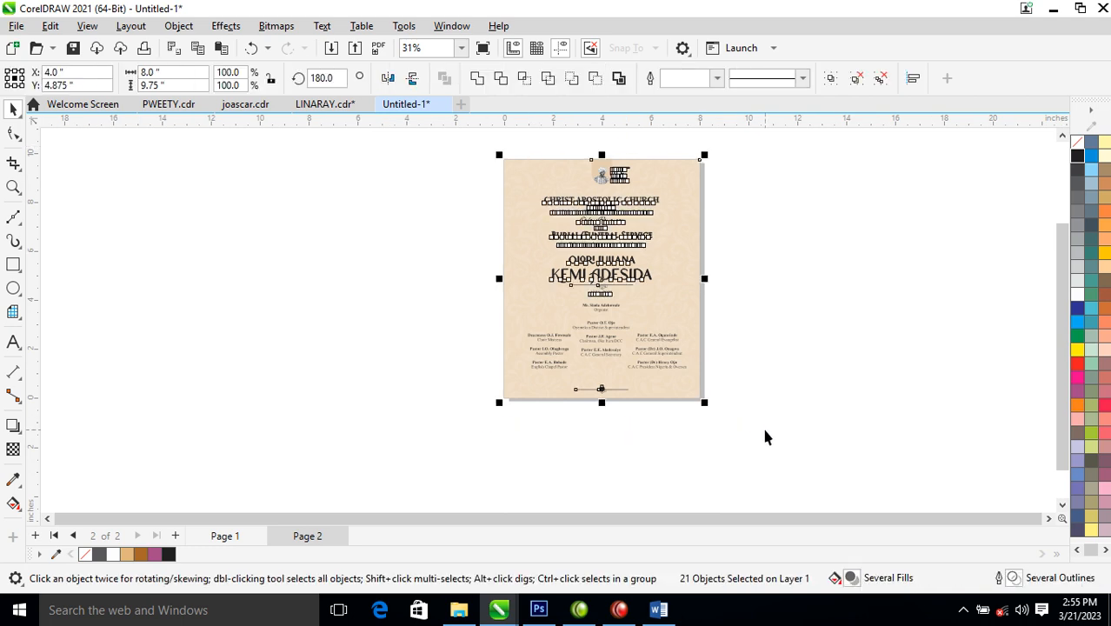
# - Create page 3 from page 2's pasted design, delete its text objects, and return to Page 1
pyautogui.click(175, 537)
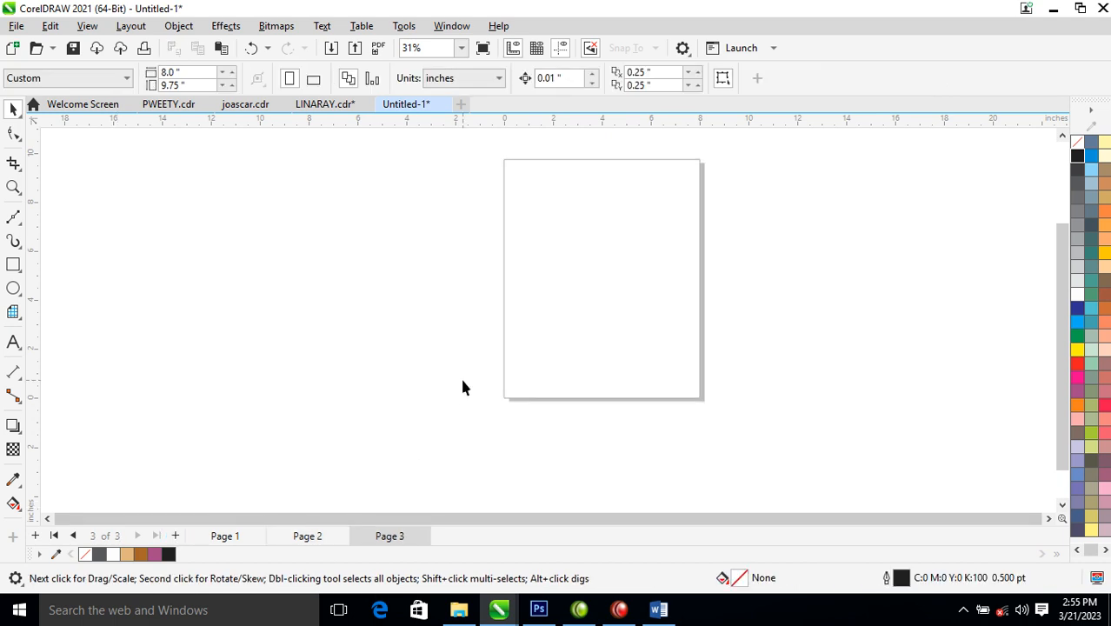
pyautogui.hotkey('ctrl', 'v')
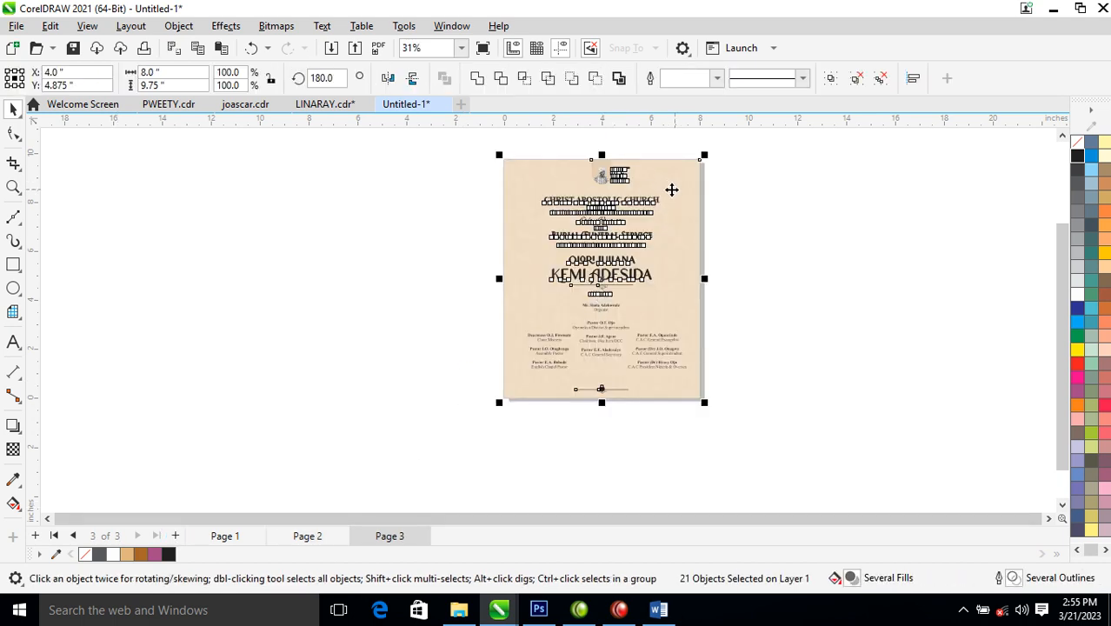
pyautogui.moveTo(767, 180); pyautogui.dragTo(510, 370)
pyautogui.moveTo(475, 190); pyautogui.dragTo(709, 370)
pyautogui.press('Delete')
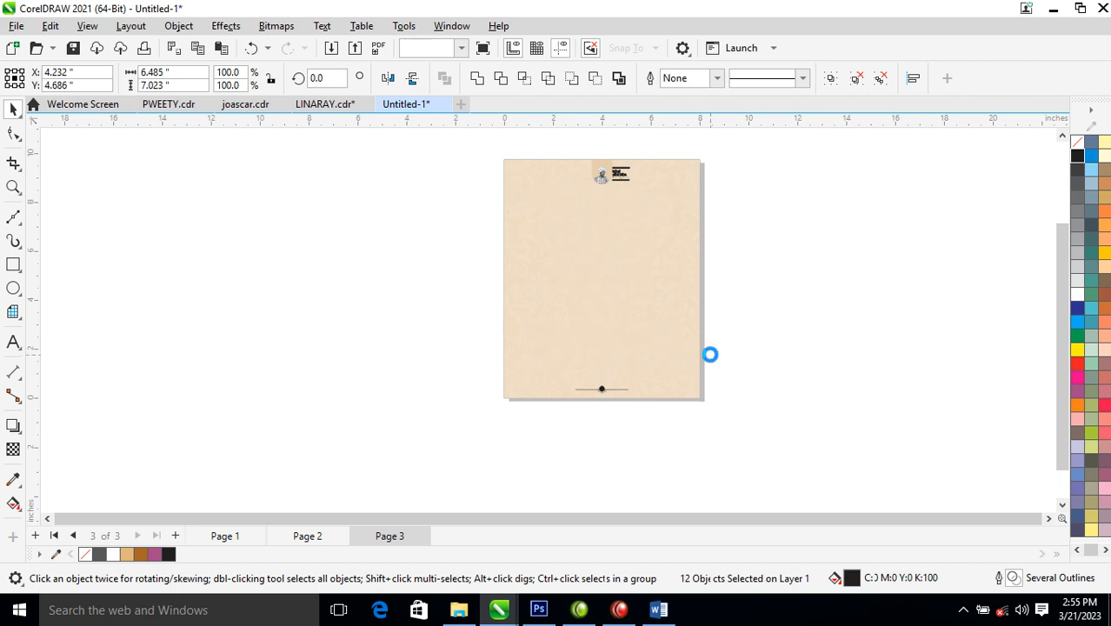
pyautogui.click(227, 537)
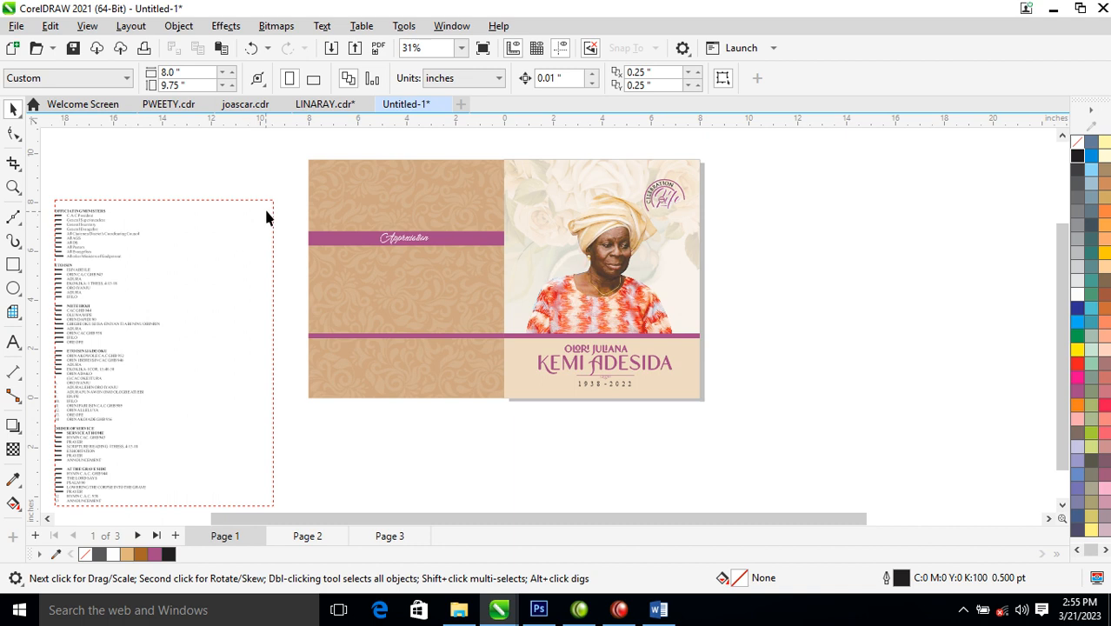
# - Copy the OFFICIATING MINISTERS section from the programme text, then delete it, leaving ETO ISIN first
pyautogui.moveTo(298, 174); pyautogui.dragTo(54, 410)
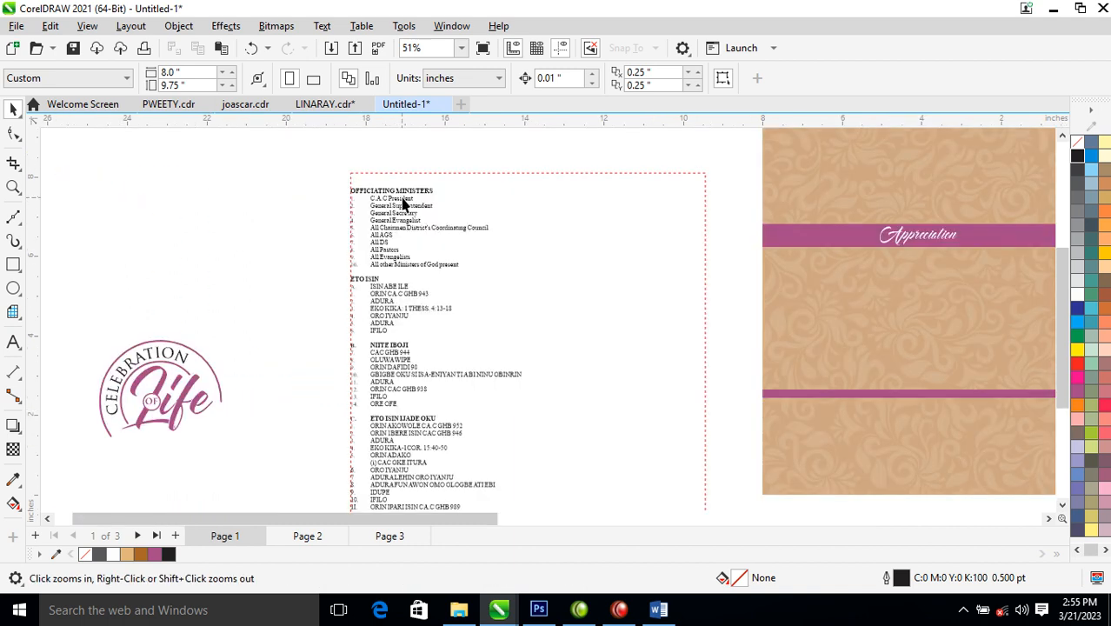
pyautogui.press('F8')
pyautogui.click(353, 199)
pyautogui.moveTo(353, 197); pyautogui.dragTo(461, 267)
pyautogui.hotkey('ctrl', 'c')
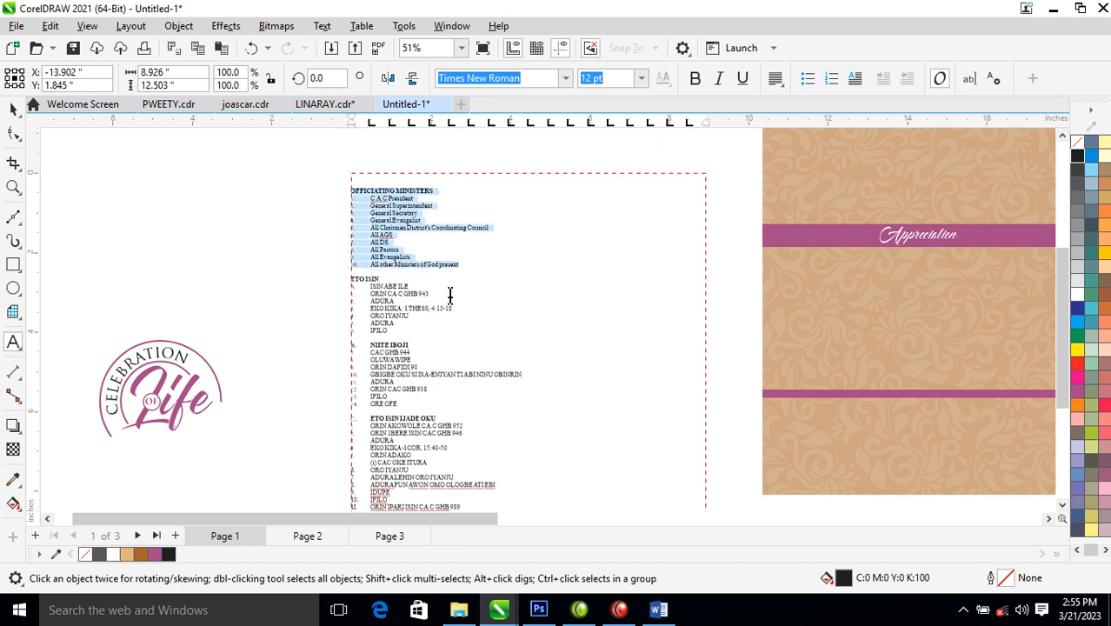
pyautogui.press('Delete')
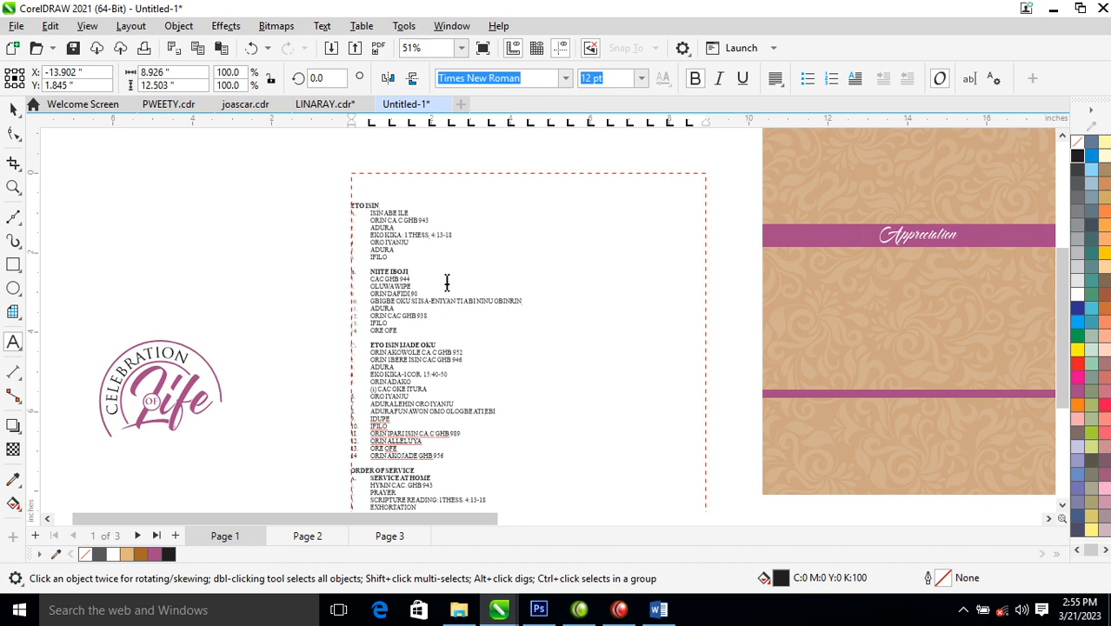
# - Paste the OFFICIATING MINISTERS list as new text near the top of page 3
pyautogui.click(390, 536)
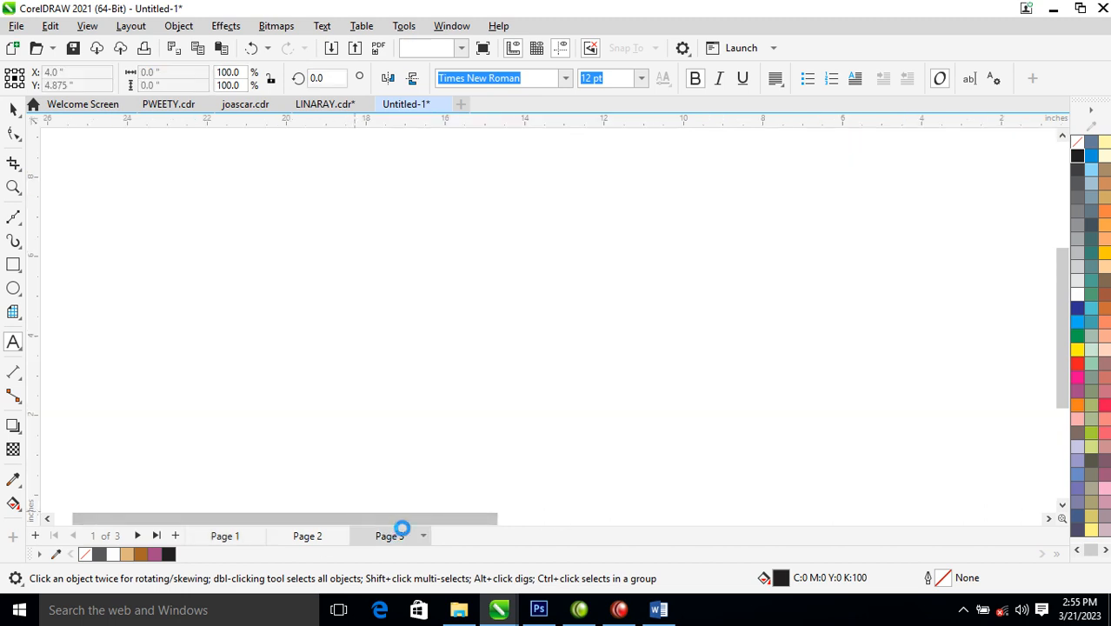
pyautogui.scroll(-4, 854, 271)
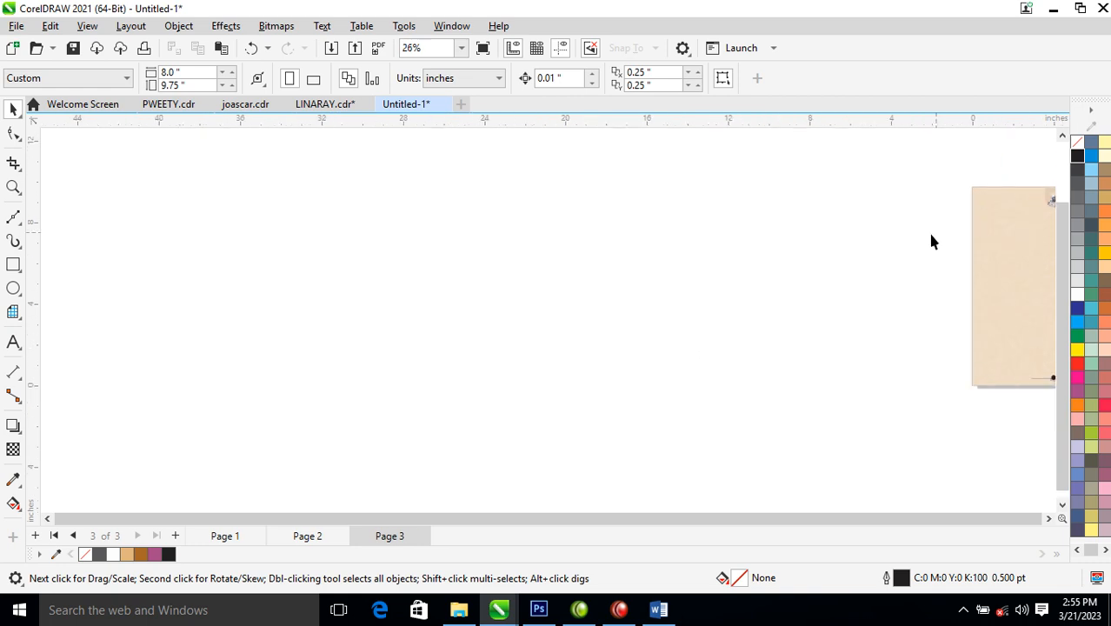
pyautogui.press('F2')
pyautogui.moveTo(952, 193); pyautogui.dragTo(1078, 357)
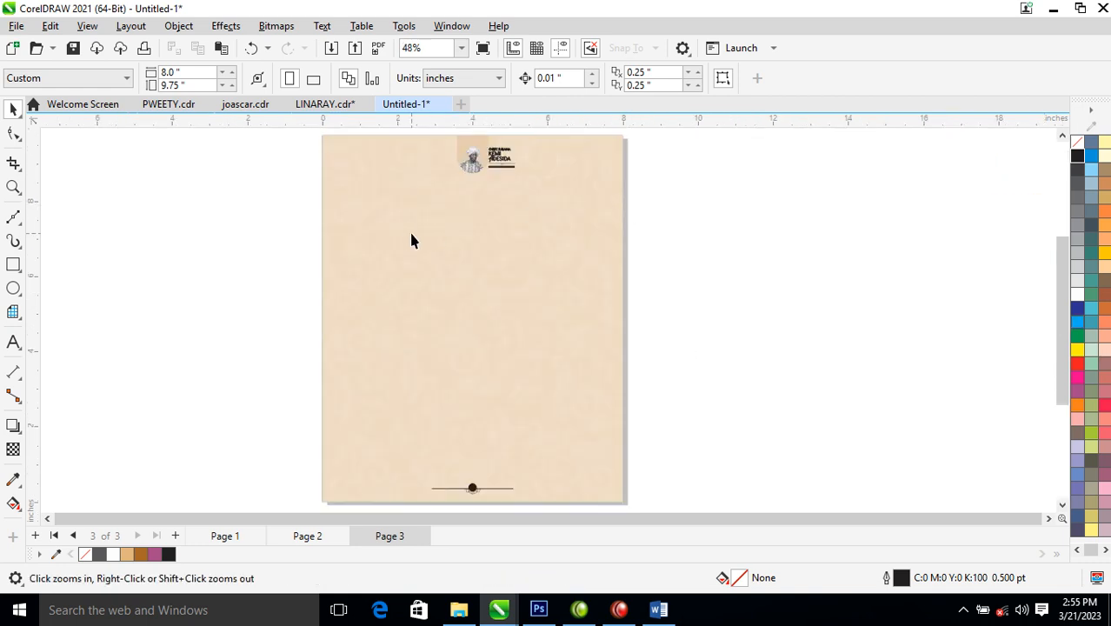
pyautogui.press('F8')
pyautogui.click(380, 215)
pyautogui.hotkey('ctrl', 'v')
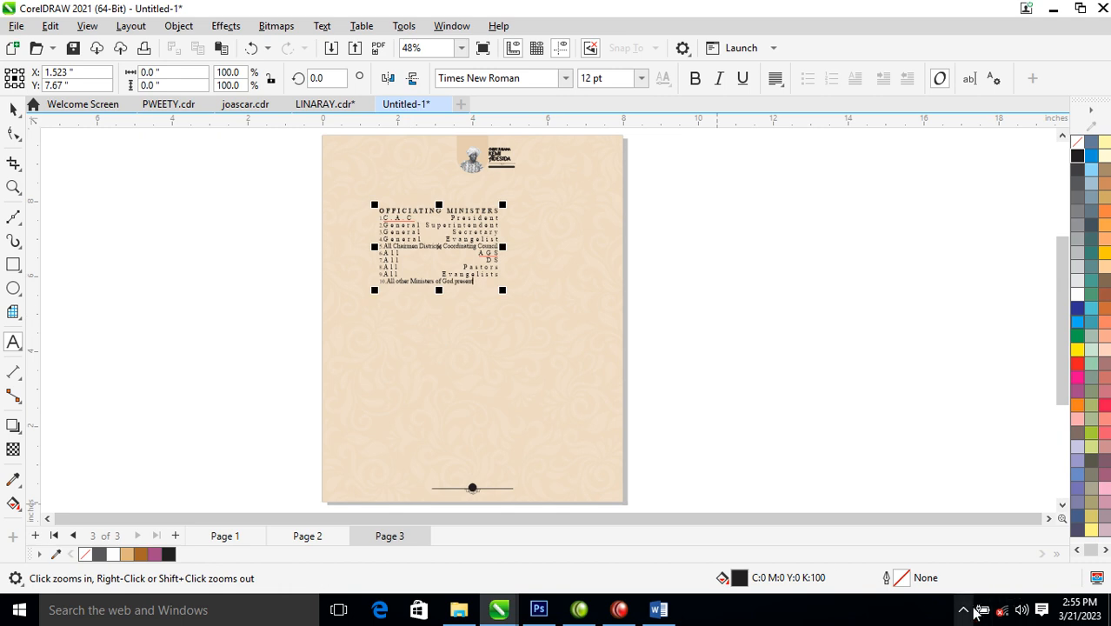
pyautogui.hotkey('ctrl', 'space')
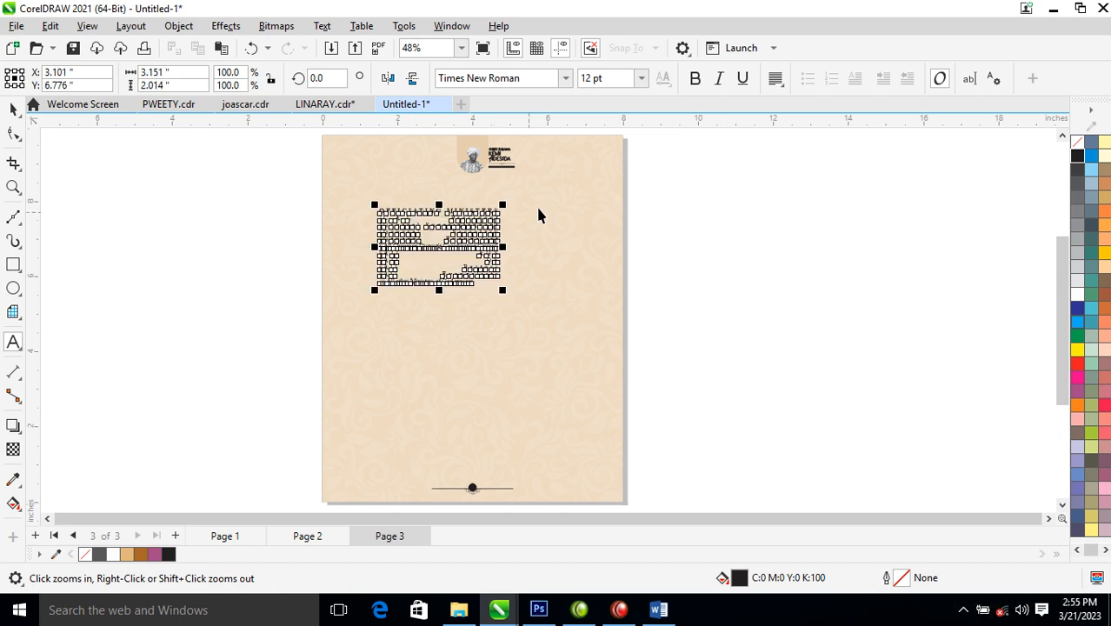
# - Left-align the list and move it down and right below the portrait header
pyautogui.click(776, 78)
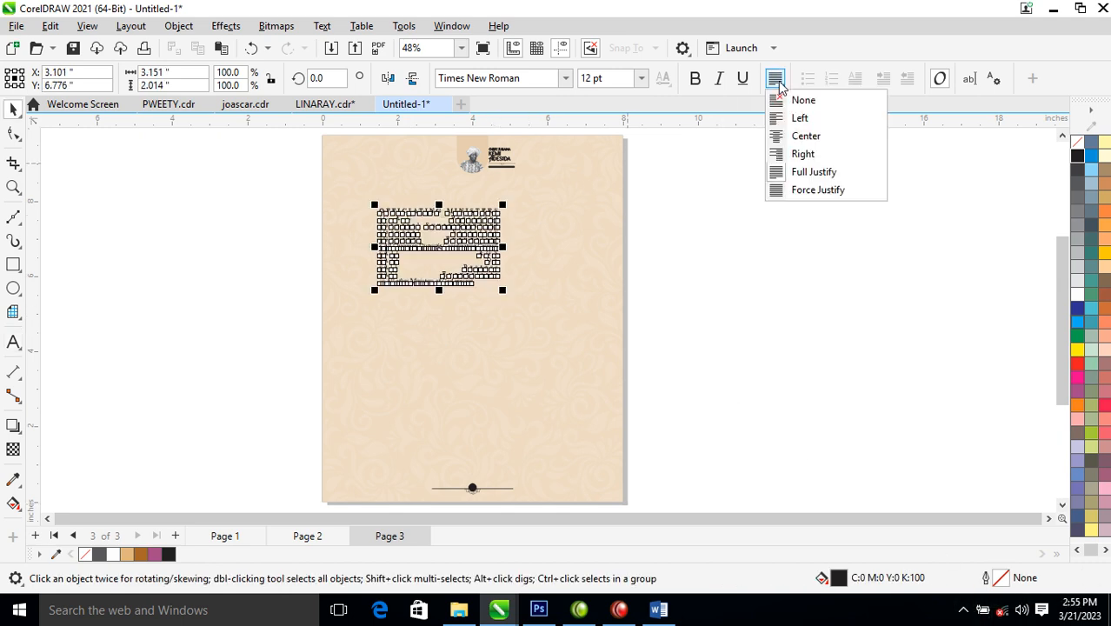
pyautogui.click(804, 120)
pyautogui.press('z')
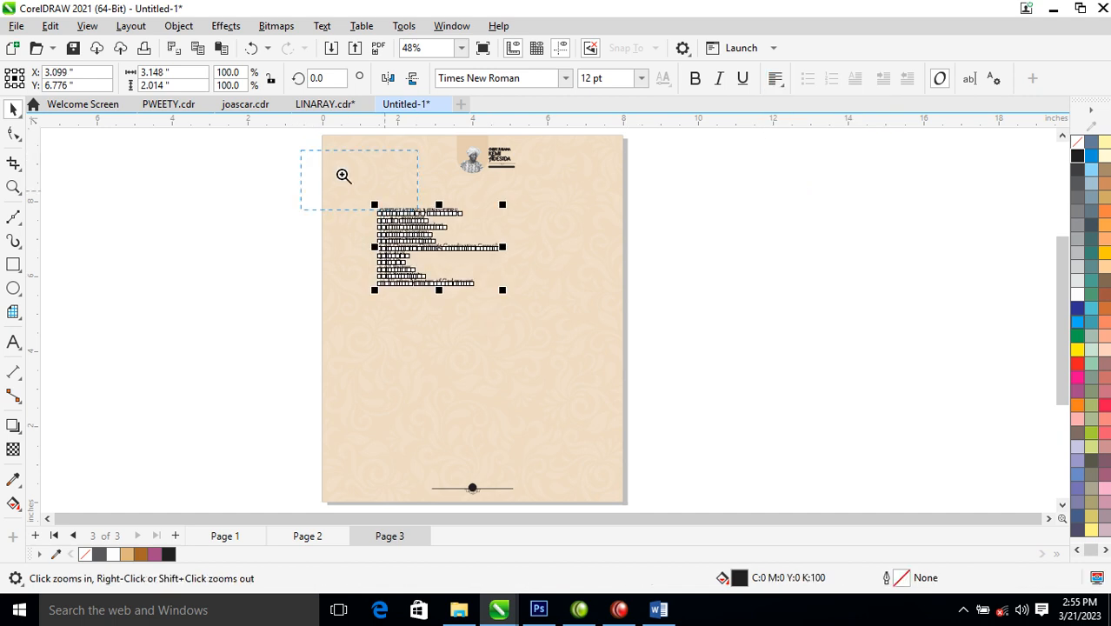
pyautogui.moveTo(309, 155); pyautogui.dragTo(622, 331)
pyautogui.moveTo(522, 263); pyautogui.dragTo(380, 350)
# - Cut the OFFICIATING MINISTERS heading from the list and paste it as its own text object higher up
pyautogui.doubleClick(553, 345)
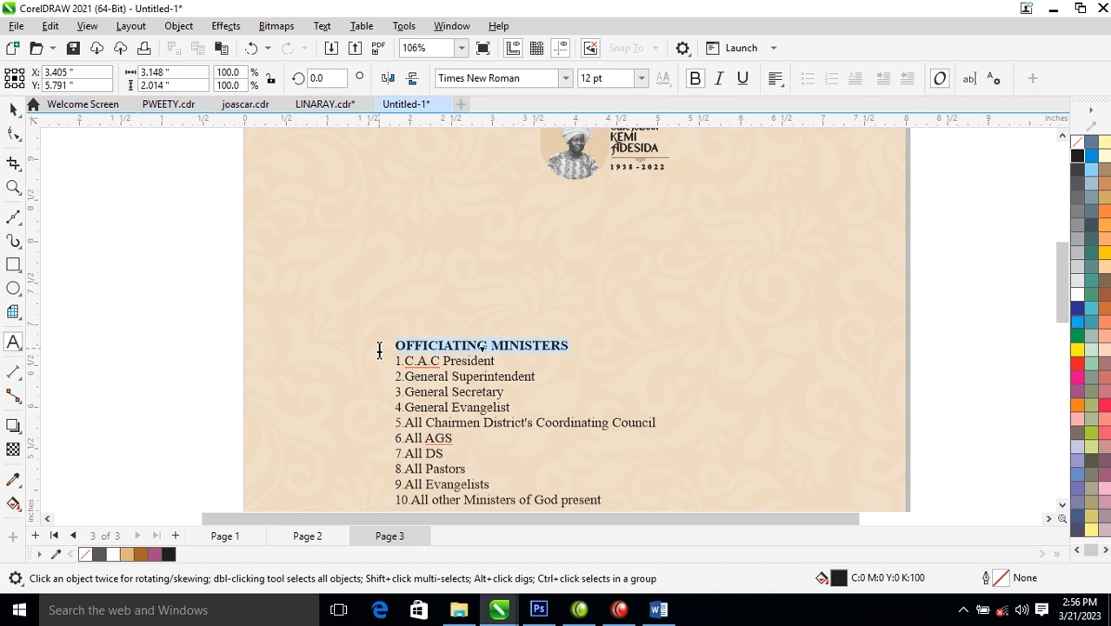
pyautogui.hotkey('ctrl', 'x')
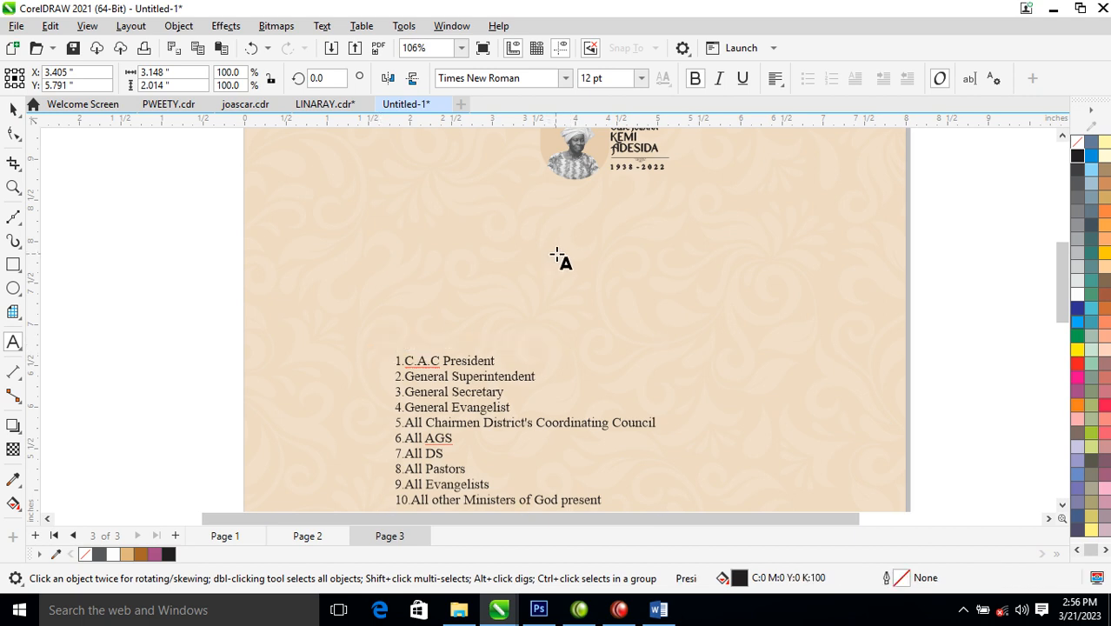
pyautogui.click(557, 258)
pyautogui.hotkey('ctrl', 'v')
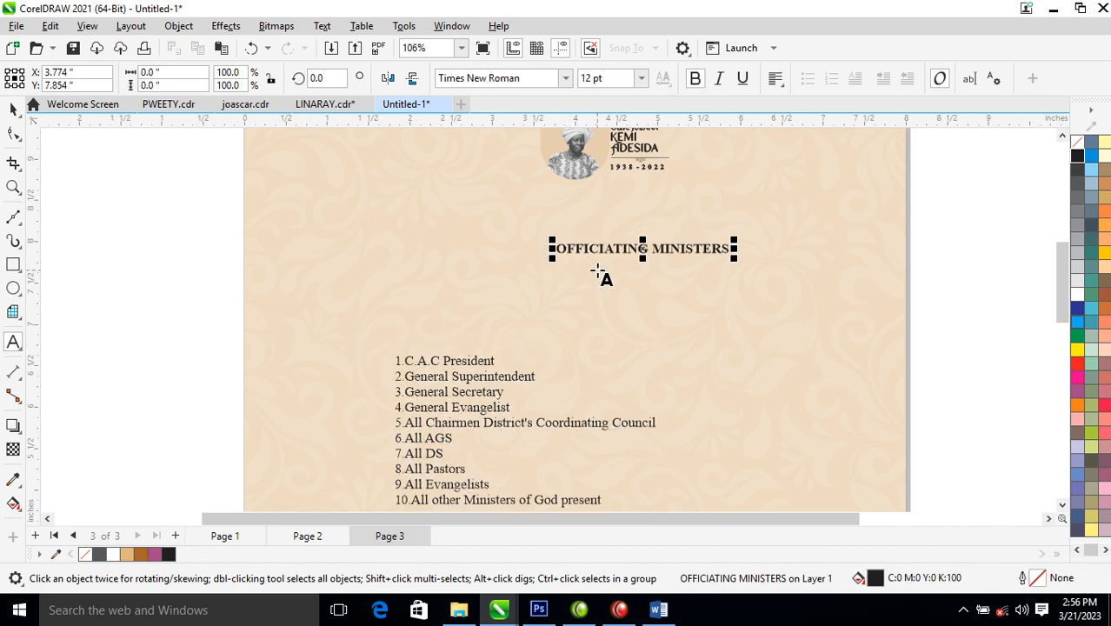
# - Change the heading to Title Case and set it in Hello Paris Sans
pyautogui.hotkey('ctrl', 'a')
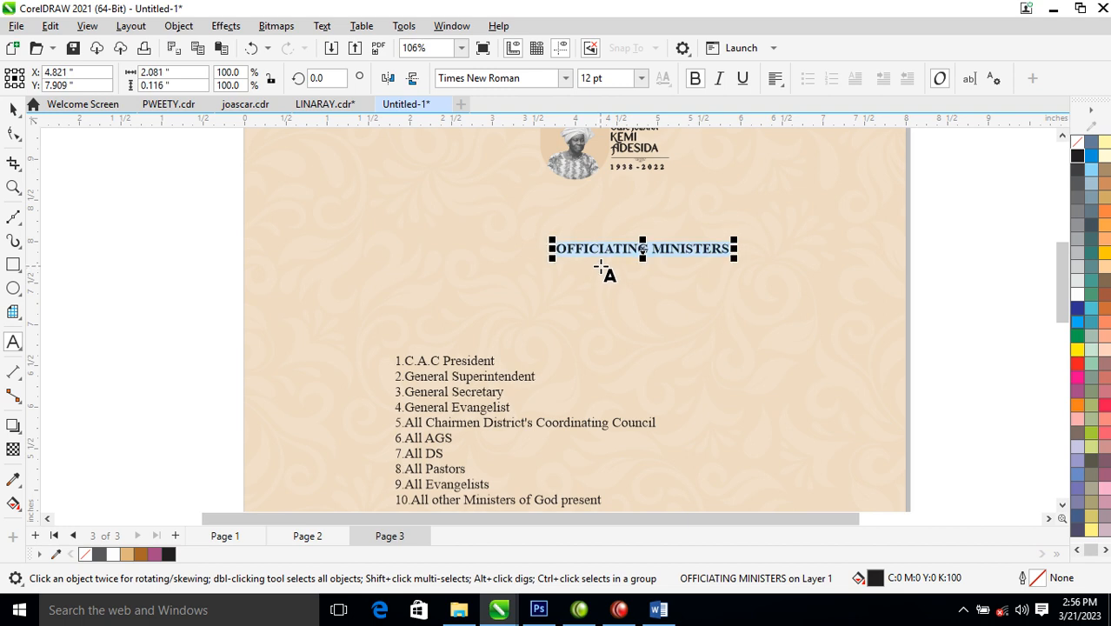
pyautogui.hotkey('shift', 'F3')
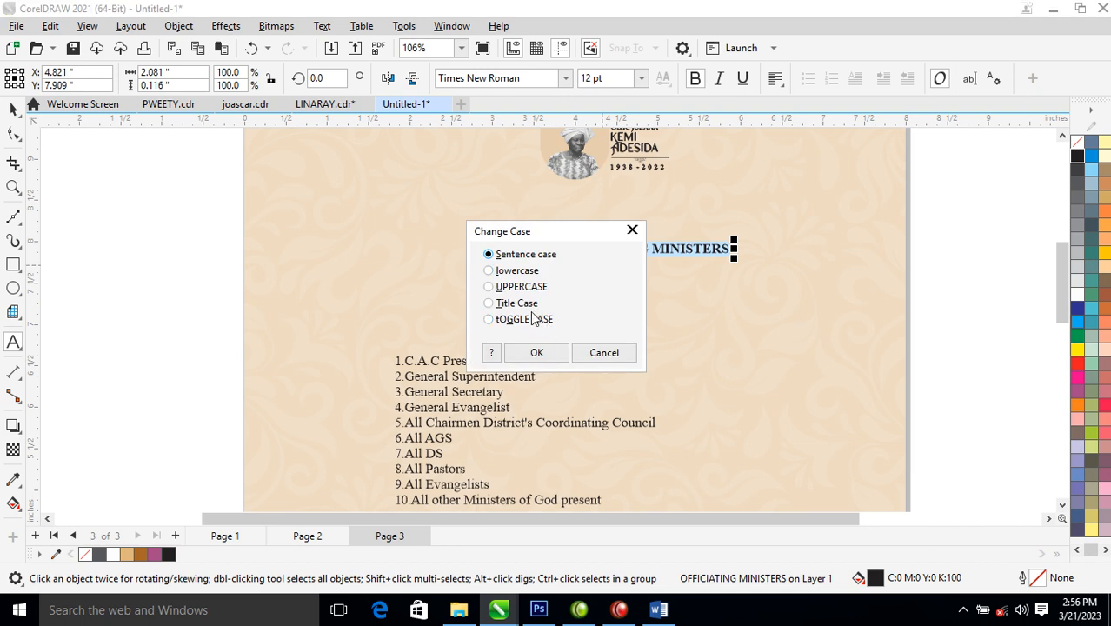
pyautogui.click(537, 351)
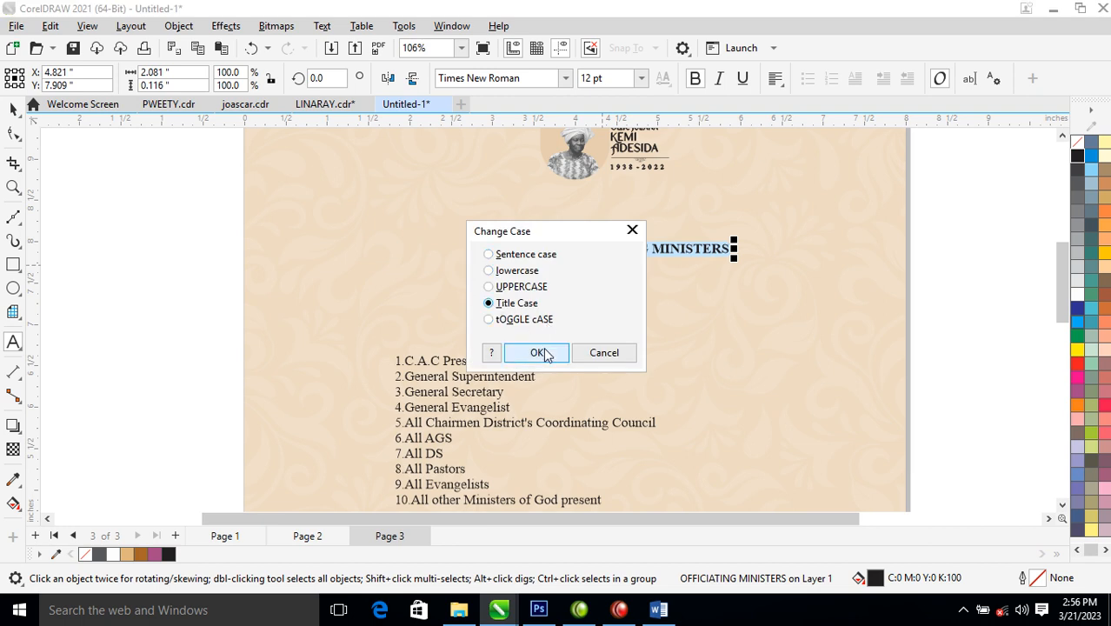
pyautogui.hotkey('ctrl', 'space')
pyautogui.click(565, 77)
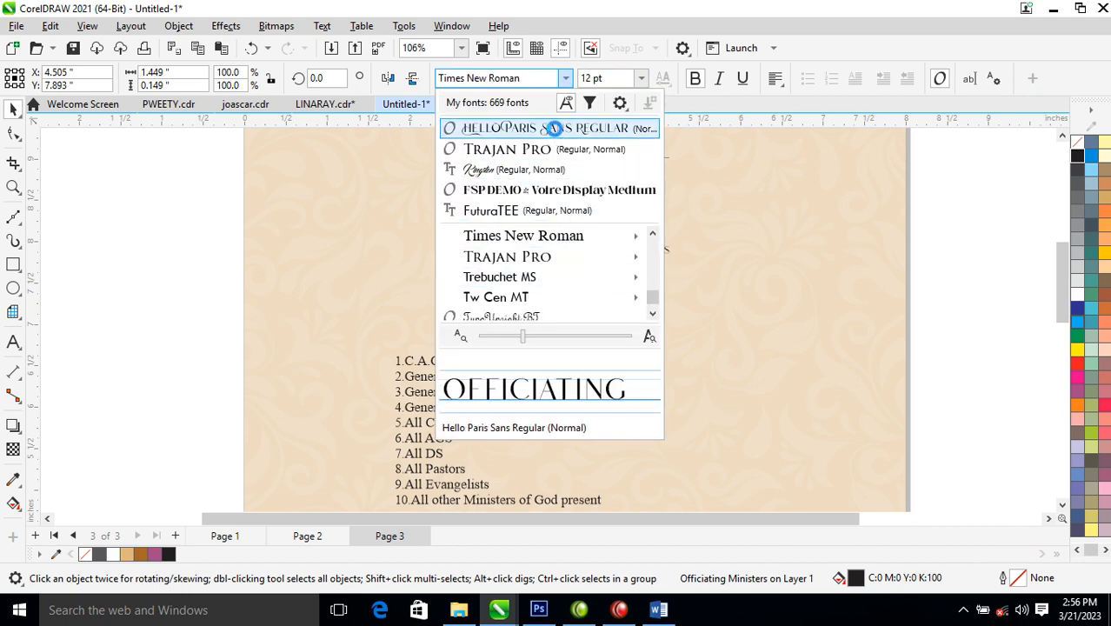
pyautogui.click(547, 130)
# - Enlarge the heading to about 25 pt, give it a black outline, and move it up-left
pyautogui.moveTo(676, 242); pyautogui.dragTo(737, 235)
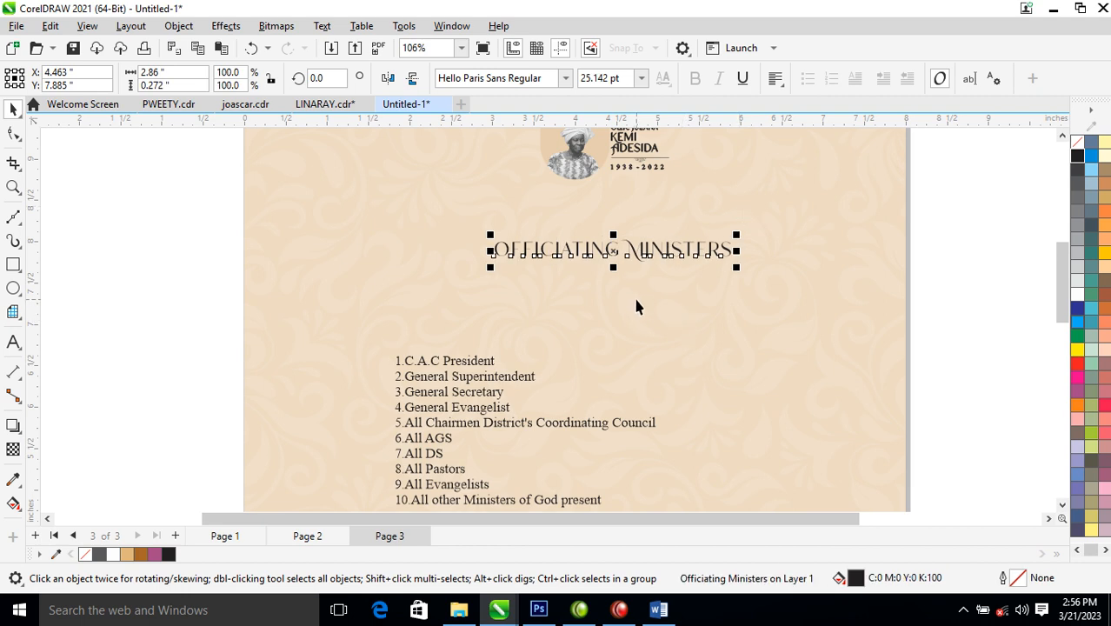
pyautogui.rightClick(1079, 159)
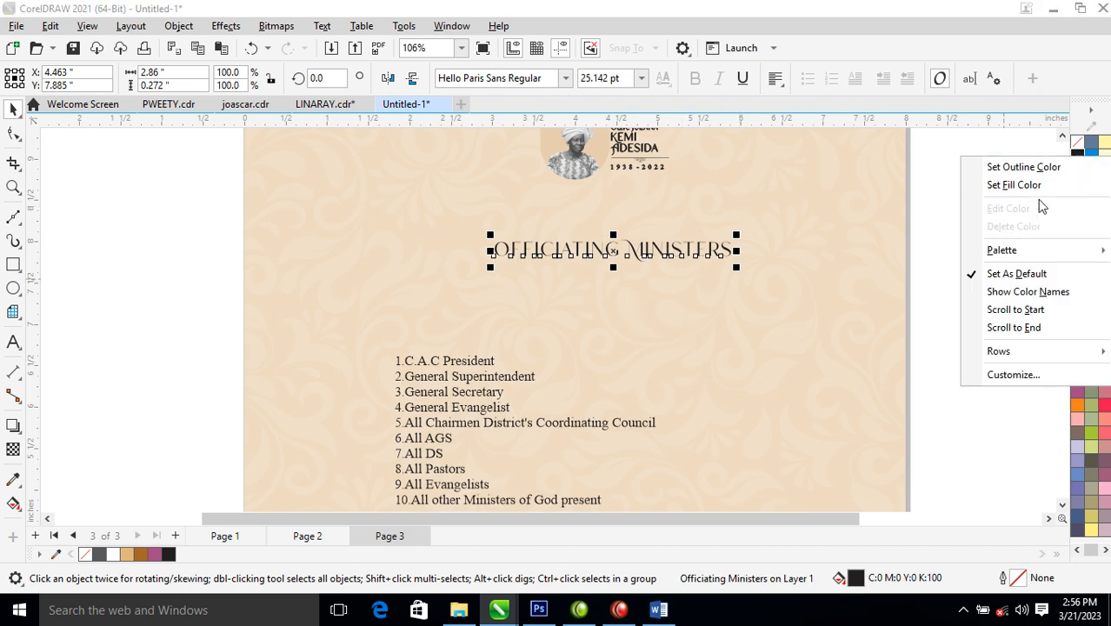
pyautogui.click(1028, 167)
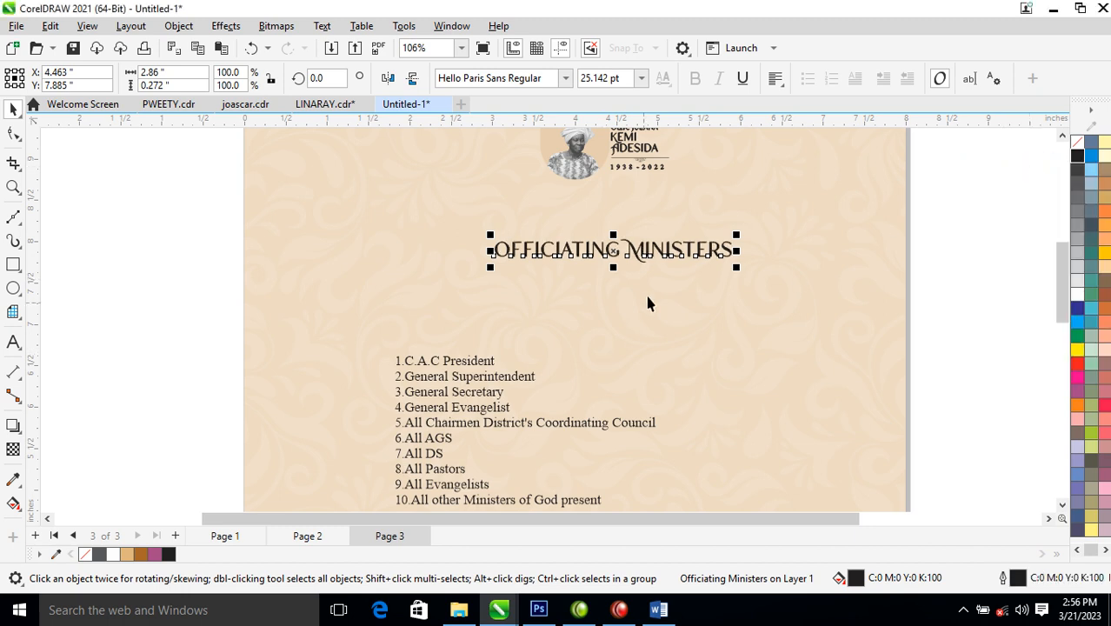
pyautogui.moveTo(672, 248); pyautogui.dragTo(647, 216)
# - Move the bottom ornamental divider up beneath the heading
pyautogui.scroll(-5, 547, 353)
pyautogui.press('F2')
pyautogui.moveTo(413, 245); pyautogui.dragTo(653, 478)
pyautogui.moveTo(547, 472); pyautogui.dragTo(570, 227)
# - Nudge the ornamental divider closer under the heading and select both together
pyautogui.press('F2')
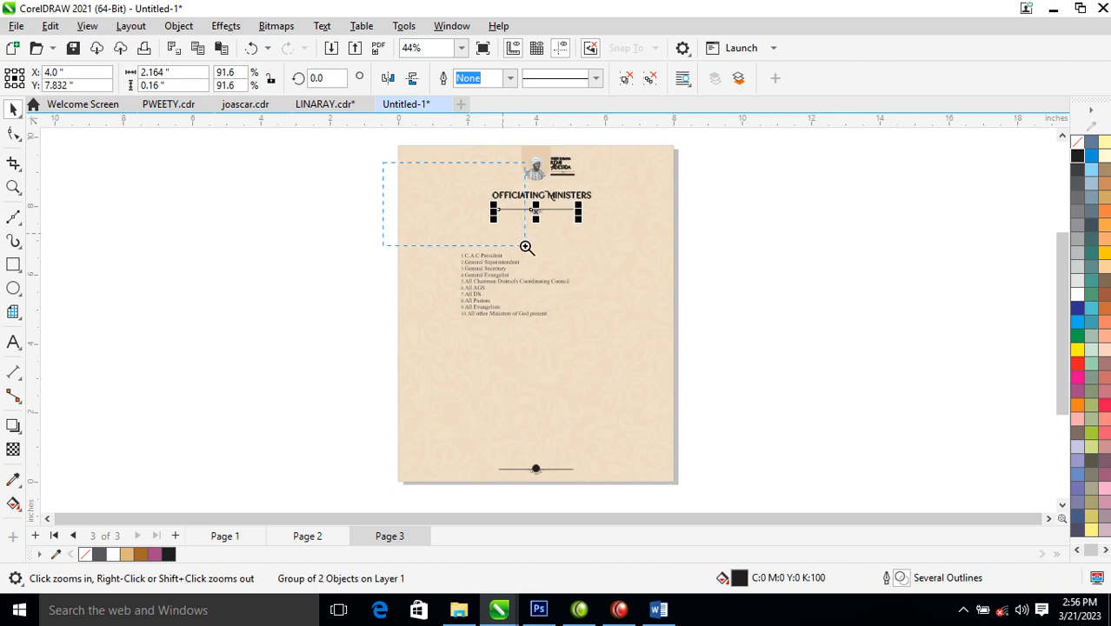
pyautogui.moveTo(390, 167); pyautogui.dragTo(676, 304)
pyautogui.moveTo(554, 270); pyautogui.dragTo(558, 254)
pyautogui.keyDown('shift'); pyautogui.click(606, 229); pyautogui.keyUp('shift')
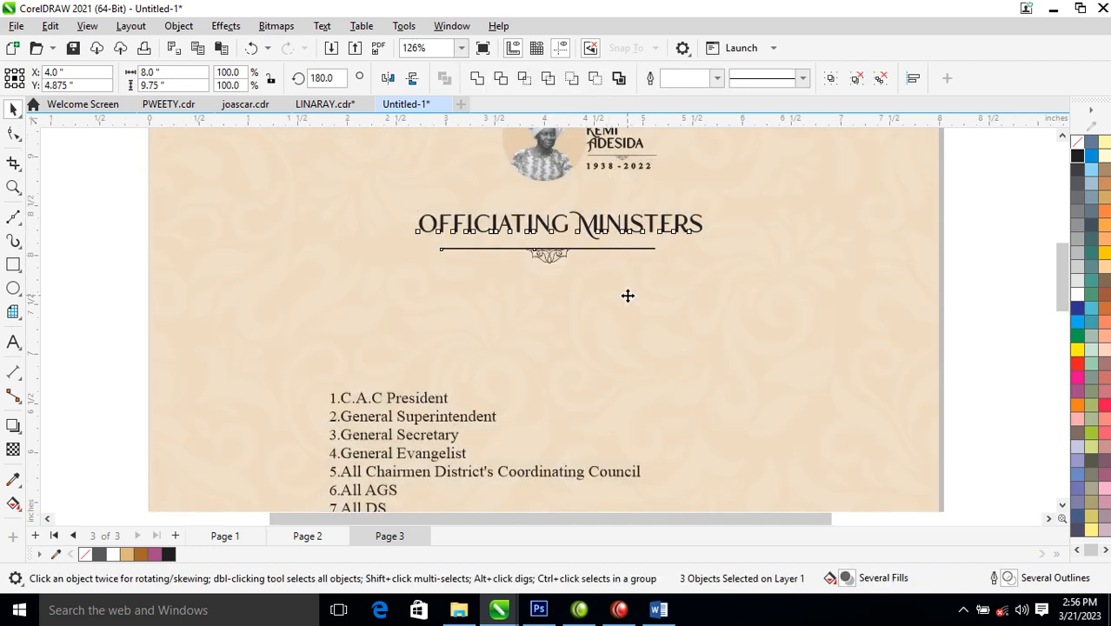
# - Move the numbered list up toward the heading and widen its line spacing
pyautogui.scroll(-4, 588, 335)
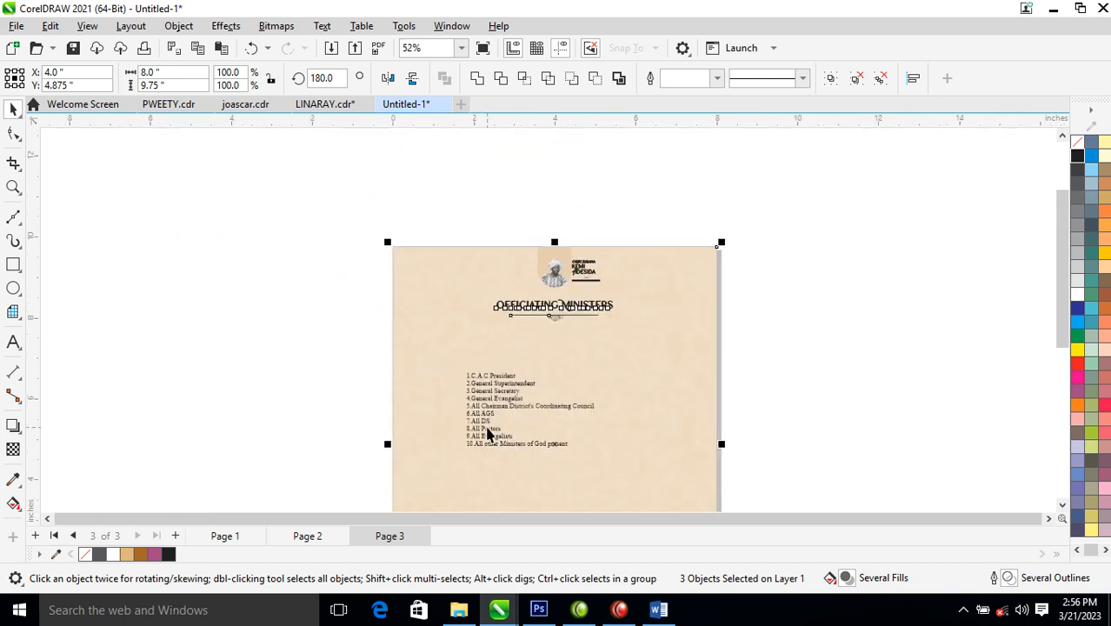
pyautogui.press('z')
pyautogui.moveTo(347, 247); pyautogui.dragTo(742, 487)
pyautogui.moveTo(502, 356); pyautogui.dragTo(503, 291)
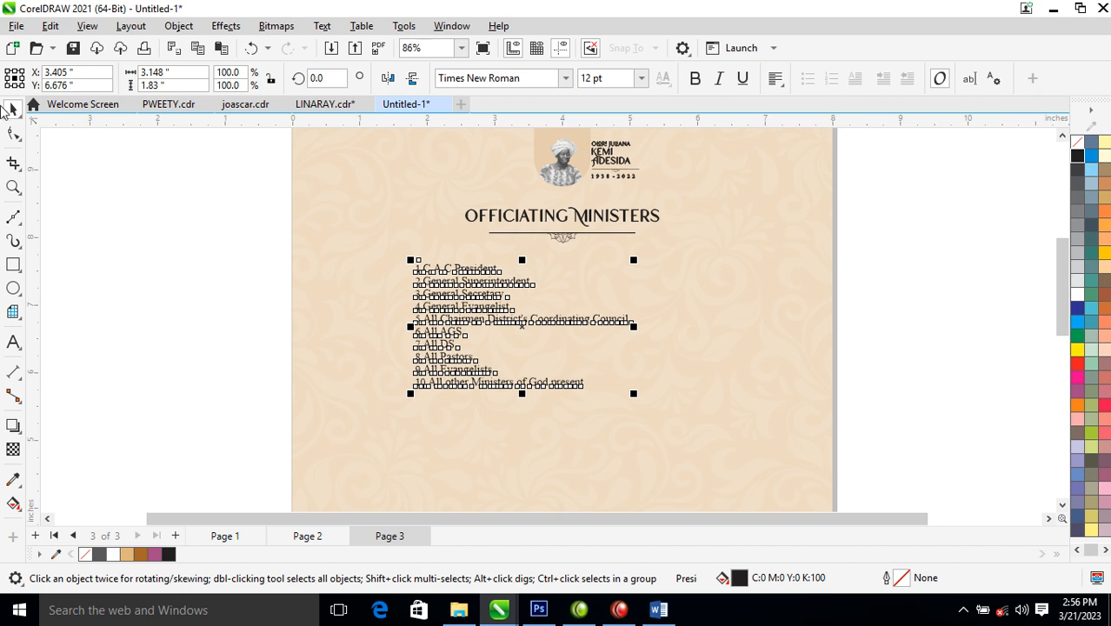
pyautogui.click(13, 137)
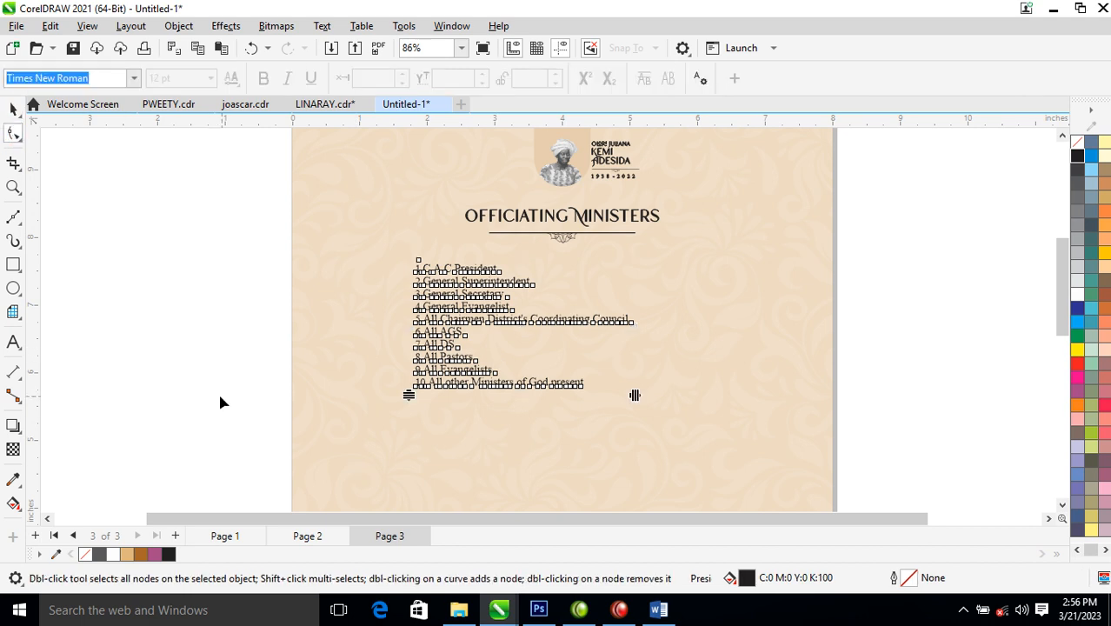
pyautogui.moveTo(410, 396); pyautogui.dragTo(422, 478)
# - Add a tab gap after the numbers of entries 1 to 5, from the first entry through General Evangelist
pyautogui.press('space')
pyautogui.doubleClick(425, 206)
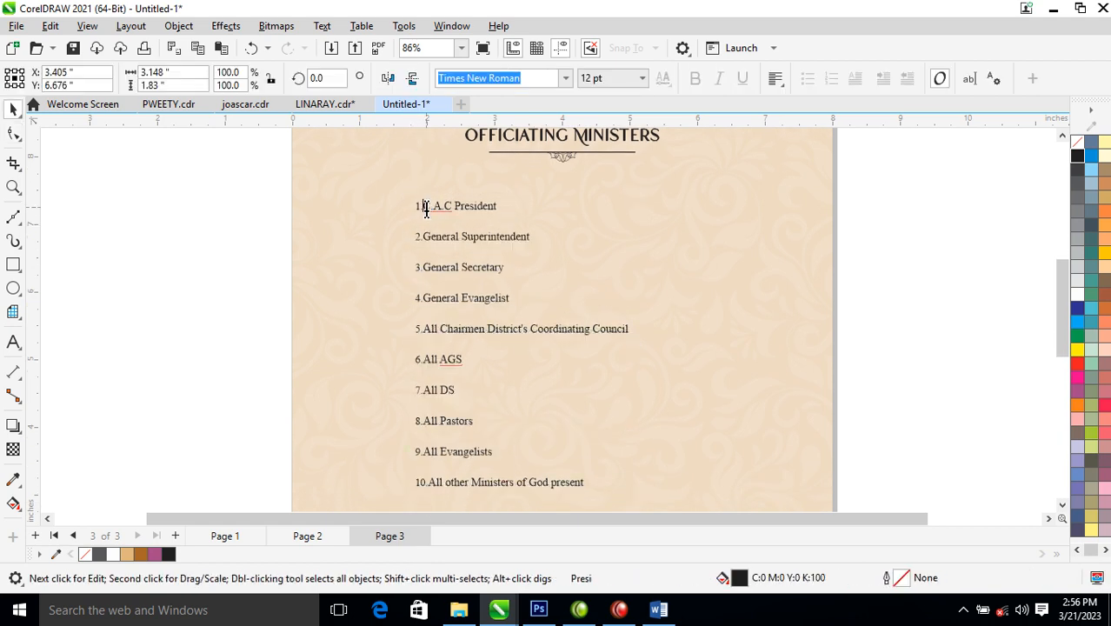
pyautogui.press('Tab')
pyautogui.click(424, 237)
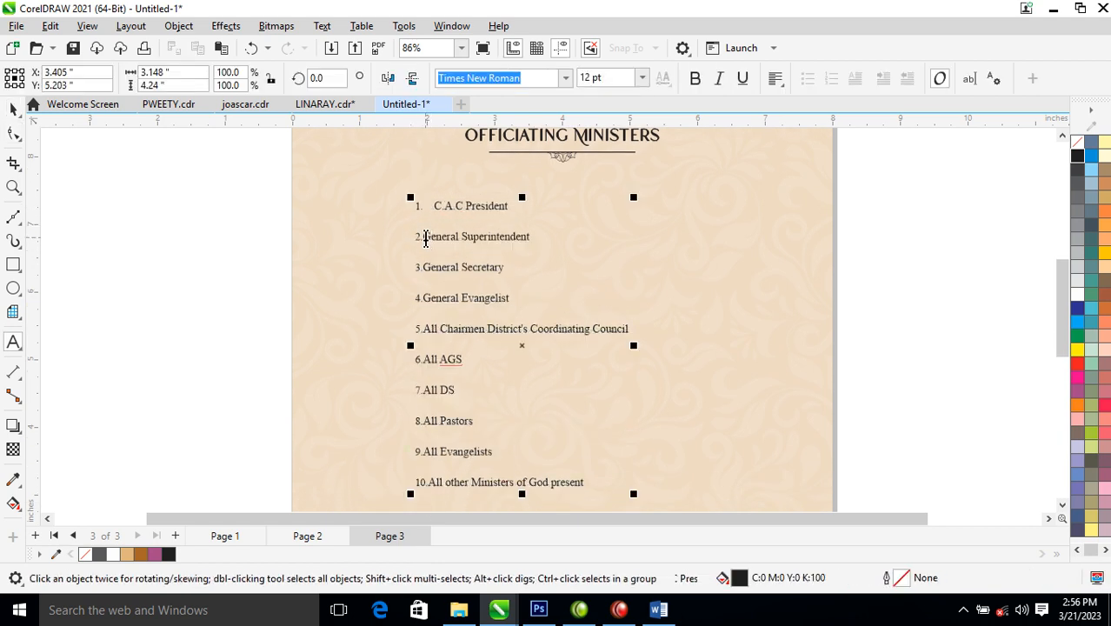
pyautogui.press('Tab')
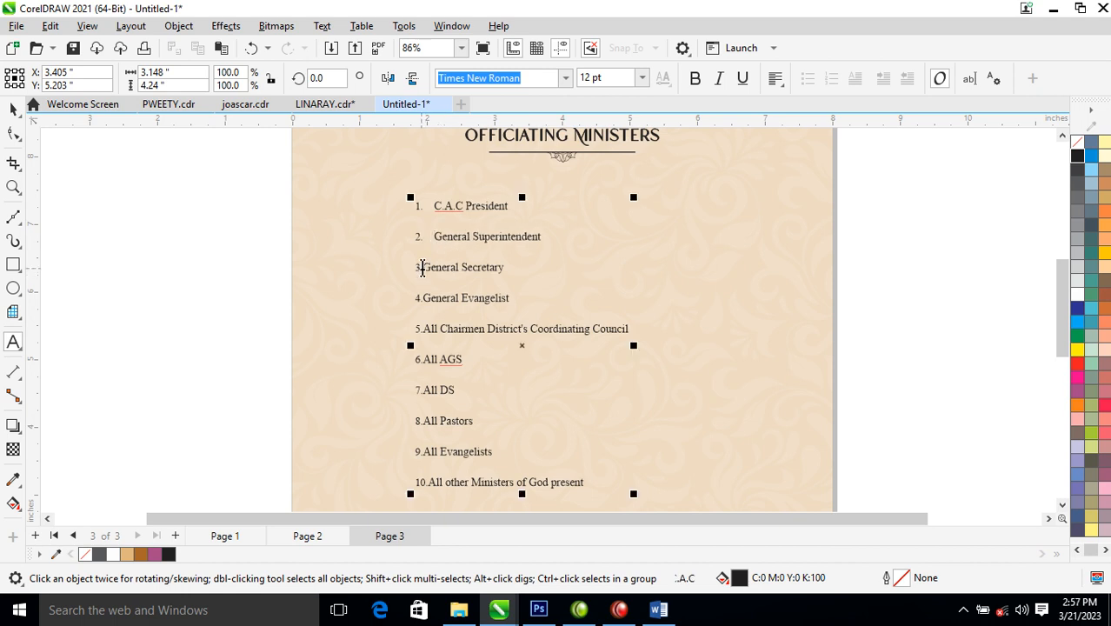
pyautogui.click(424, 267)
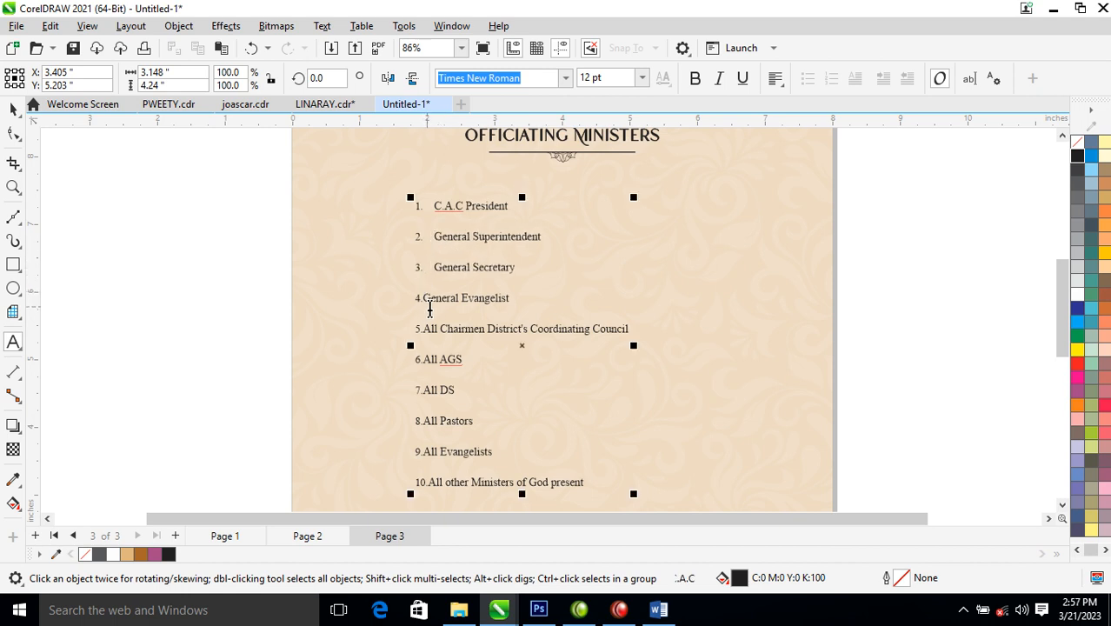
pyautogui.click(424, 299)
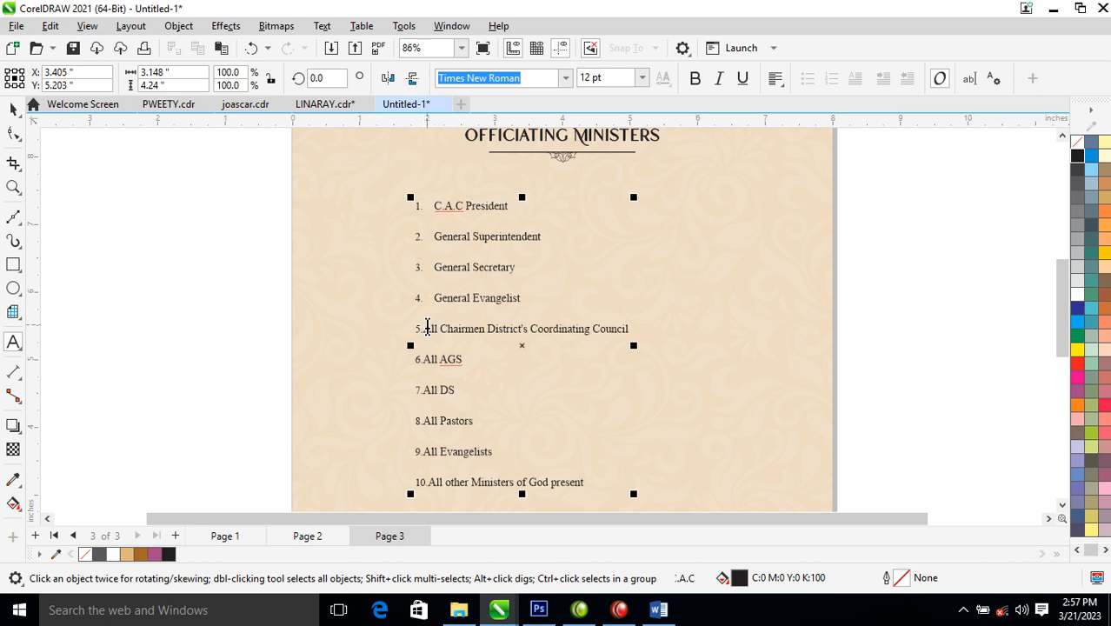
pyautogui.click(425, 330)
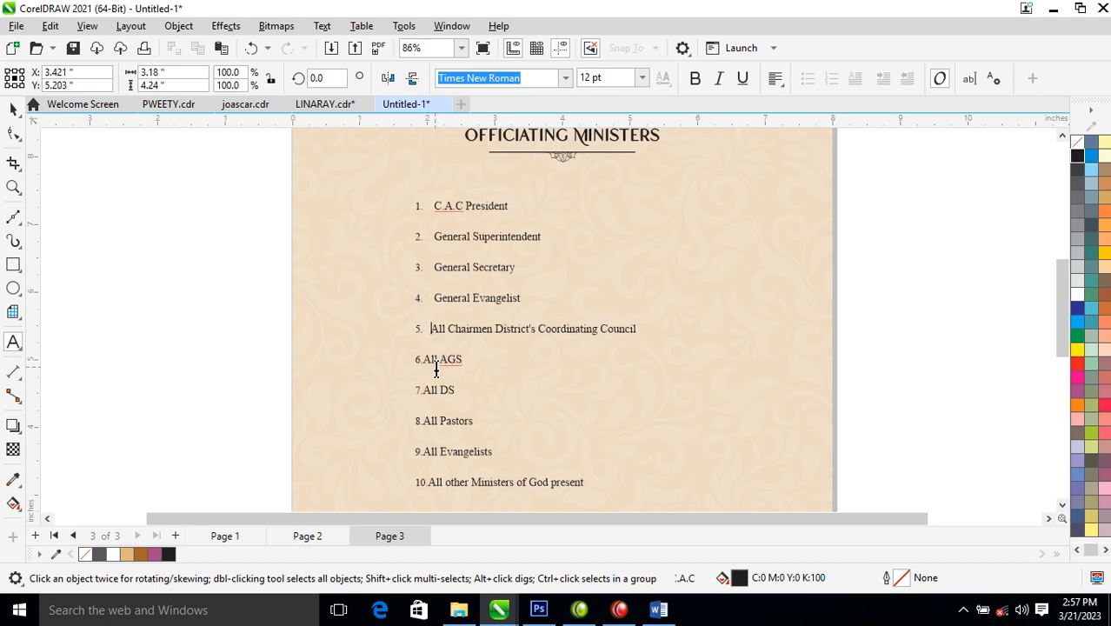
# - Indent entries 6 to 10, All AGS through the tenth entry, to match, then finish editing
pyautogui.click(424, 366)
pyautogui.click(423, 389)
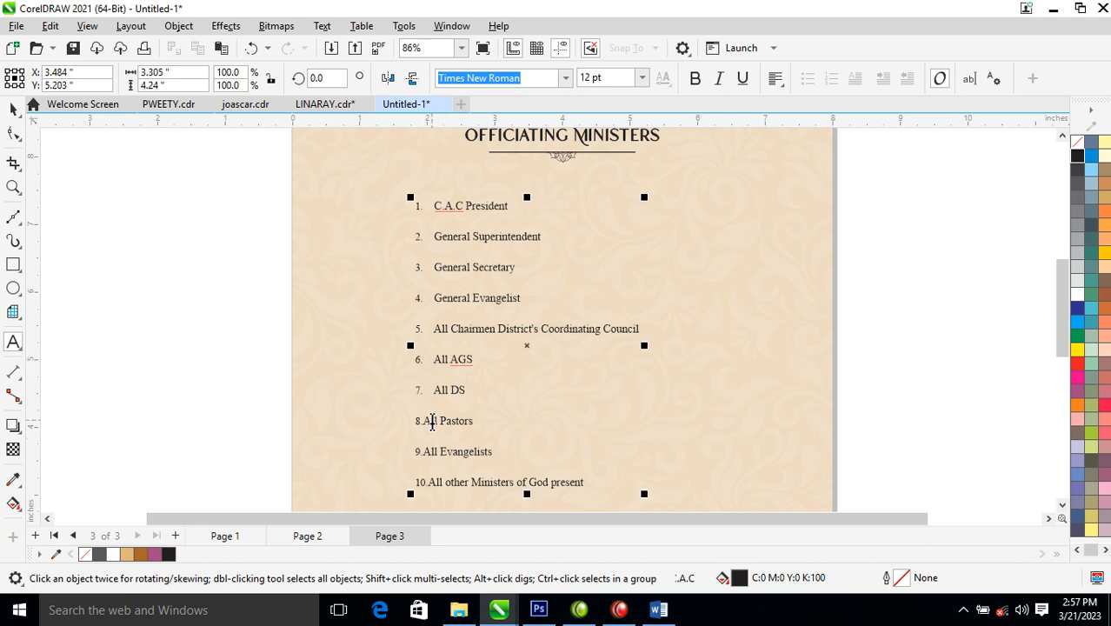
pyautogui.click(426, 422)
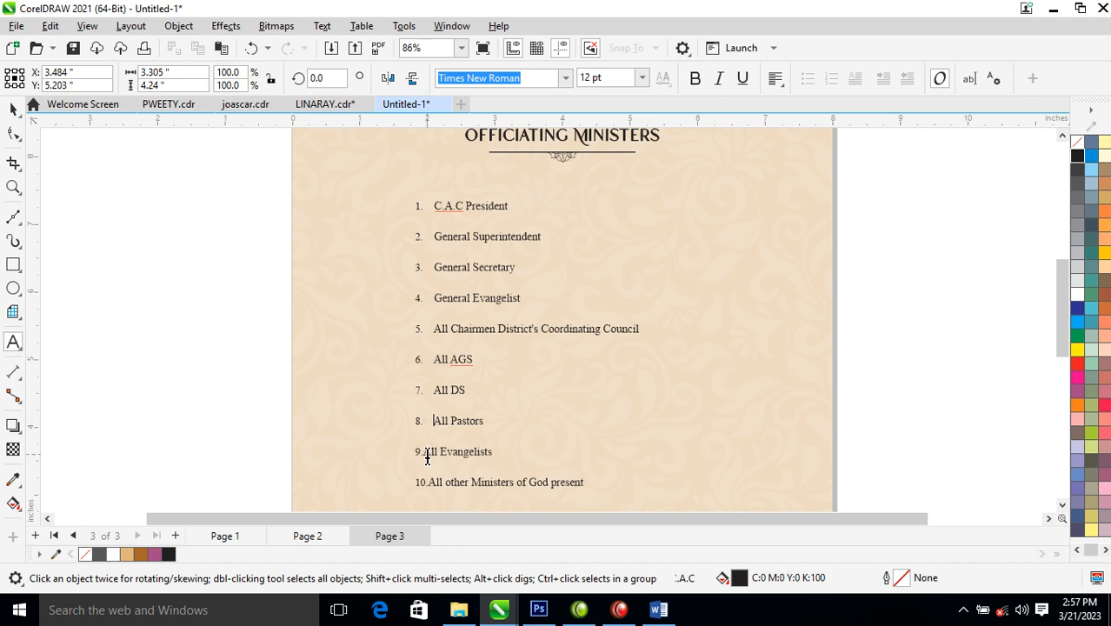
pyautogui.click(424, 453)
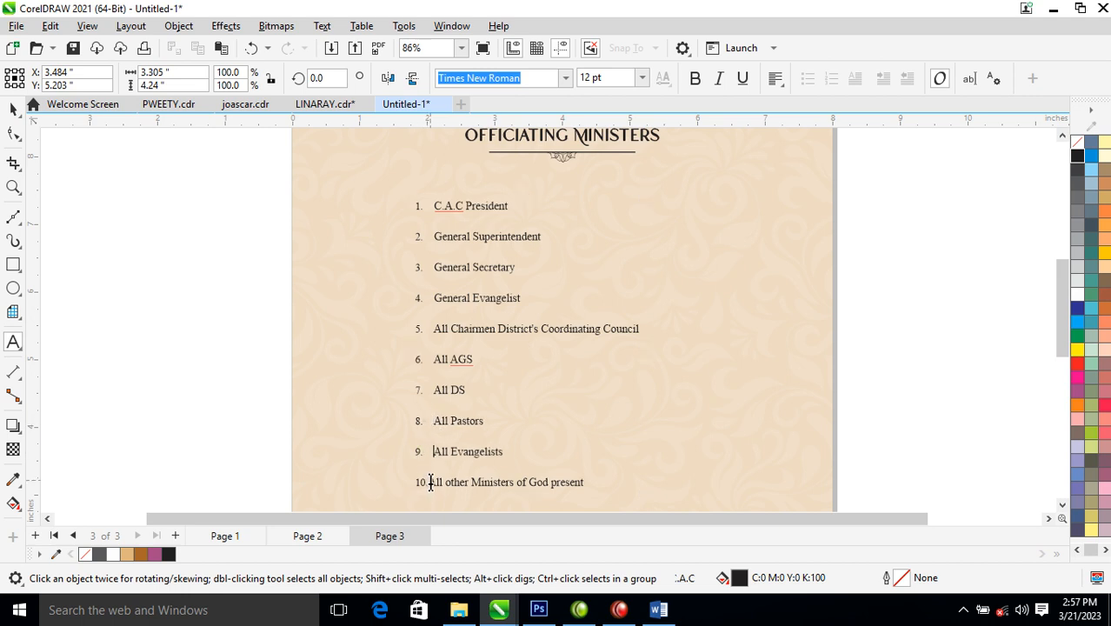
pyautogui.click(432, 483)
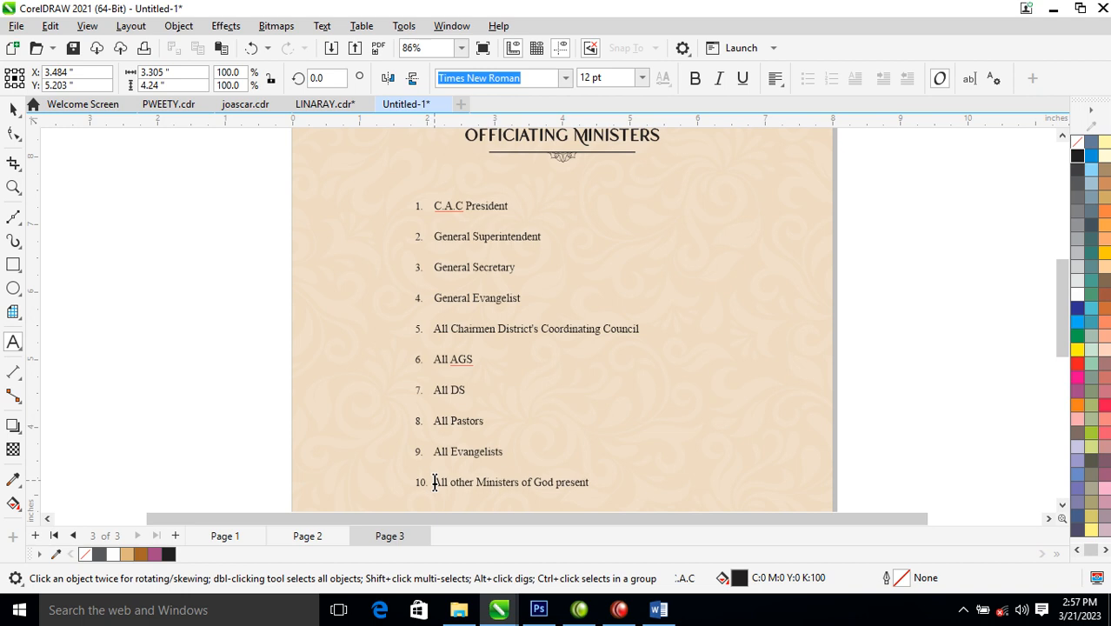
pyautogui.hotkey('ctrl', 'space')
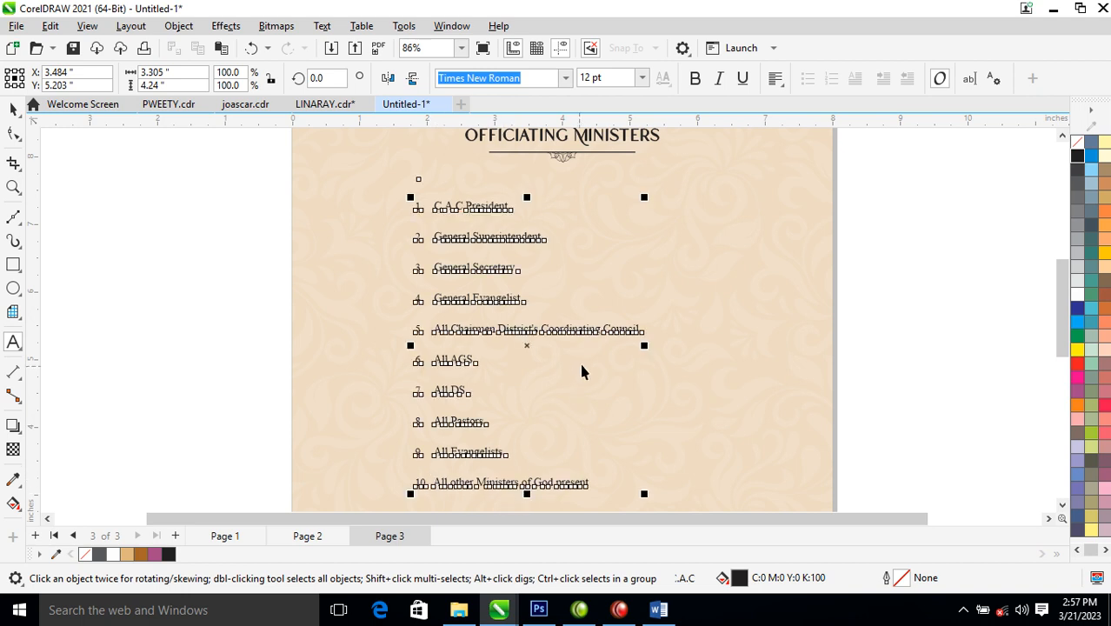
# - Scale the list to about 13.3 pt, shift it slightly left and down, and spread its lines further apart
pyautogui.scroll(-2, 615, 341)
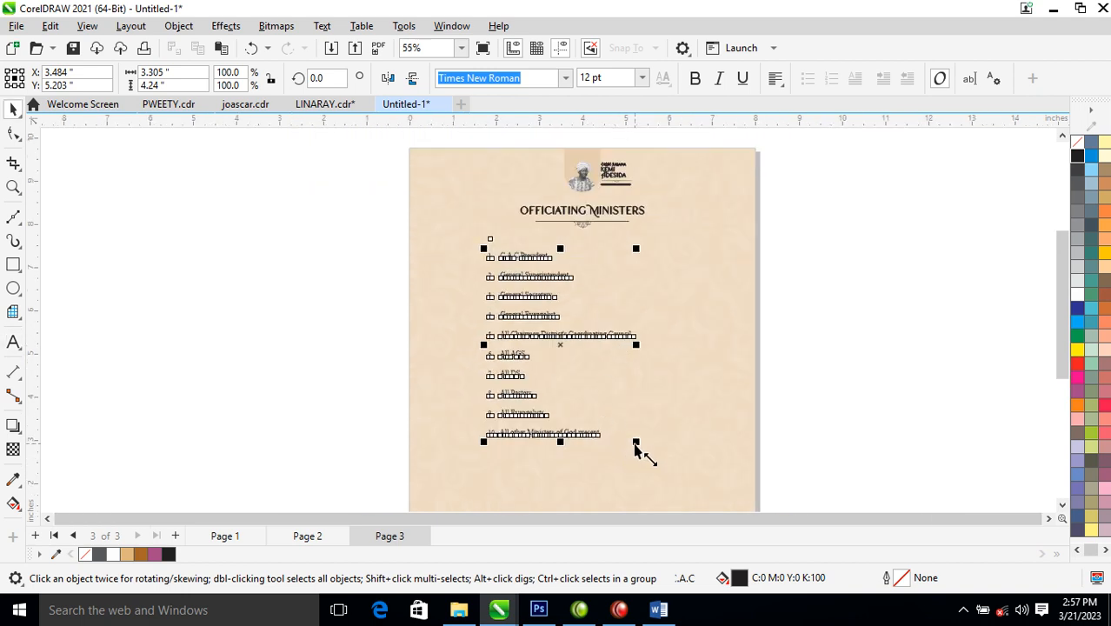
pyautogui.moveTo(635, 442); pyautogui.dragTo(668, 393)
pyautogui.moveTo(563, 275)
pyautogui.mouseDown()
pyautogui.moveTo(543, 278)
pyautogui.moveTo(557, 279)
pyautogui.mouseUp()
pyautogui.click(13, 133)
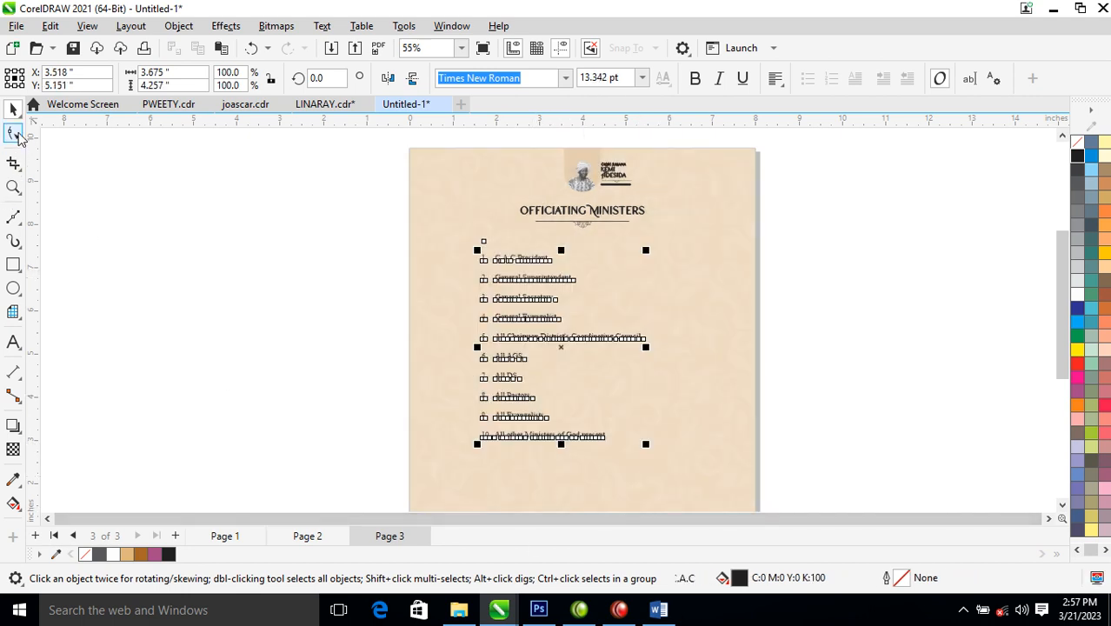
pyautogui.moveTo(473, 447); pyautogui.dragTo(479, 468)
# - Zoom to show all of page 3, then look over pages 2 and 1 before returning to page 3
pyautogui.press('space')
pyautogui.scroll(-4, 422, 326)
pyautogui.press('F2')
pyautogui.moveTo(405, 232); pyautogui.dragTo(585, 432)
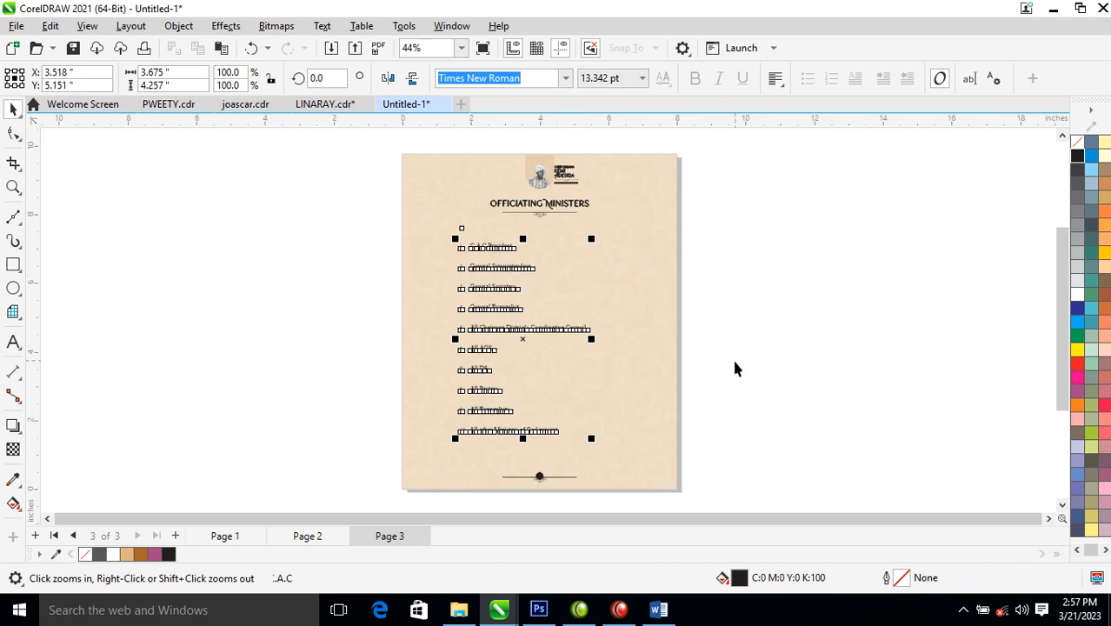
pyautogui.click(448, 504)
pyautogui.press('pageup')
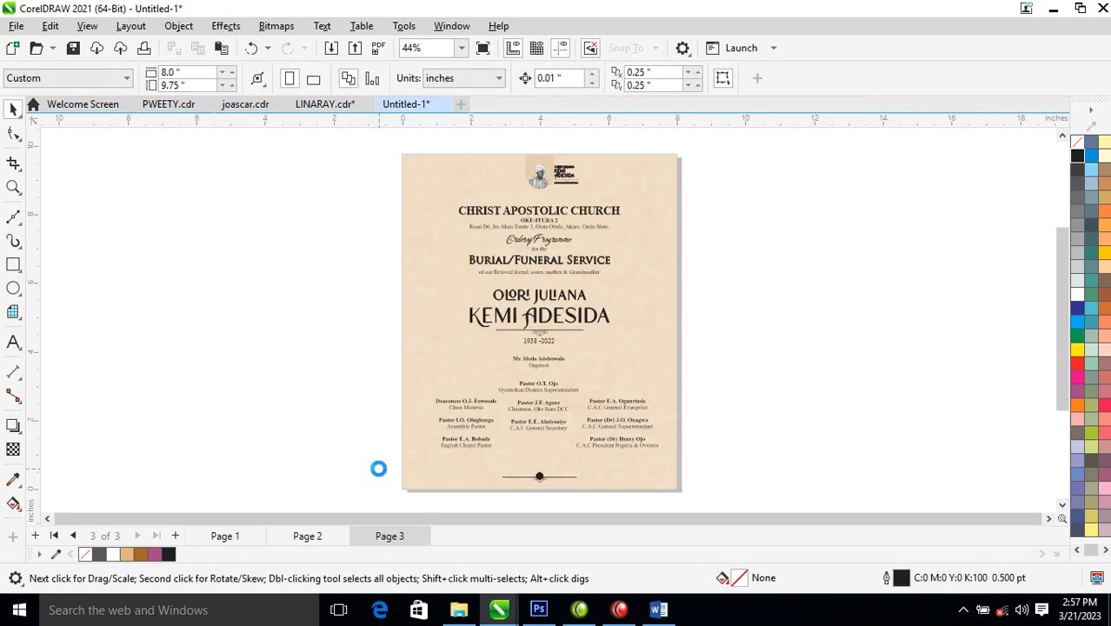
pyautogui.press('pageup')
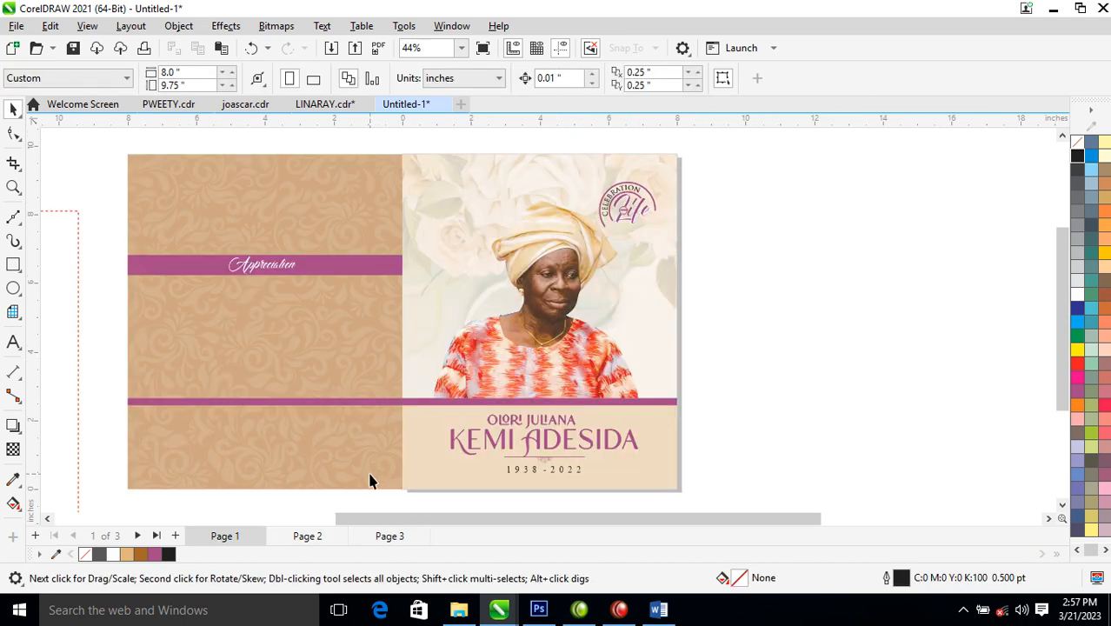
pyautogui.press('pagedown')
pyautogui.press('pagedown')
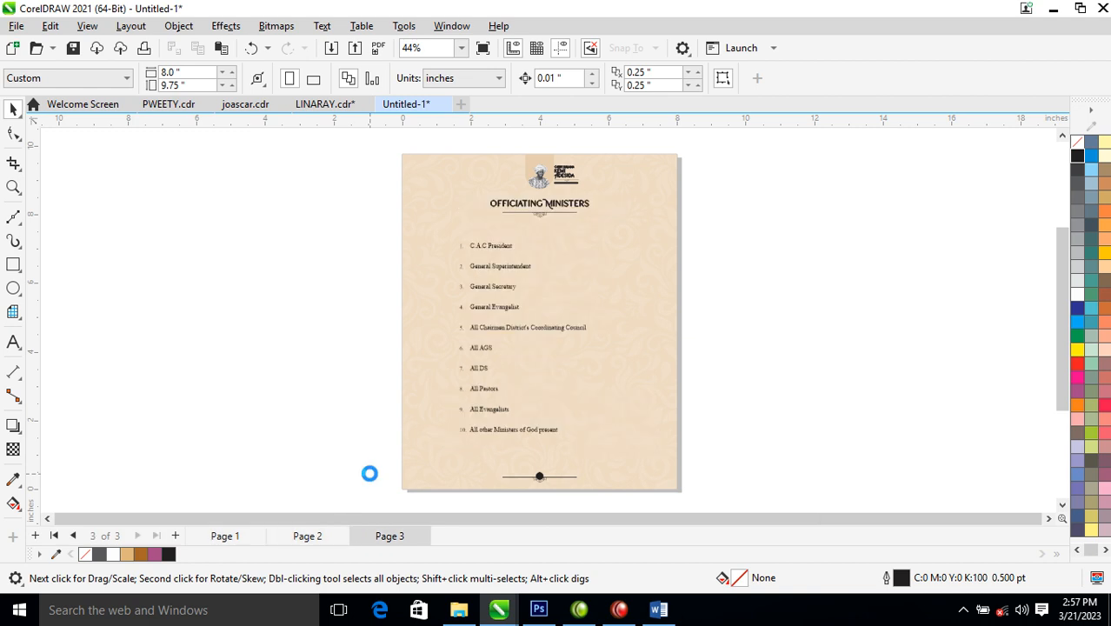